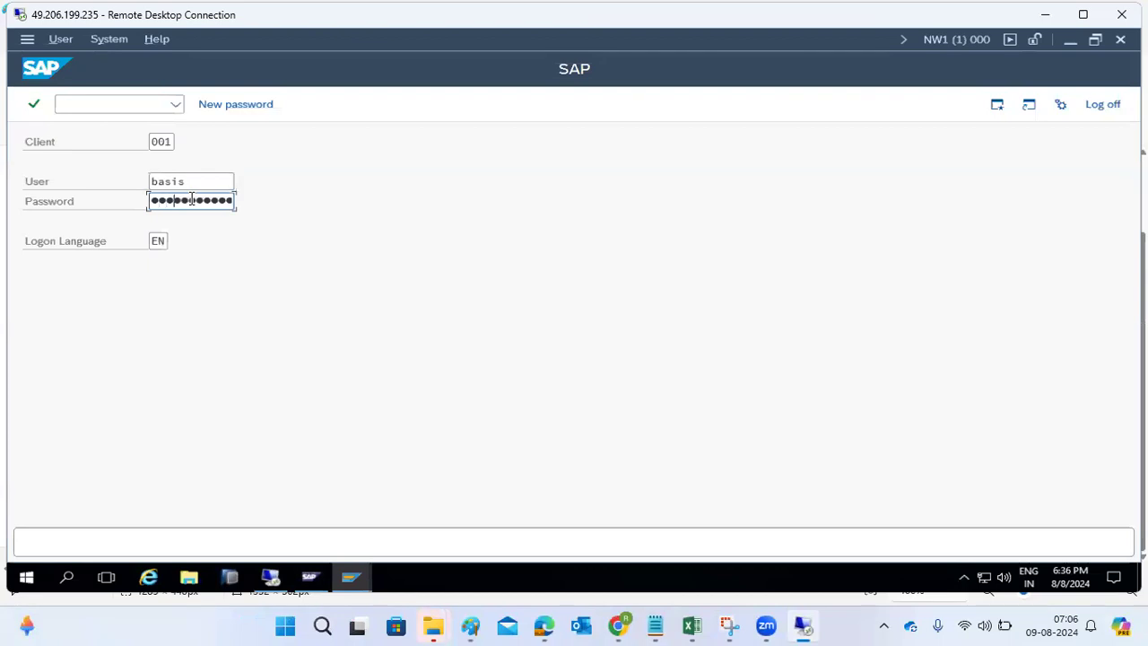
- Log on to NW1 client 001 and check System > Status, selecting the SAP NETWEAVER 7.5 product version
{"action": "key", "text": "Return"}
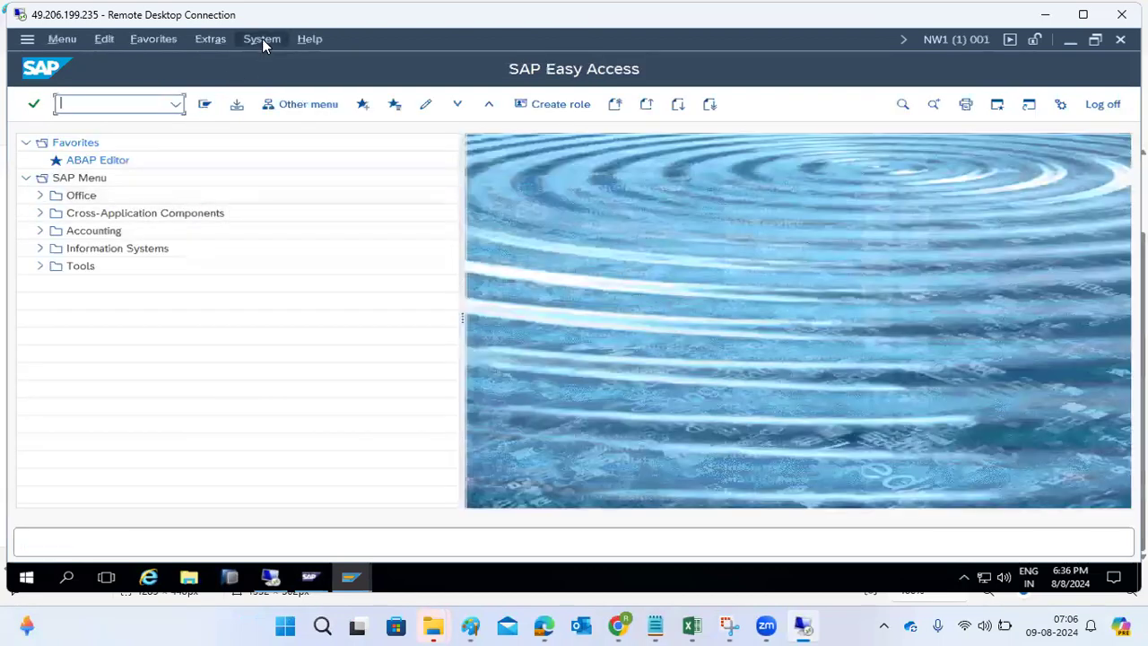
{"action": "left_click", "coordinate": [262, 39]}
{"action": "left_click", "coordinate": [278, 325]}
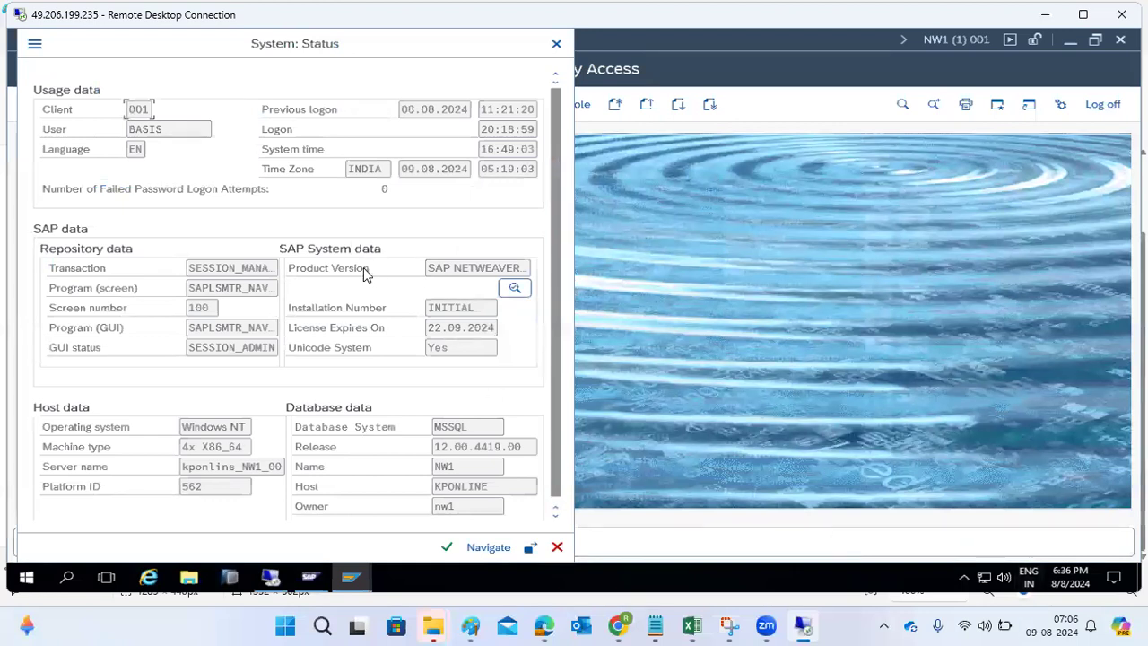
{"action": "left_click_drag", "start_coordinate": [431, 269], "coordinate": [532, 271]}
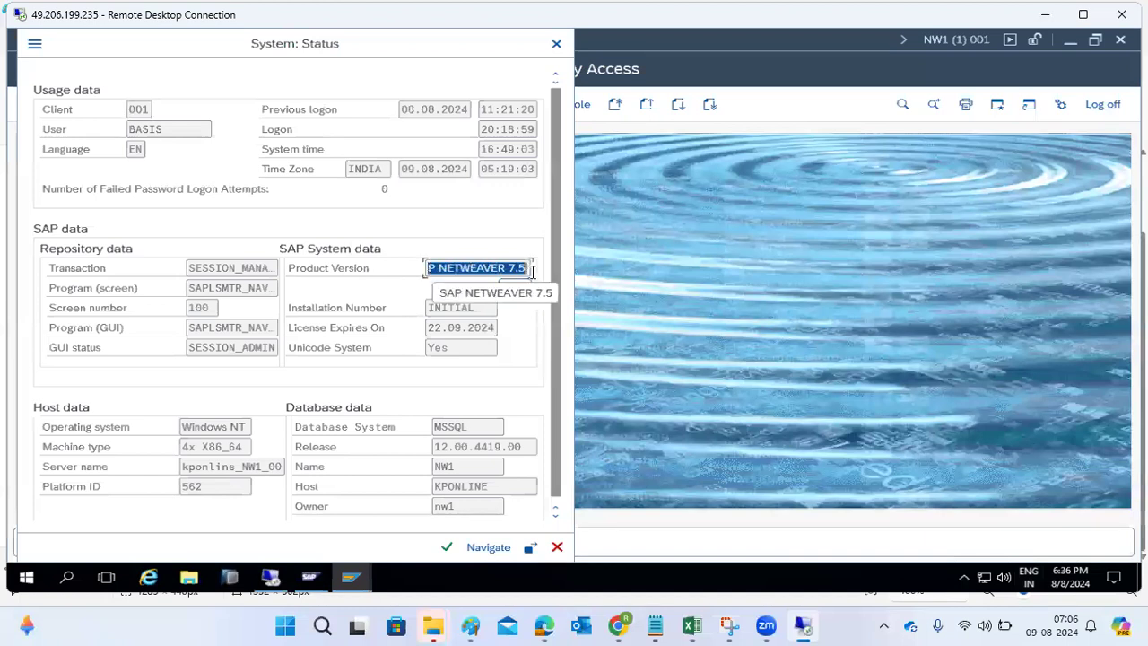
{"action": "mouse_move", "coordinate": [351, 579]}
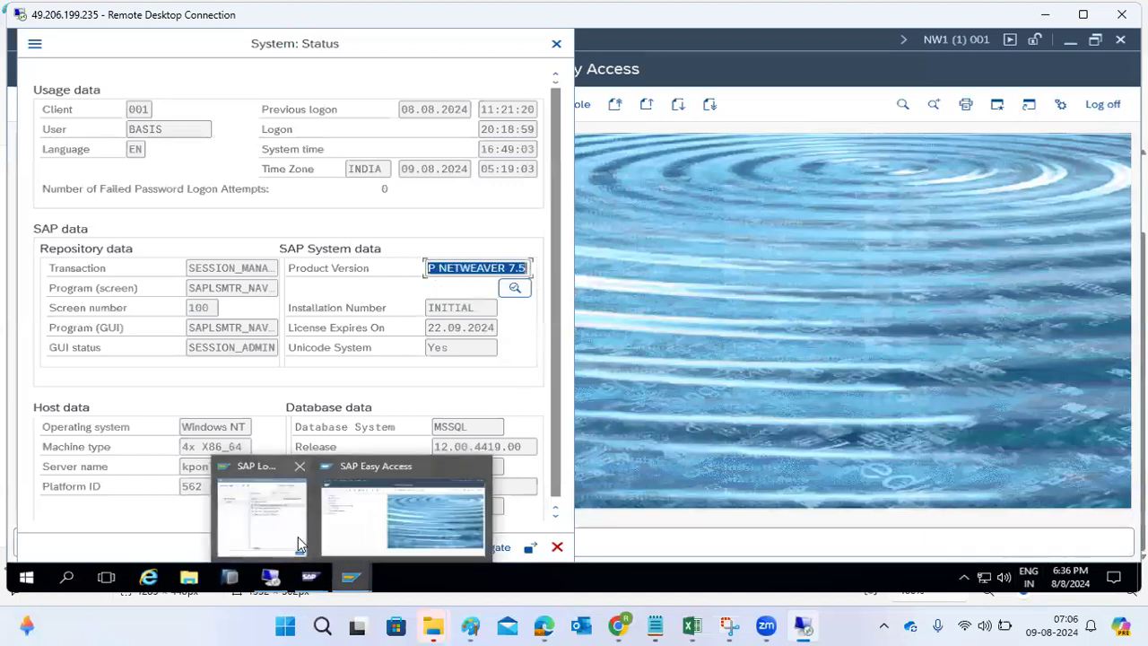
{"action": "left_click", "coordinate": [261, 520]}
- Log on to SAP ECC DEVELOPMENT client 100 and open its system status
{"action": "double_click", "coordinate": [425, 243]}
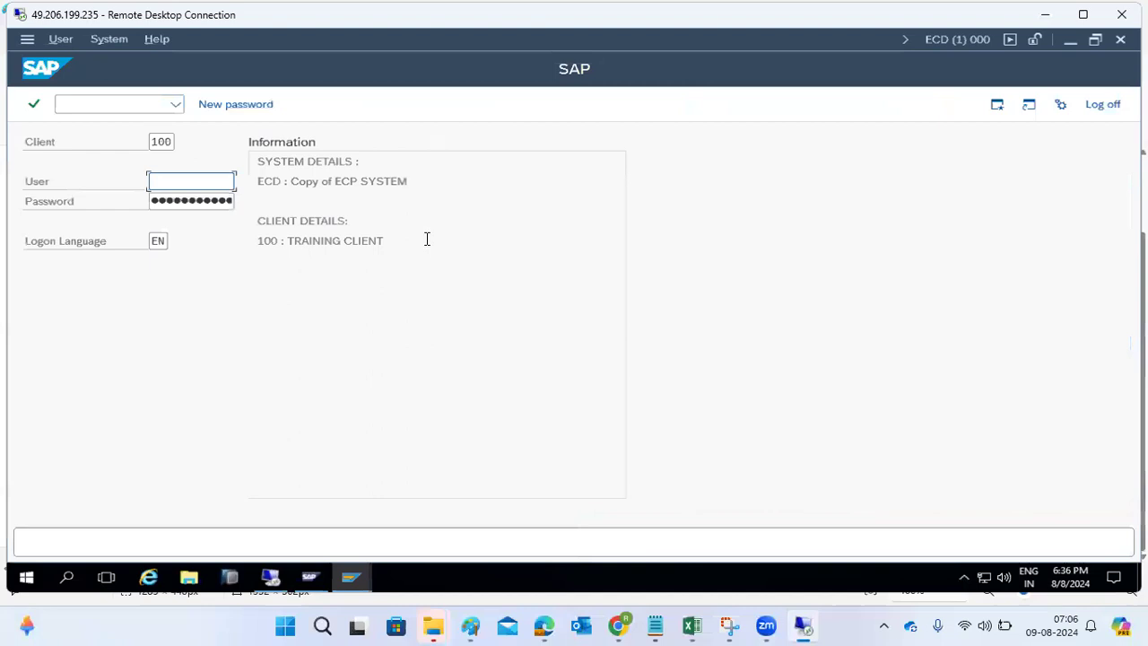
{"action": "type", "text": "basis"}
{"action": "key", "text": "Tab"}
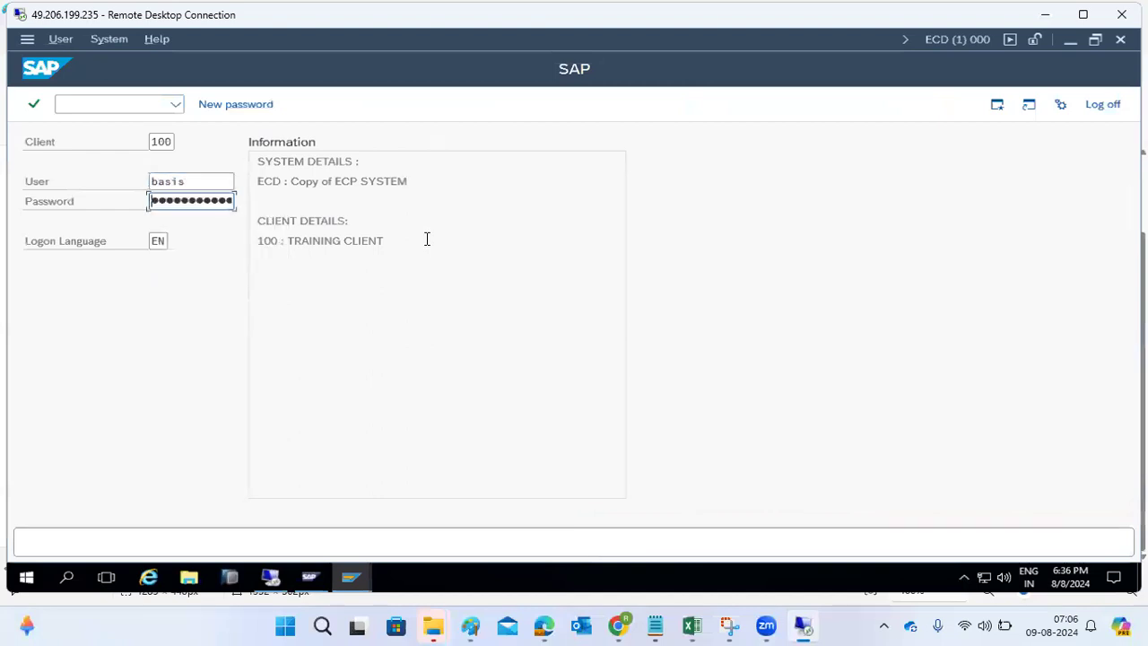
{"action": "key", "text": "Return"}
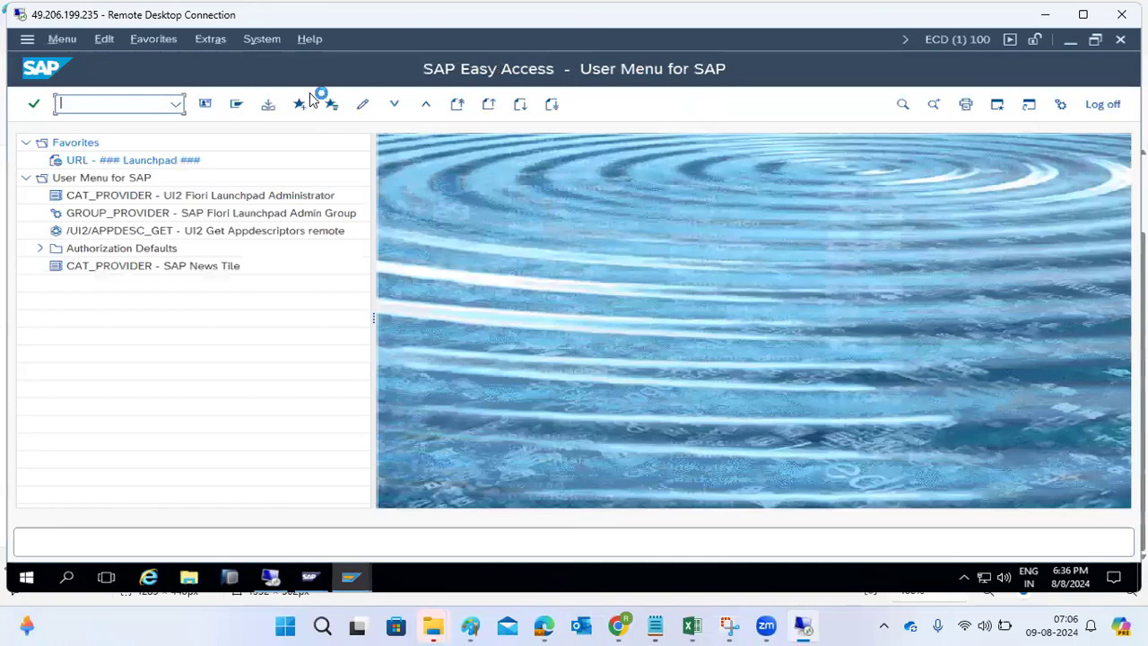
{"action": "left_click", "coordinate": [262, 40]}
{"action": "left_click", "coordinate": [284, 321]}
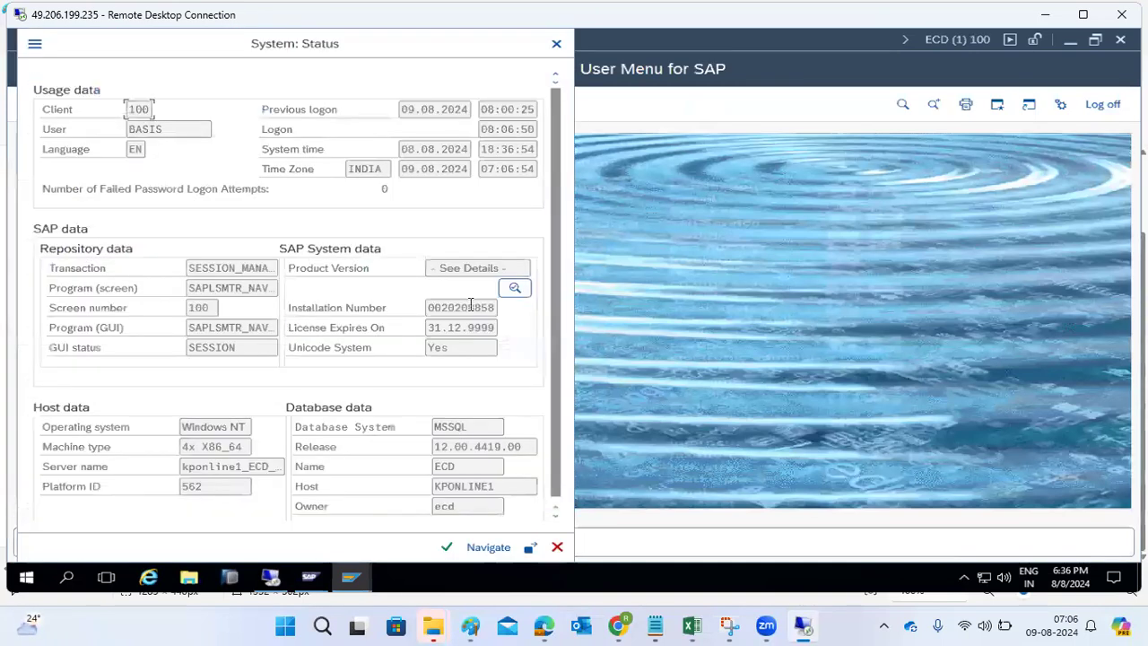
- Browse ECD's installed product versions (EHP8 FOR SAP ERP 6.0, Fiori) and component versions, then return to NW1
{"action": "left_click", "coordinate": [514, 288]}
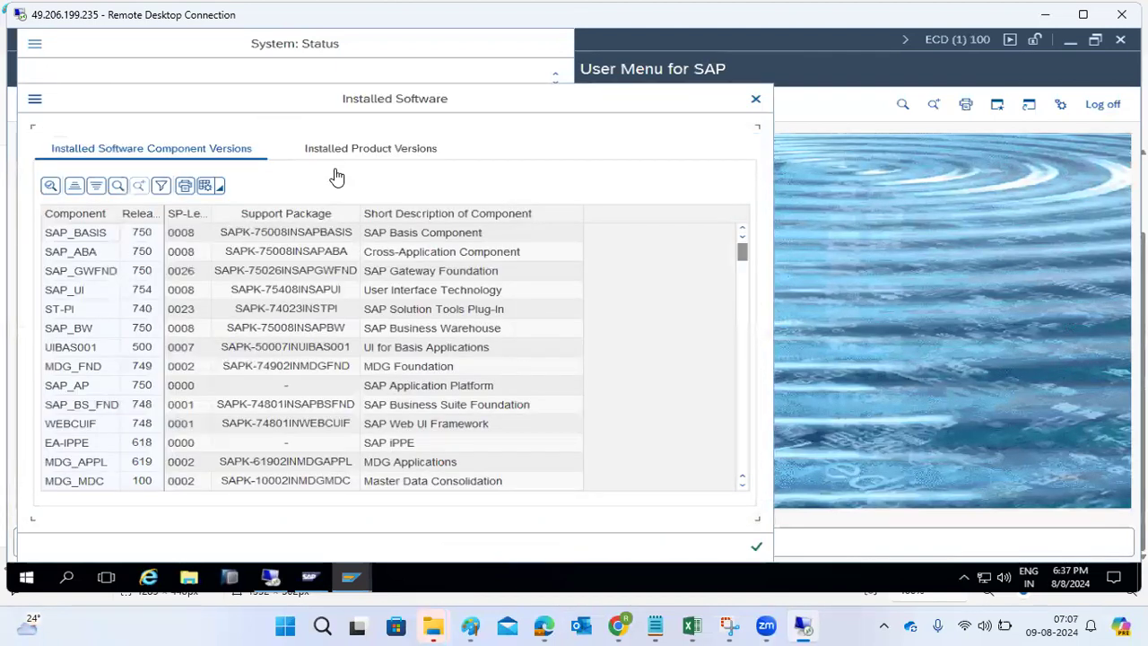
{"action": "left_click", "coordinate": [314, 156]}
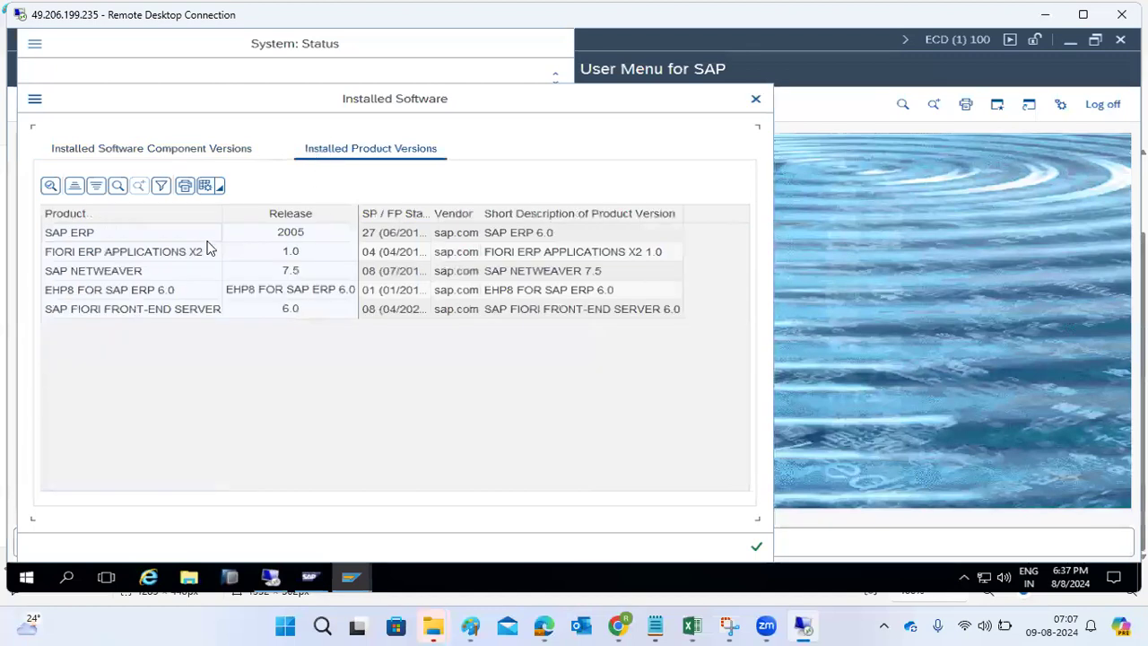
{"action": "left_click", "coordinate": [90, 296]}
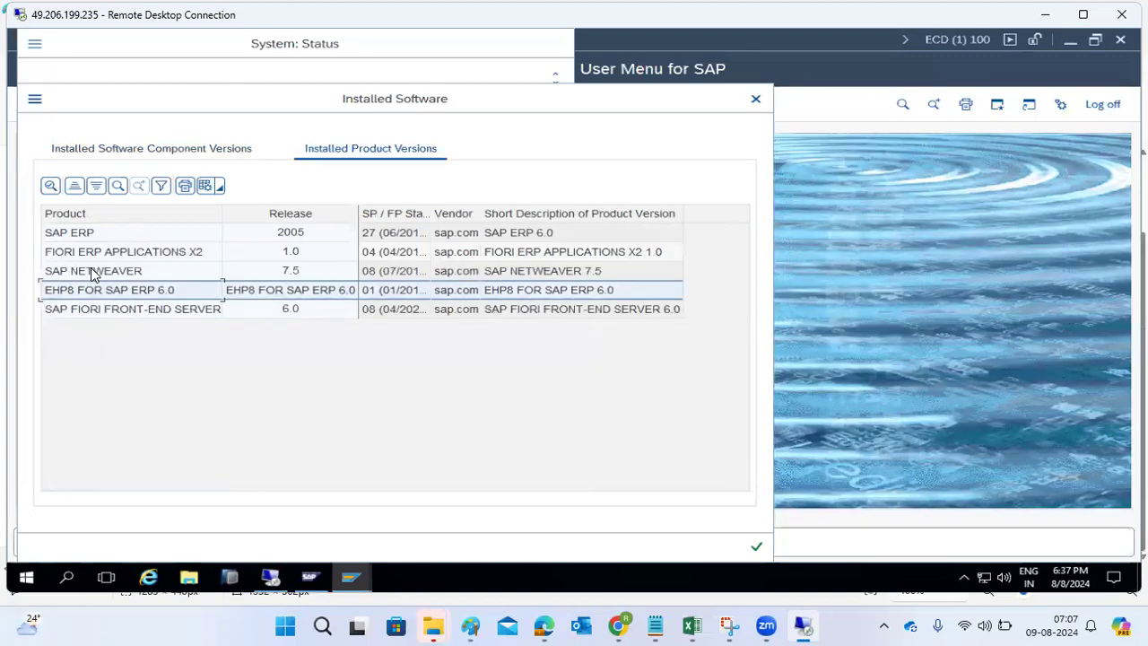
{"action": "left_click", "coordinate": [91, 256]}
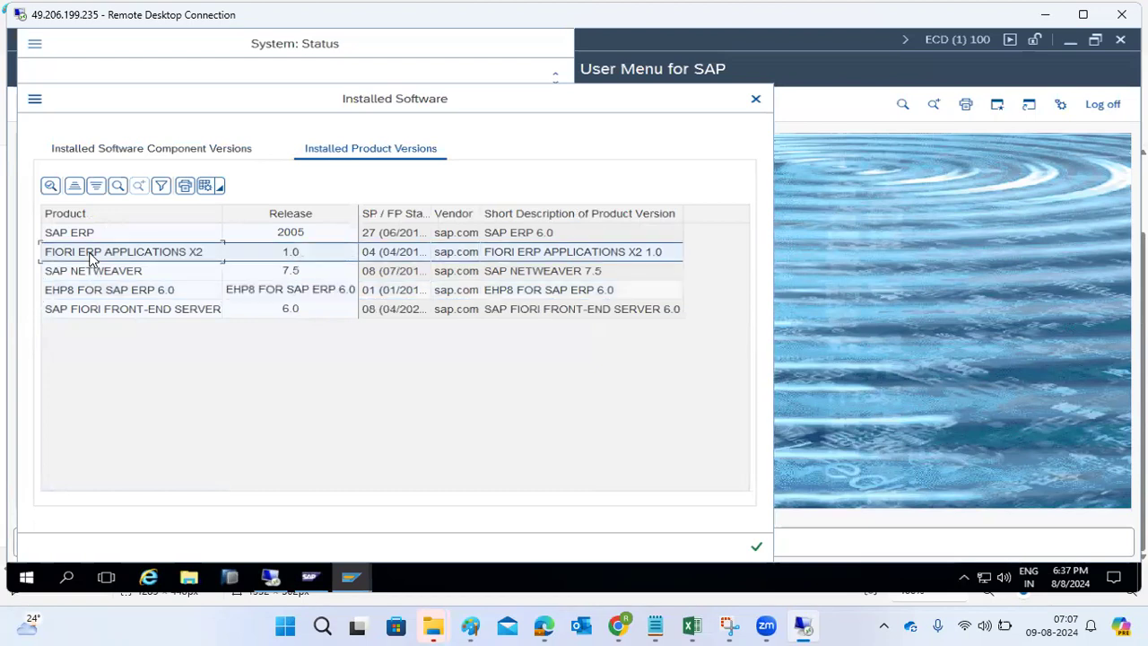
{"action": "left_click", "coordinate": [114, 313]}
{"action": "left_click", "coordinate": [136, 146]}
{"action": "scroll", "coordinate": [123, 270], "scroll_direction": "down", "scroll_amount": 20}
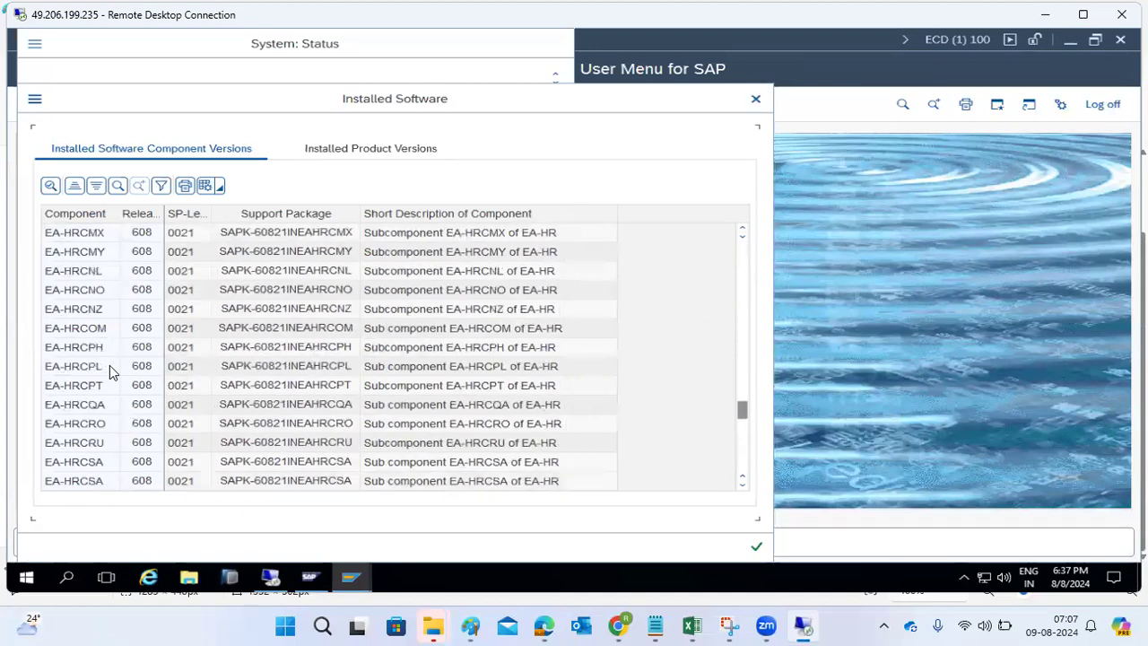
{"action": "scroll", "coordinate": [112, 372], "scroll_direction": "down", "scroll_amount": 15}
{"action": "mouse_move", "coordinate": [357, 584]}
{"action": "left_click", "coordinate": [321, 529]}
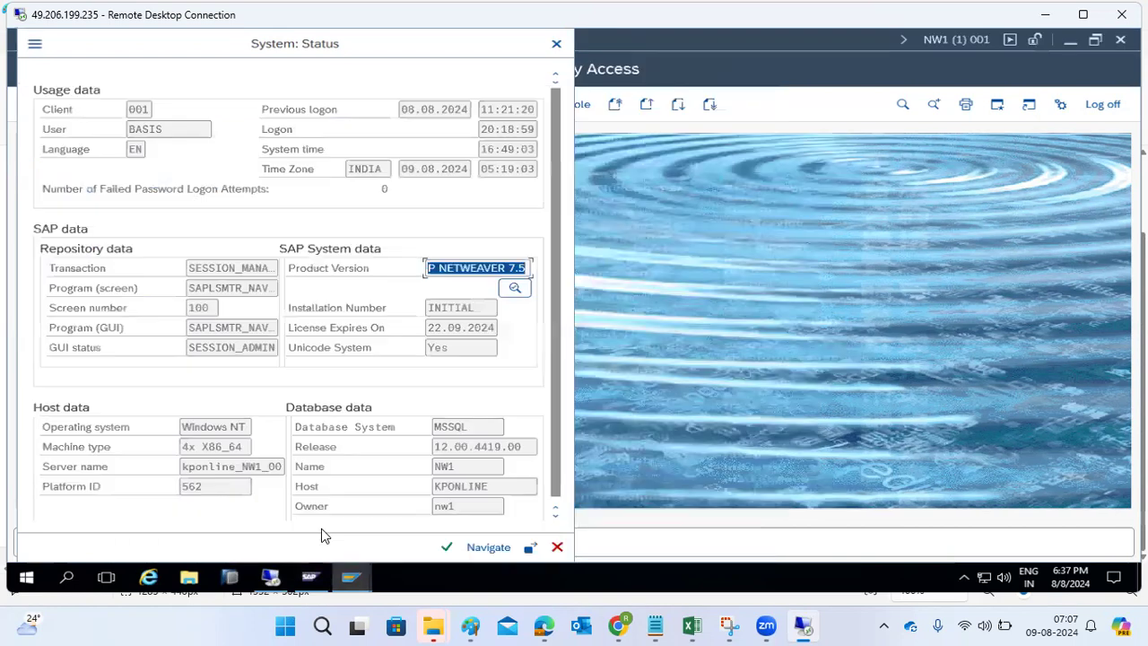
- Show NW1's installed components (SAP_ABA, SAP_GWFND, SAP_UI, ST-PI, SAP_BW) and widen the Release and SP-Level columns
{"action": "left_click", "coordinate": [513, 287]}
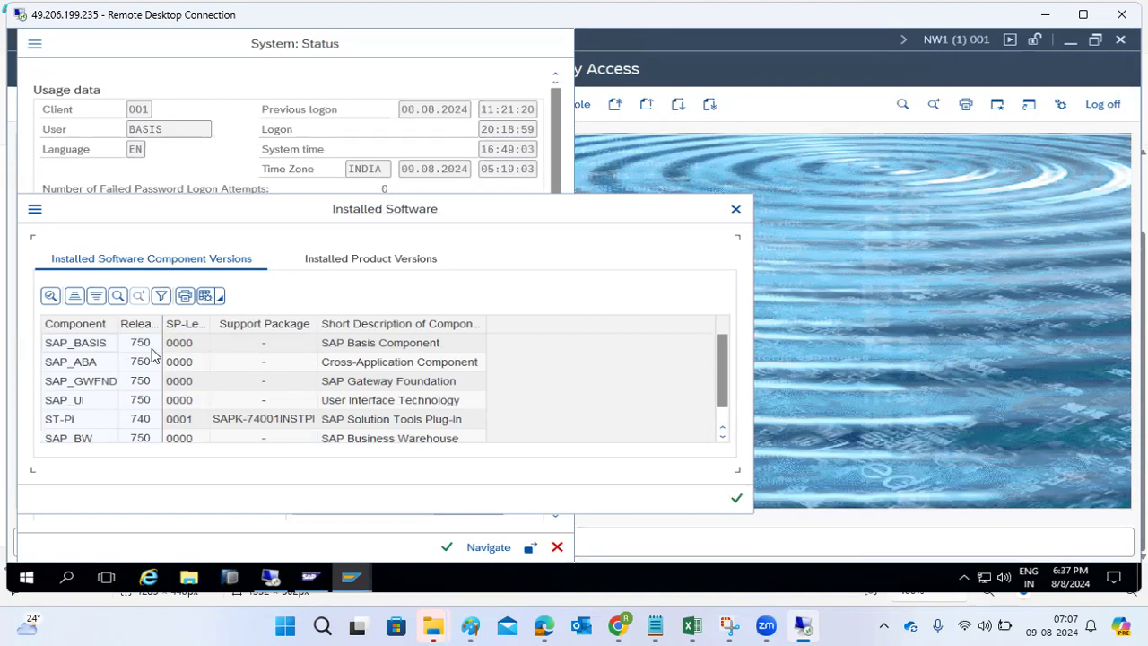
{"action": "left_click", "coordinate": [68, 362]}
{"action": "left_click", "coordinate": [77, 384]}
{"action": "left_click", "coordinate": [75, 400]}
{"action": "left_click", "coordinate": [72, 419]}
{"action": "left_click", "coordinate": [72, 437]}
{"action": "left_click", "coordinate": [76, 325]}
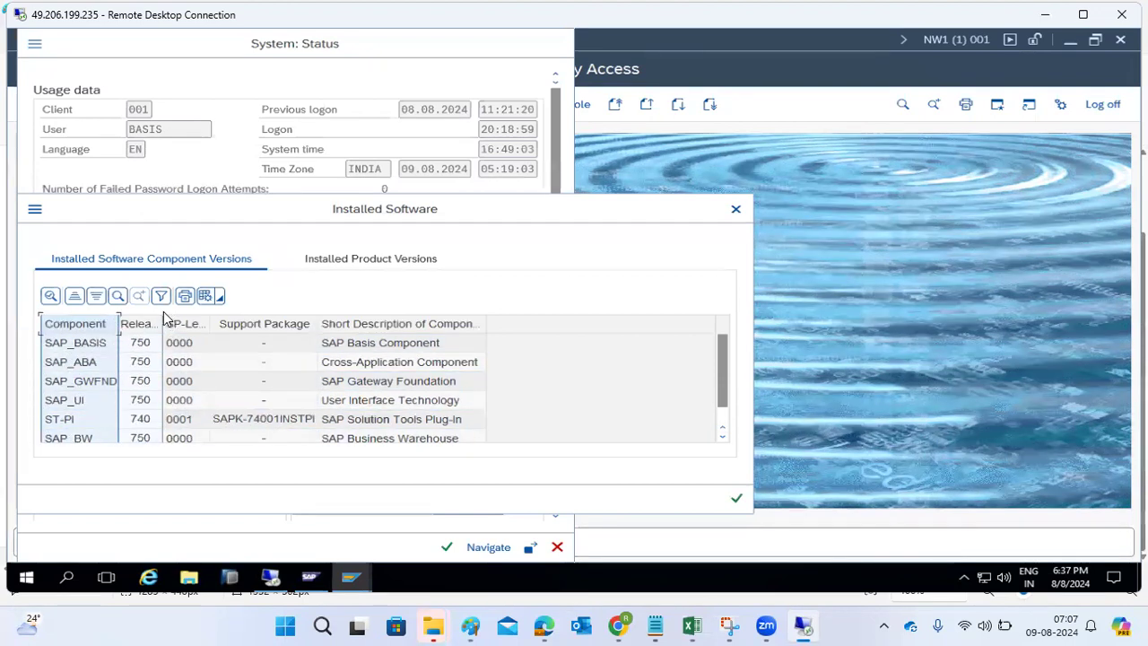
{"action": "left_click_drag", "start_coordinate": [163, 325], "coordinate": [186, 341]}
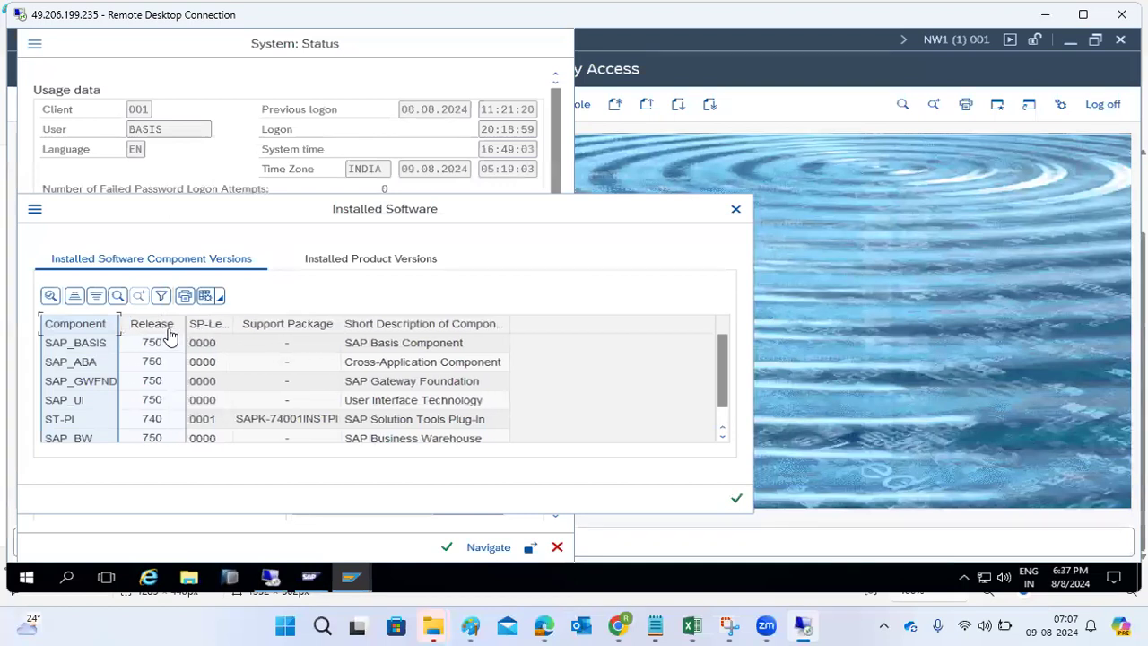
{"action": "left_click", "coordinate": [146, 325]}
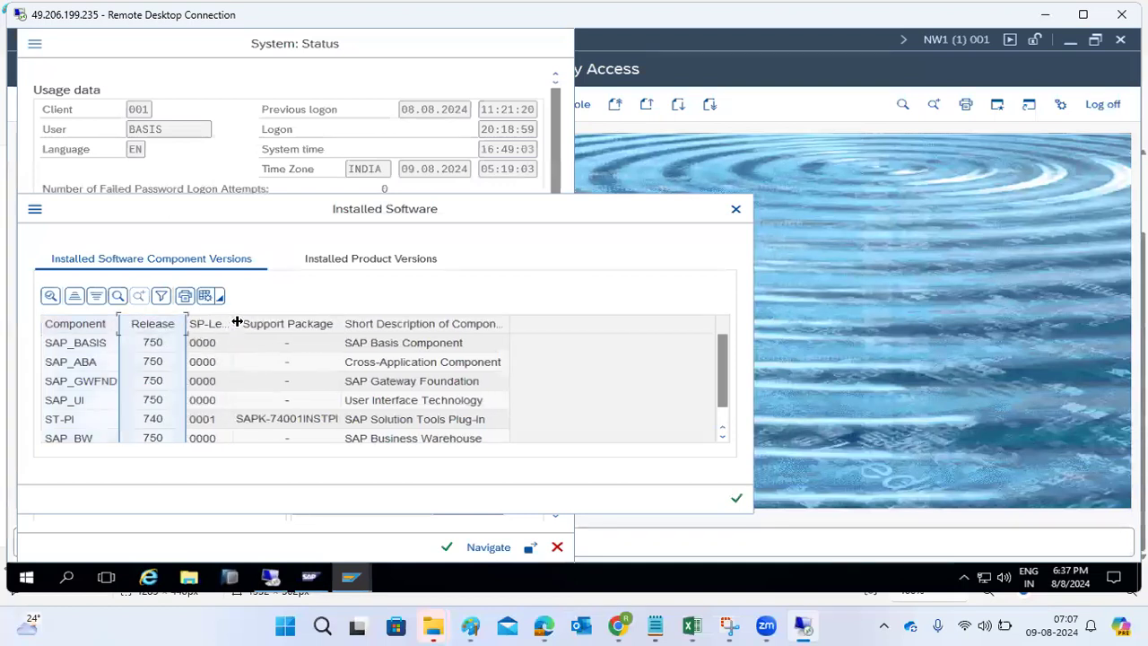
{"action": "left_click_drag", "start_coordinate": [236, 323], "coordinate": [275, 326]}
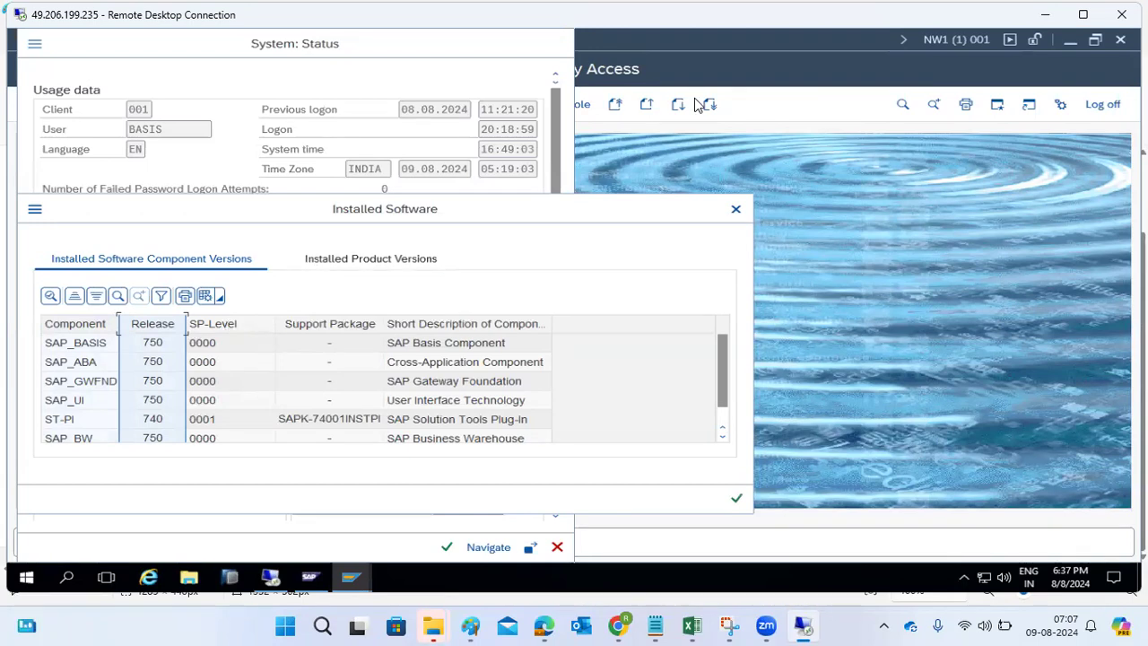
- Add notes: PATCH is a collection of notes, SP of patches, SPS of SPs, RELEASE of SPS
{"action": "left_click", "coordinate": [1043, 14]}
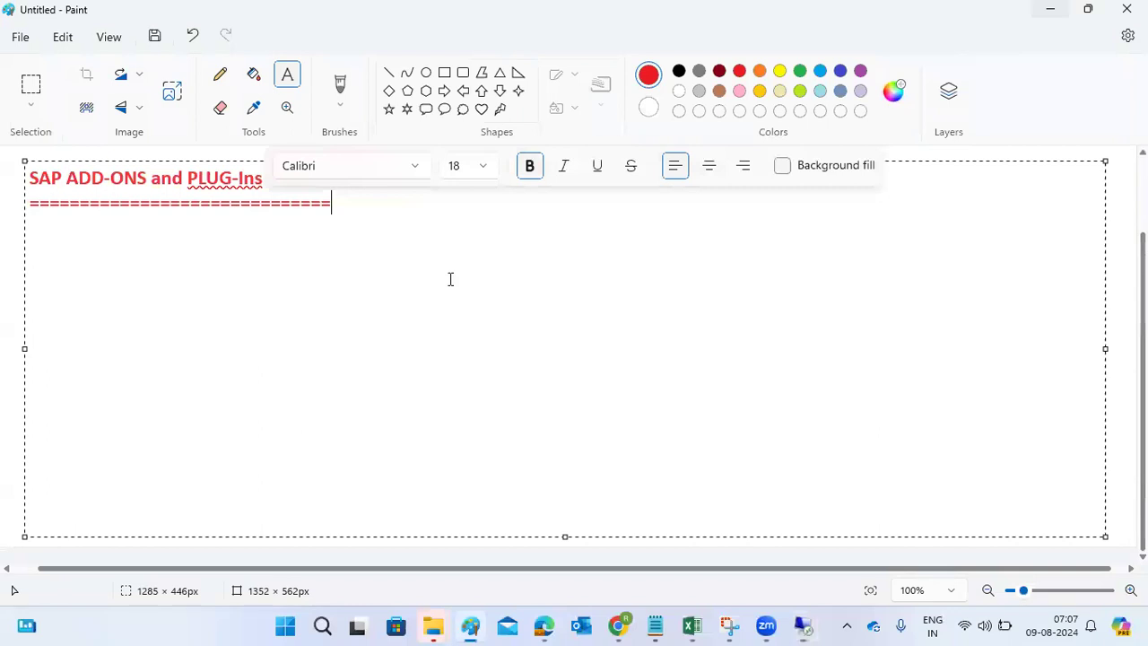
{"action": "key", "text": "Return"}
{"action": "key", "text": "Return"}
{"action": "type", "text": "NOTE-"}
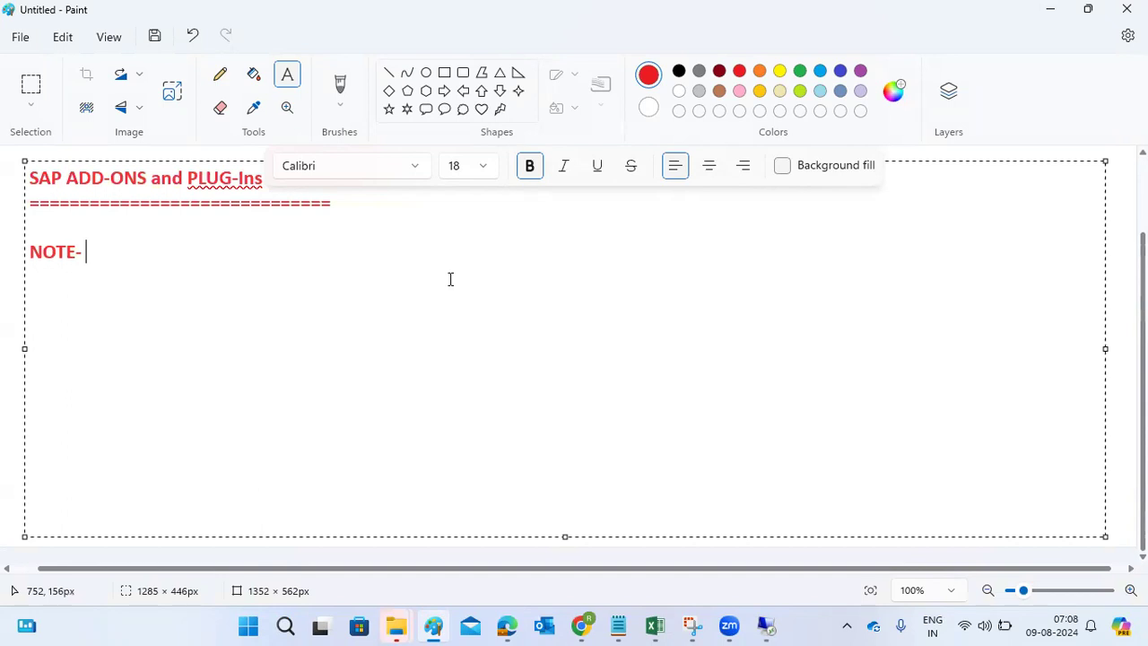
{"action": "key", "text": "Return"}
{"action": "key", "text": "Return"}
{"action": "type", "text": "PATCH - C"}
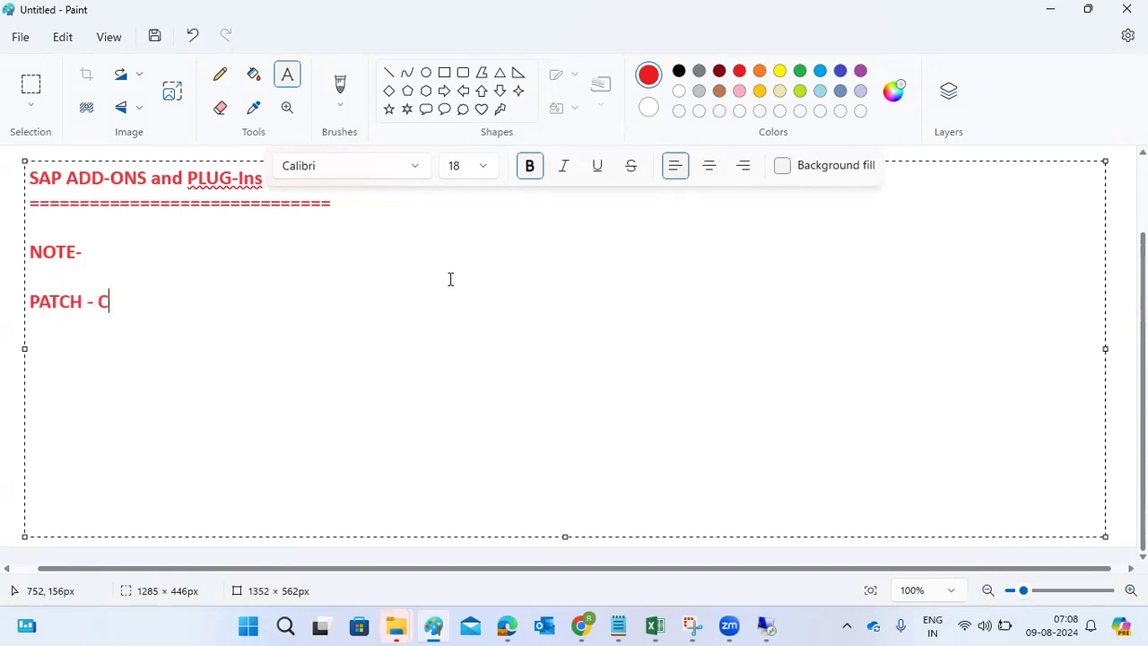
{"action": "type", "text": "ollection of co"}
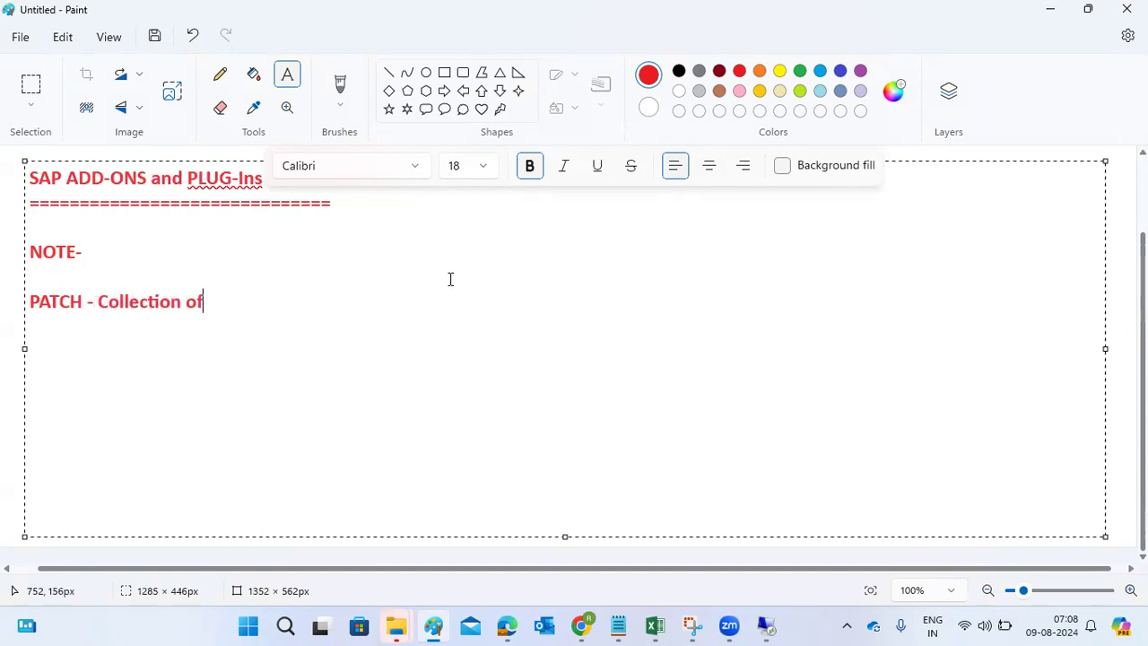
{"action": "key", "text": "BackSpace"}
{"action": "key", "text": "BackSpace"}
{"action": "type", "text": "notes -"}
{"action": "key", "text": "Return"}
{"action": "type", "text": "SP- "}
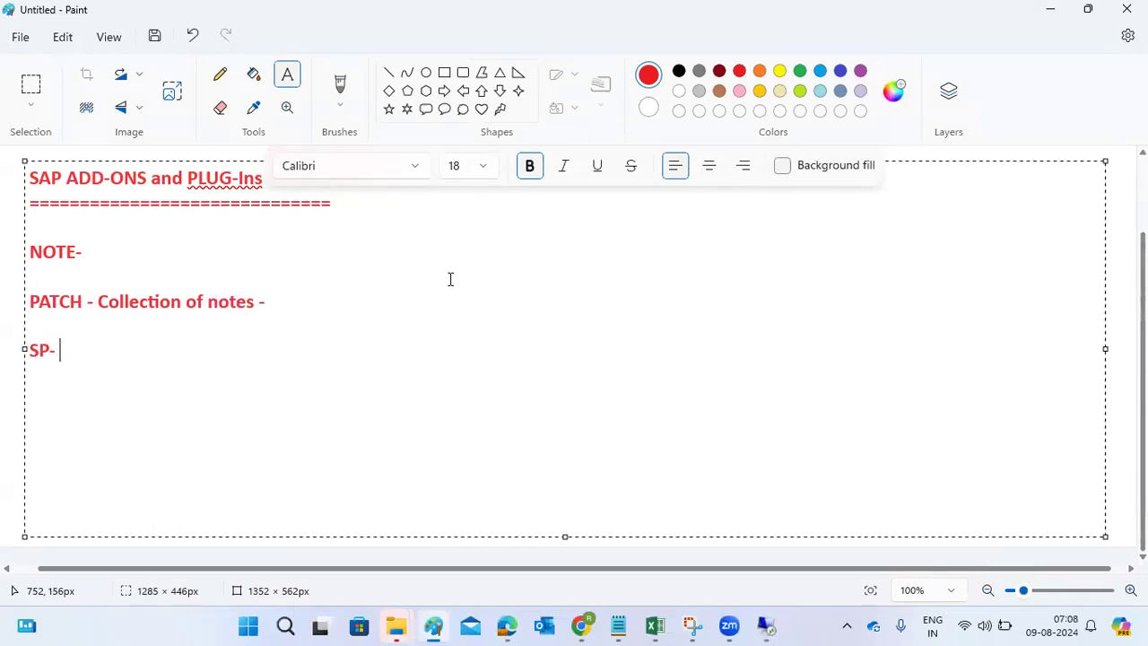
{"action": "type", "text": "collection pa"}
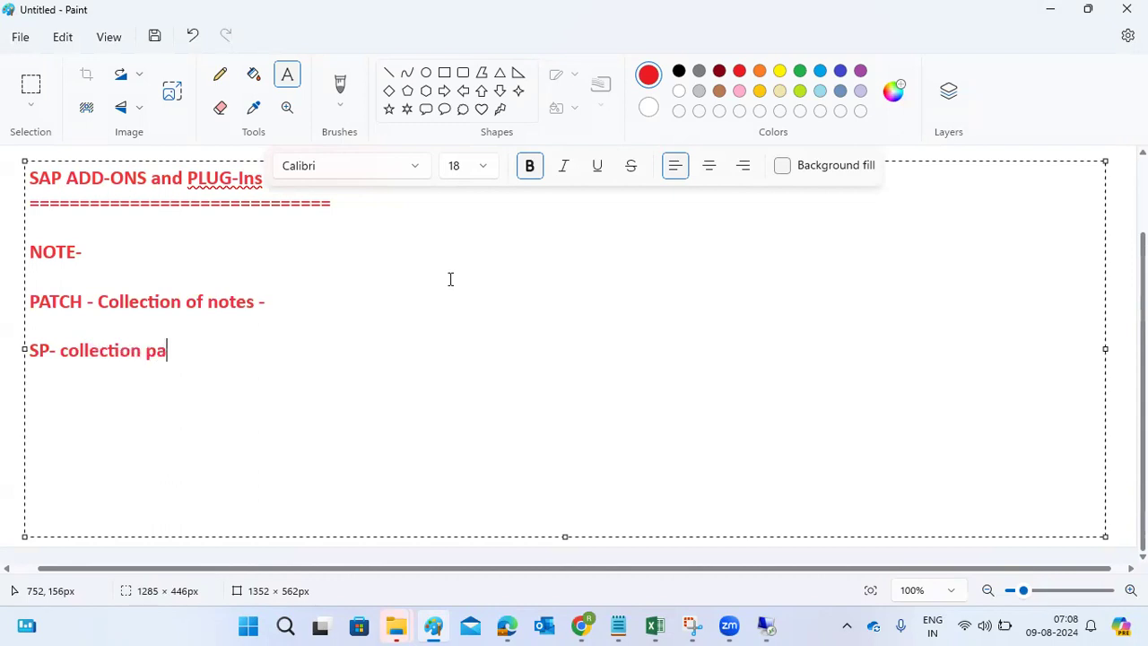
{"action": "type", "text": "tch  SPS - COlle"}
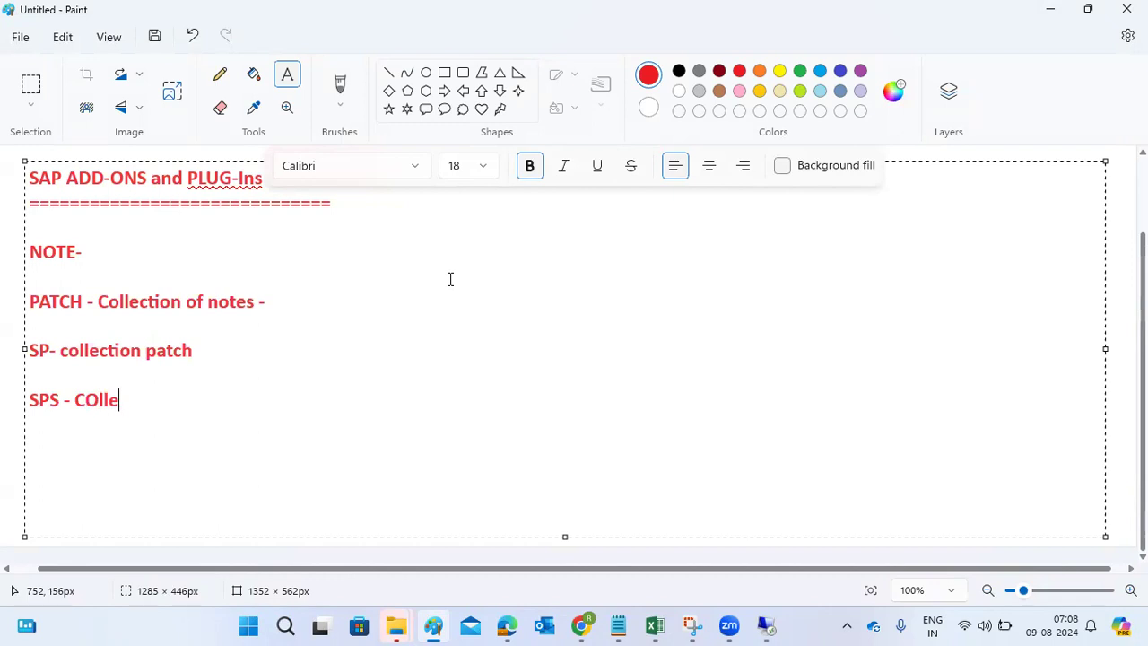
{"action": "type", "text": "ction of SP"}
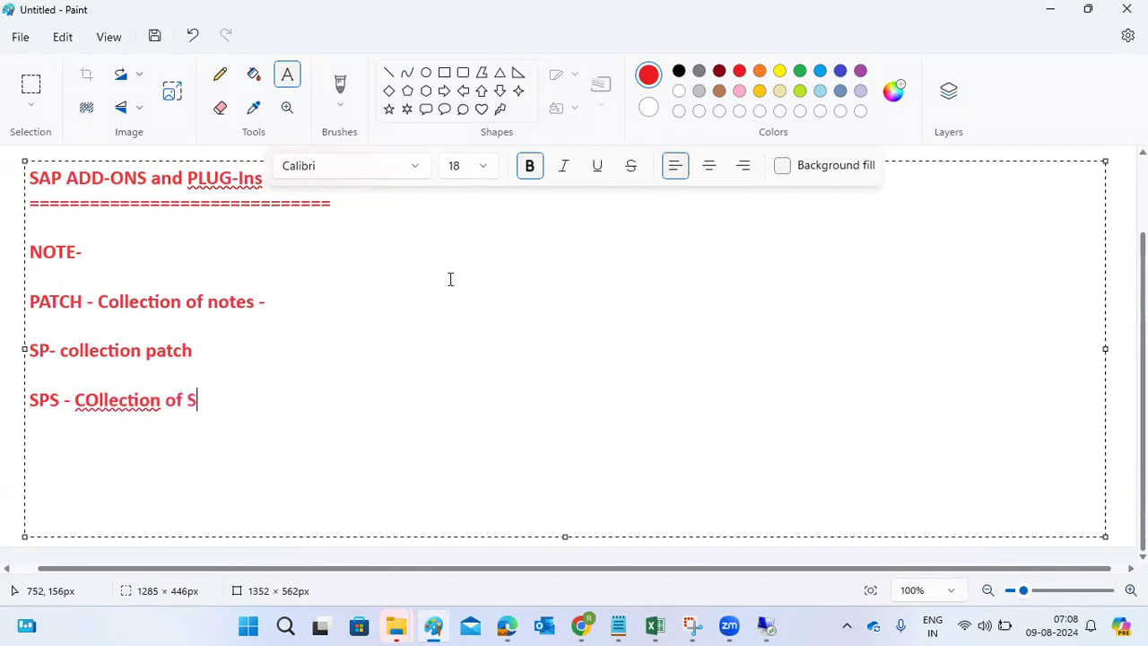
{"action": "key", "text": "Return"}
{"action": "key", "text": "Return"}
{"action": "type", "text": "RELEASE - collection of SPS"}
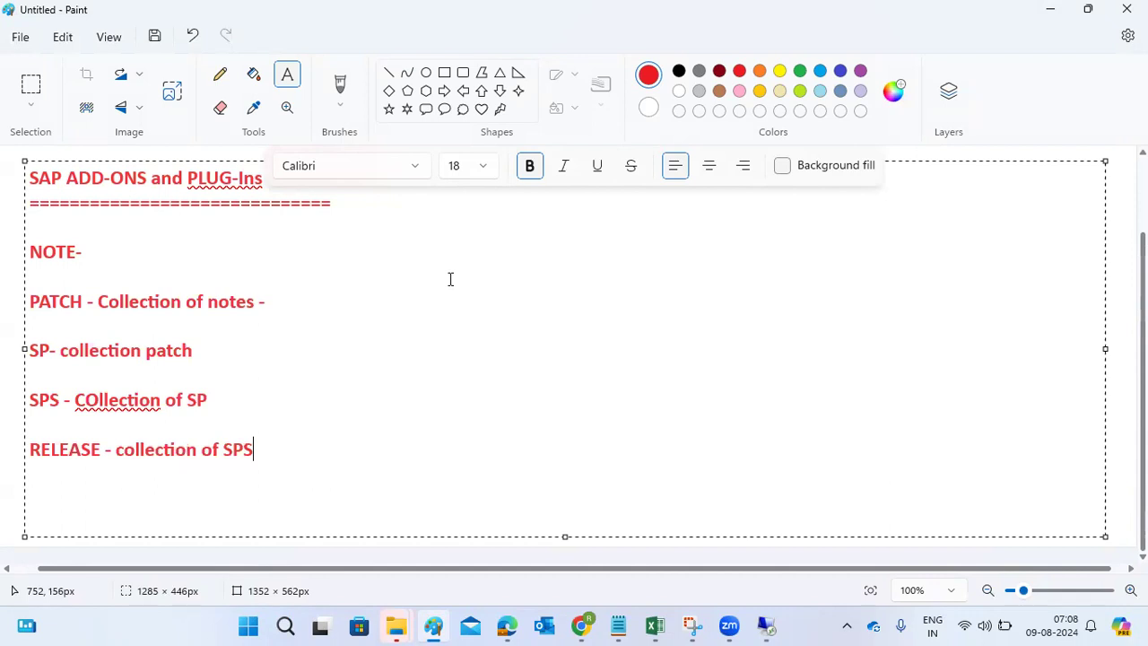
- Highlight the RELEASE, SPS, SP, PATCH and NOTE terms in turn while explaining each definition
{"action": "left_click_drag", "start_coordinate": [103, 453], "coordinate": [15, 449]}
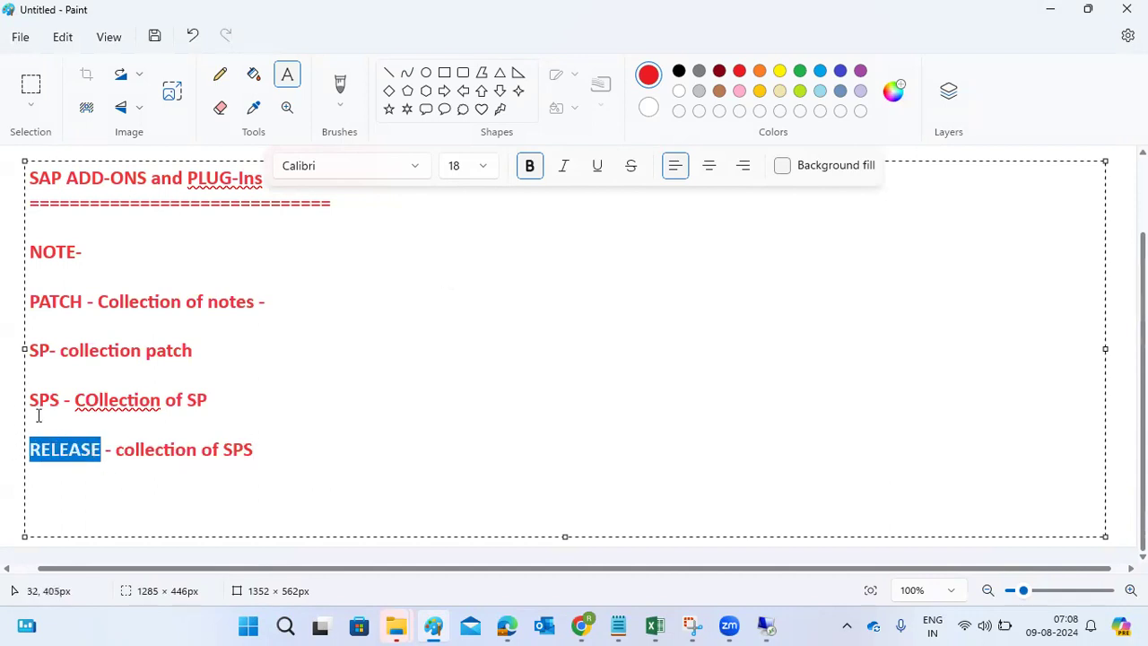
{"action": "left_click_drag", "start_coordinate": [60, 401], "coordinate": [29, 402]}
{"action": "left_click_drag", "start_coordinate": [51, 350], "coordinate": [27, 350]}
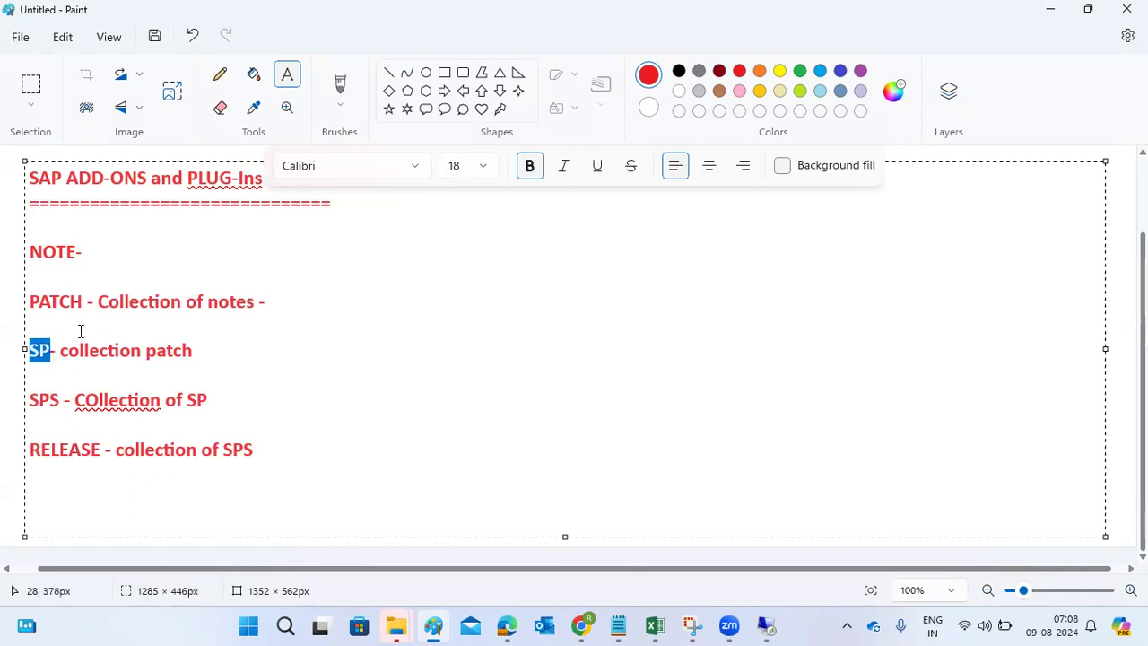
{"action": "left_click_drag", "start_coordinate": [81, 304], "coordinate": [37, 304]}
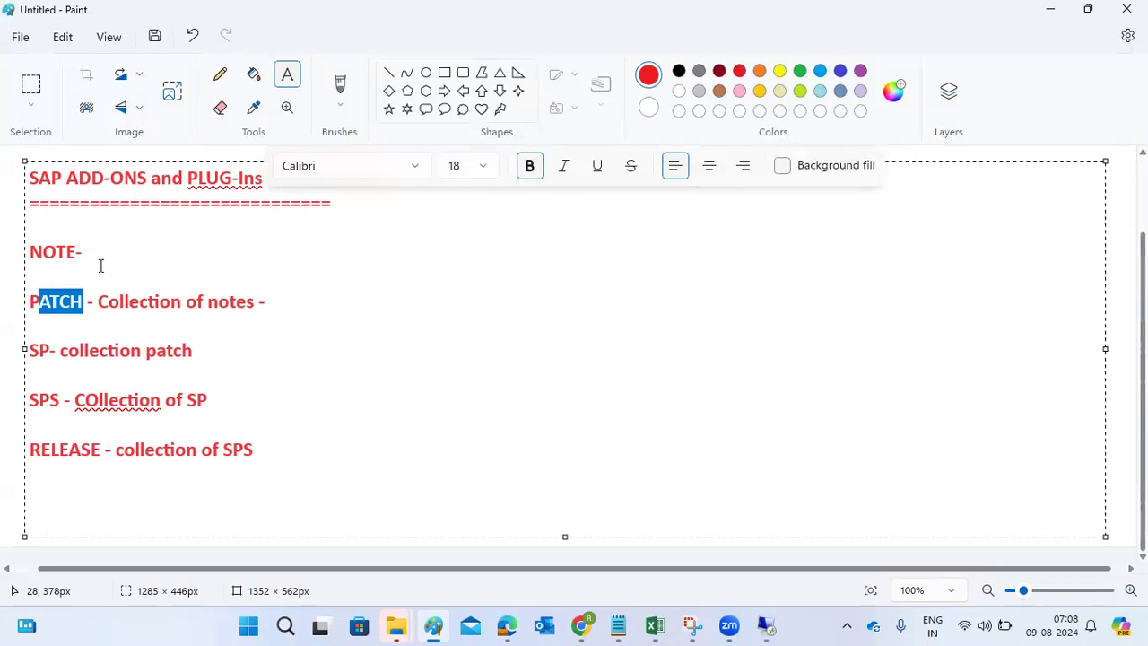
{"action": "left_click_drag", "start_coordinate": [89, 255], "coordinate": [33, 261]}
{"action": "key", "text": "Right"}
{"action": "left_click_drag", "start_coordinate": [42, 254], "coordinate": [64, 254]}
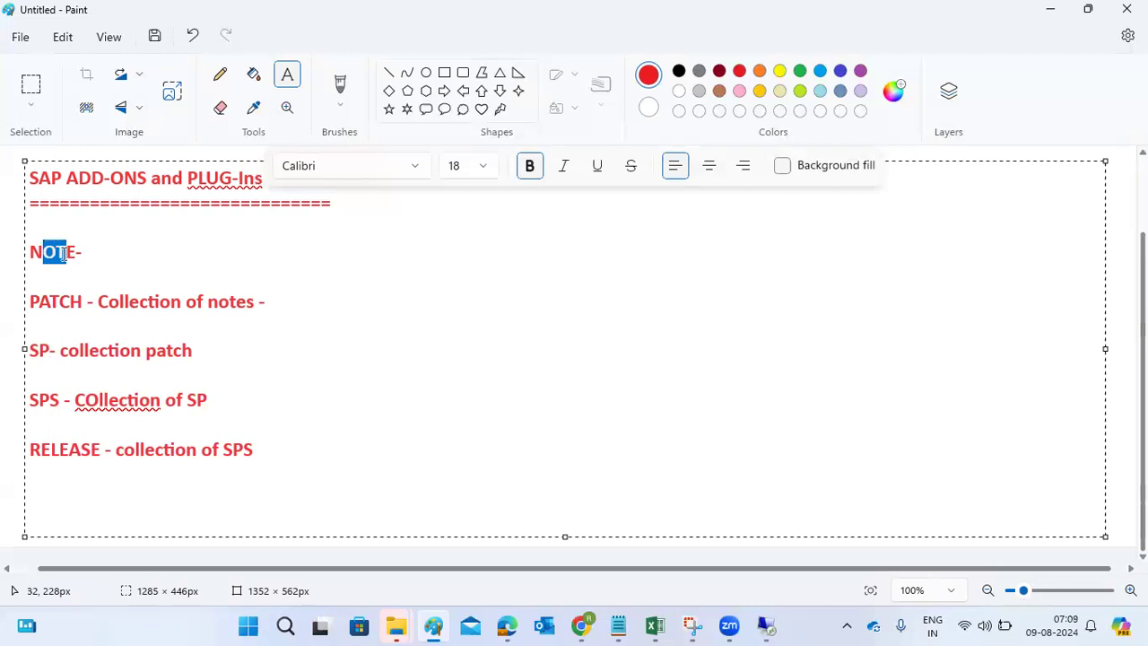
{"action": "left_click_drag", "start_coordinate": [59, 301], "coordinate": [90, 302]}
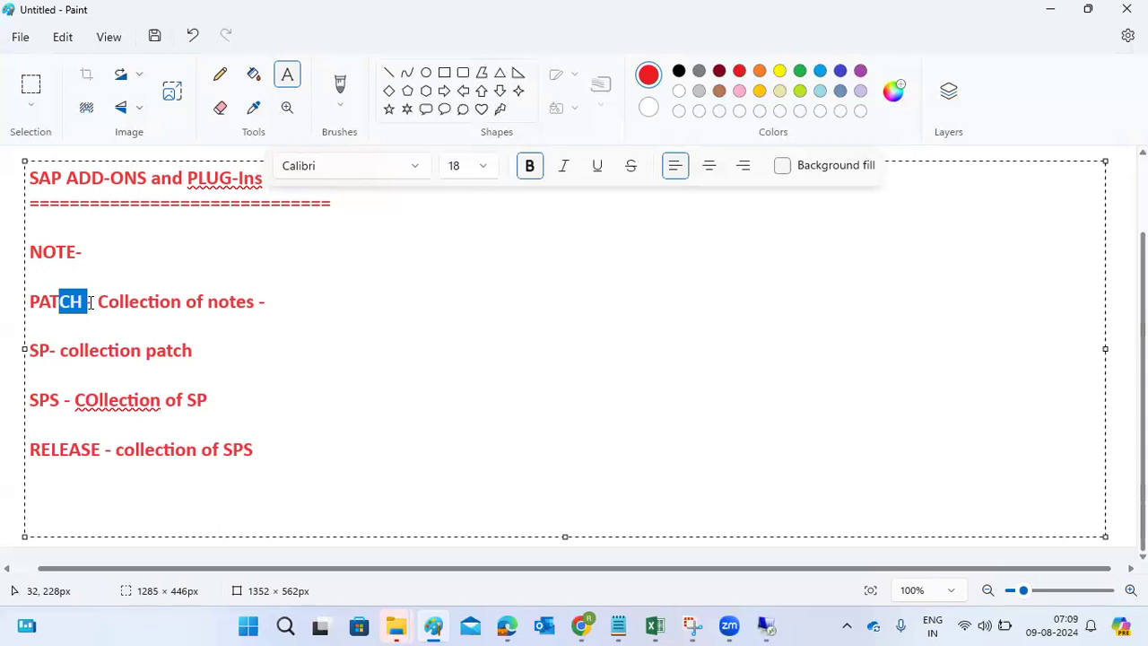
{"action": "left_click_drag", "start_coordinate": [52, 350], "coordinate": [31, 350]}
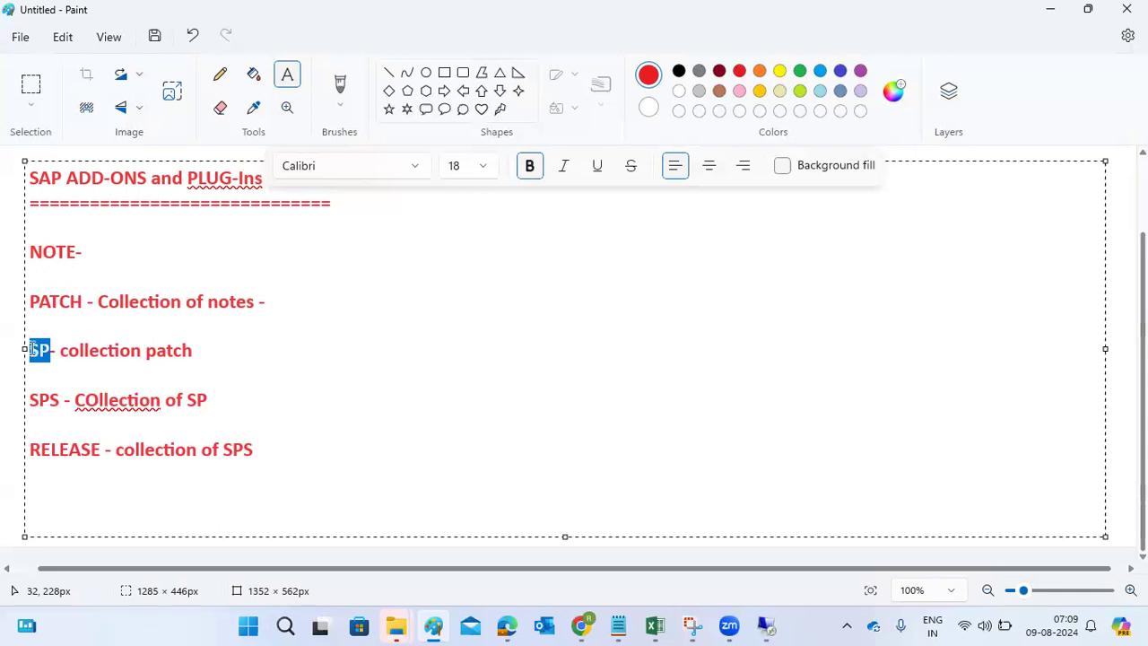
{"action": "left_click", "coordinate": [764, 626]}
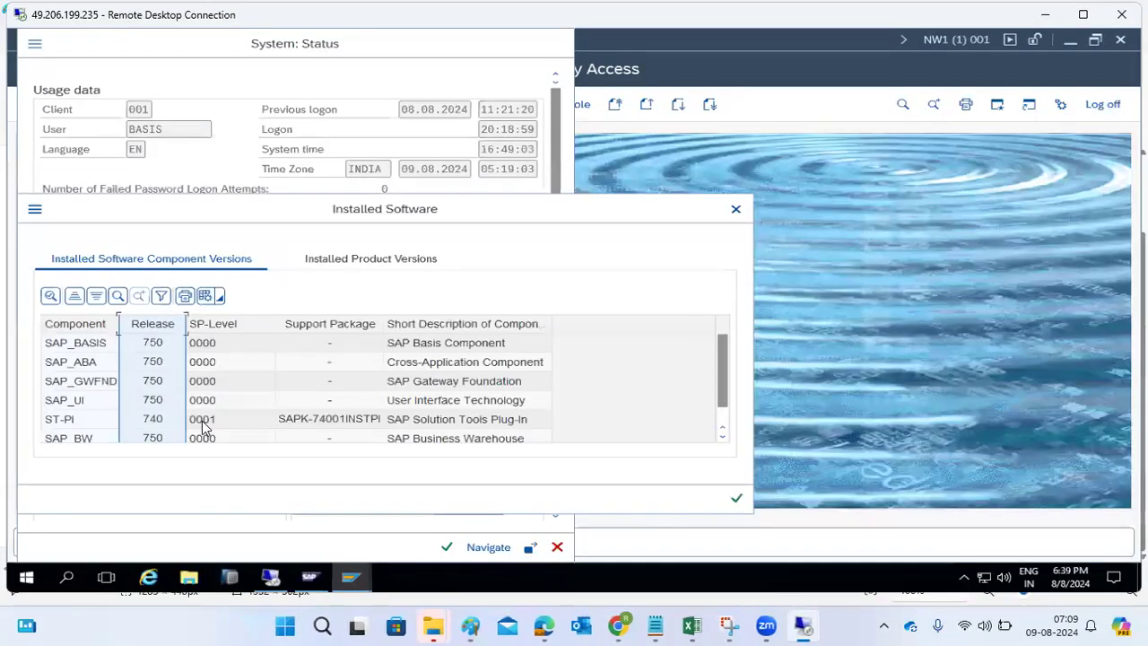
{"action": "left_click", "coordinate": [204, 329]}
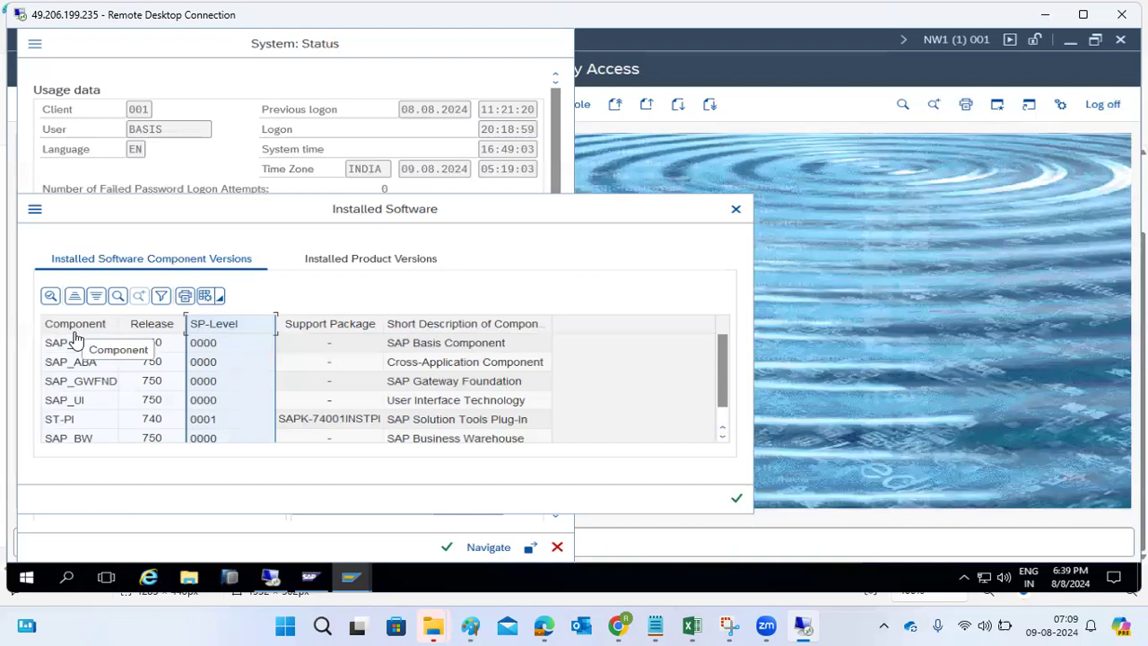
{"action": "left_click", "coordinate": [77, 326]}
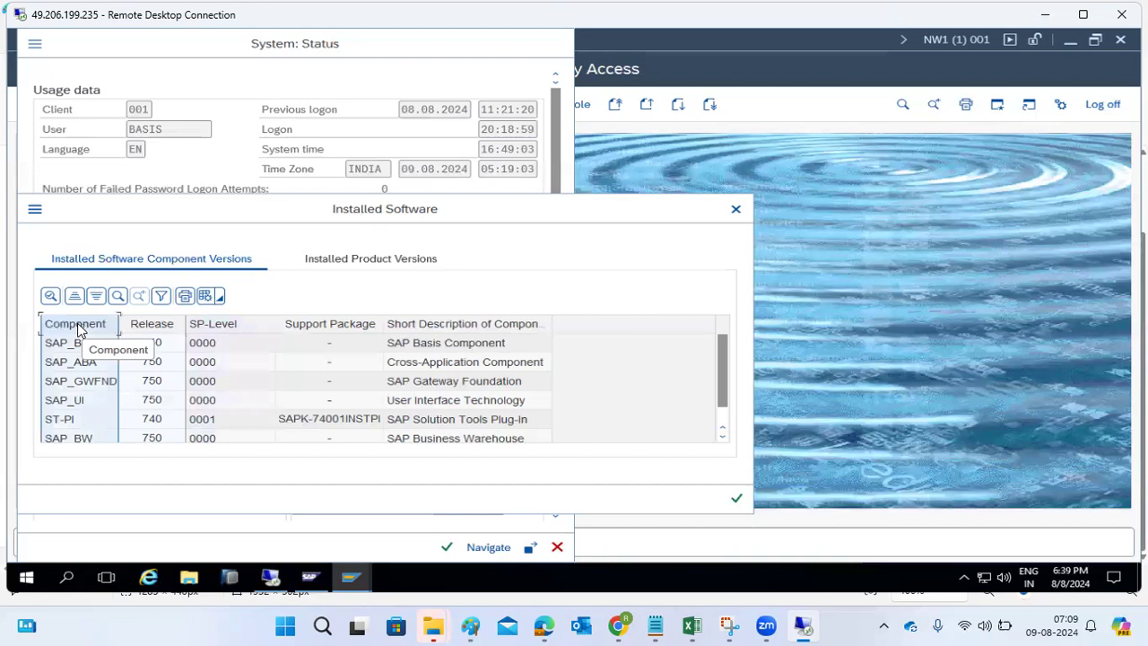
{"action": "left_click", "coordinate": [143, 327]}
{"action": "left_click", "coordinate": [231, 328]}
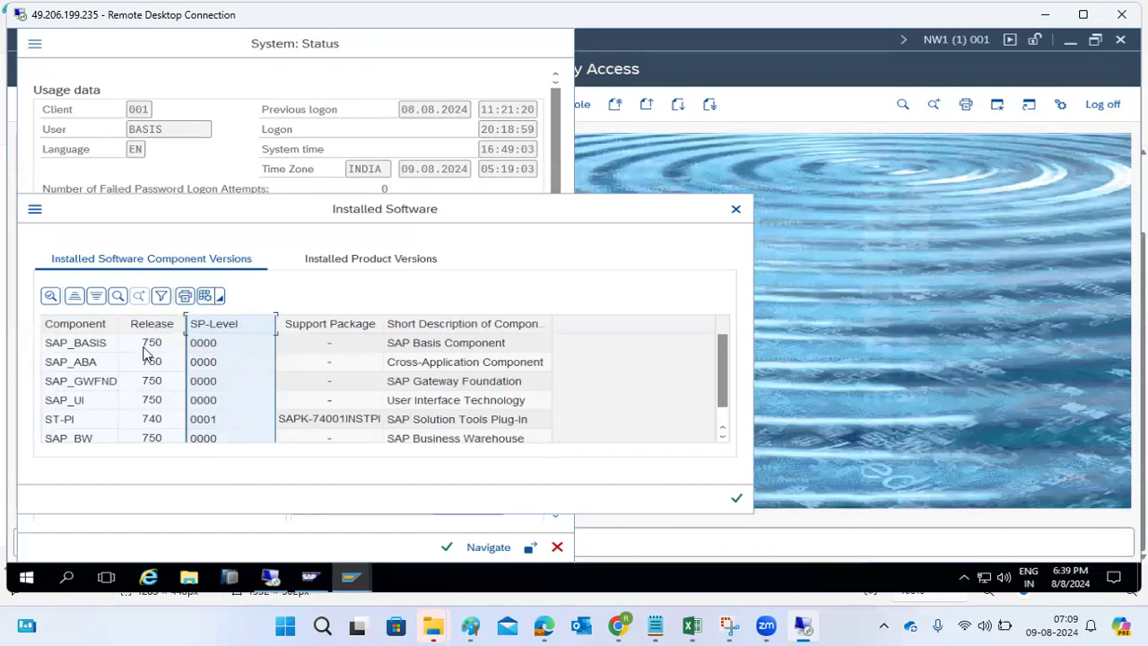
{"action": "left_click", "coordinate": [150, 326]}
{"action": "left_click", "coordinate": [223, 328]}
{"action": "left_click", "coordinate": [81, 427]}
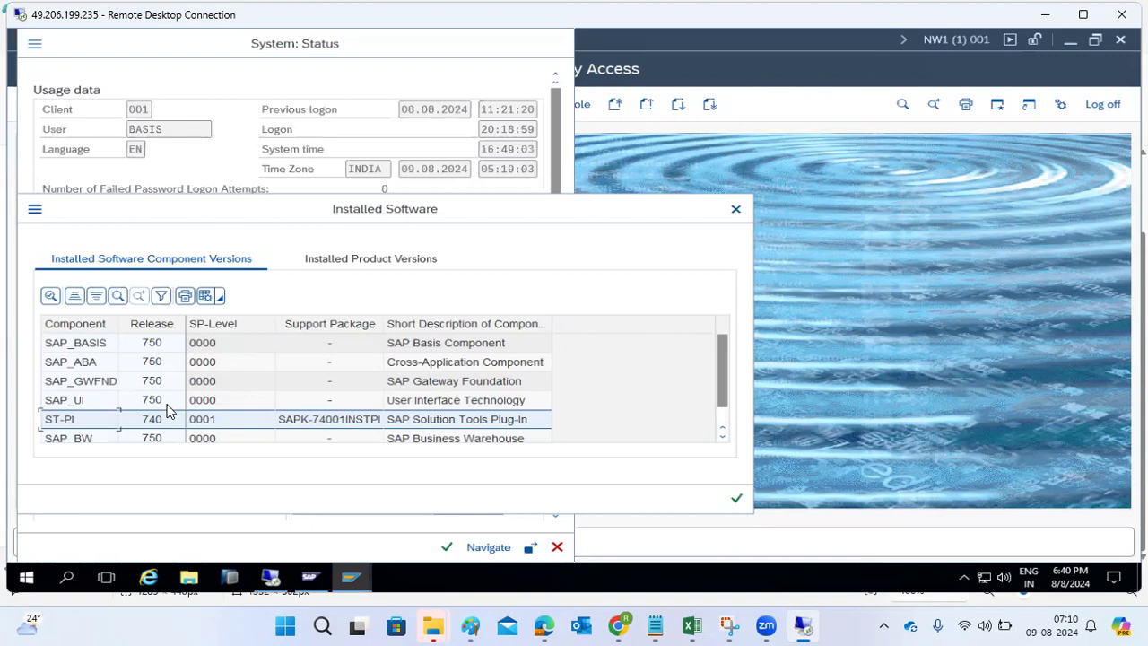
{"action": "left_click", "coordinate": [214, 325]}
{"action": "left_click", "coordinate": [207, 422]}
- Close the Installed Software and System: Status windows and launch transaction SPAM
{"action": "left_click", "coordinate": [737, 498]}
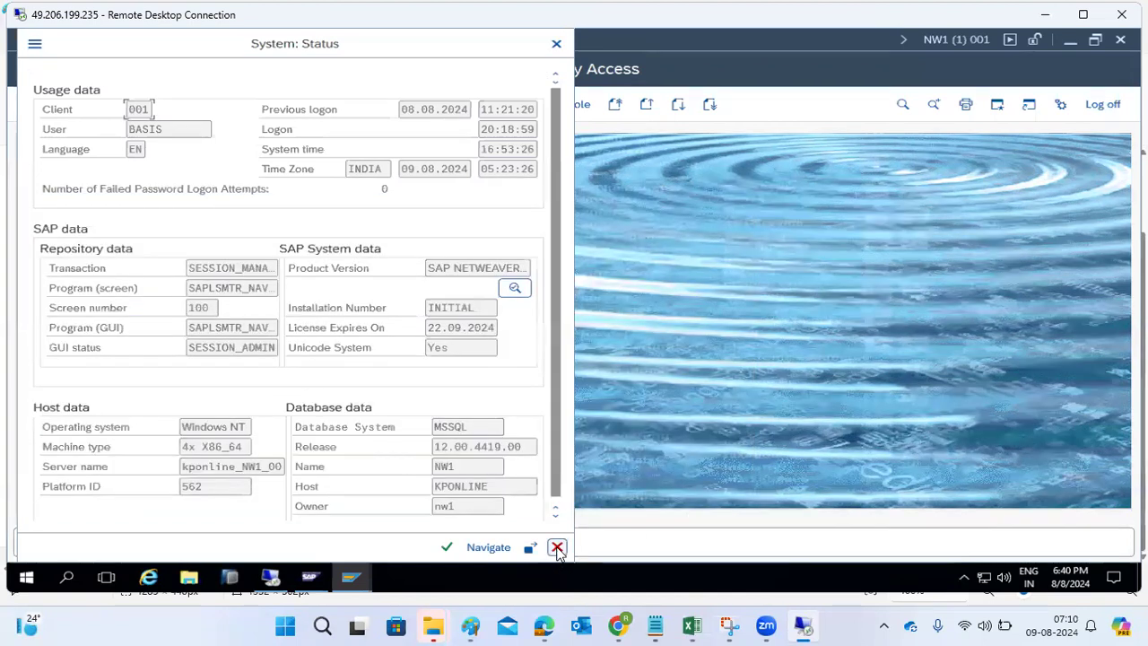
{"action": "left_click", "coordinate": [557, 547]}
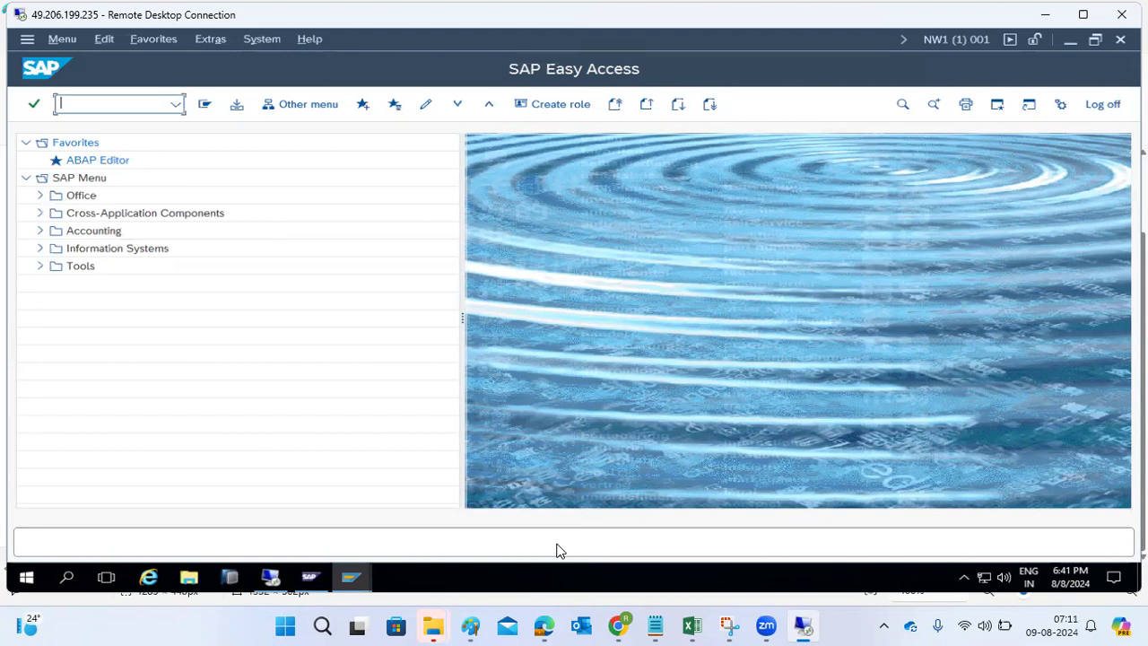
{"action": "type", "text": "spam"}
{"action": "key", "text": "Return"}
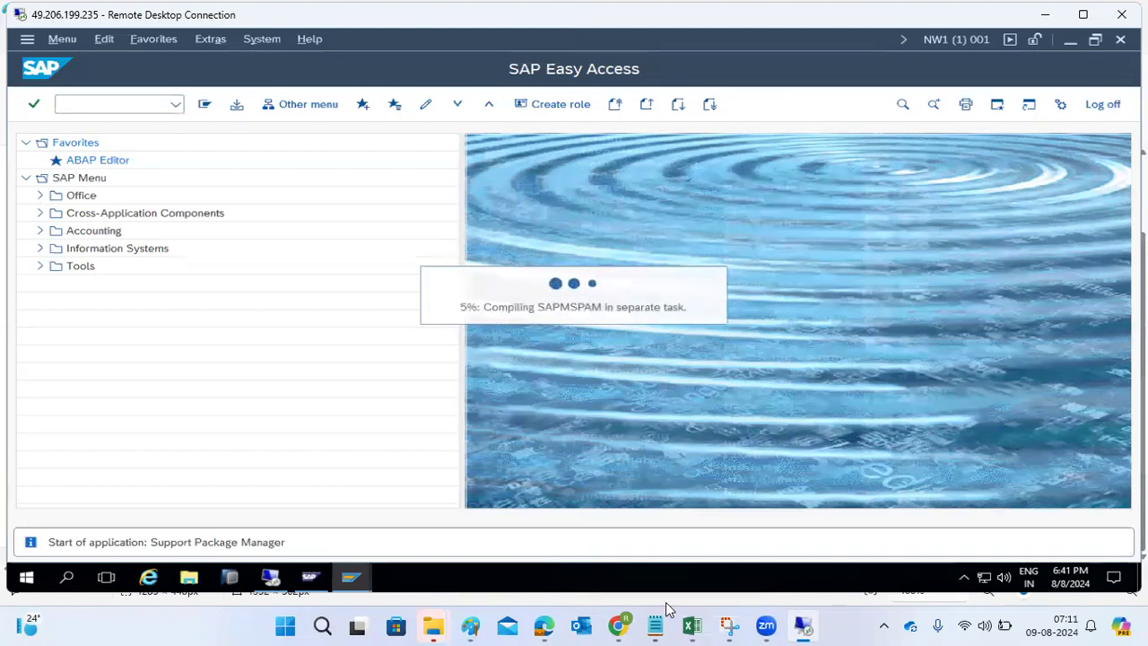
- Add a Paint note: SPAM updates the existing components, SAINT installs or adds new components
{"action": "mouse_move", "coordinate": [548, 626]}
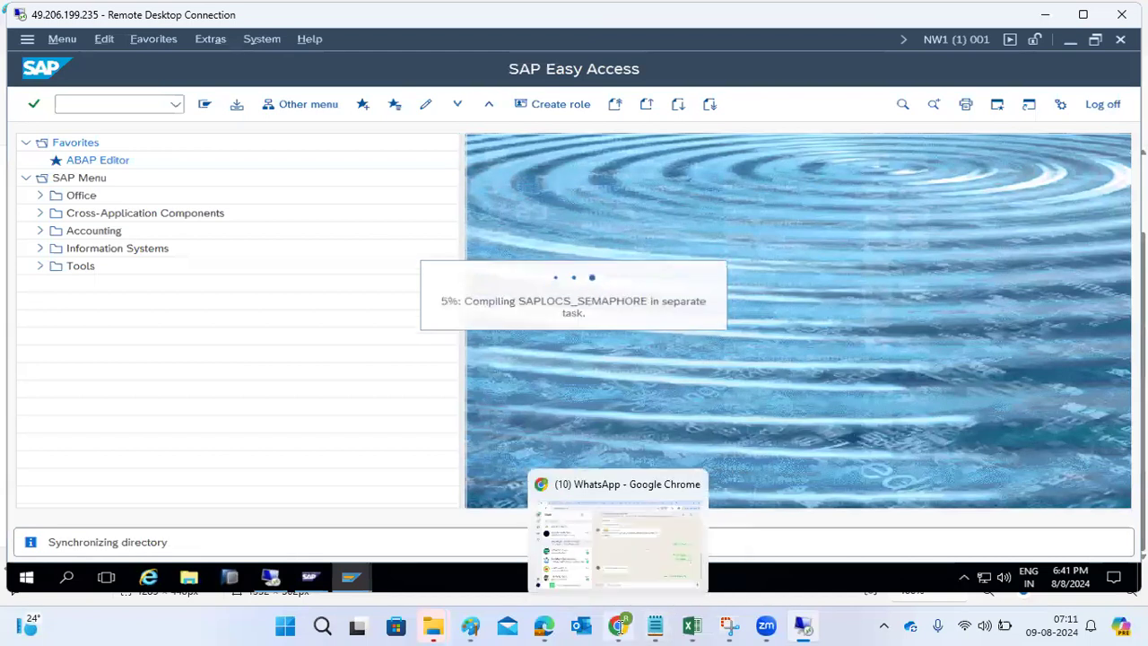
{"action": "left_click", "coordinate": [470, 626]}
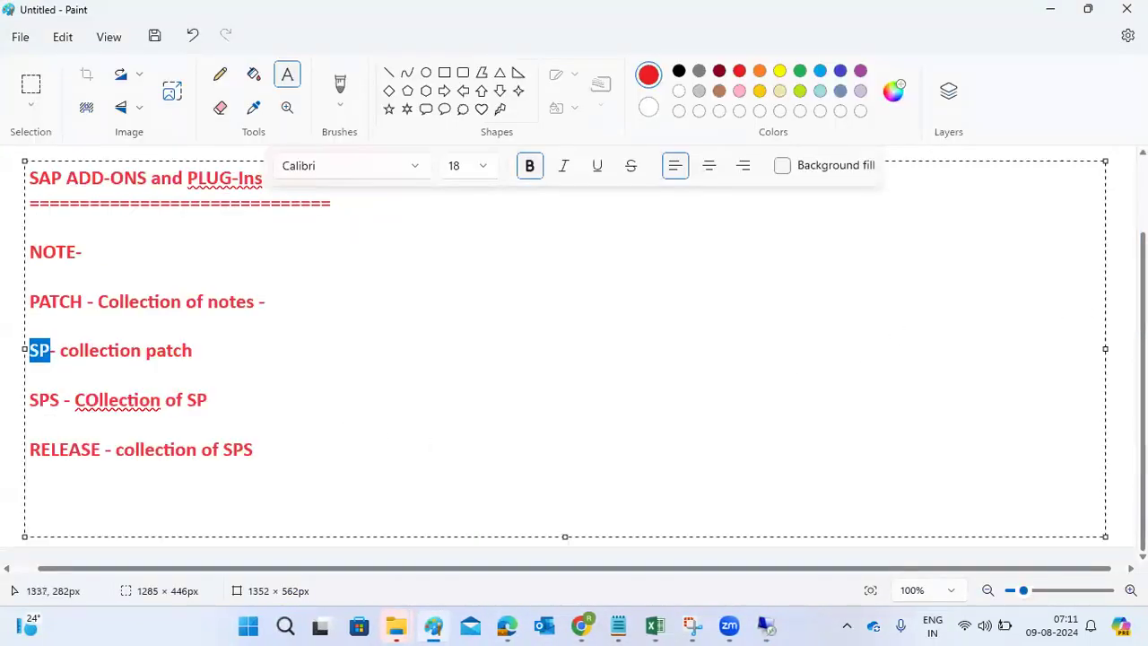
{"action": "left_click", "coordinate": [1112, 310]}
{"action": "left_click_drag", "start_coordinate": [313, 231], "coordinate": [990, 509]}
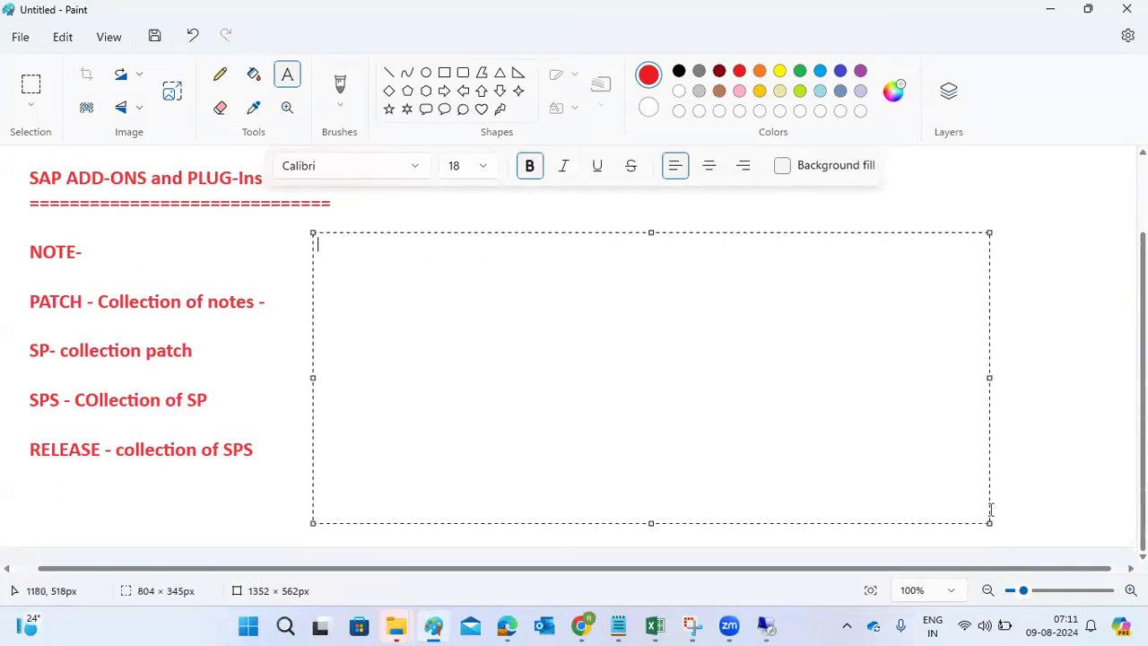
{"action": "type", "text": "SPAM -"}
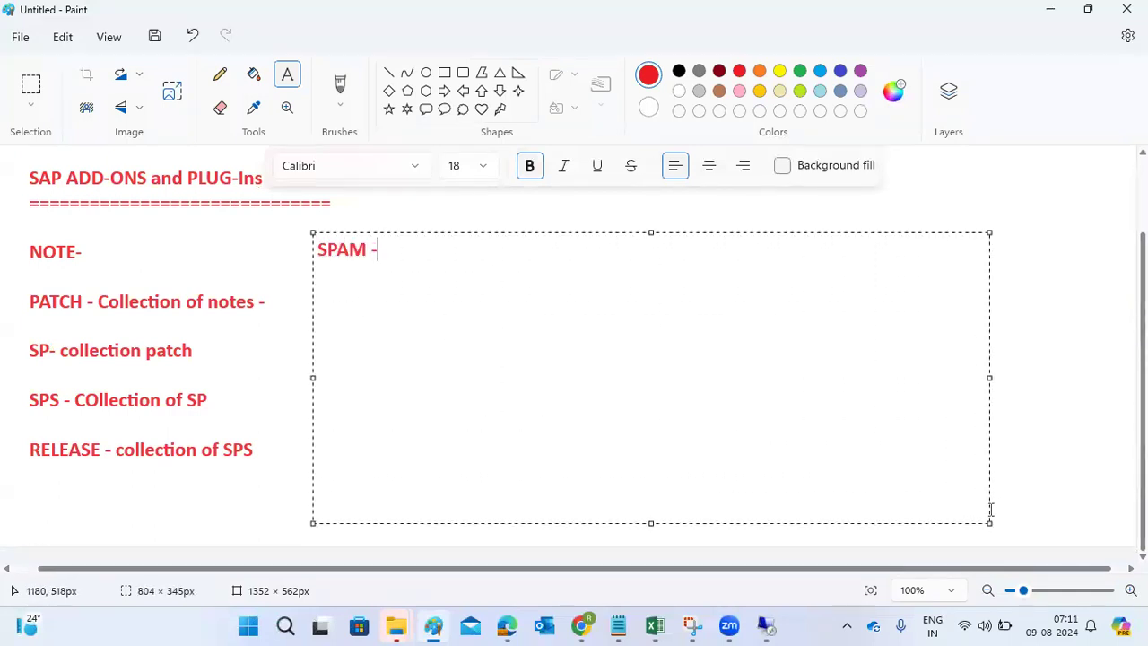
{"action": "type", "text": " updating o"}
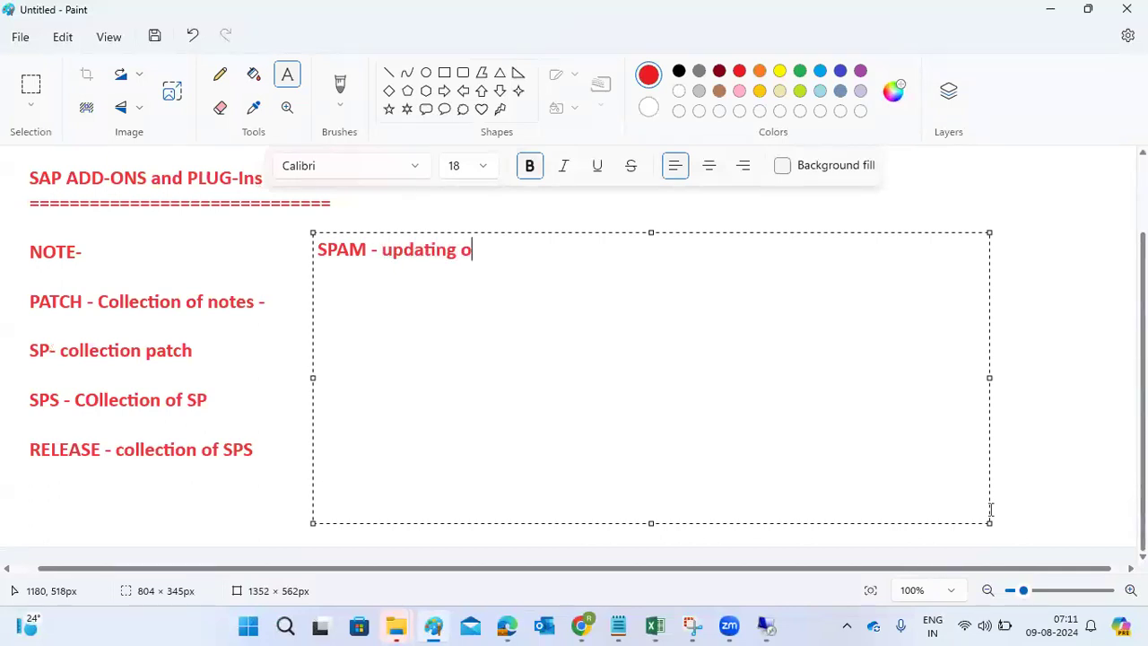
{"action": "type", "text": "r patching"}
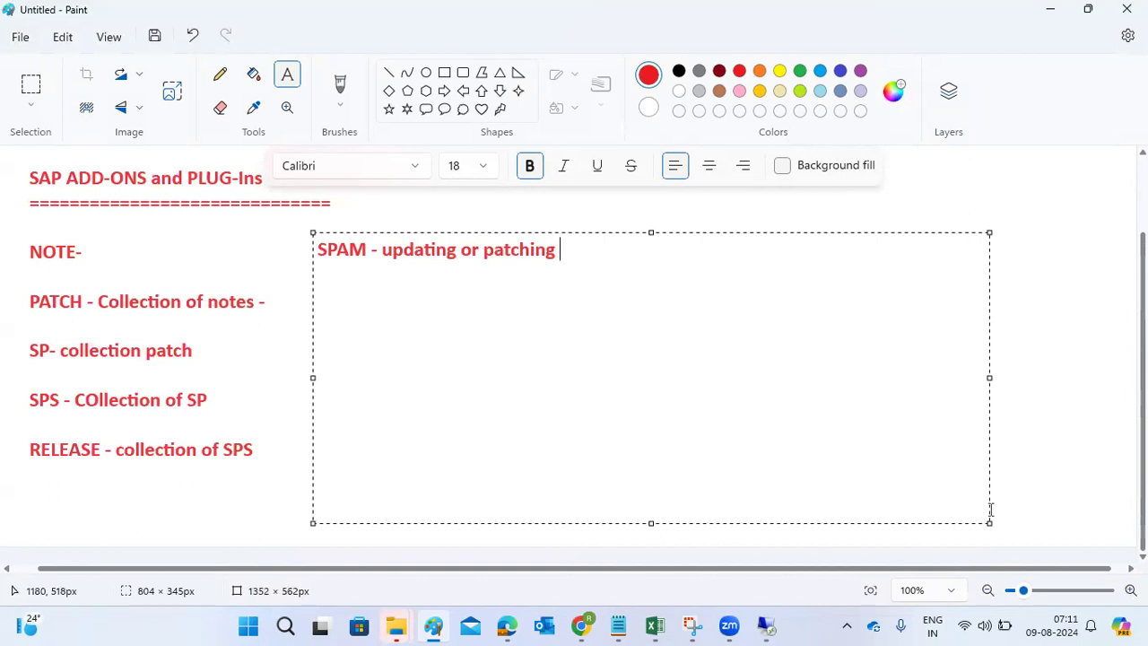
{"action": "key", "text": "BackSpace"}
{"action": "key", "text": "BackSpace"}
{"action": "key", "text": "BackSpace"}
{"action": "key", "text": "BackSpace"}
{"action": "key", "text": "BackSpace"}
{"action": "key", "text": "BackSpace"}
{"action": "key", "text": "BackSpace"}
{"action": "key", "text": "BackSpace"}
{"action": "key", "text": "BackSpace"}
{"action": "key", "text": "BackSpace"}
{"action": "key", "text": "BackSpace"}
{"action": "key", "text": "BackSpace"}
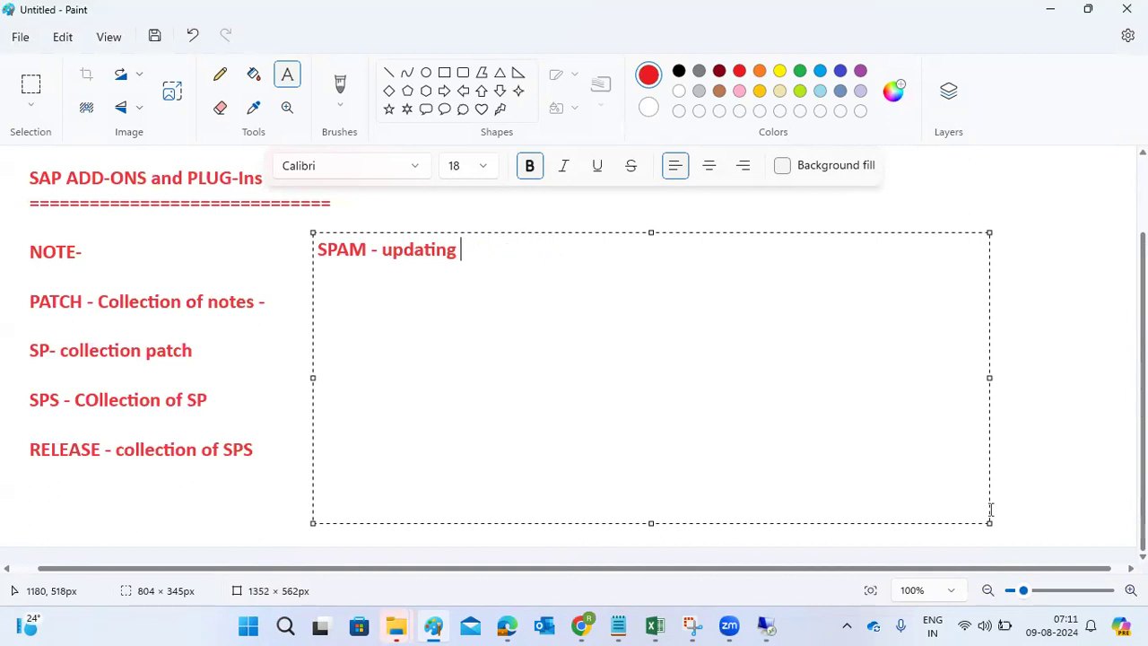
{"action": "type", "text": "the existi"}
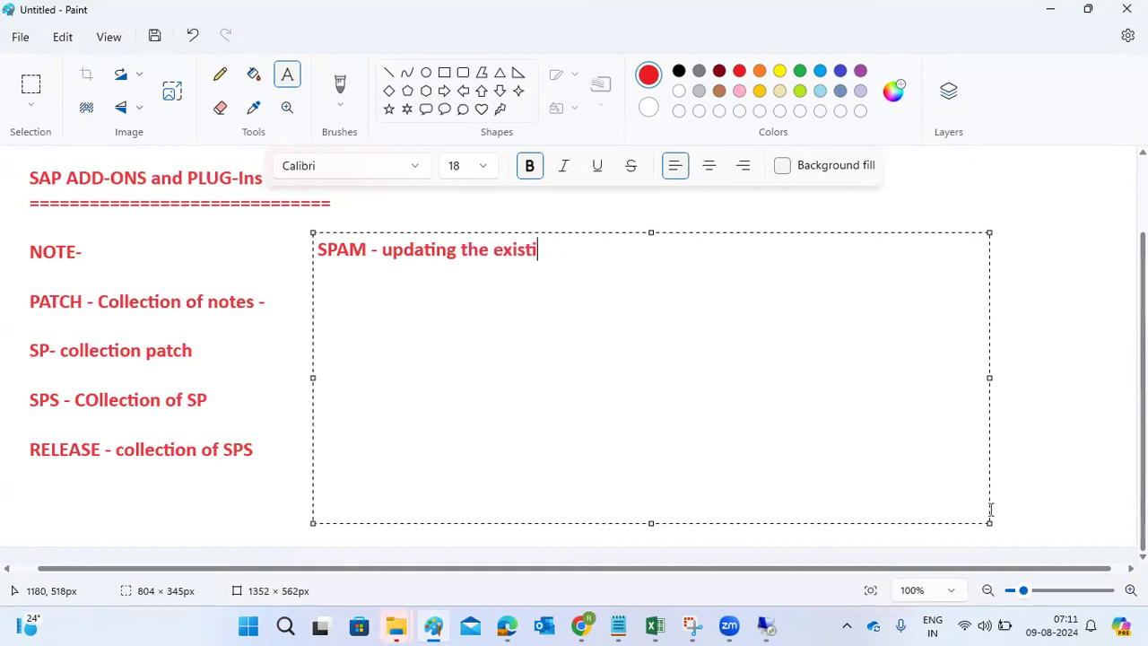
{"action": "type", "text": "ng components"}
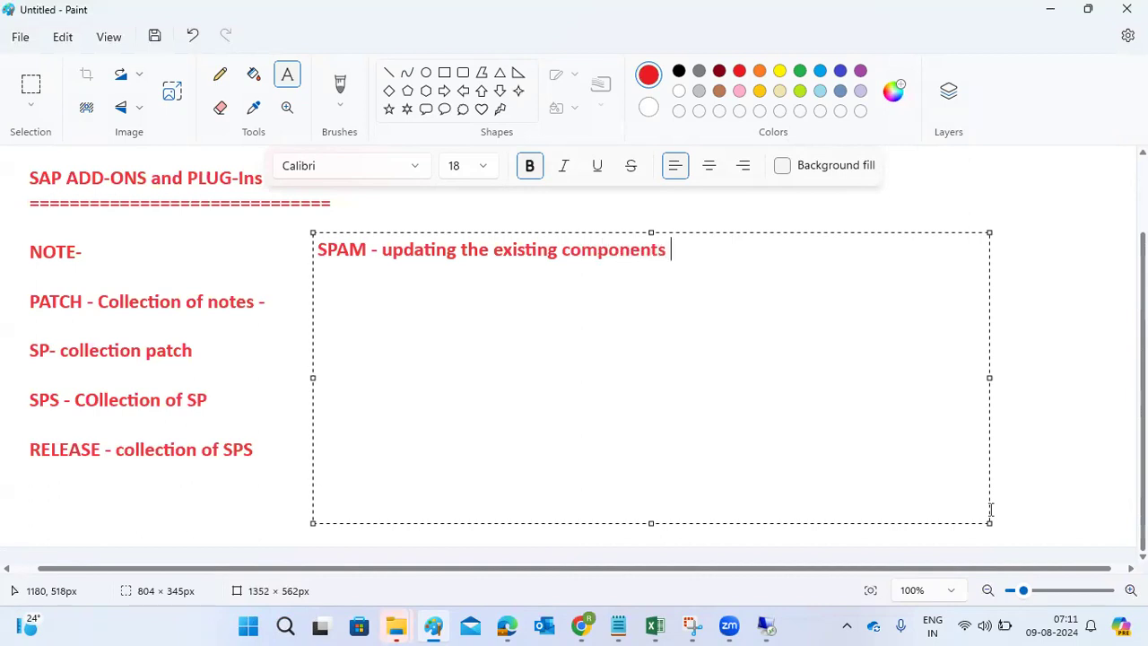
{"action": "key", "text": "Return"}
{"action": "type", "text": "SAINT -"}
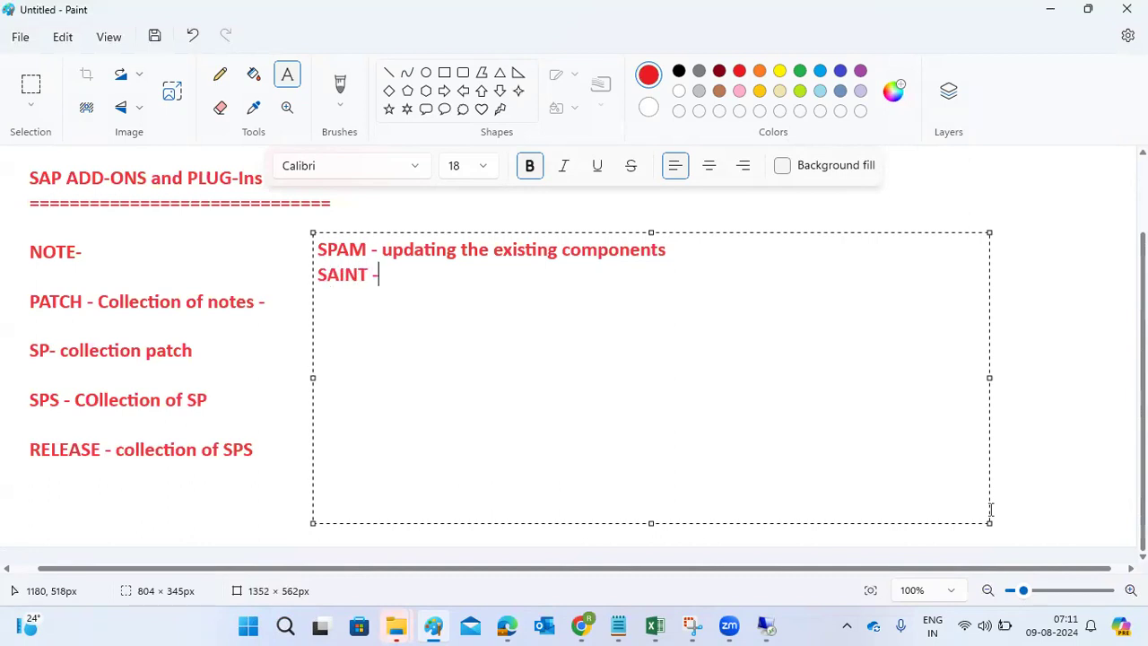
{"action": "type", "text": " Installing or a"}
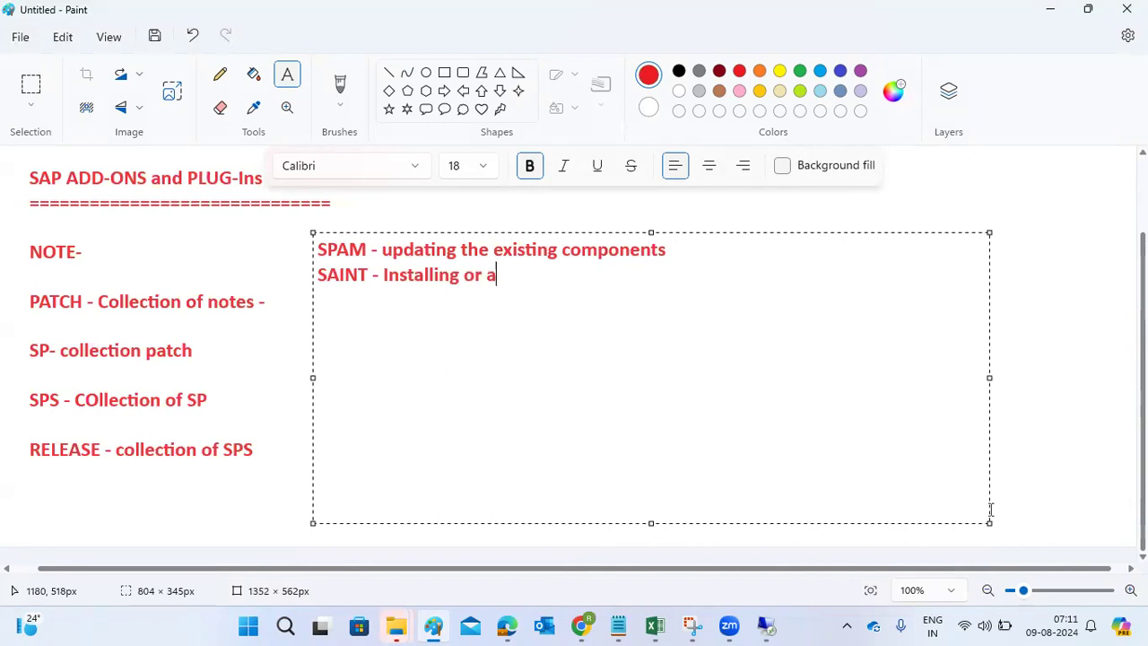
{"action": "type", "text": "dding new"}
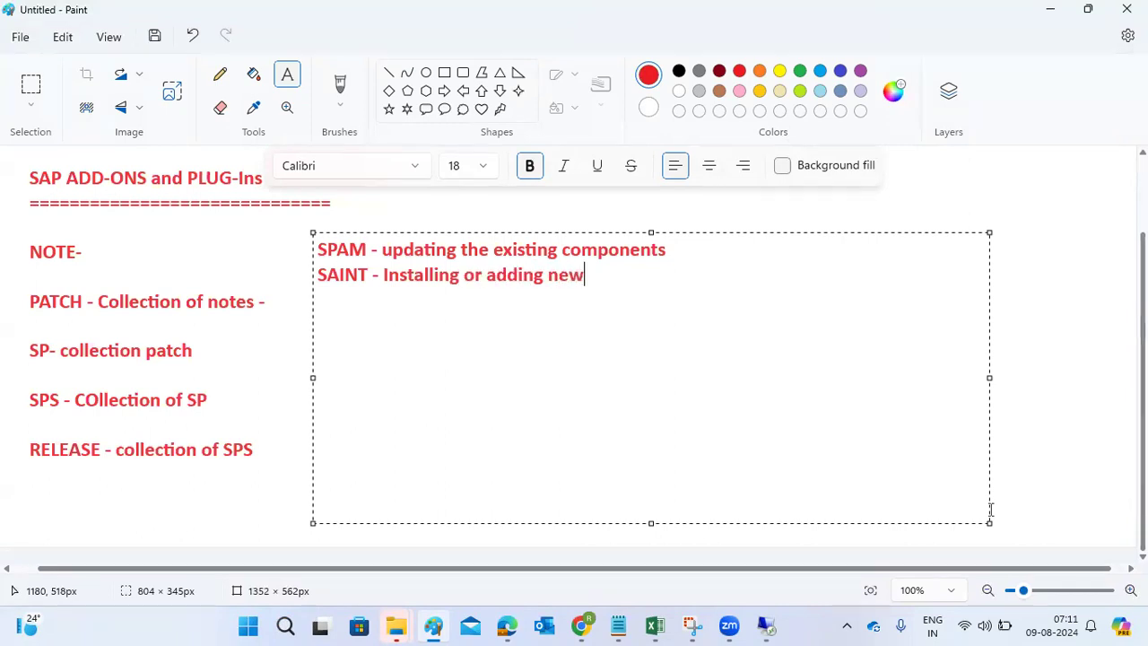
{"action": "type", "text": " components"}
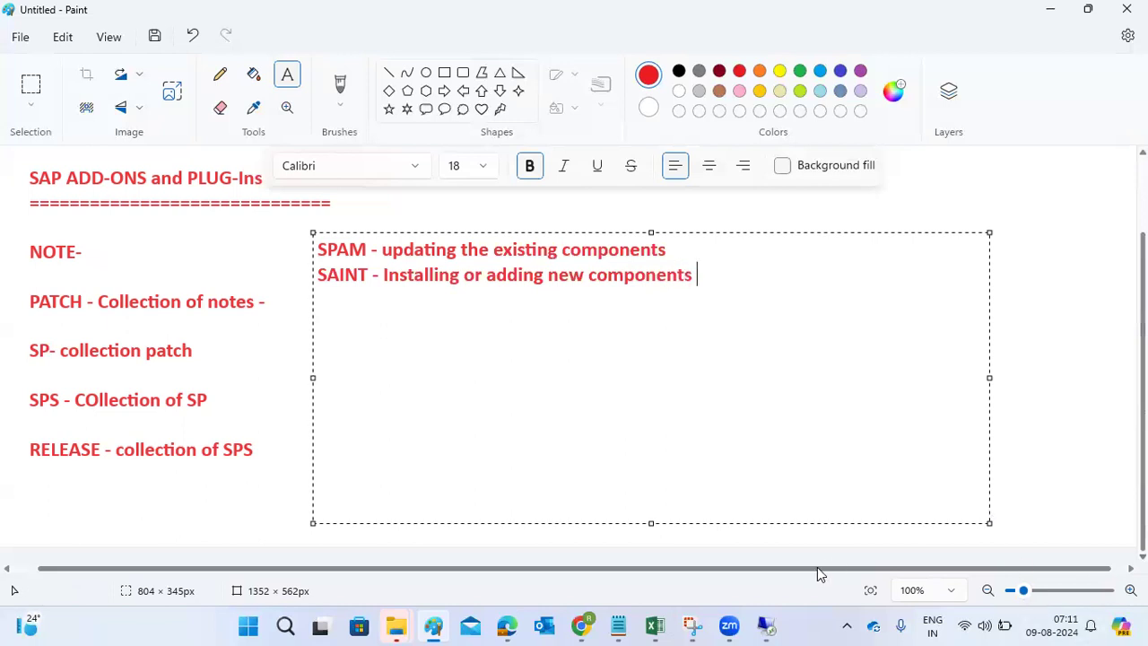
{"action": "left_click", "coordinate": [765, 625]}
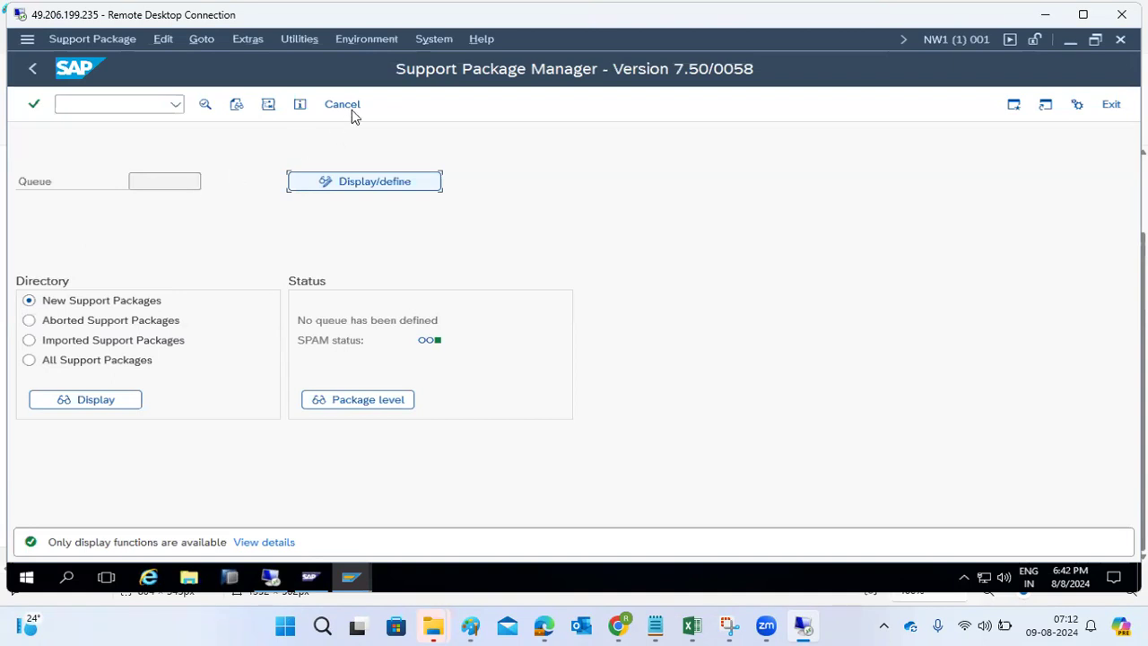
{"action": "left_click", "coordinate": [74, 42]}
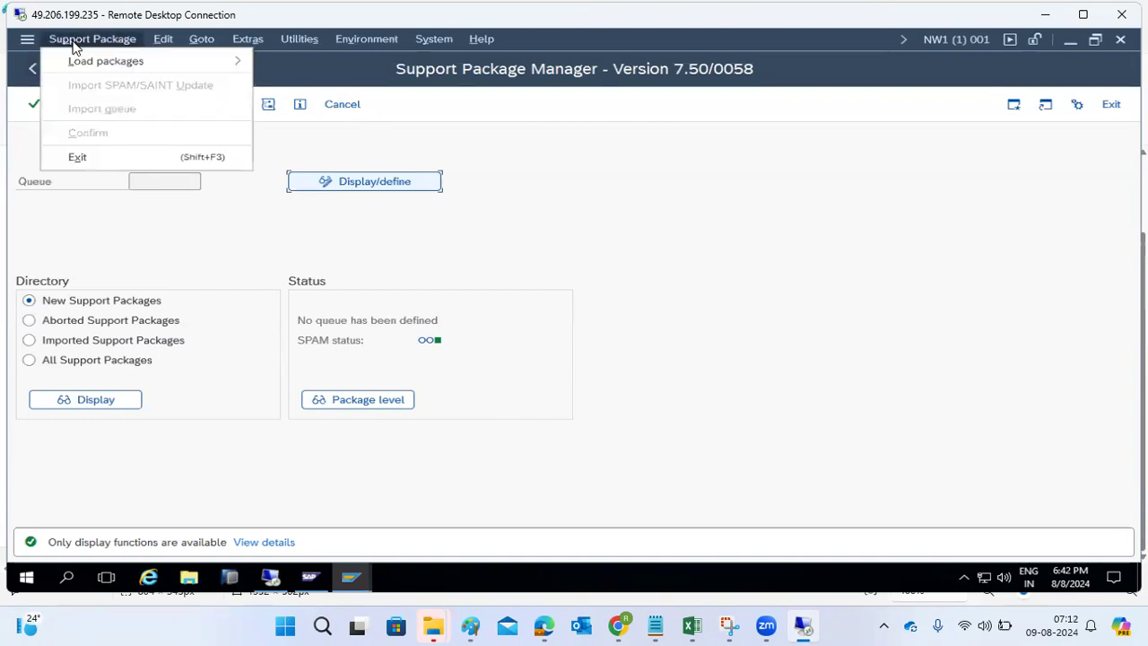
{"action": "mouse_move", "coordinate": [242, 42]}
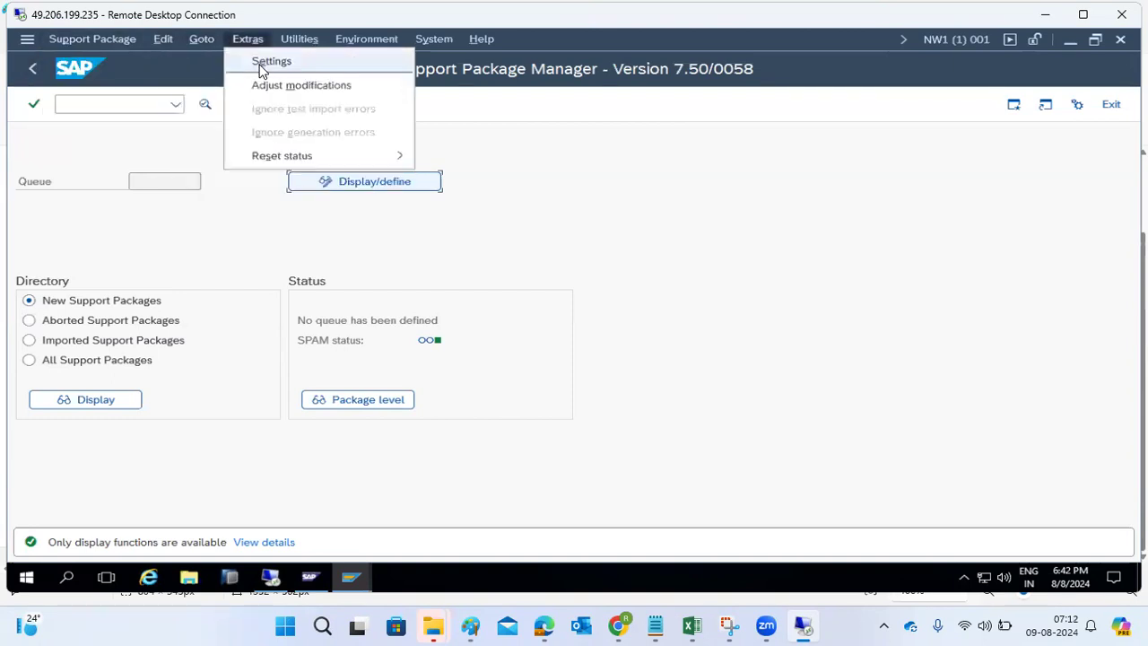
{"action": "left_click", "coordinate": [270, 62]}
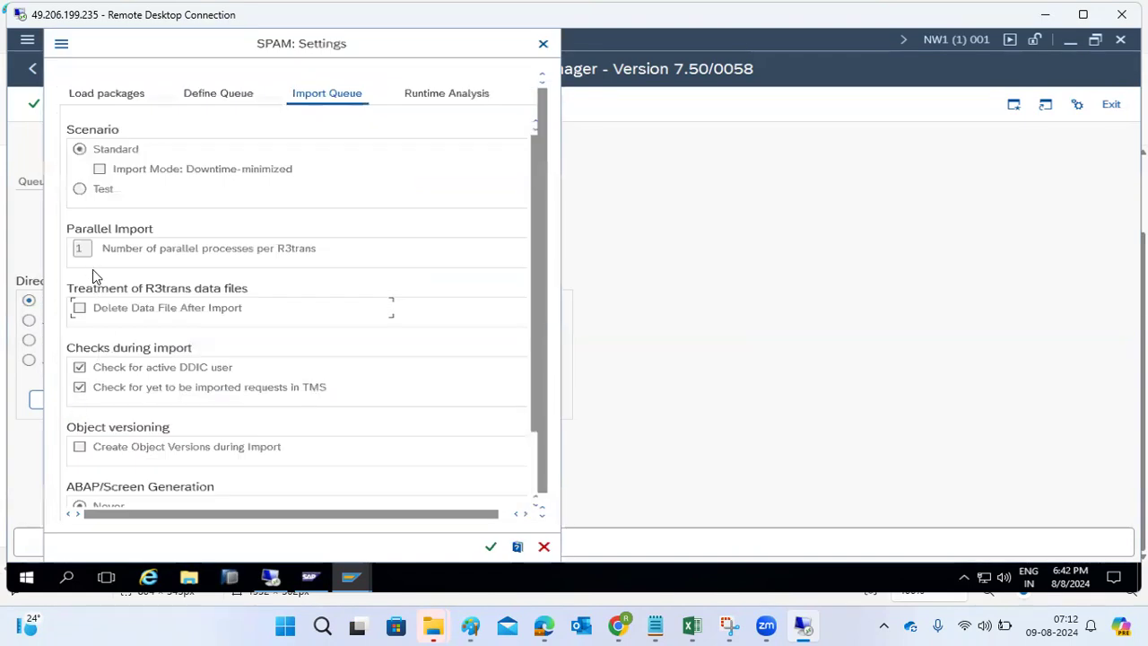
{"action": "left_click", "coordinate": [544, 546]}
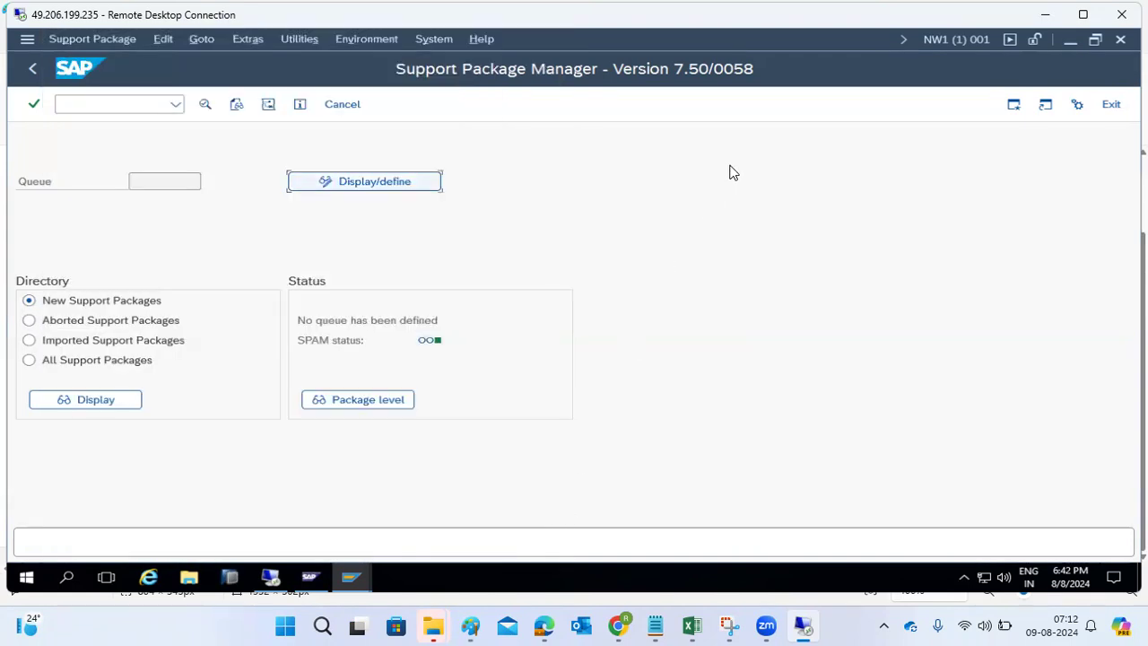
- Log off both the NW1 and ECD SAP sessions
{"action": "left_click", "coordinate": [1120, 39]}
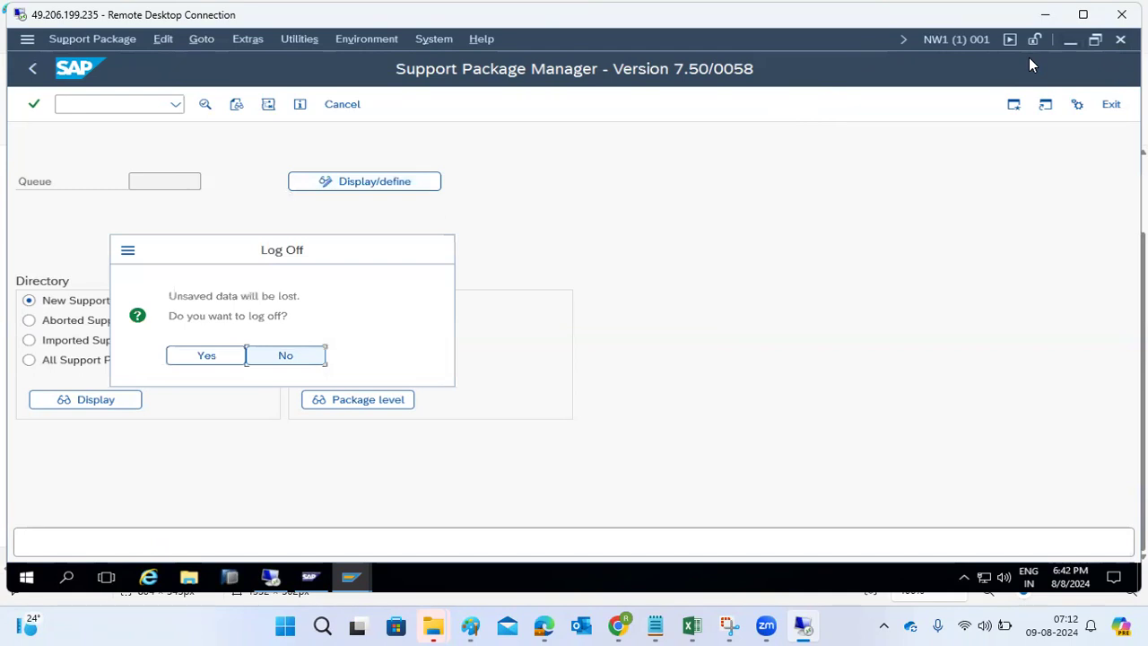
{"action": "left_click", "coordinate": [194, 357]}
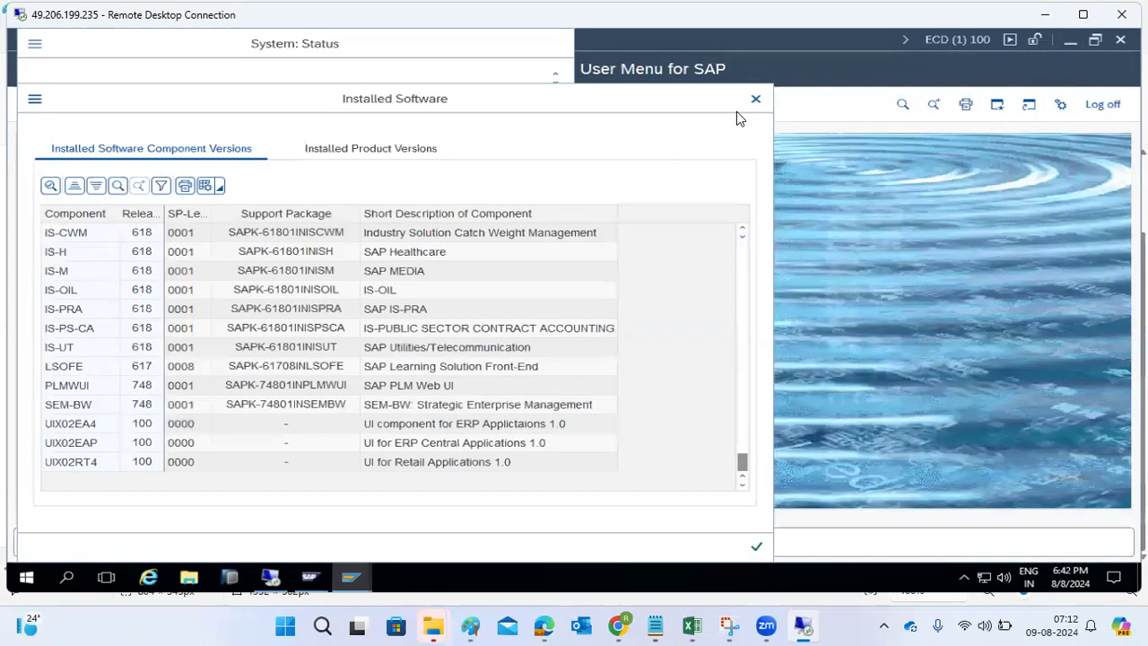
{"action": "left_click", "coordinate": [756, 98]}
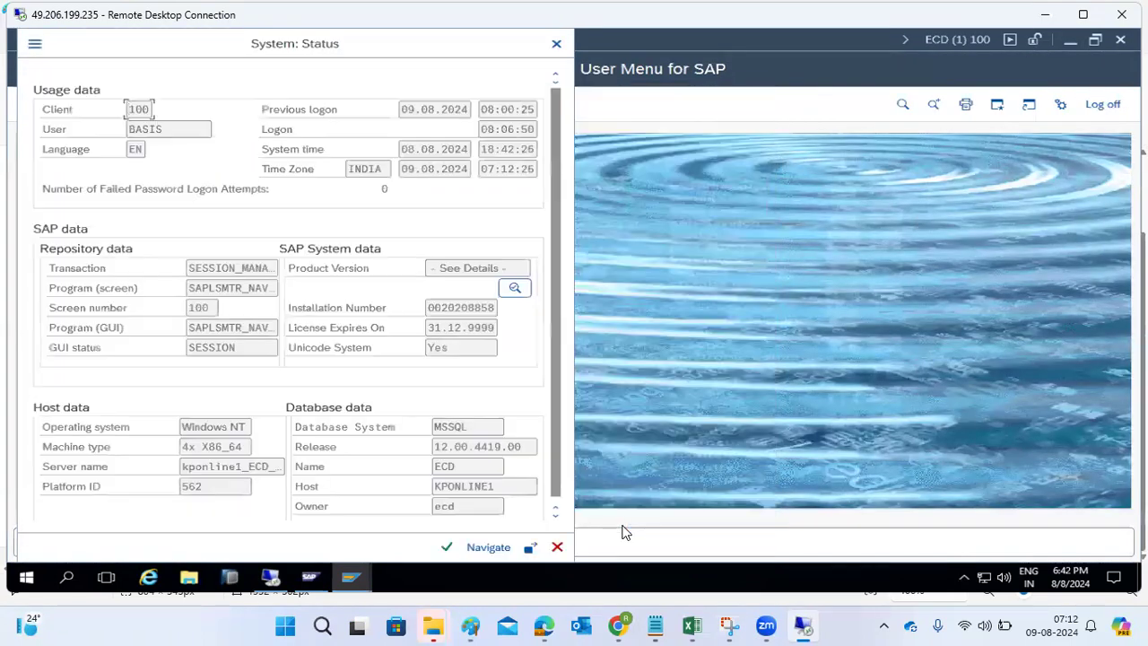
{"action": "left_click", "coordinate": [560, 546]}
{"action": "left_click", "coordinate": [1108, 104]}
{"action": "left_click", "coordinate": [200, 354]}
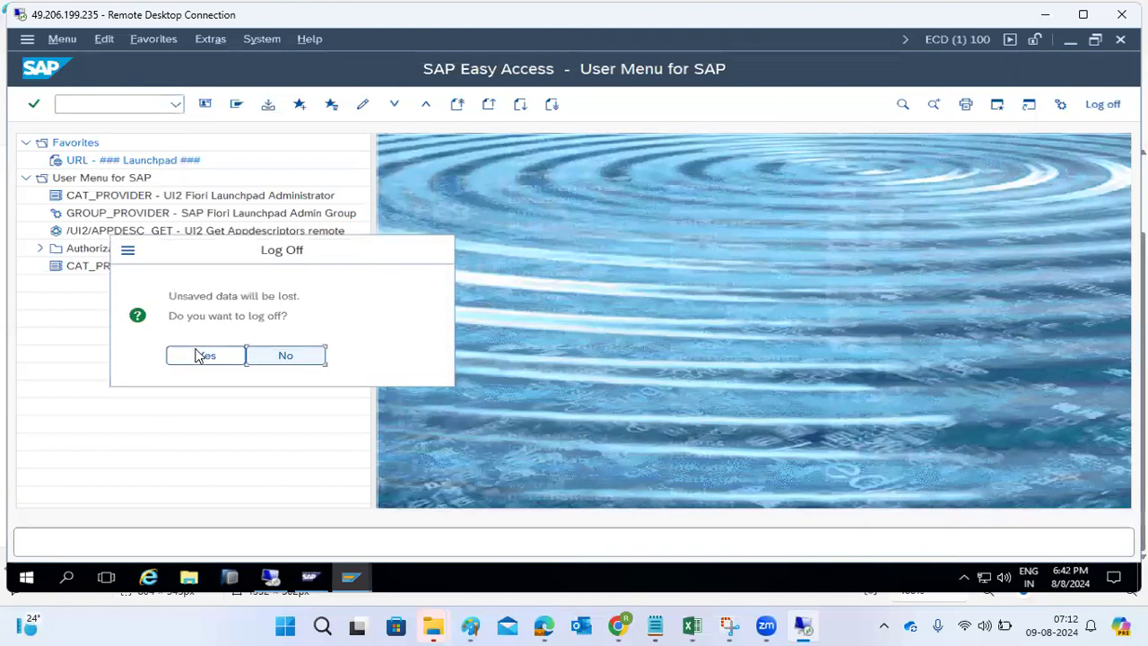
- Log on to SAP NetWeaver Development NW1 in client 000 as user ddic
{"action": "double_click", "coordinate": [410, 213]}
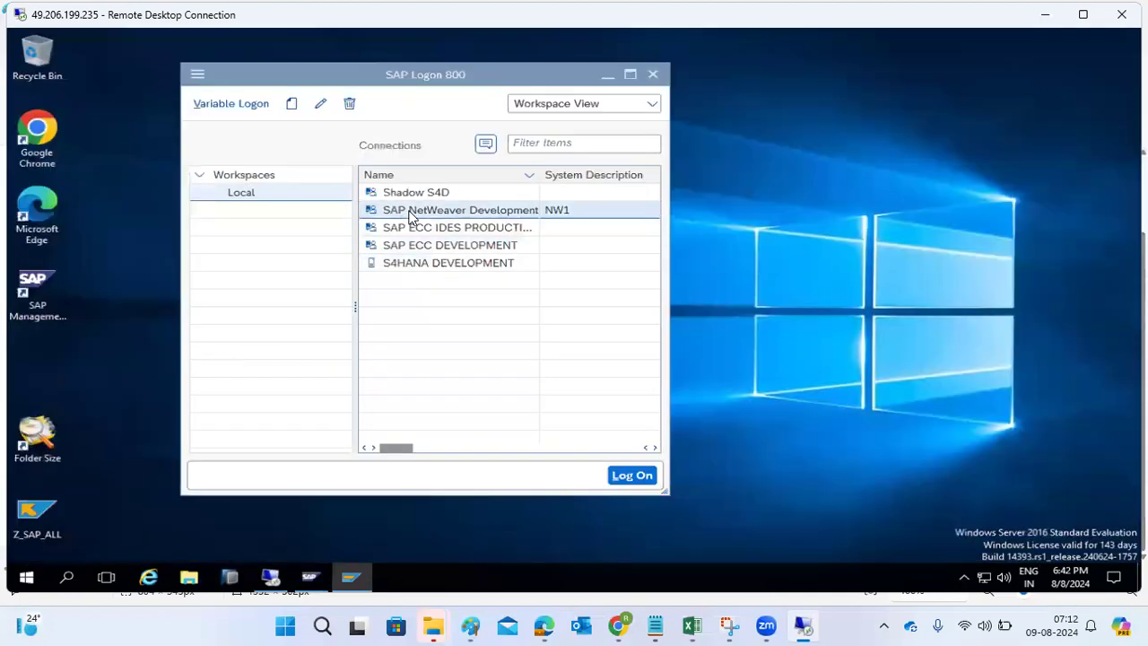
{"action": "key", "text": "shift+Tab"}
{"action": "type", "text": "000"}
{"action": "key", "text": "Tab"}
{"action": "type", "text": "ddic"}
{"action": "key", "text": "Tab"}
{"action": "key", "text": "Right"}
{"action": "key", "text": "Right"}
{"action": "key", "text": "Right"}
{"action": "key", "text": "Right"}
{"action": "key", "text": "Right"}
{"action": "key", "text": "Right"}
{"action": "key", "text": "Right"}
{"action": "key", "text": "Return"}
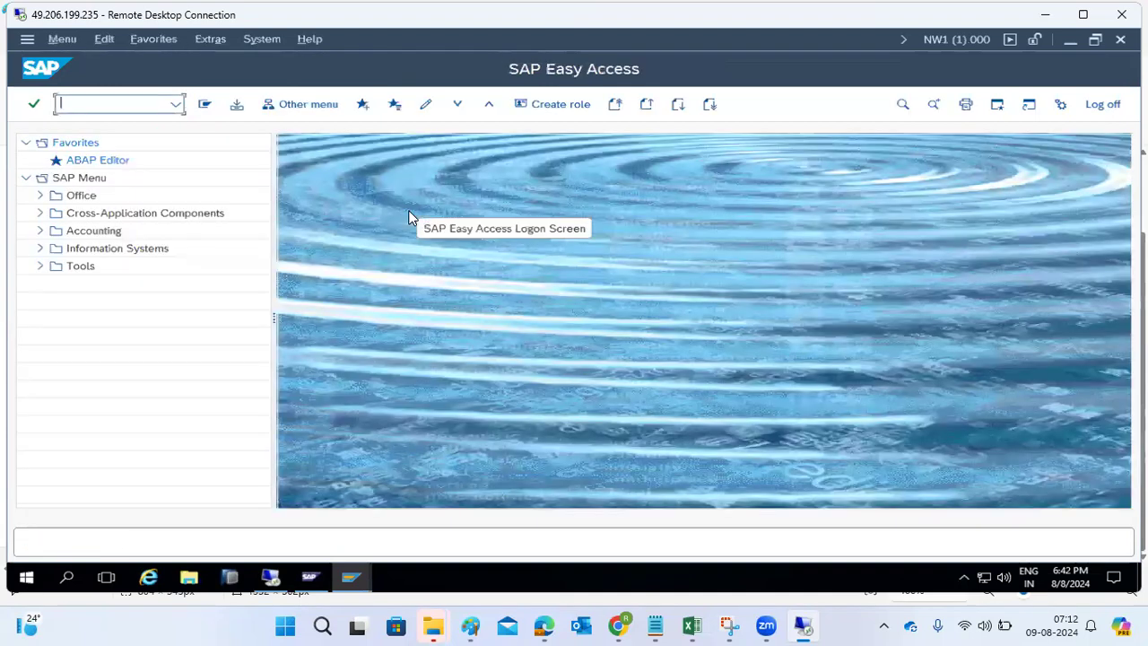
- Run transaction SAINT to list NW1's installed add-ons, including ST-PI 740
{"action": "type", "text": "saint"}
{"action": "key", "text": "Return"}
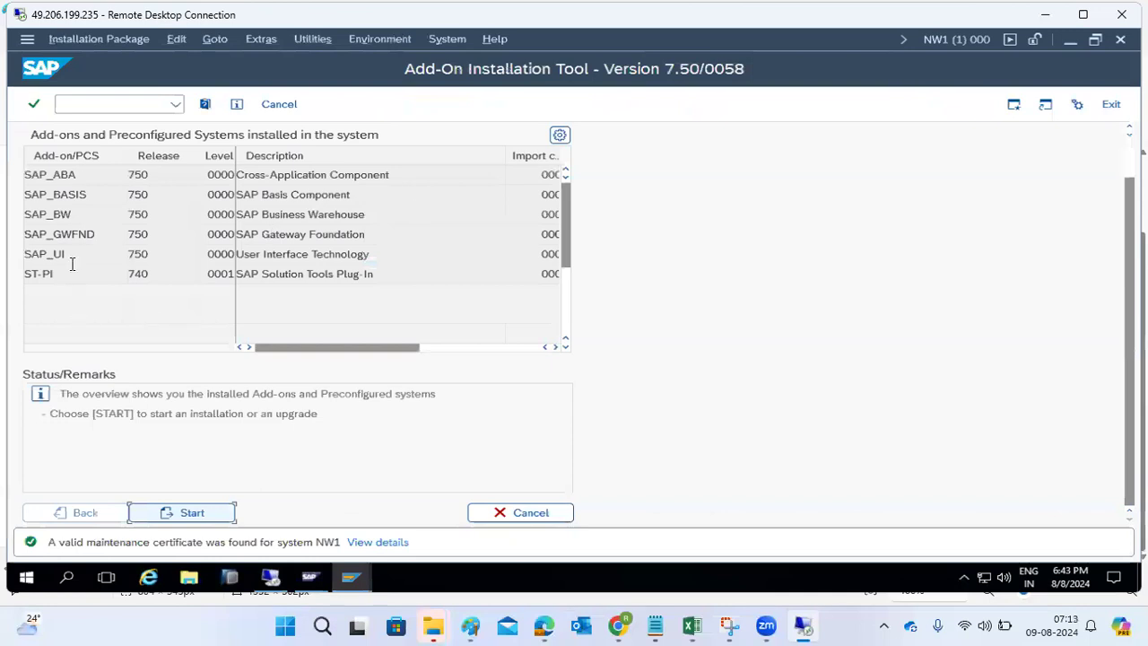
{"action": "left_click", "coordinate": [77, 175]}
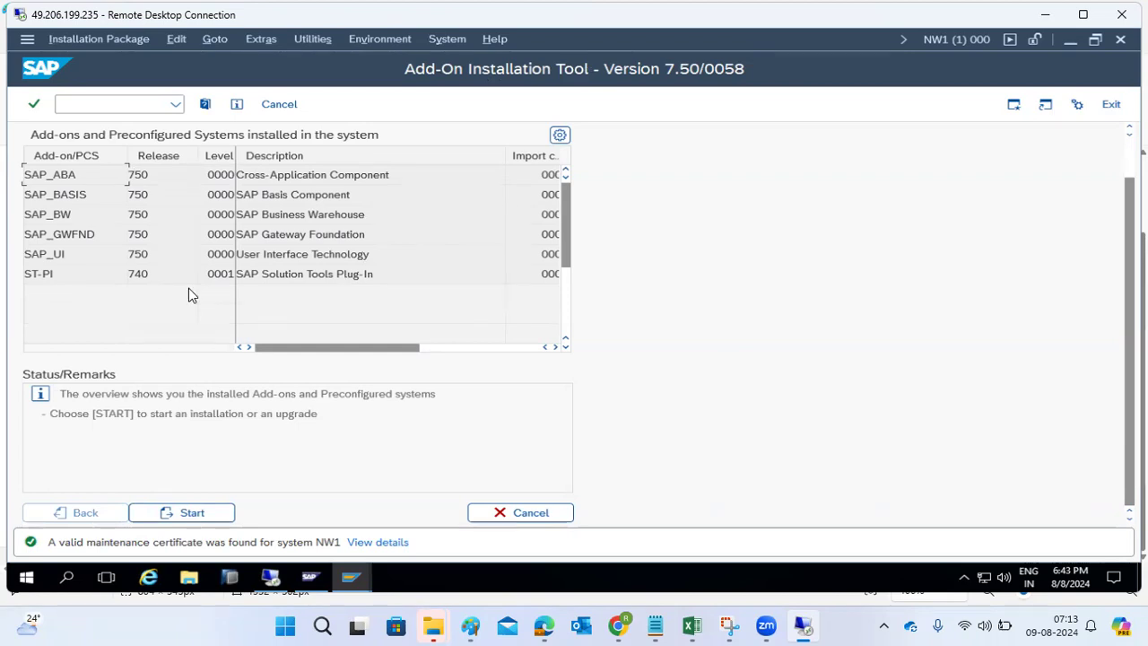
- Switch from SAINT to the Support Package Manager with /nspam
{"action": "left_click", "coordinate": [108, 104]}
{"action": "type", "text": "/nspam"}
{"action": "key", "text": "Return"}
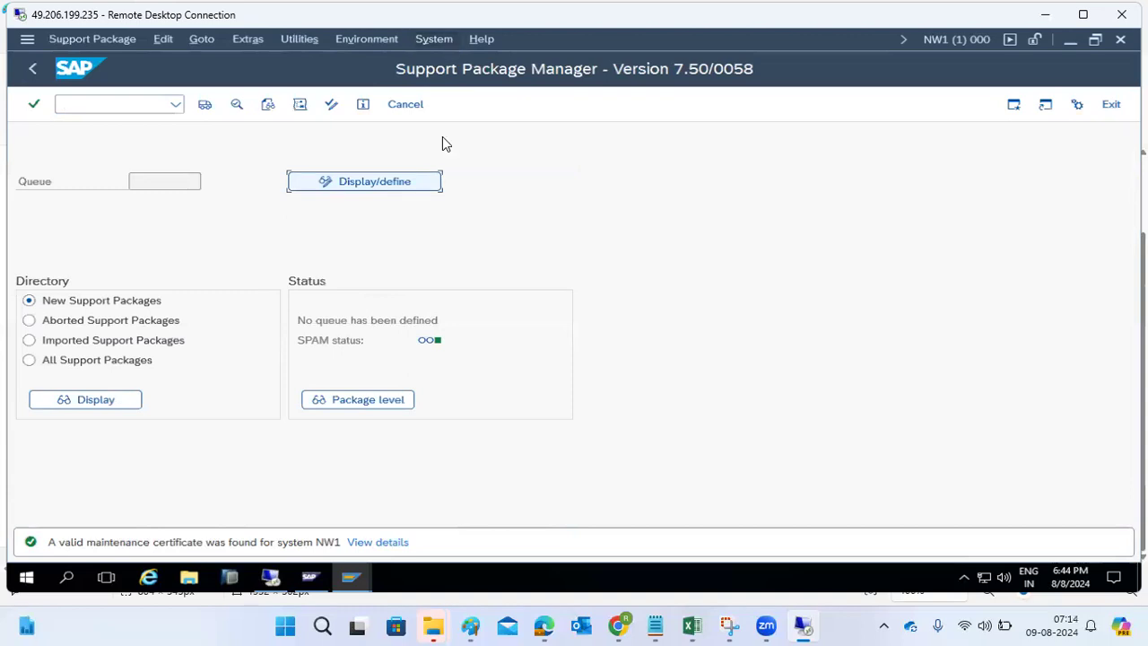
{"action": "mouse_move", "coordinate": [623, 617]}
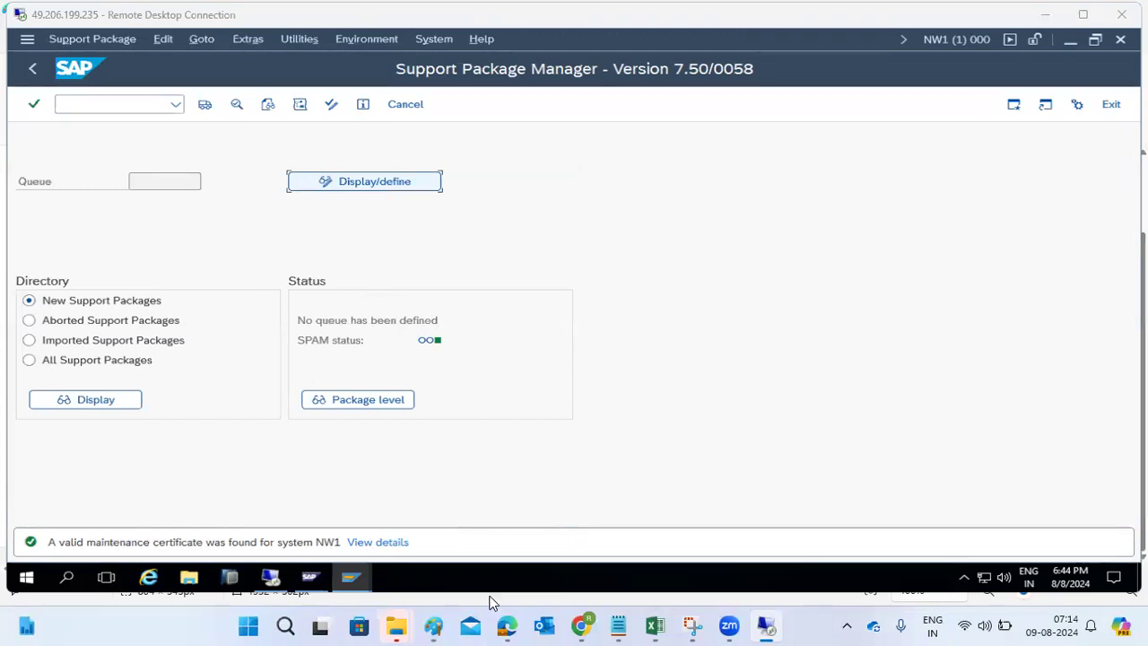
- Launch Chrome from the desktop and open the SAP ONE Support shortcut to Systems & Provisioning
{"action": "key", "text": "super+d"}
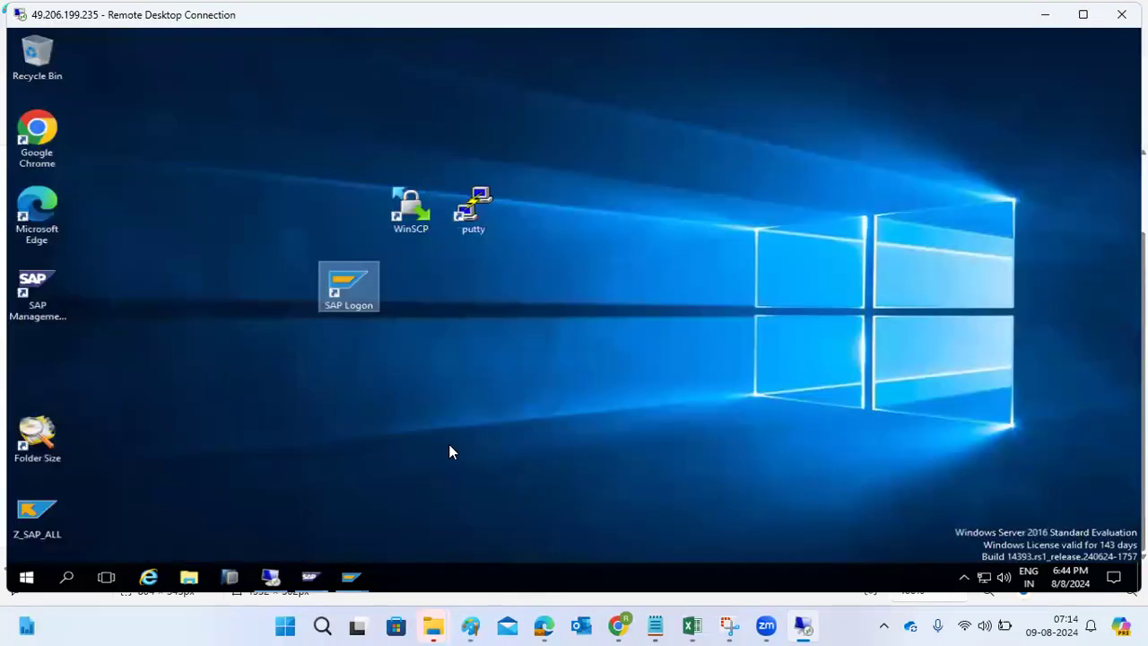
{"action": "double_click", "coordinate": [34, 143]}
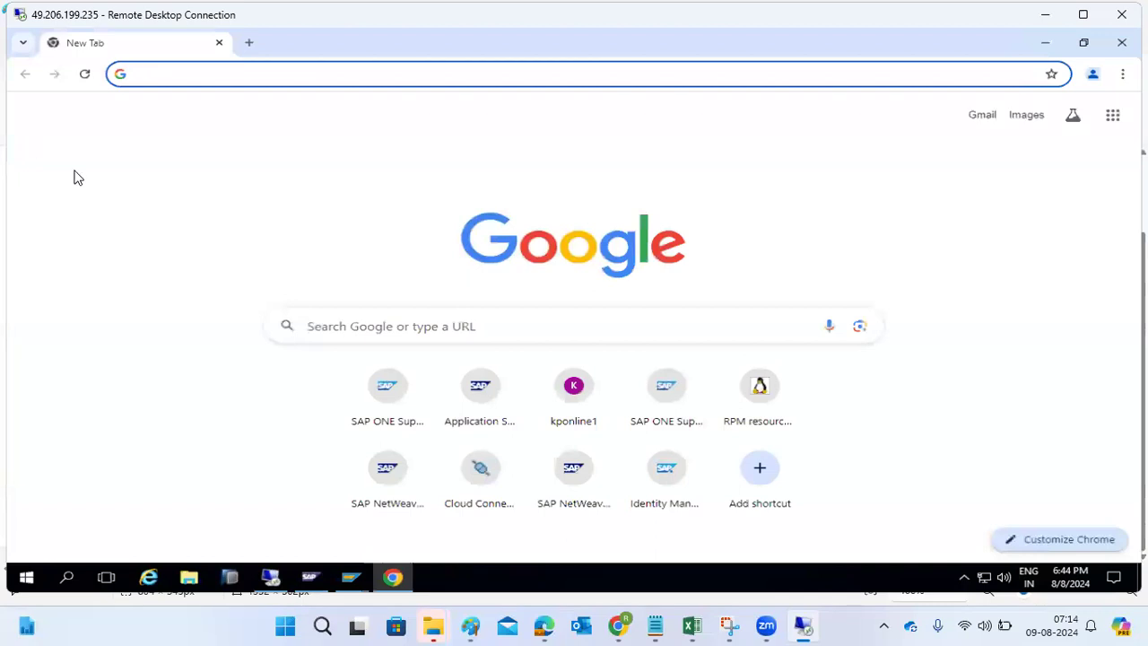
{"action": "left_click", "coordinate": [362, 386]}
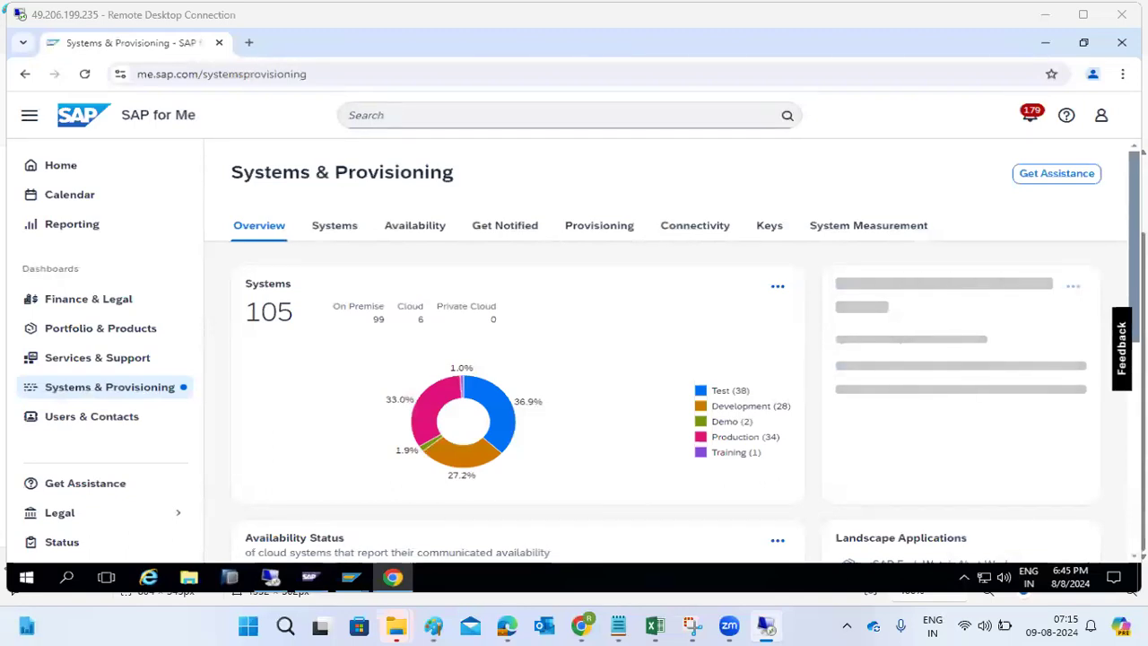
- Open the Software Download Center in SAP for Me, then bring the Paint notes forward
{"action": "scroll", "coordinate": [774, 415], "scroll_direction": "down", "scroll_amount": 4}
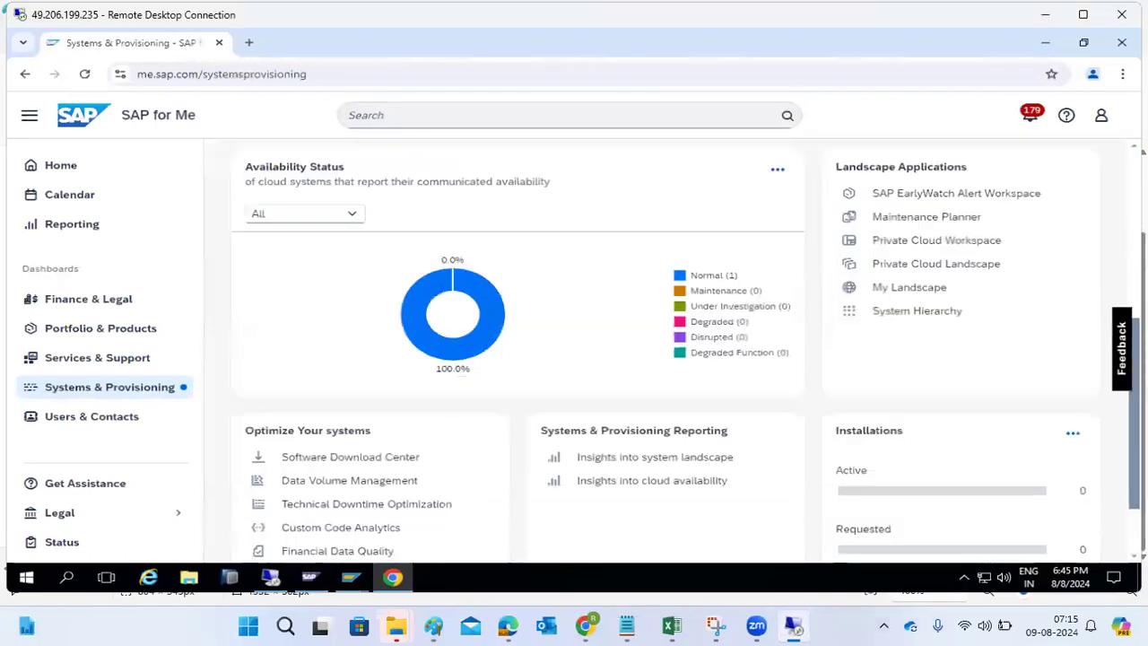
{"action": "left_click", "coordinate": [332, 459]}
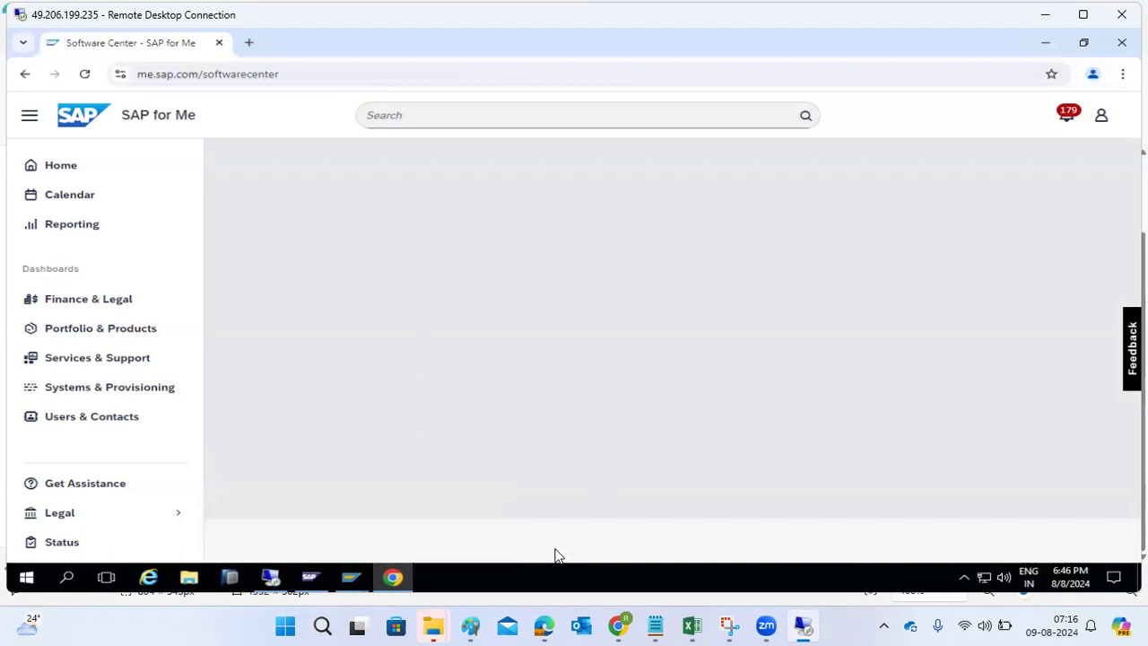
{"action": "left_click", "coordinate": [470, 626]}
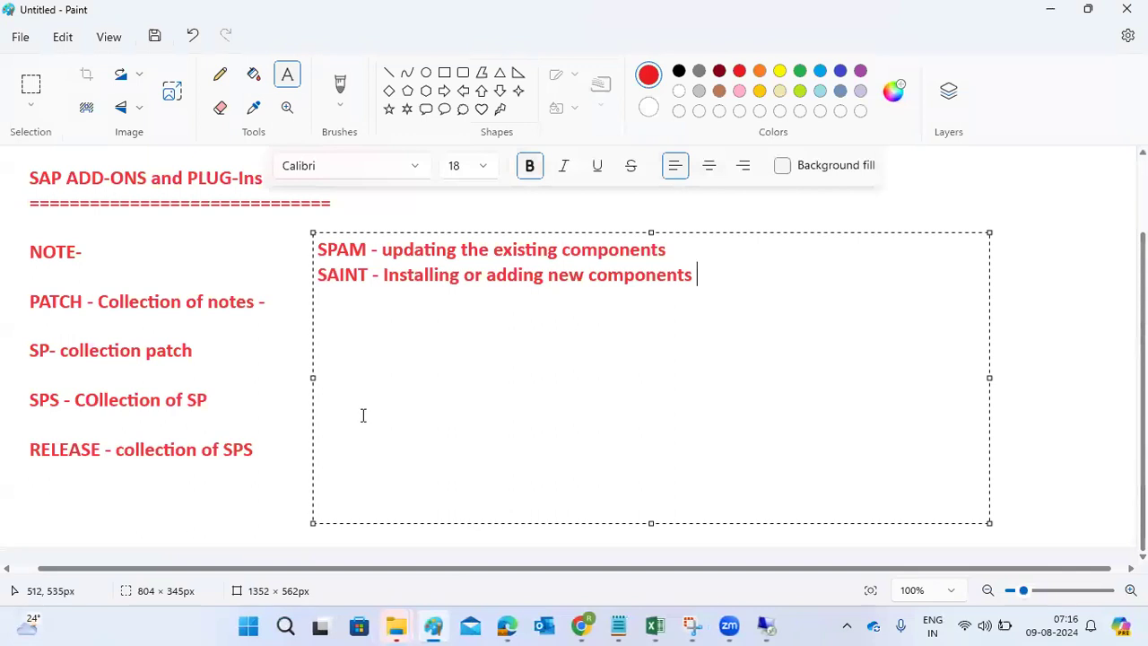
- Add a line reading 'SUM tool' under the SAINT note, replacing the briefly typed 'EHPI SUM'
{"action": "key", "text": "Return"}
{"action": "key", "text": "BackSpace"}
{"action": "type", "text": "EH"}
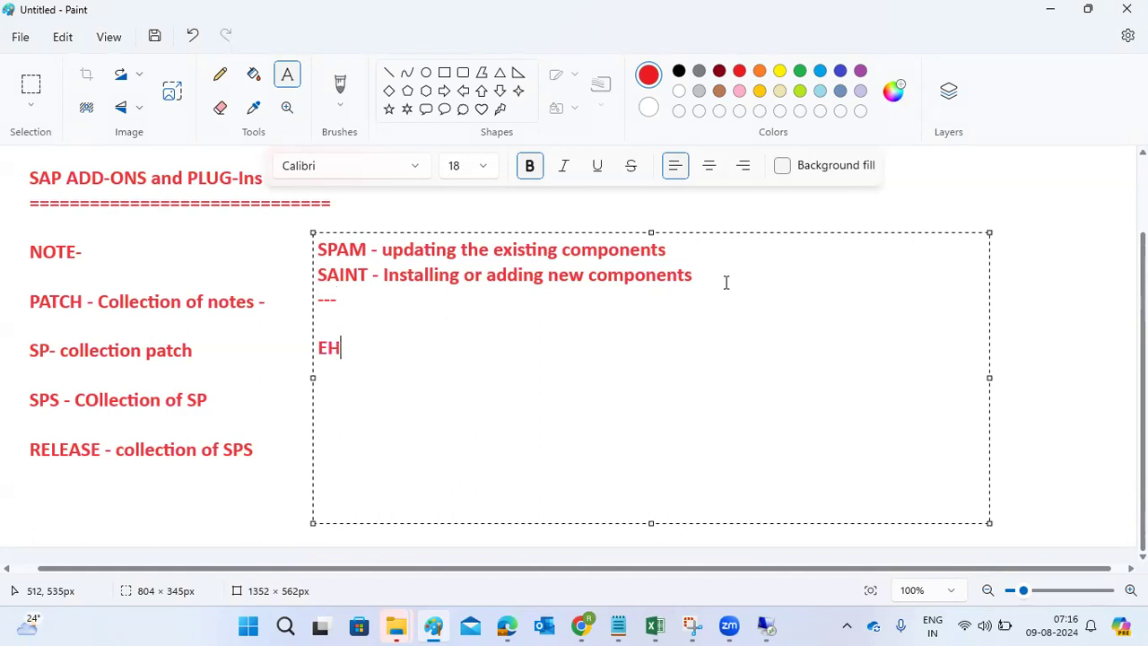
{"action": "type", "text": "PI  "}
{"action": "type", "text": "SUM"}
{"action": "key", "text": "BackSpace"}
{"action": "key", "text": "BackSpace"}
{"action": "key", "text": "BackSpace"}
{"action": "key", "text": "BackSpace"}
{"action": "key", "text": "BackSpace"}
{"action": "key", "text": "BackSpace"}
{"action": "key", "text": "BackSpace"}
{"action": "key", "text": "BackSpace"}
{"action": "type", "text": "SUM"}
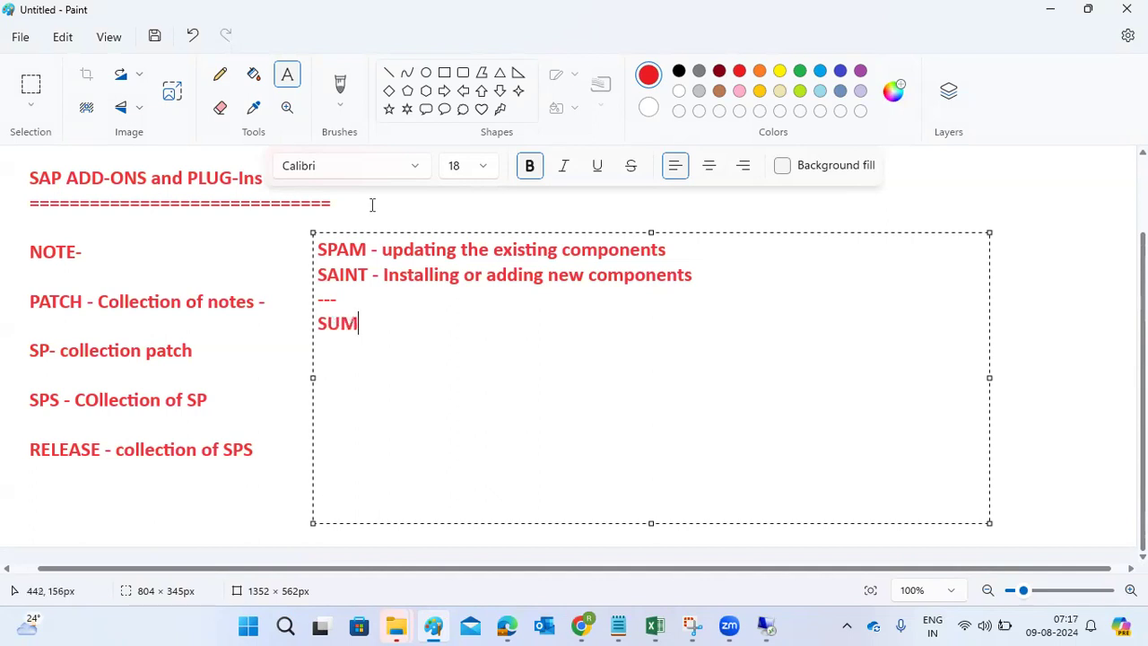
{"action": "type", "text": " tool"}
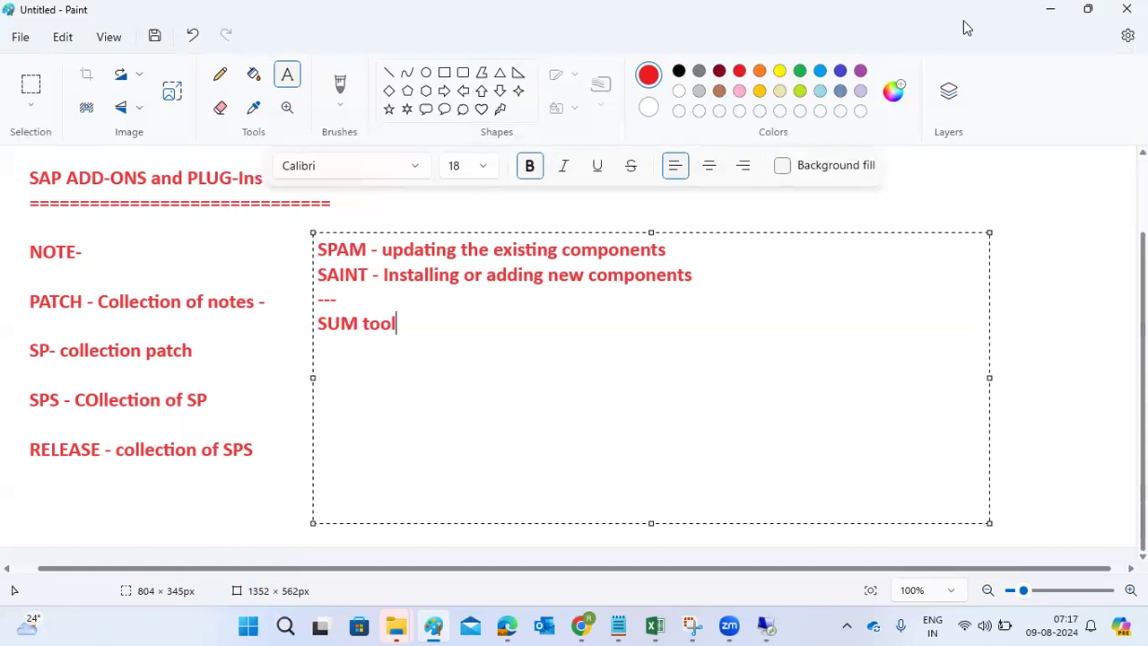
- Return to the Software Center and open the alphabetical product index at letter S
{"action": "left_click", "coordinate": [1053, 8]}
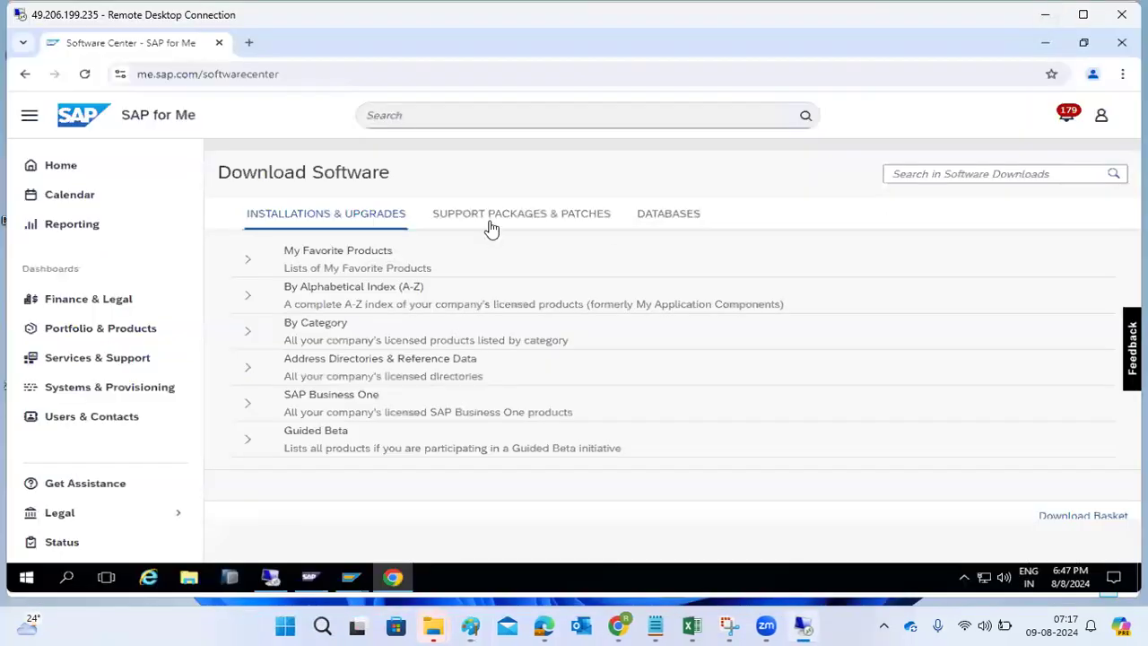
{"action": "left_click", "coordinate": [247, 295]}
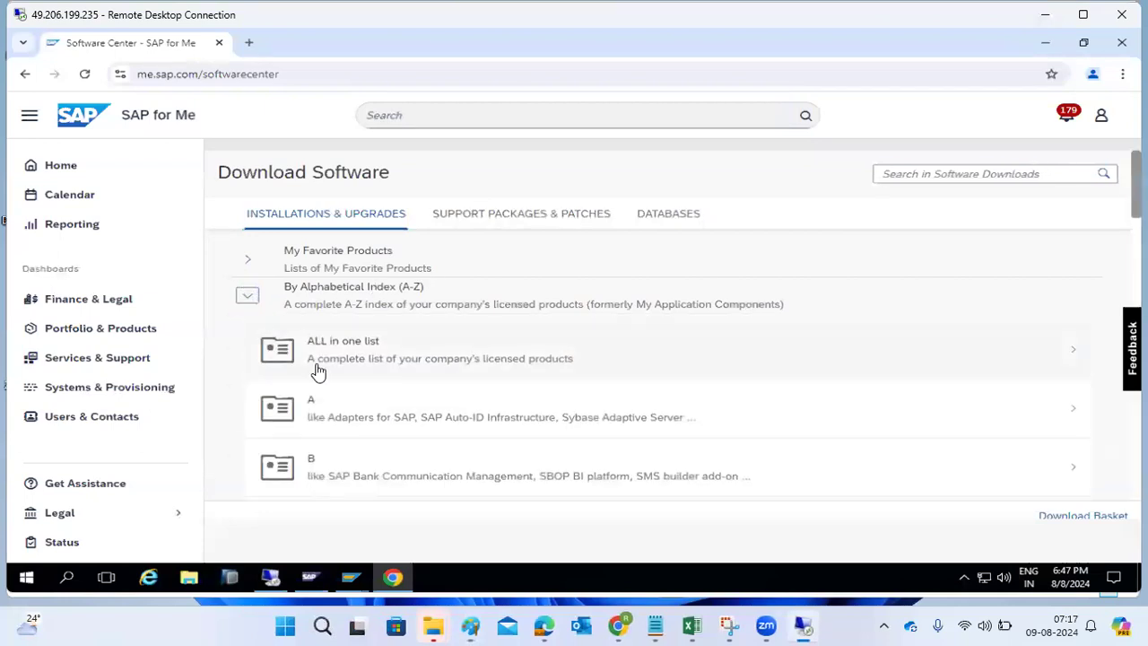
{"action": "scroll", "coordinate": [317, 372], "scroll_direction": "down", "scroll_amount": 3}
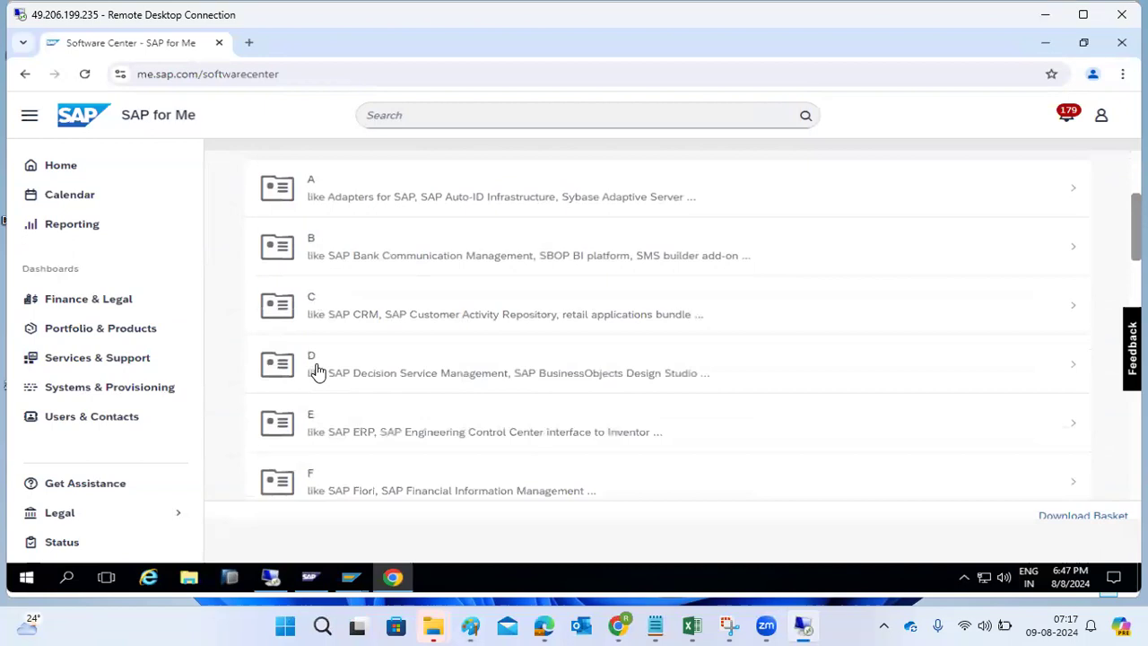
{"action": "scroll", "coordinate": [317, 372], "scroll_direction": "down", "scroll_amount": 6}
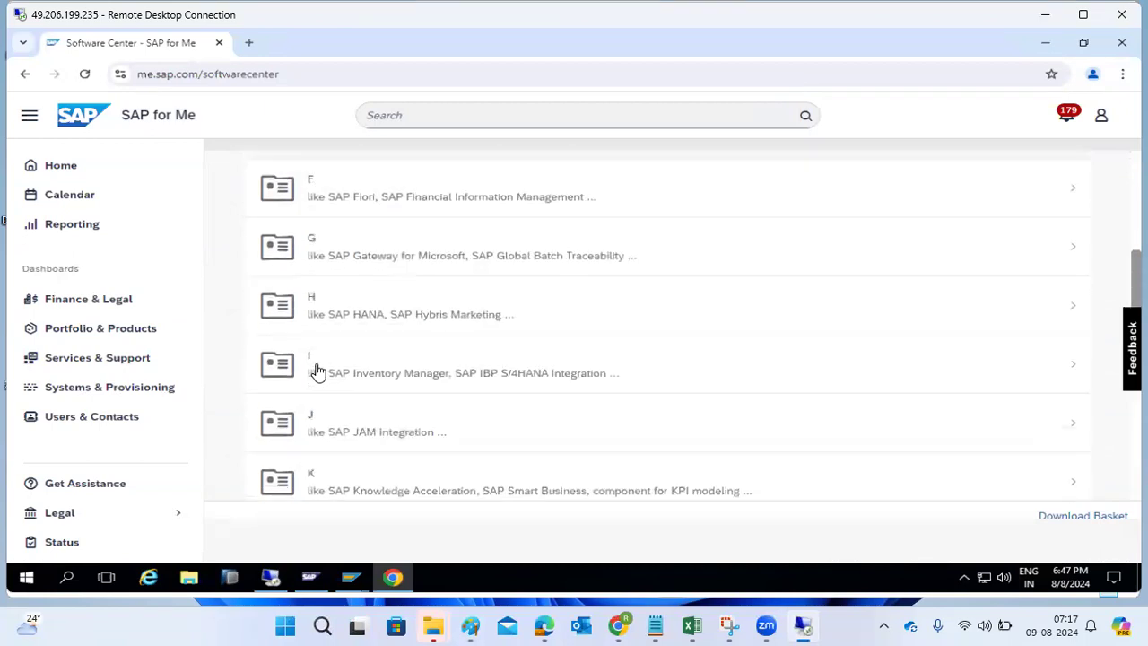
{"action": "scroll", "coordinate": [344, 387], "scroll_direction": "down", "scroll_amount": 2}
{"action": "scroll", "coordinate": [344, 386], "scroll_direction": "down", "scroll_amount": 3}
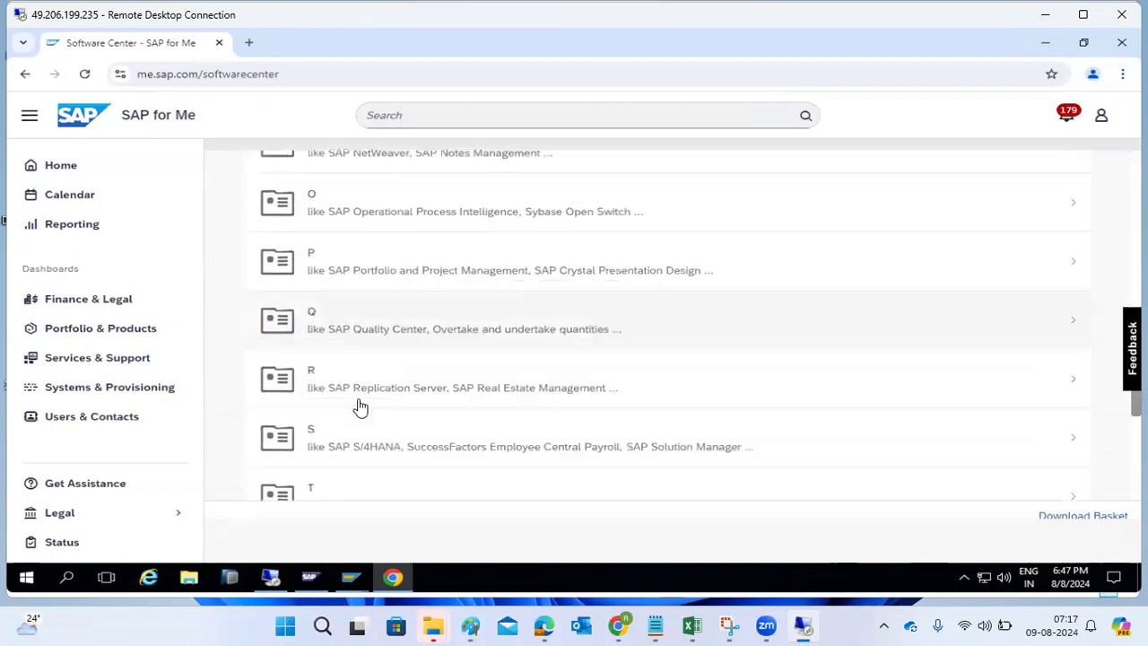
{"action": "left_click", "coordinate": [348, 384]}
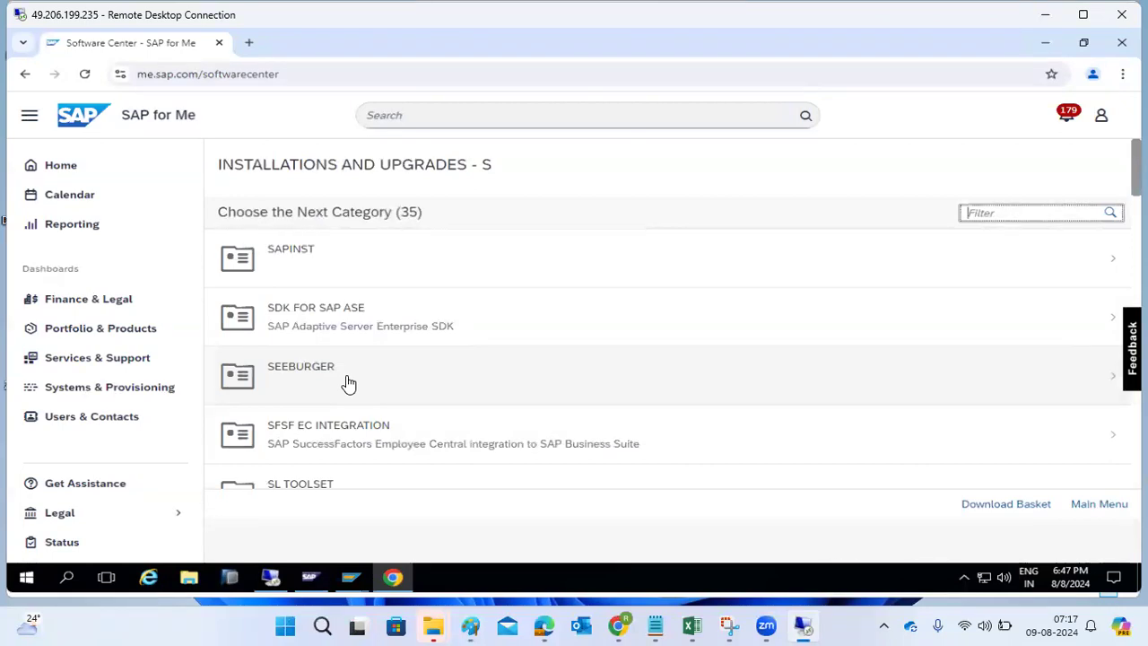
- Open the ST-A/PI downloads and select release 01W_731, after a brief look at SL TOOLSET
{"action": "scroll", "coordinate": [400, 363], "scroll_direction": "down", "scroll_amount": 2}
{"action": "left_click", "coordinate": [380, 355]}
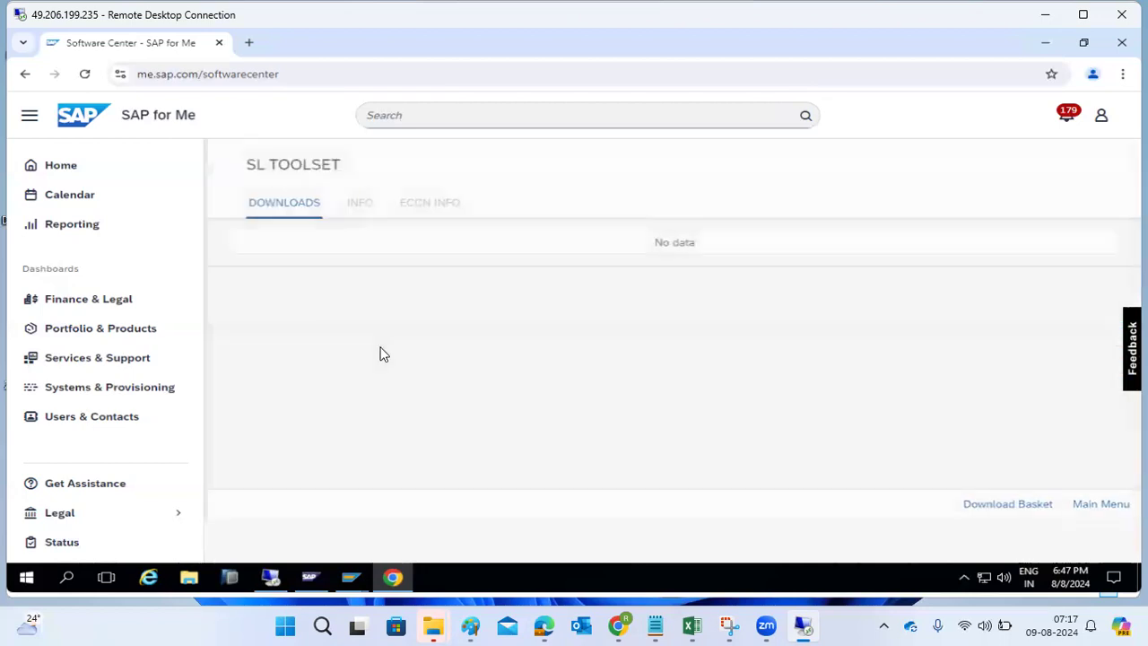
{"action": "left_click", "coordinate": [26, 75]}
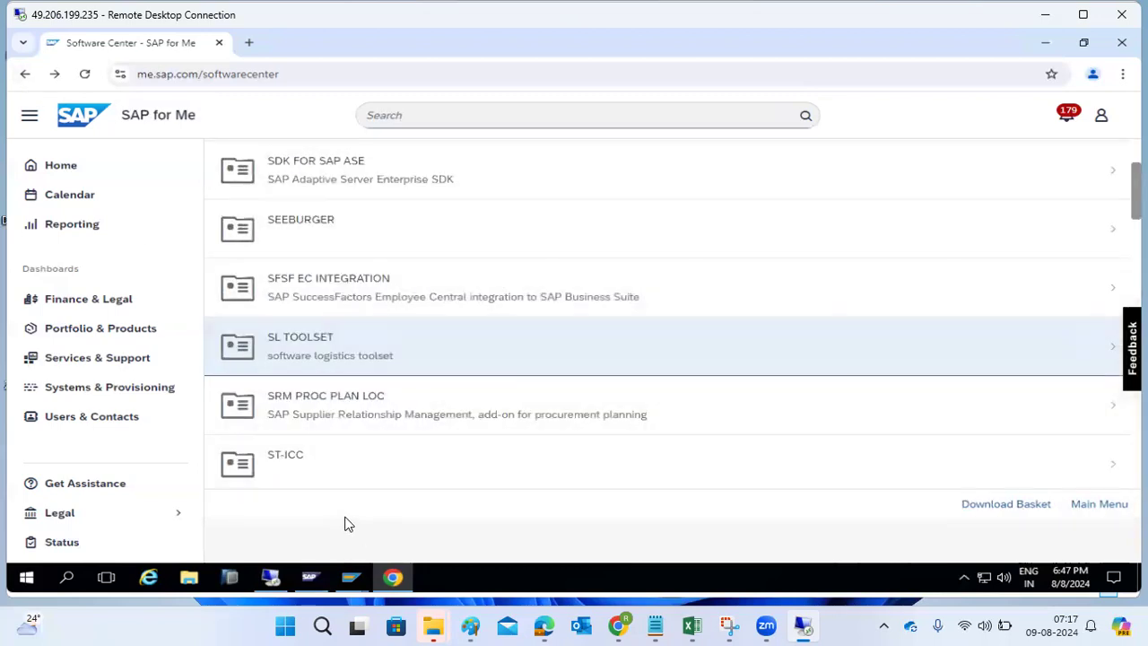
{"action": "scroll", "coordinate": [357, 433], "scroll_direction": "down", "scroll_amount": 2}
{"action": "scroll", "coordinate": [357, 433], "scroll_direction": "down", "scroll_amount": 1}
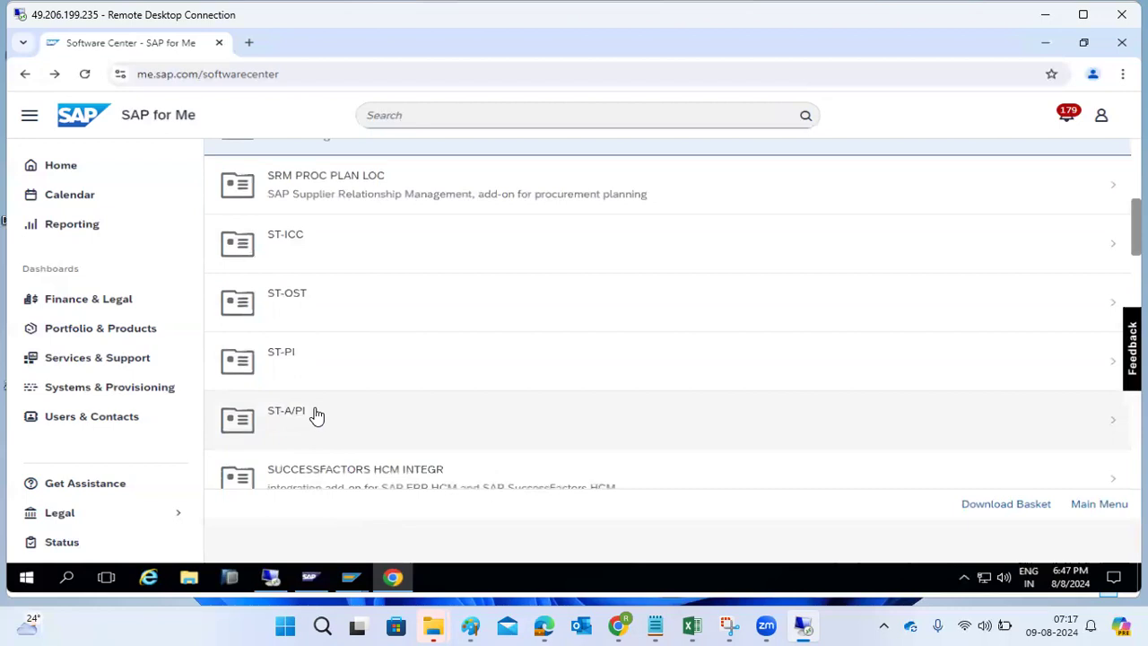
{"action": "left_click", "coordinate": [315, 414]}
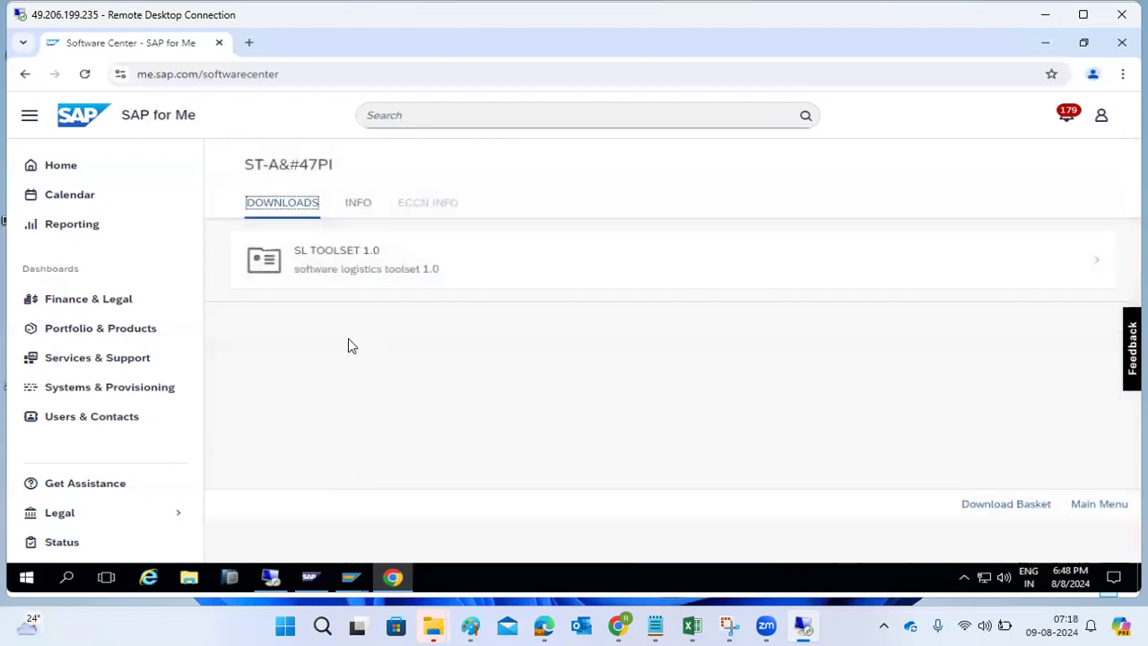
{"action": "left_click", "coordinate": [359, 280]}
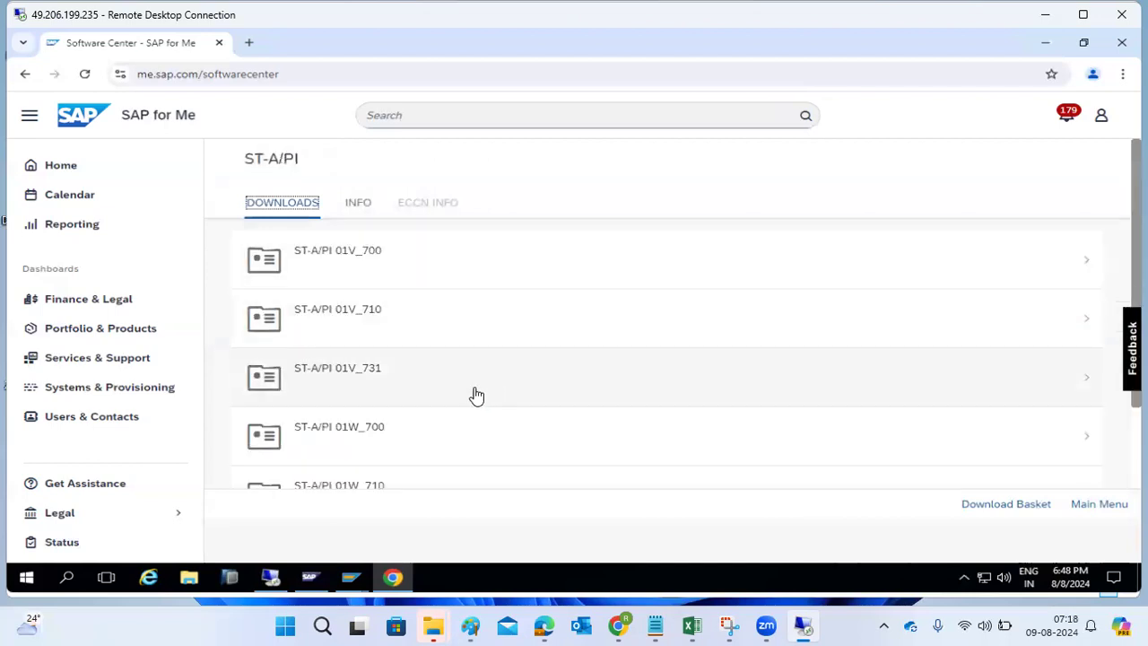
{"action": "scroll", "coordinate": [439, 431], "scroll_direction": "down", "scroll_amount": 2}
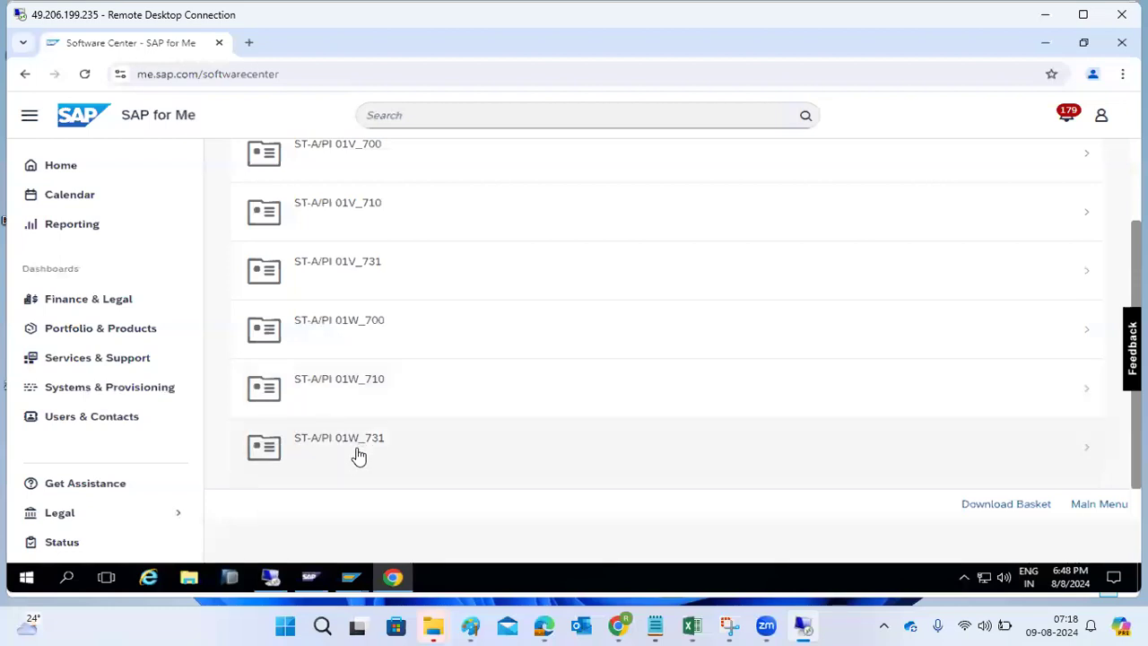
{"action": "left_click", "coordinate": [359, 455]}
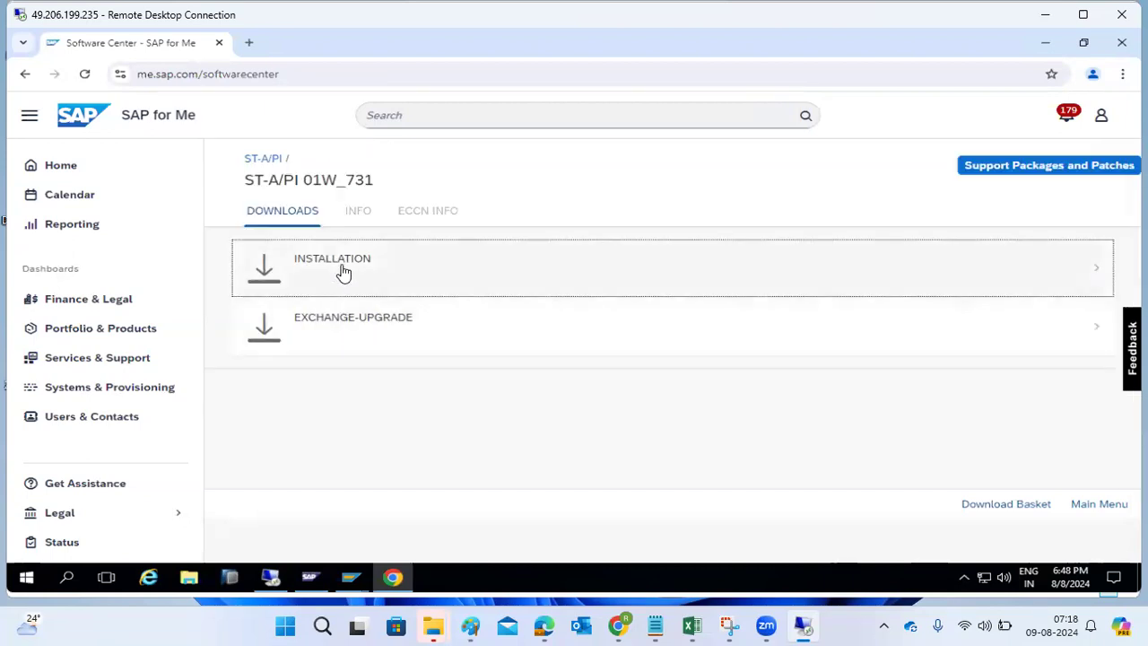
- Download the SAPKITABC7 ST-A/PI 01W_731 installation package and go back to Download Software
{"action": "left_click", "coordinate": [340, 268]}
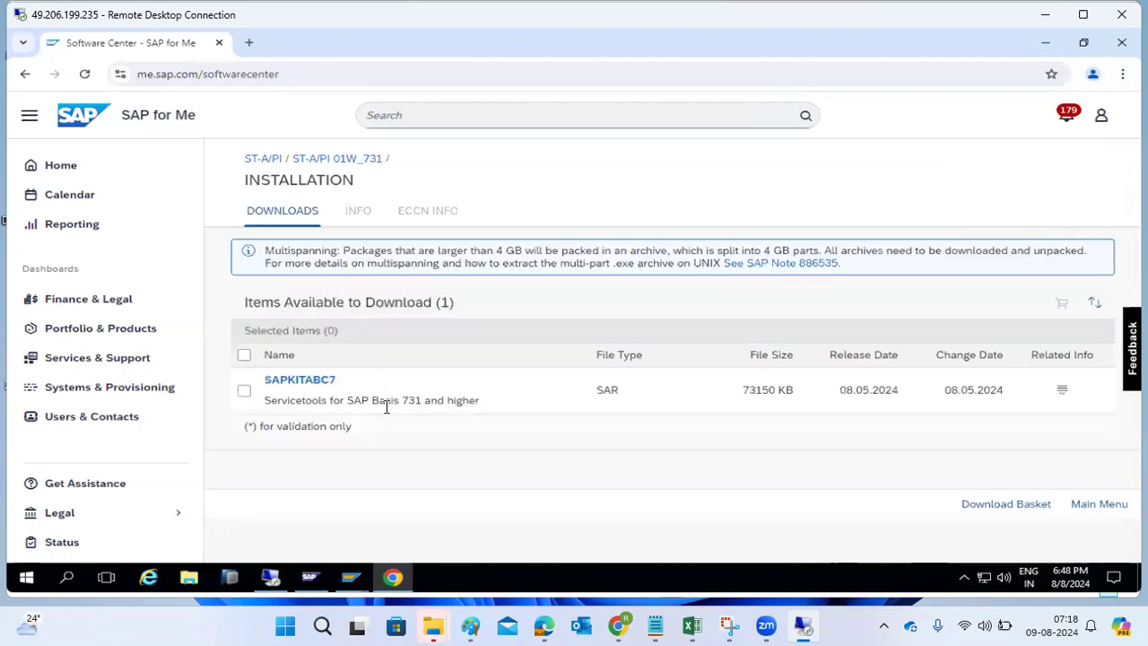
{"action": "left_click", "coordinate": [320, 387]}
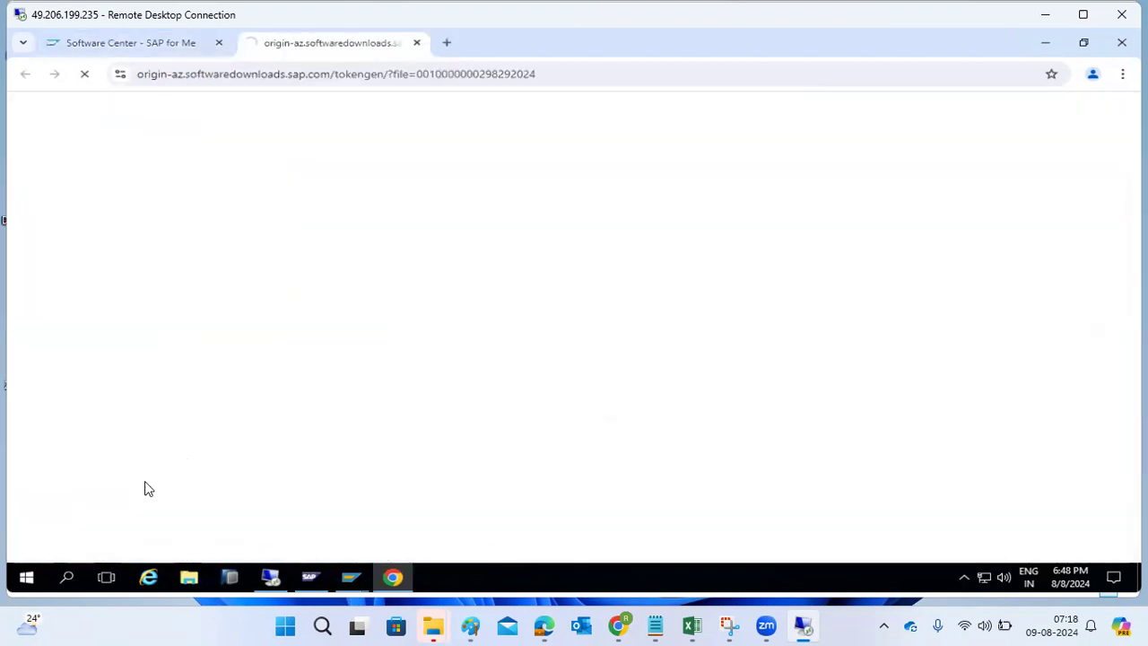
{"action": "left_click", "coordinate": [150, 45]}
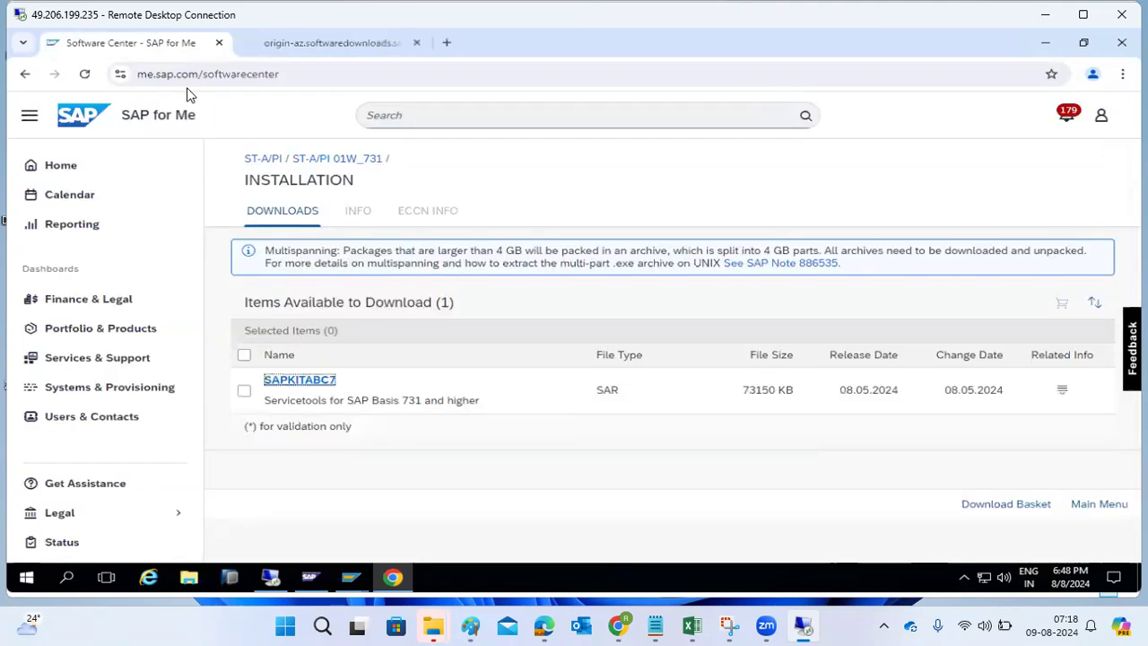
{"action": "left_click", "coordinate": [27, 74]}
{"action": "left_click", "coordinate": [27, 73]}
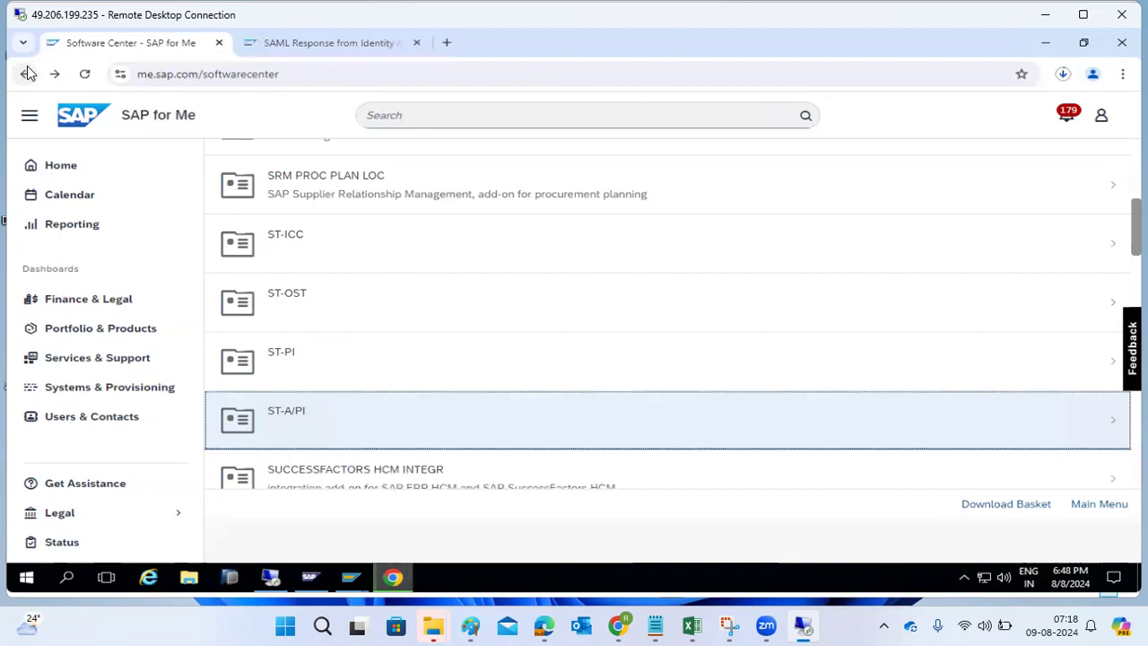
{"action": "left_click", "coordinate": [27, 73]}
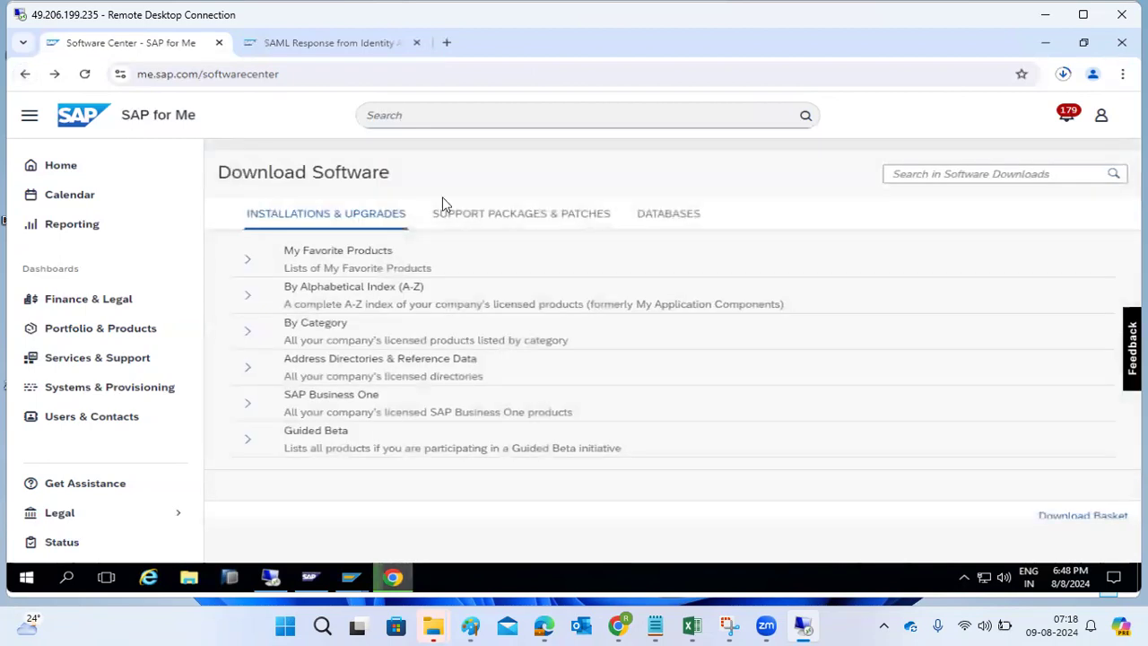
- Show Support Packages & Patches by alphabetical index, then switch to the Support Package Manager
{"action": "left_click", "coordinate": [468, 215]}
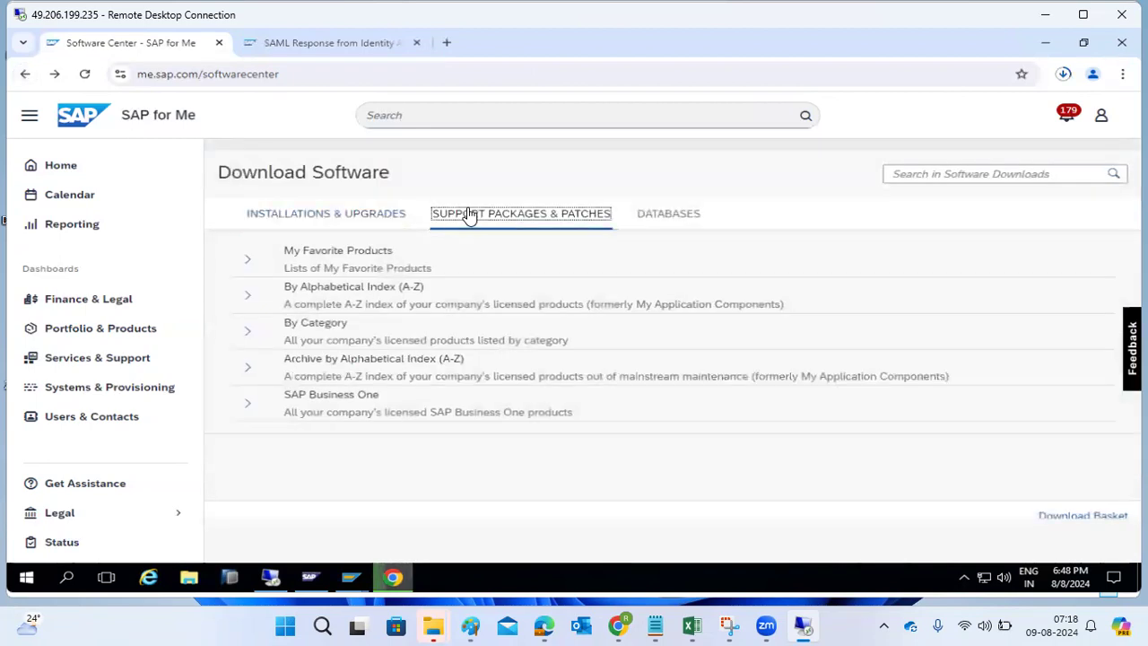
{"action": "left_click", "coordinate": [247, 295]}
{"action": "mouse_move", "coordinate": [359, 576]}
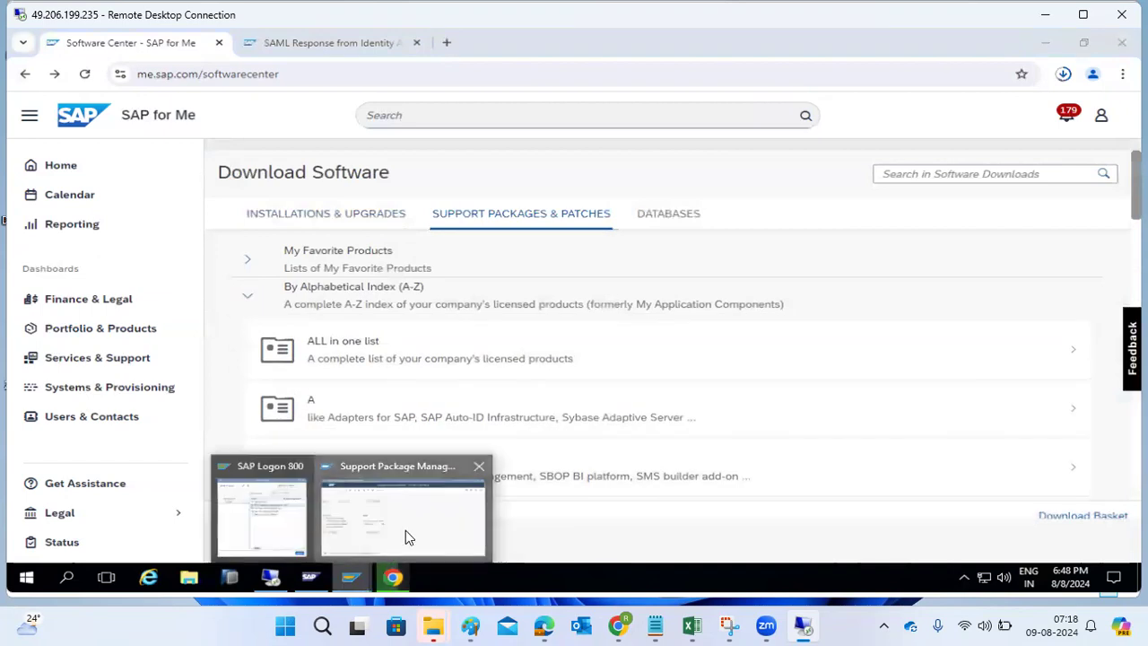
{"action": "left_click", "coordinate": [406, 532]}
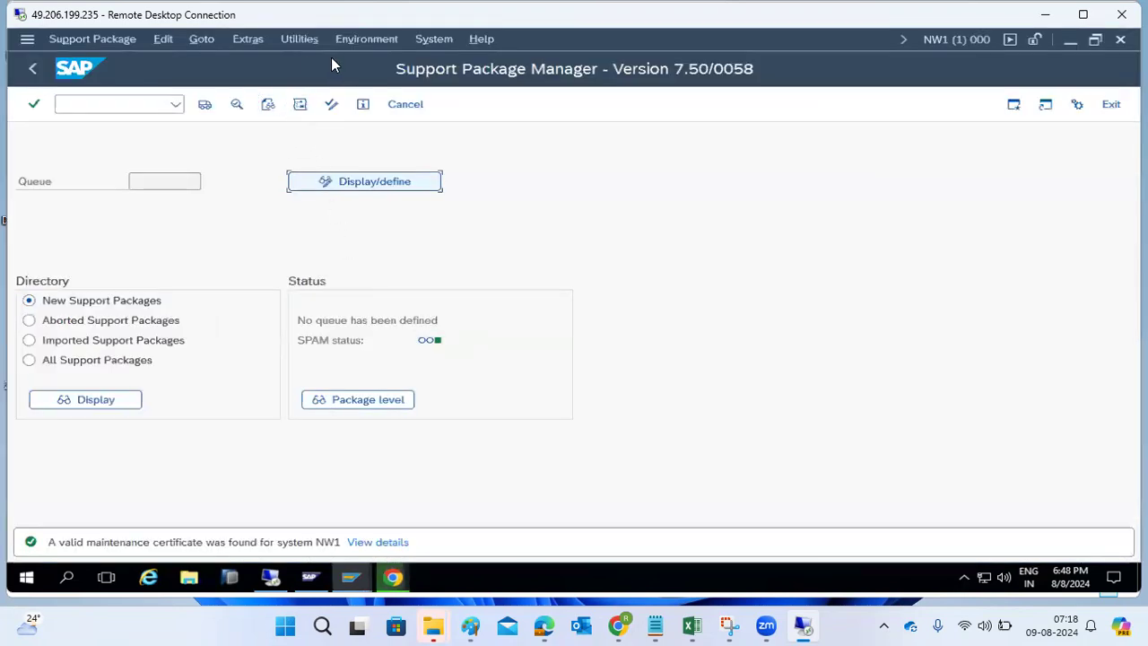
- Confirm in System > Status that ST-PI 740 is installed at SP level 0001, then close both dialogs
{"action": "left_click", "coordinate": [428, 39]}
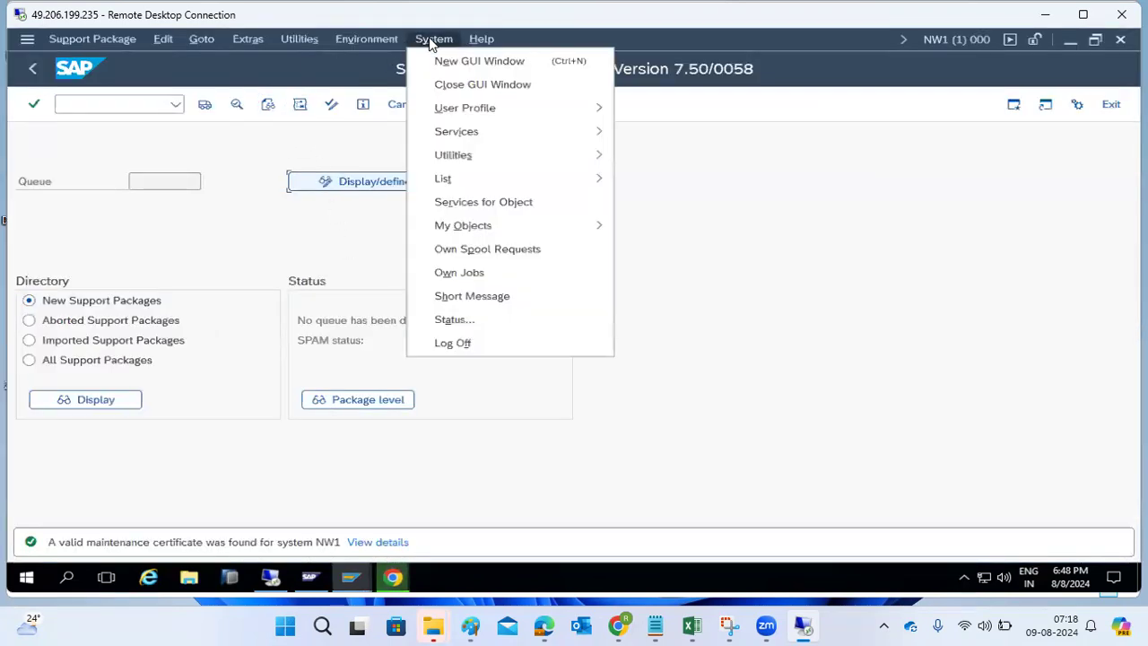
{"action": "left_click", "coordinate": [439, 320]}
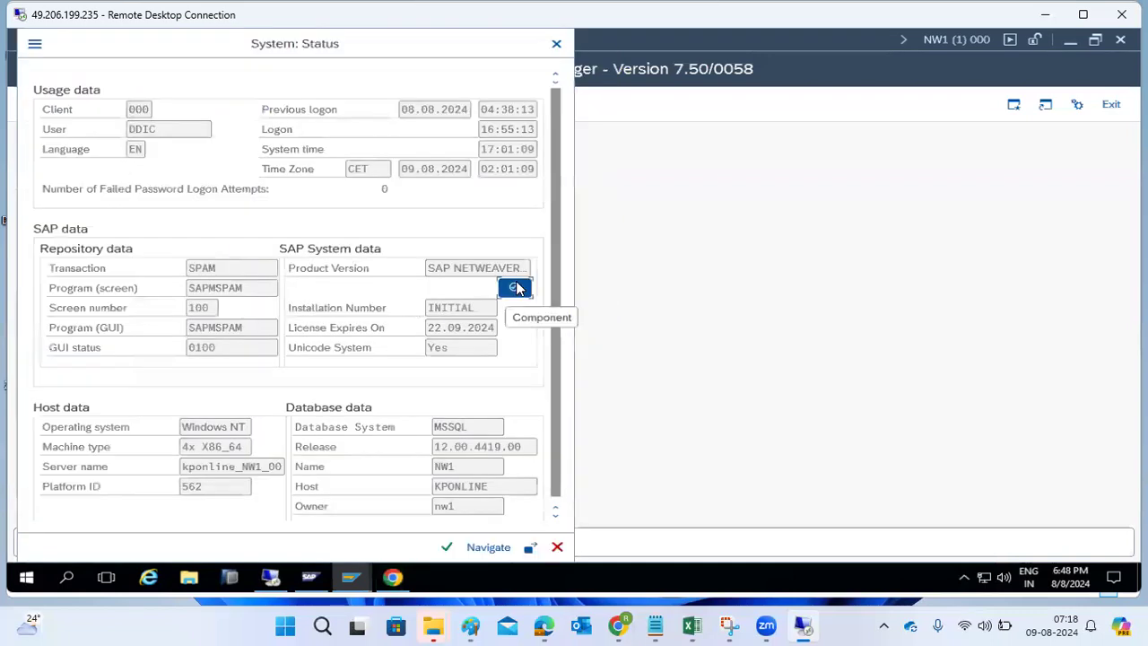
{"action": "left_click", "coordinate": [59, 418]}
{"action": "left_click", "coordinate": [177, 427]}
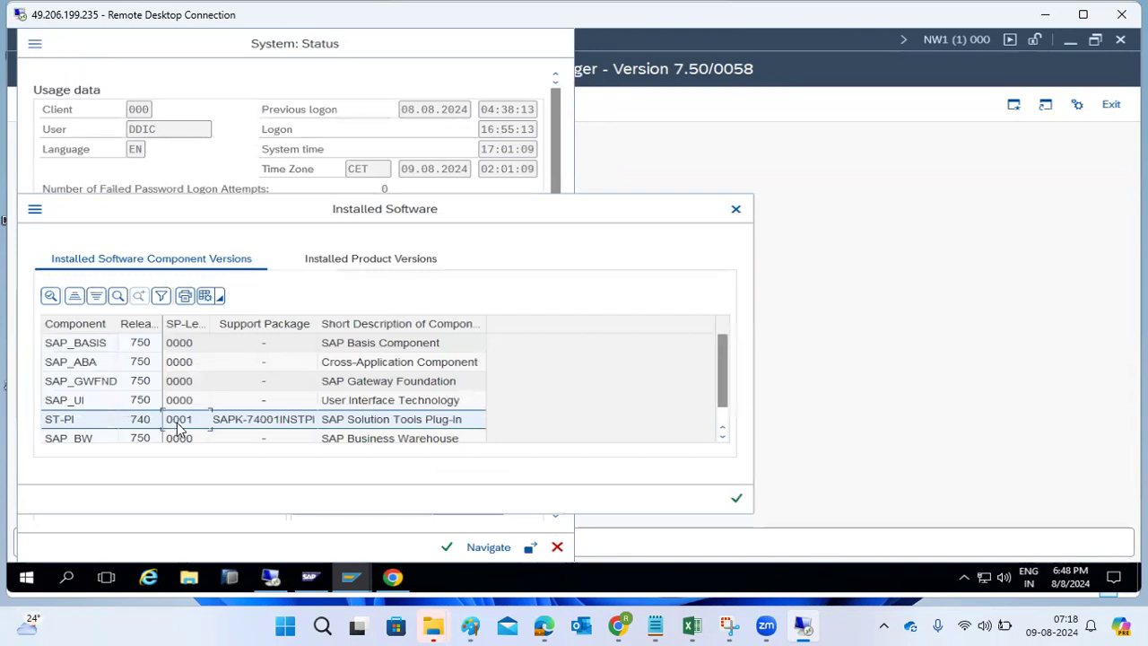
{"action": "scroll", "coordinate": [123, 439], "scroll_direction": "down", "scroll_amount": 1}
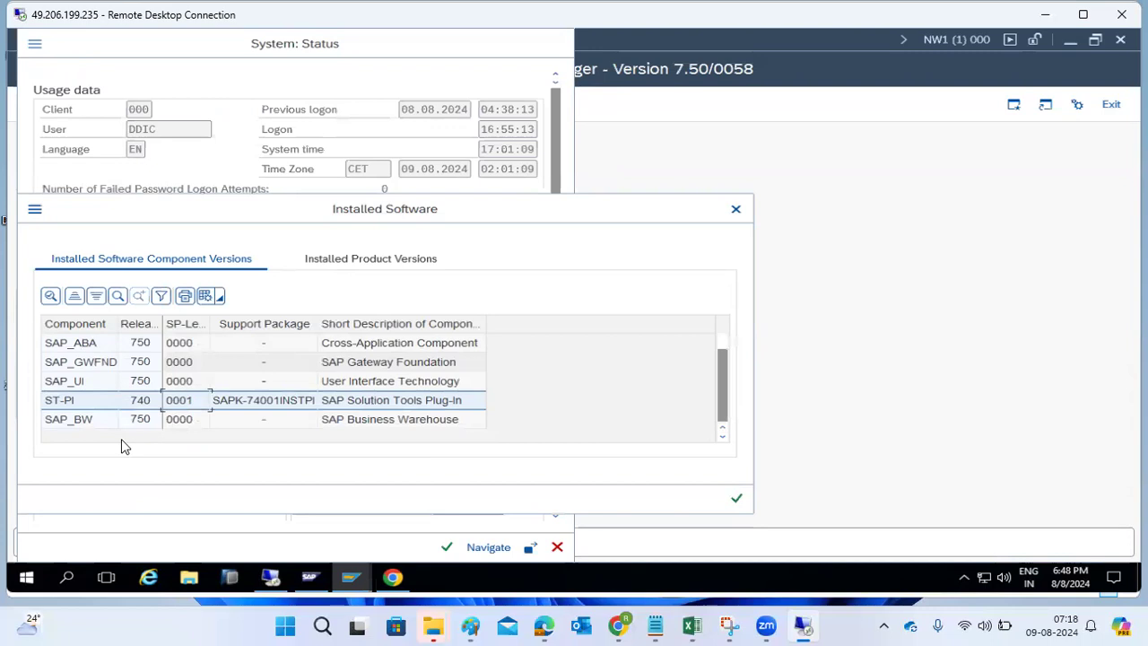
{"action": "left_click", "coordinate": [738, 500]}
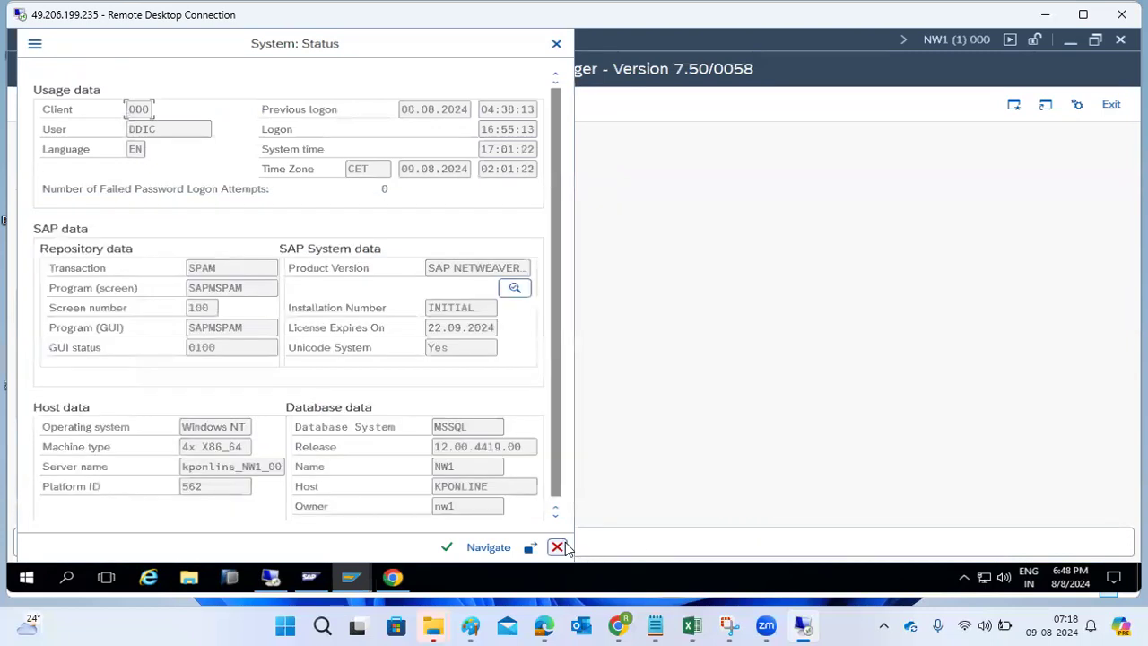
{"action": "left_click", "coordinate": [557, 547]}
- Open ST-PI under letter S, showing releases 2008_1_700, 2008_1_710 and 740, then return to SAP GUI
{"action": "left_click", "coordinate": [406, 576]}
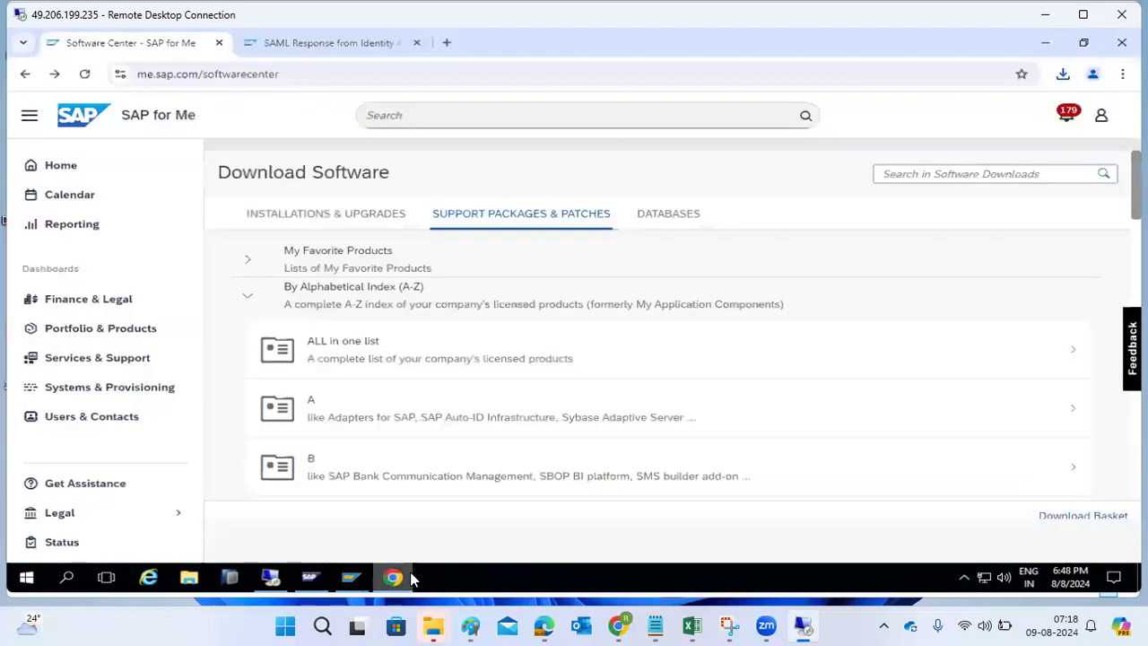
{"action": "scroll", "coordinate": [397, 417], "scroll_direction": "down", "scroll_amount": 8}
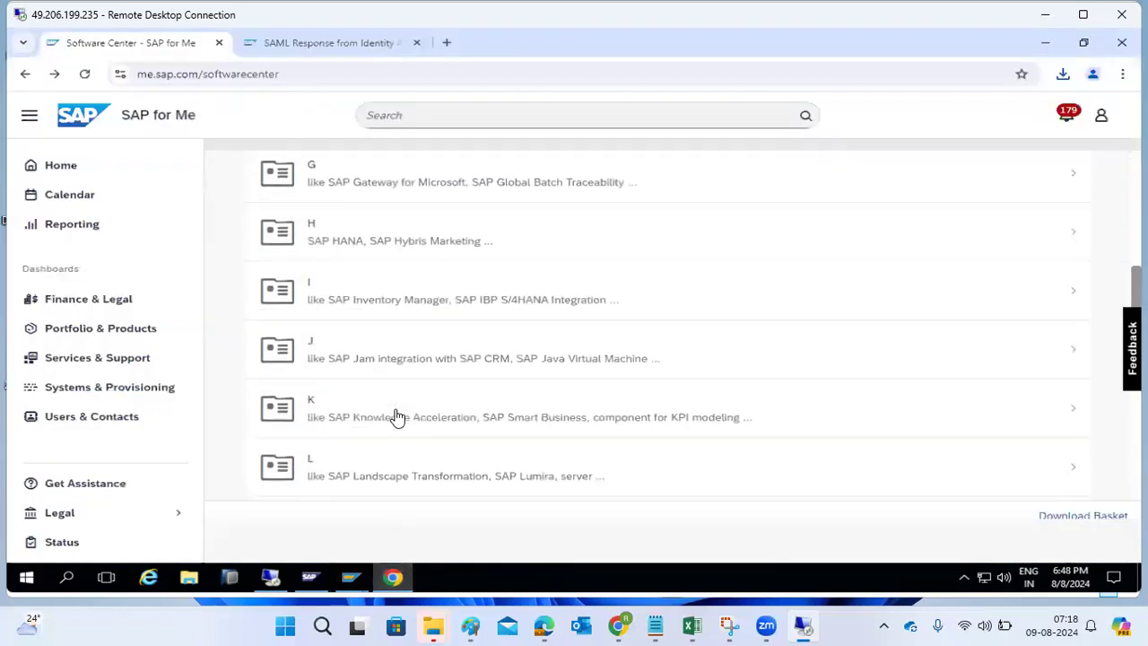
{"action": "scroll", "coordinate": [397, 417], "scroll_direction": "down", "scroll_amount": 5}
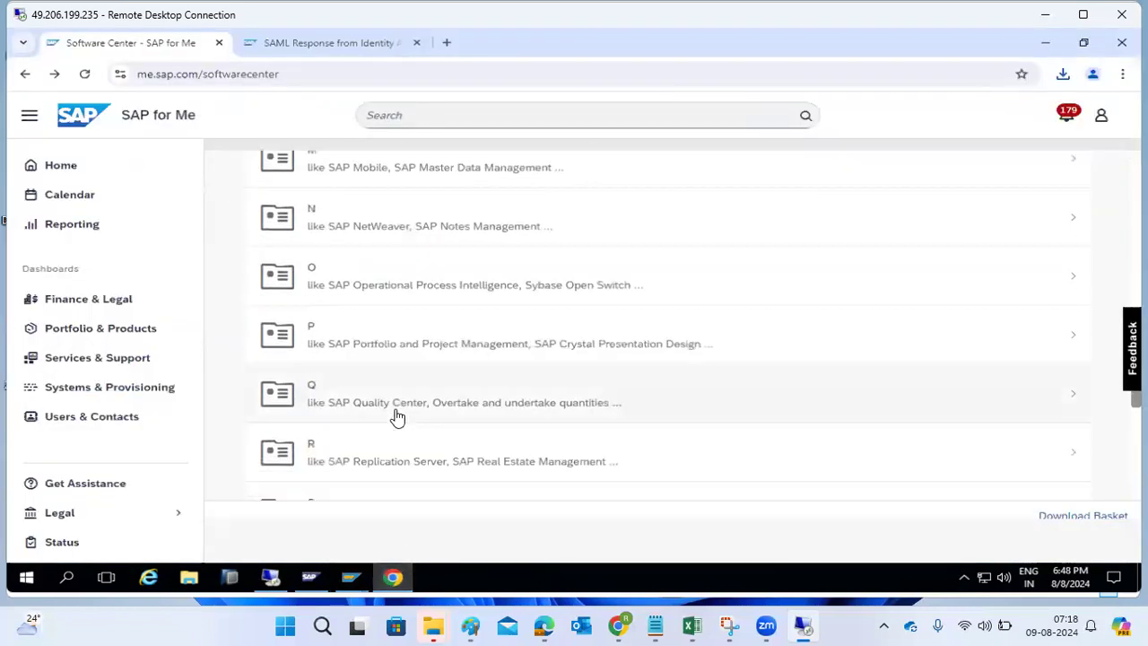
{"action": "left_click", "coordinate": [393, 363]}
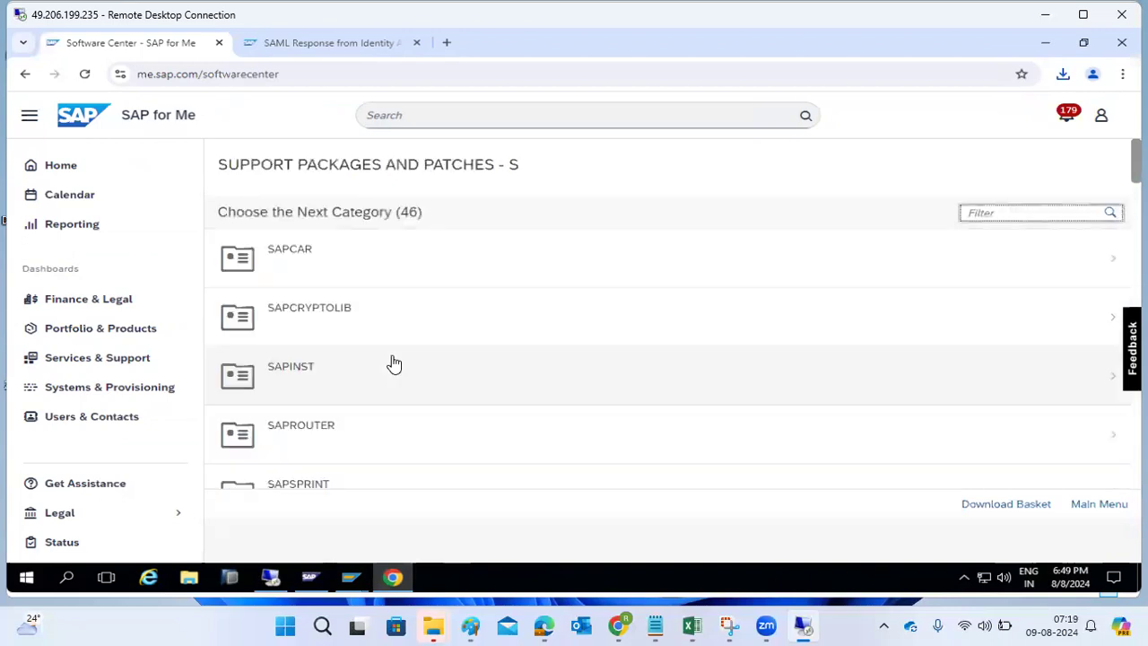
{"action": "scroll", "coordinate": [392, 363], "scroll_direction": "down", "scroll_amount": 5}
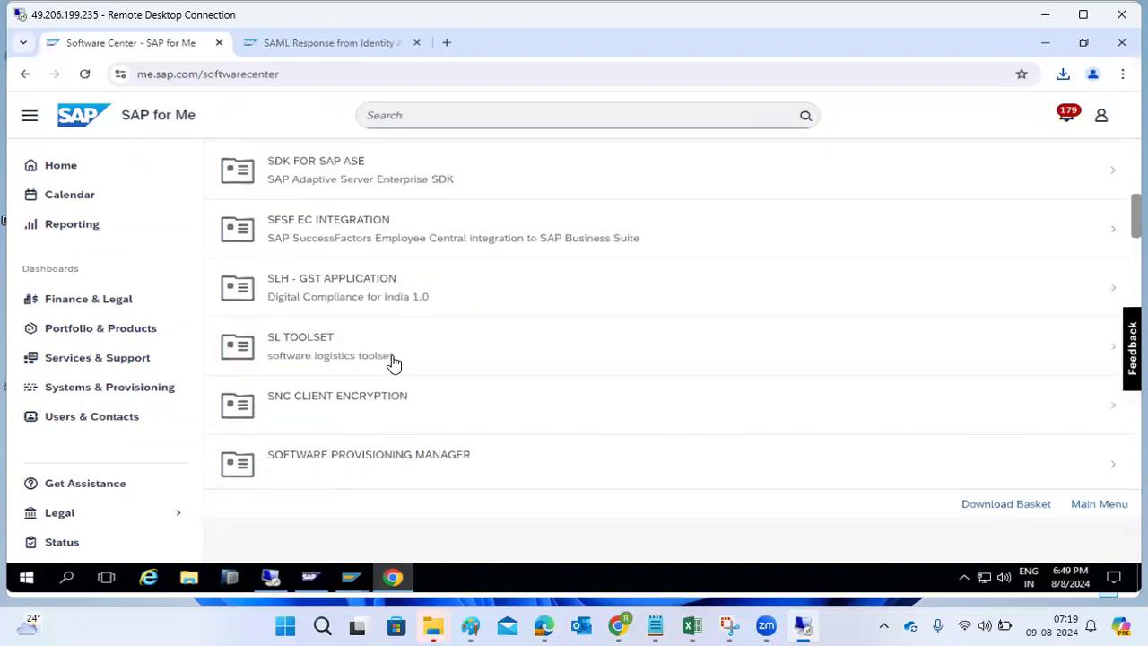
{"action": "scroll", "coordinate": [392, 362], "scroll_direction": "down", "scroll_amount": 5}
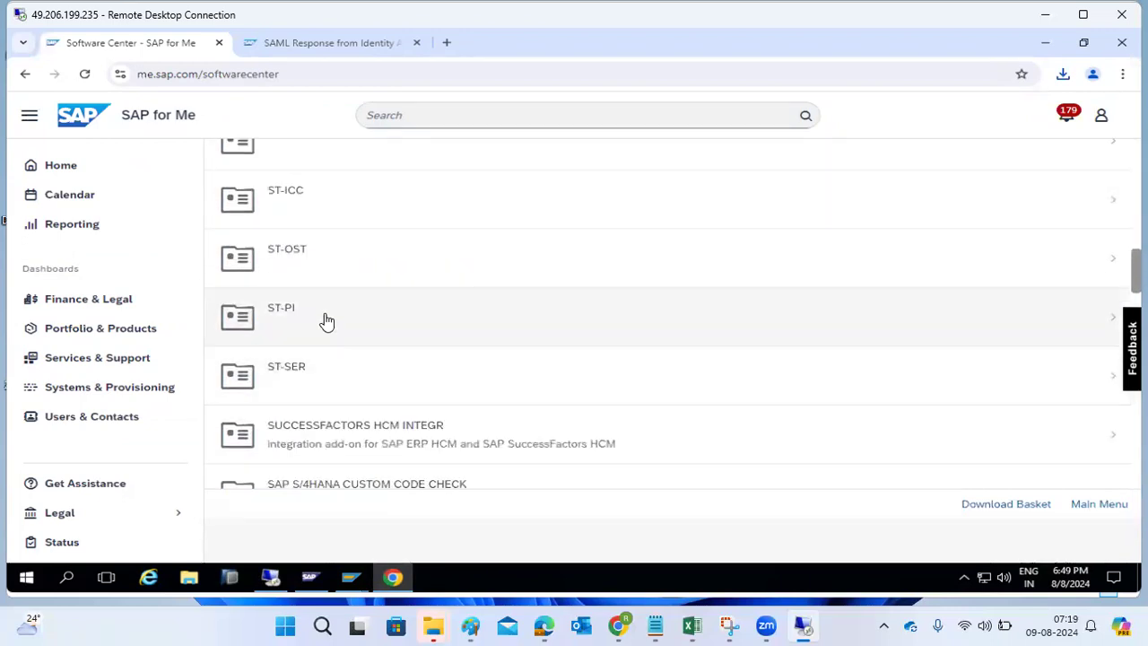
{"action": "left_click", "coordinate": [326, 322]}
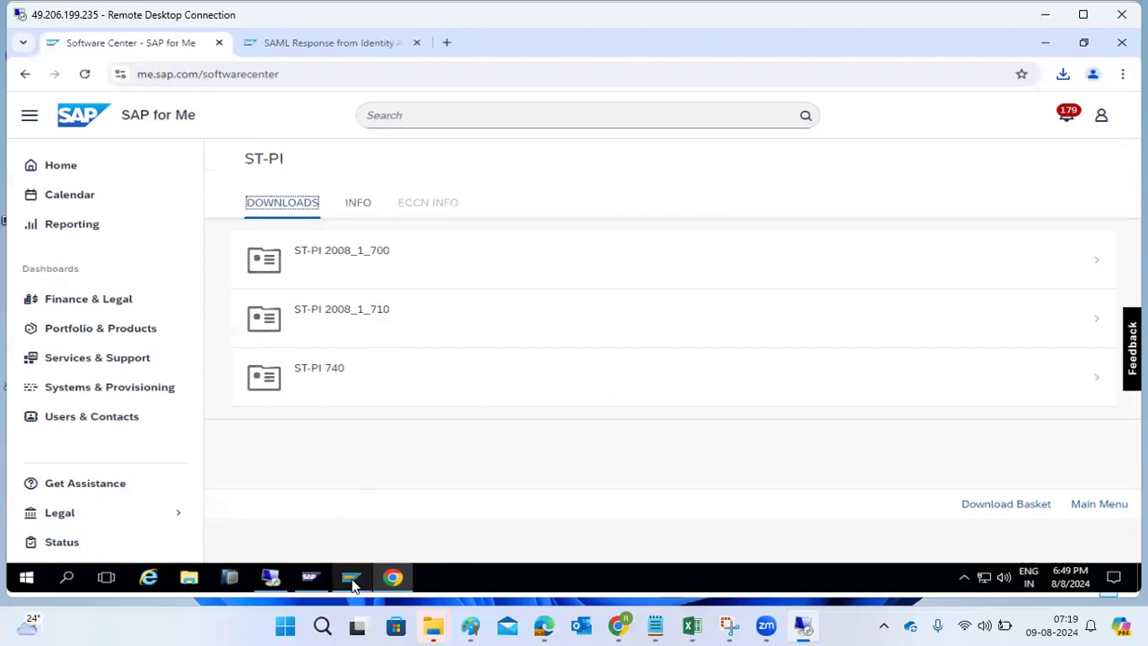
{"action": "mouse_move", "coordinate": [353, 583]}
{"action": "left_click", "coordinate": [386, 543]}
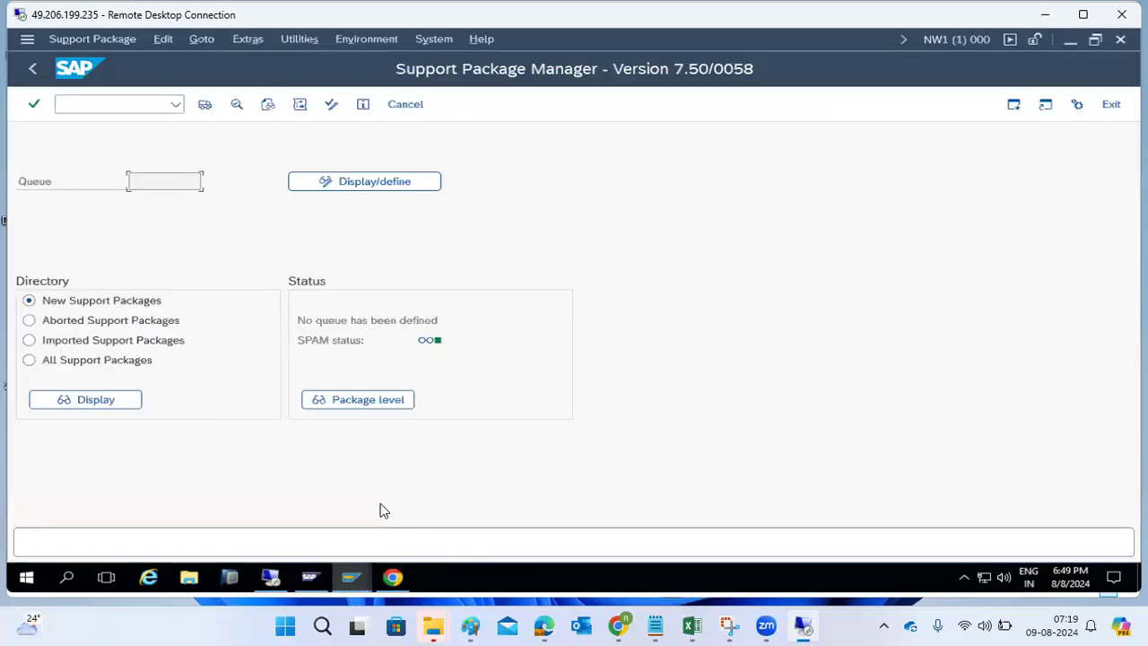
- Recheck the installed software list in System > Status: ST-PI 740 at SP level 0001
{"action": "left_click", "coordinate": [433, 39]}
{"action": "left_click", "coordinate": [441, 317]}
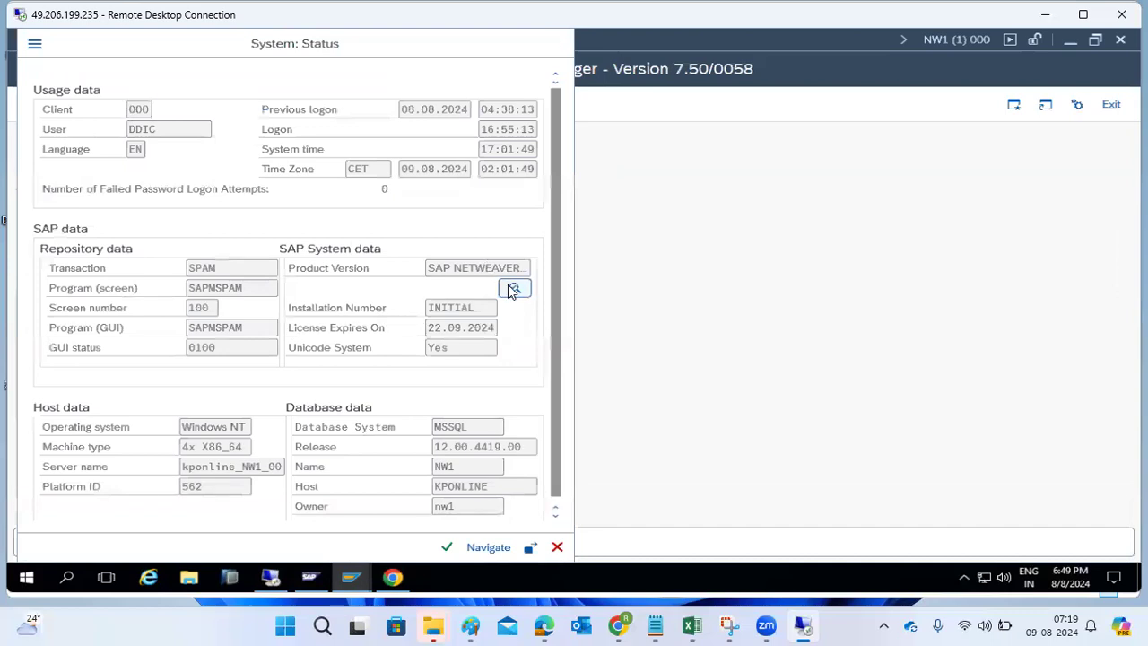
{"action": "left_click", "coordinate": [514, 287]}
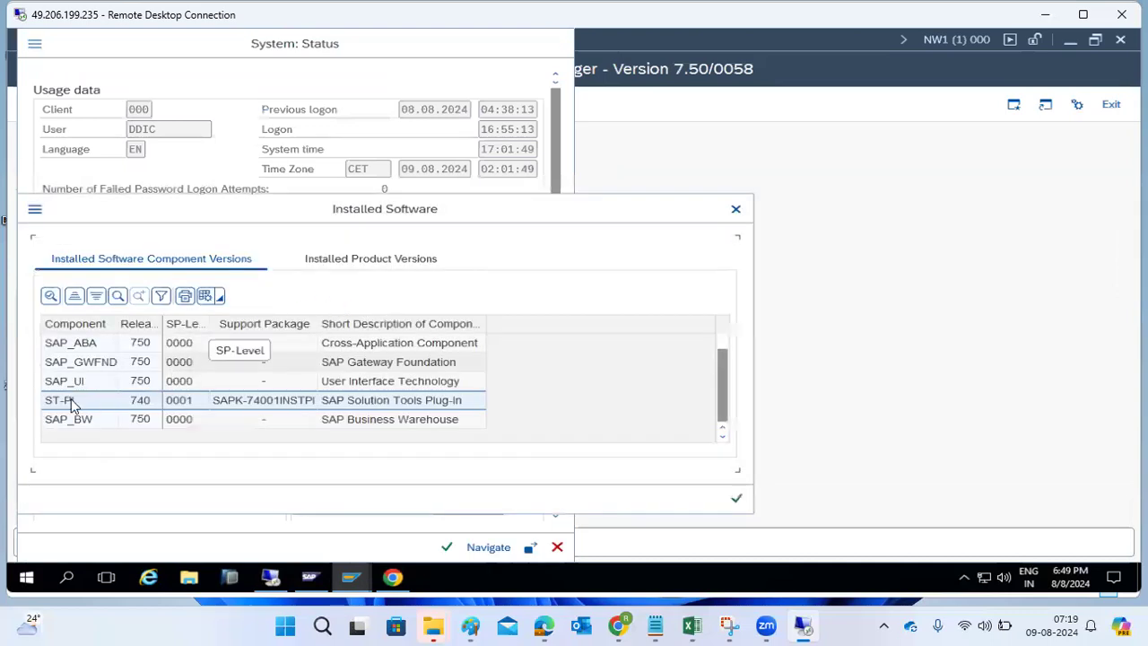
{"action": "left_click", "coordinate": [182, 410]}
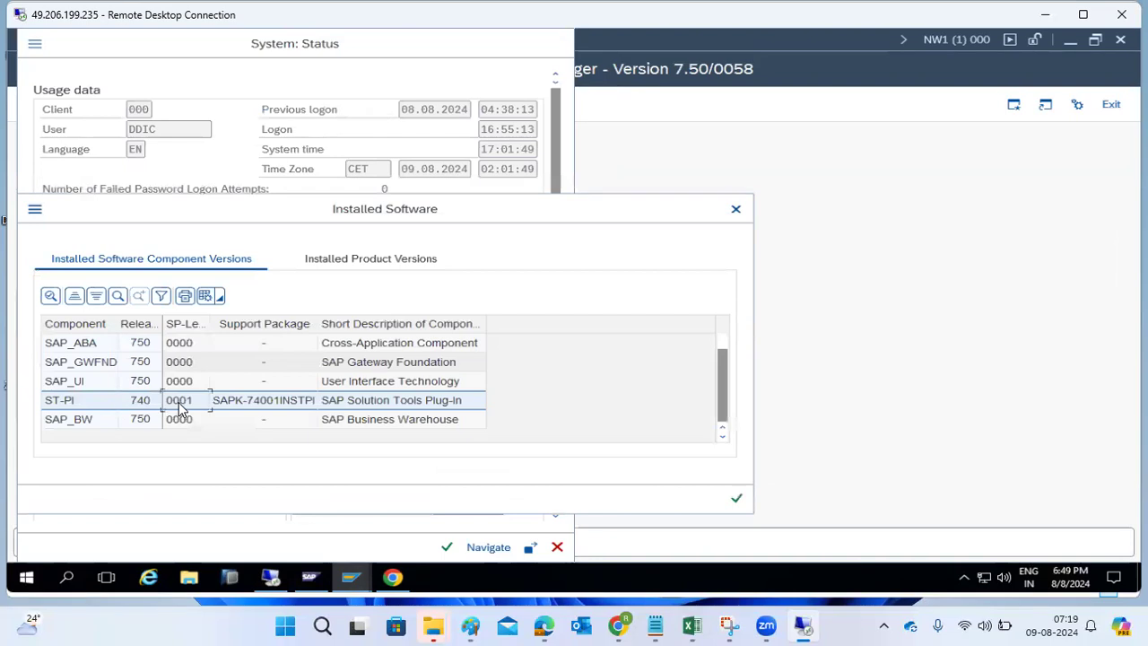
- Open the ST-PI 740 support packages and scroll through the 27 downloadable items
{"action": "mouse_move", "coordinate": [393, 576]}
{"action": "left_click", "coordinate": [352, 496]}
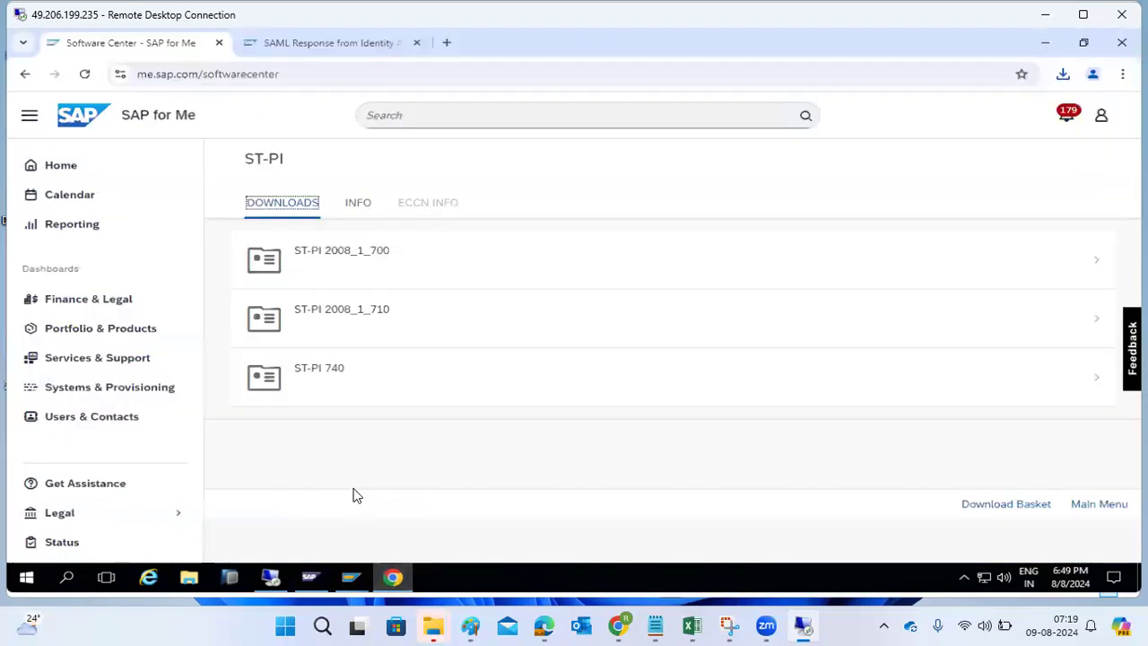
{"action": "left_click", "coordinate": [330, 375]}
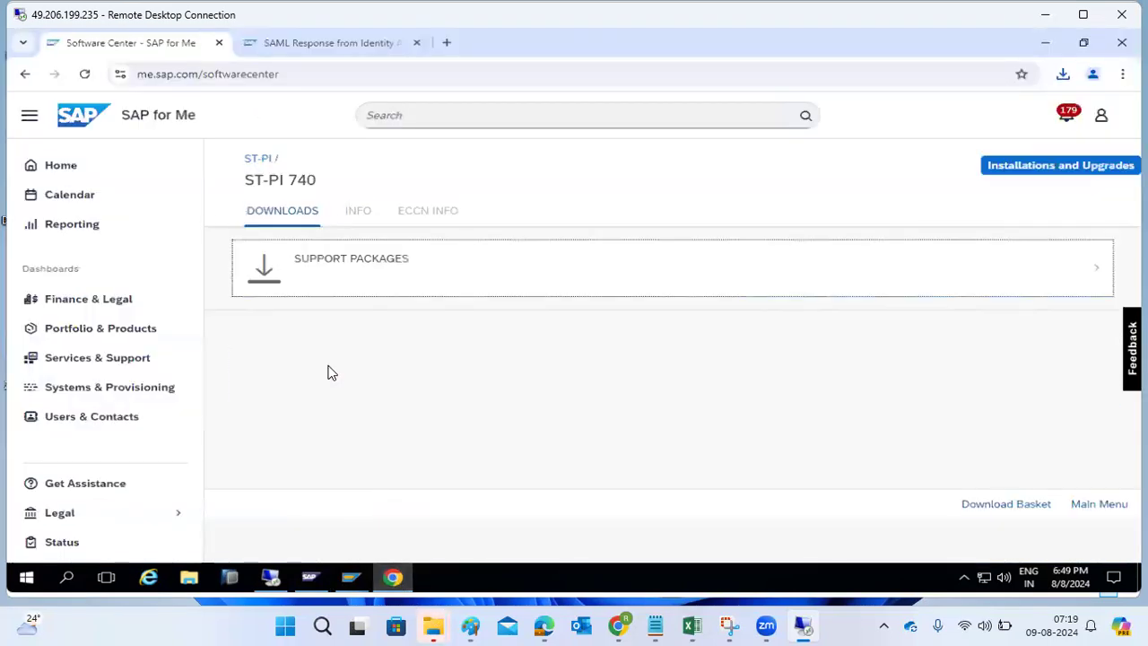
{"action": "left_click", "coordinate": [364, 257]}
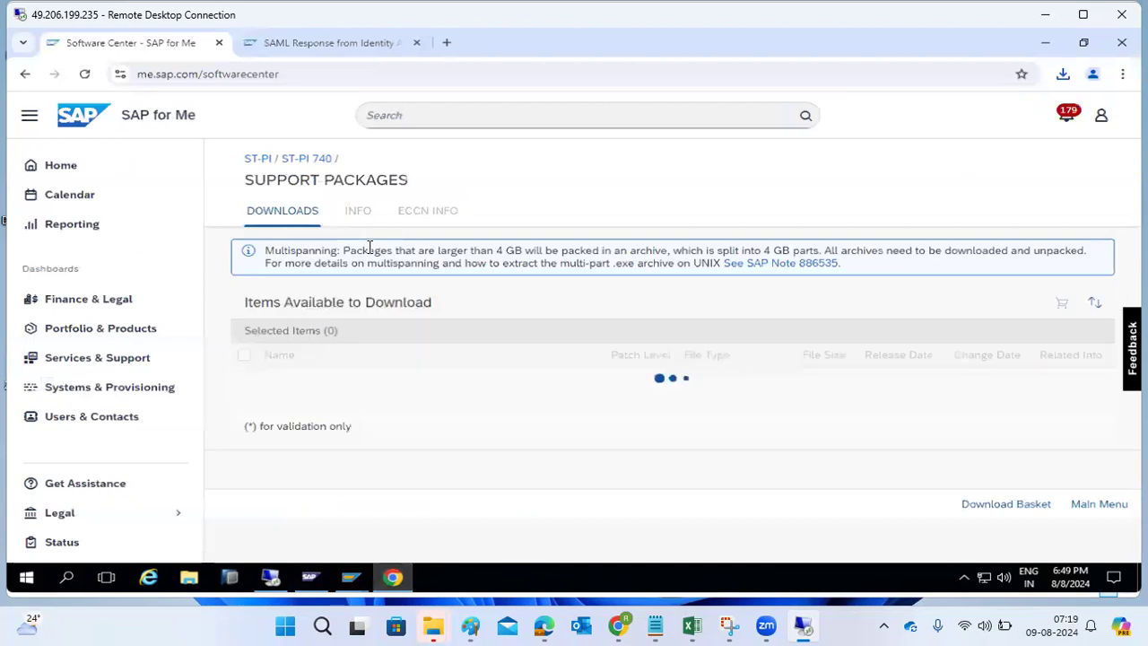
{"action": "scroll", "coordinate": [386, 419], "scroll_direction": "down", "scroll_amount": 3}
{"action": "scroll", "coordinate": [386, 420], "scroll_direction": "down", "scroll_amount": 10}
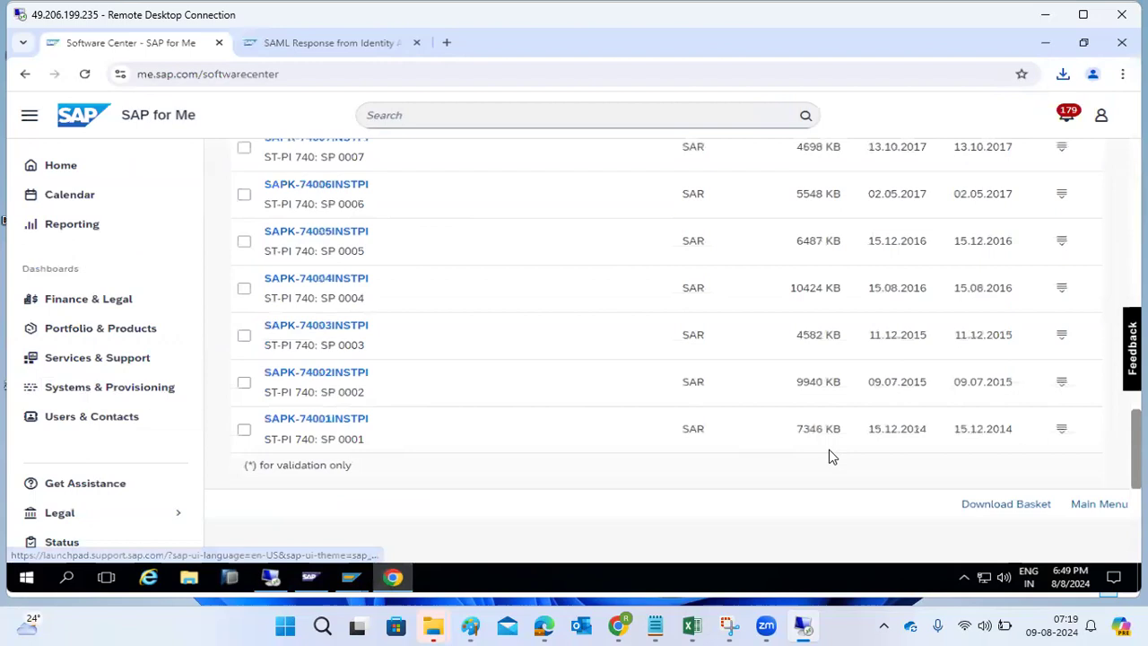
{"action": "scroll", "coordinate": [441, 344], "scroll_direction": "up", "scroll_amount": 13}
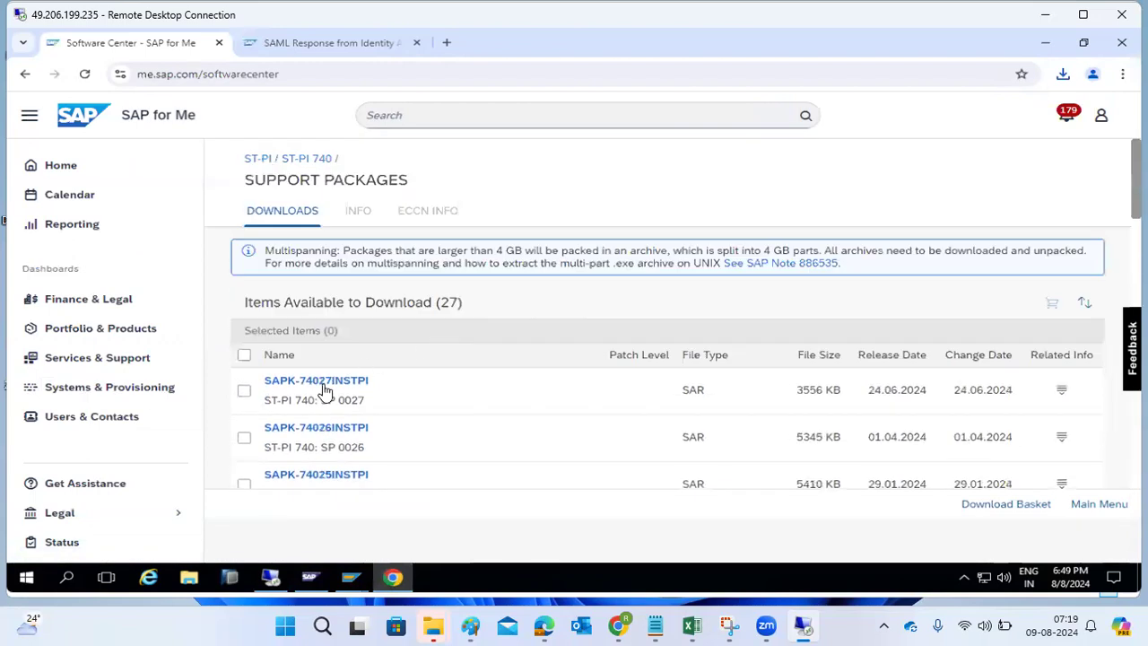
{"action": "scroll", "coordinate": [336, 400], "scroll_direction": "down", "scroll_amount": 10}
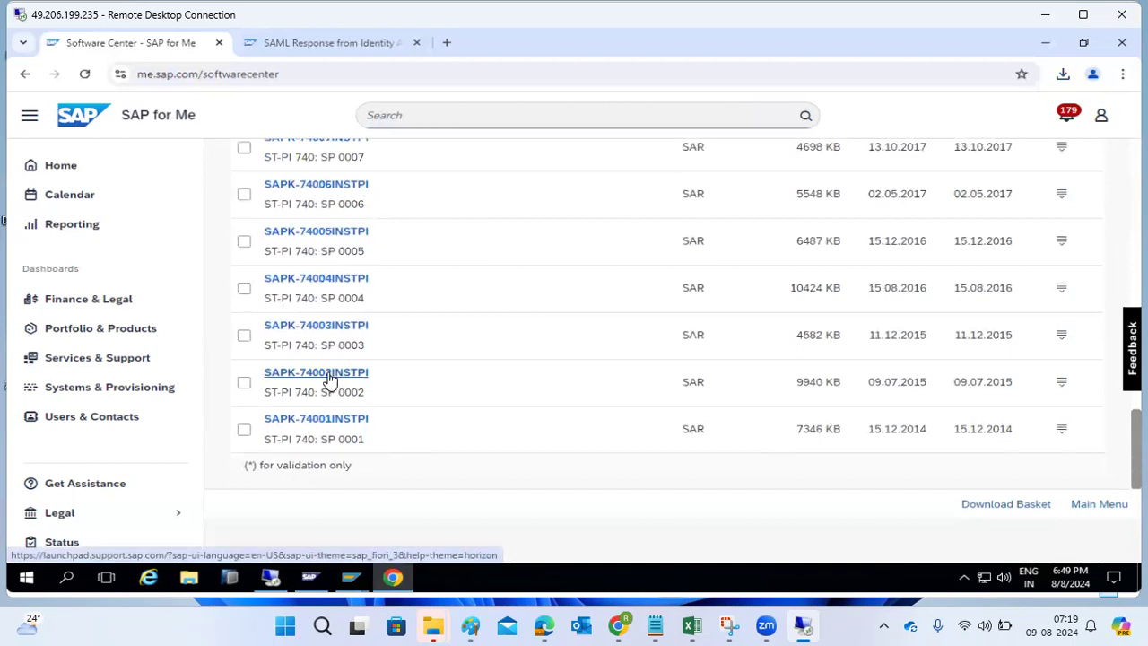
- Download ST-PI 740 support packages SAPK-74002INSTPI through SAPK-74007INSTPI
{"action": "left_click", "coordinate": [330, 379]}
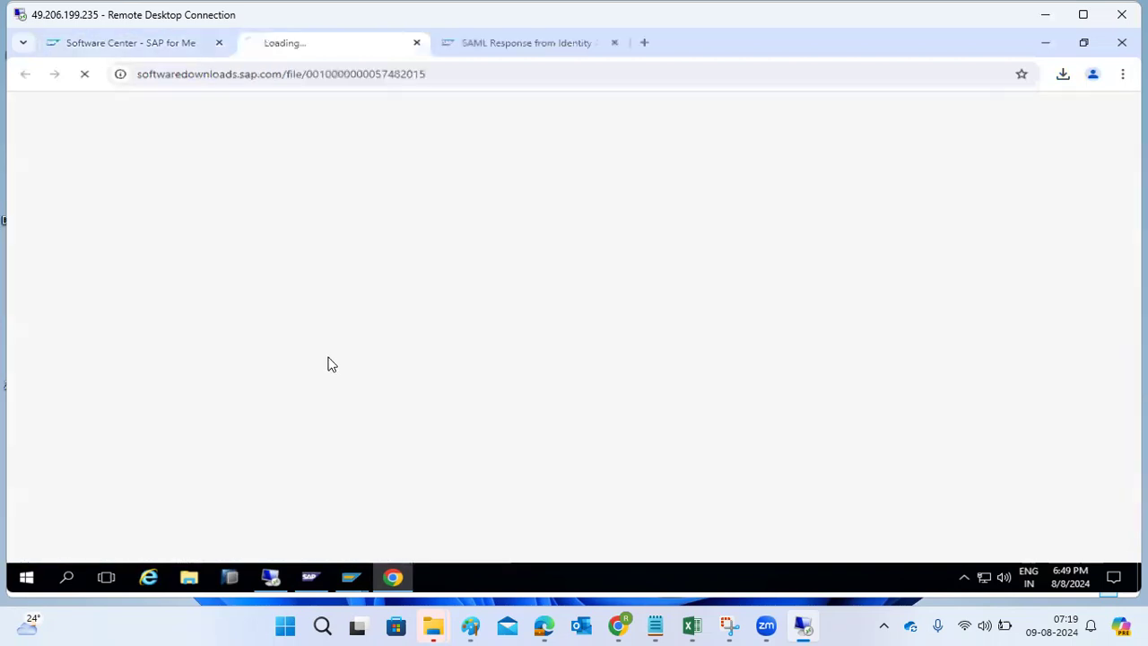
{"action": "left_click", "coordinate": [177, 44]}
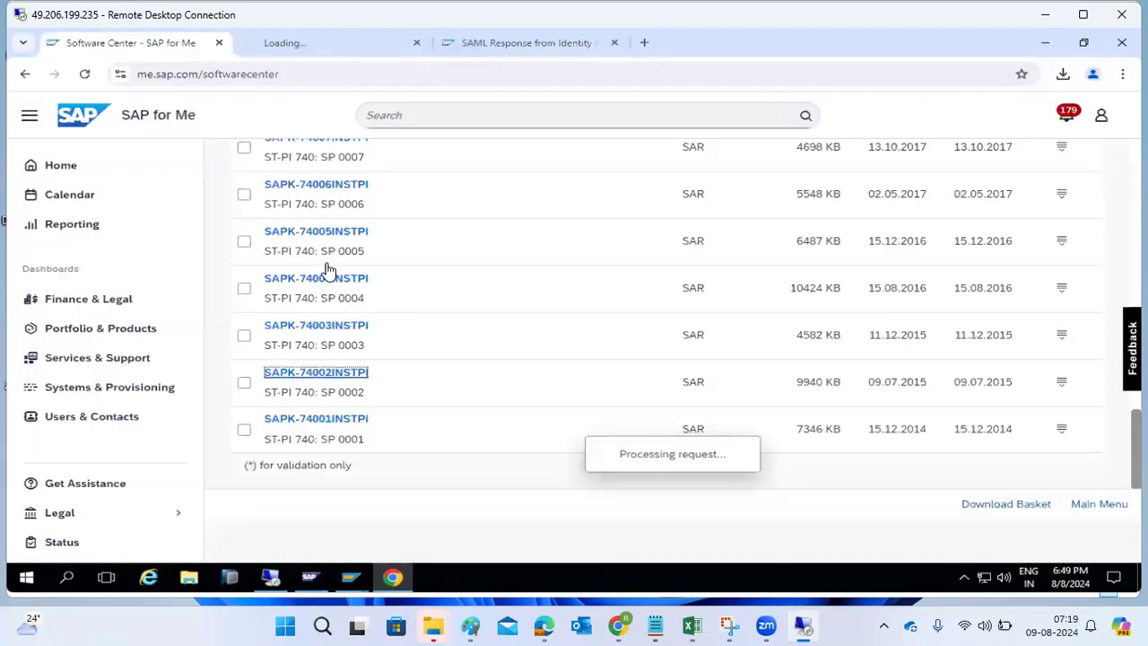
{"action": "left_click", "coordinate": [317, 329]}
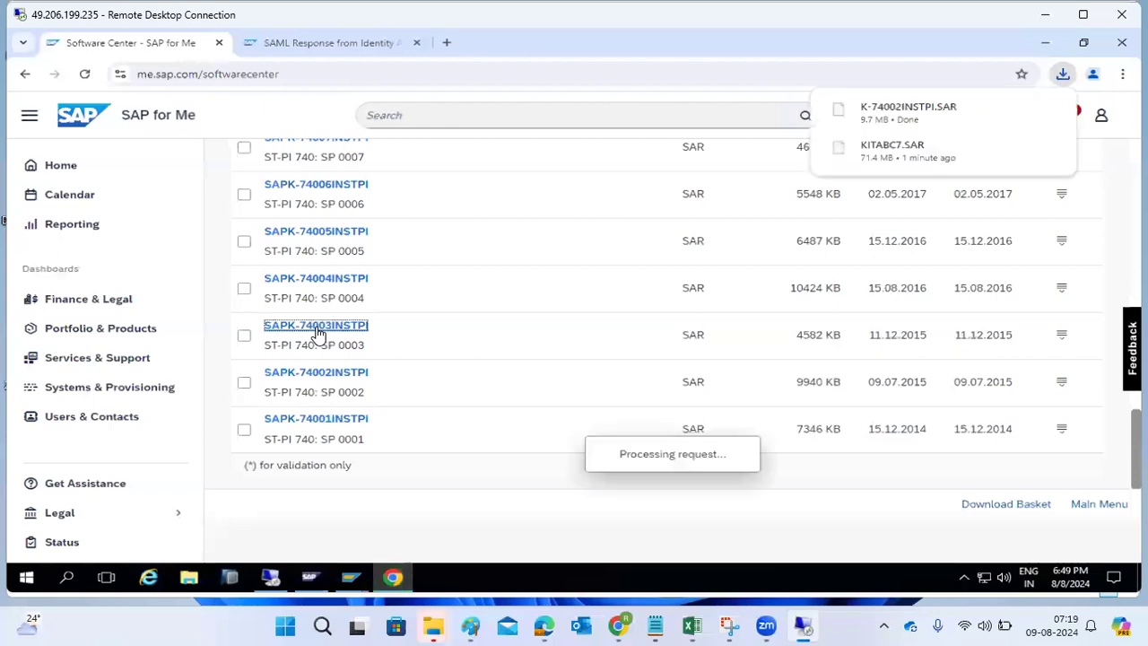
{"action": "left_click", "coordinate": [169, 45]}
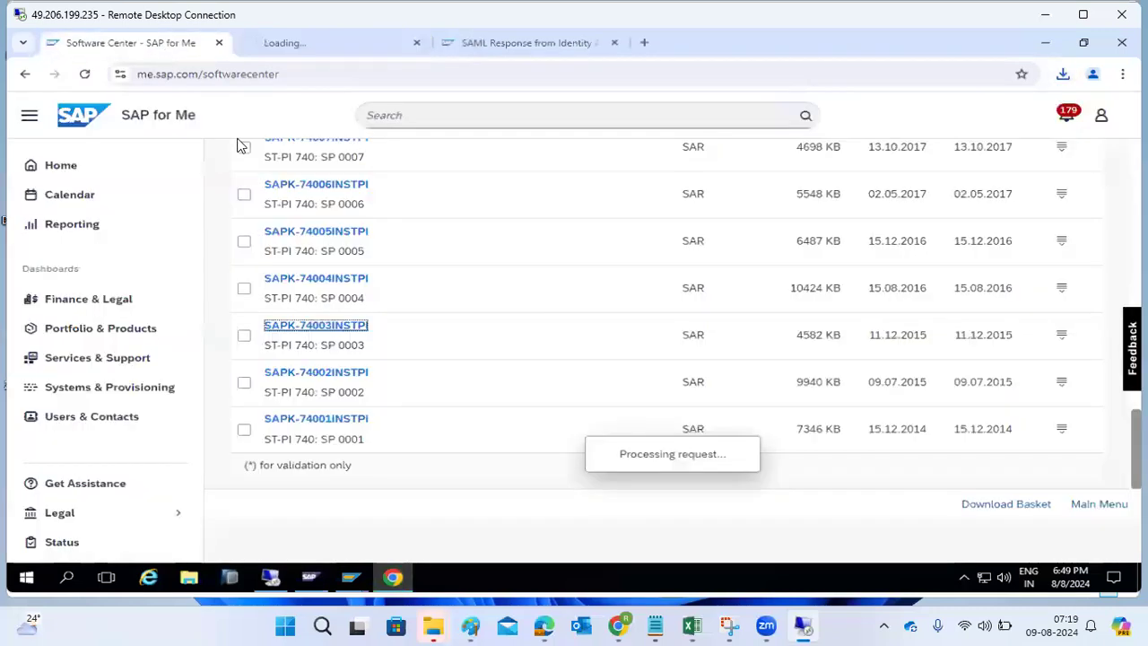
{"action": "scroll", "coordinate": [327, 263], "scroll_direction": "up", "scroll_amount": 15}
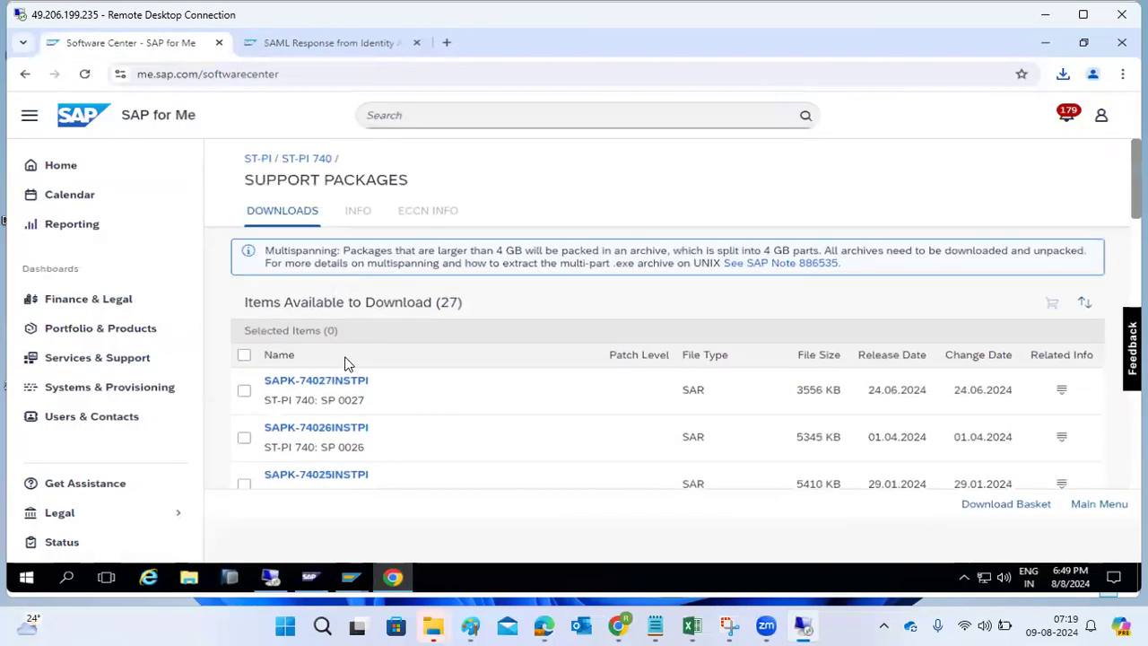
{"action": "scroll", "coordinate": [348, 392], "scroll_direction": "down", "scroll_amount": 13}
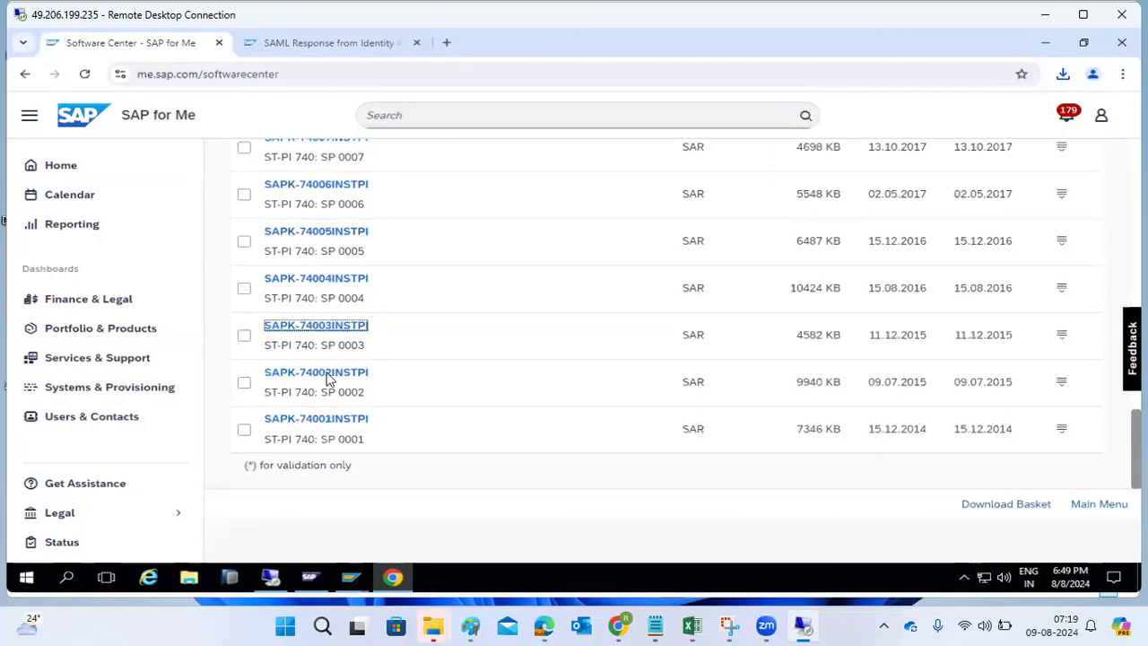
{"action": "left_click", "coordinate": [314, 285]}
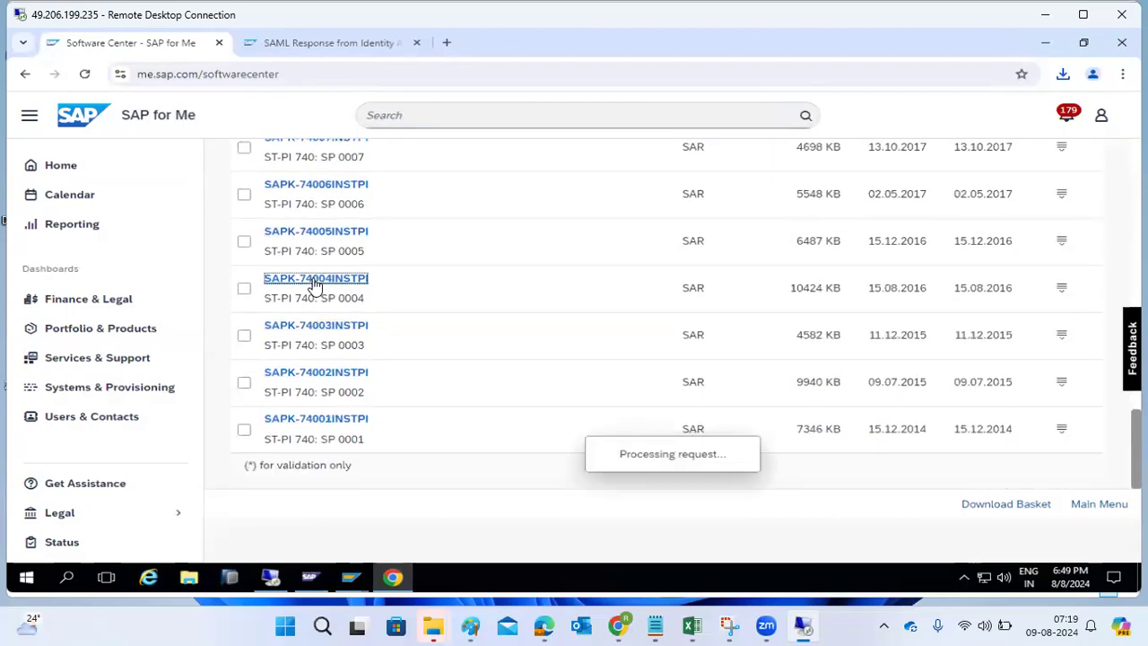
{"action": "left_click", "coordinate": [179, 43]}
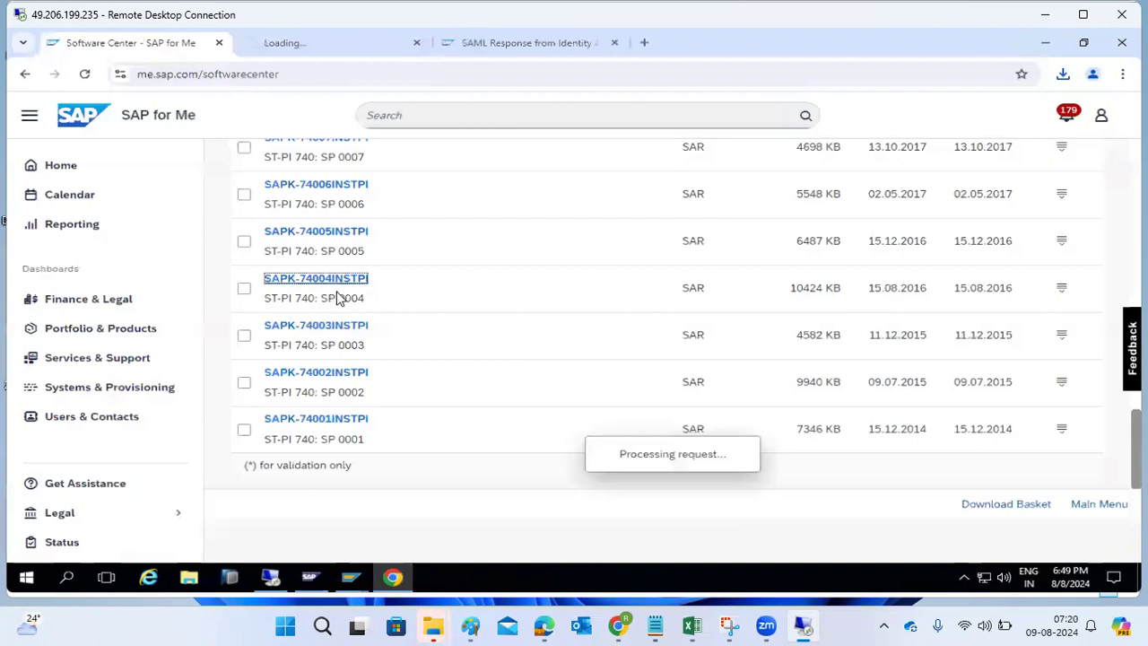
{"action": "left_click", "coordinate": [316, 236]}
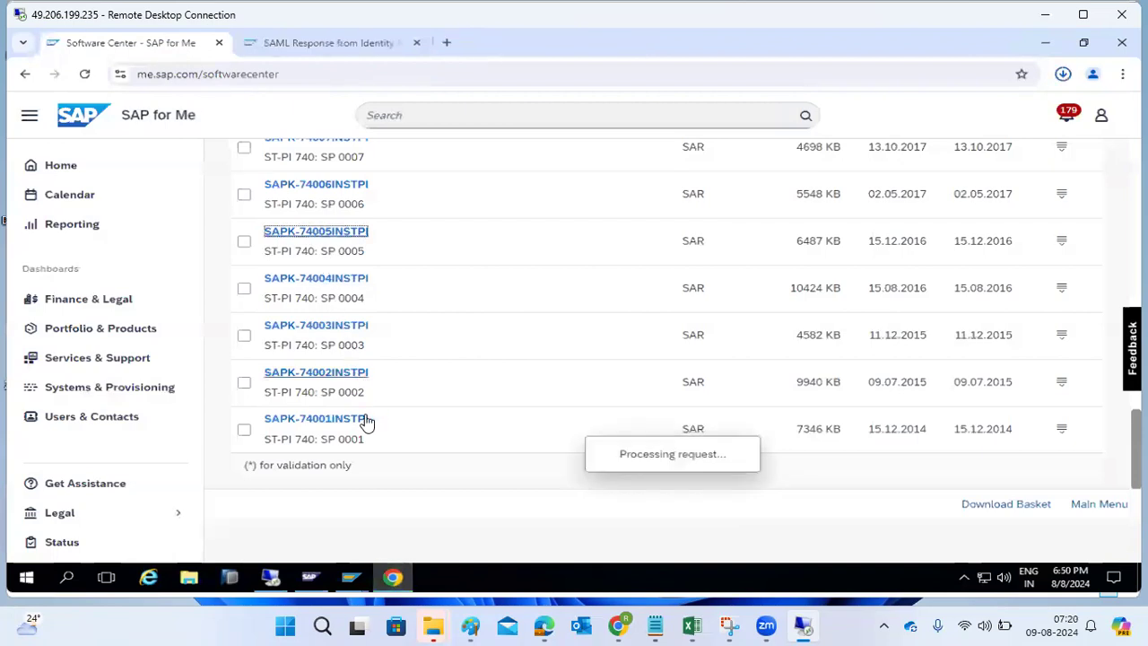
{"action": "left_click", "coordinate": [145, 51]}
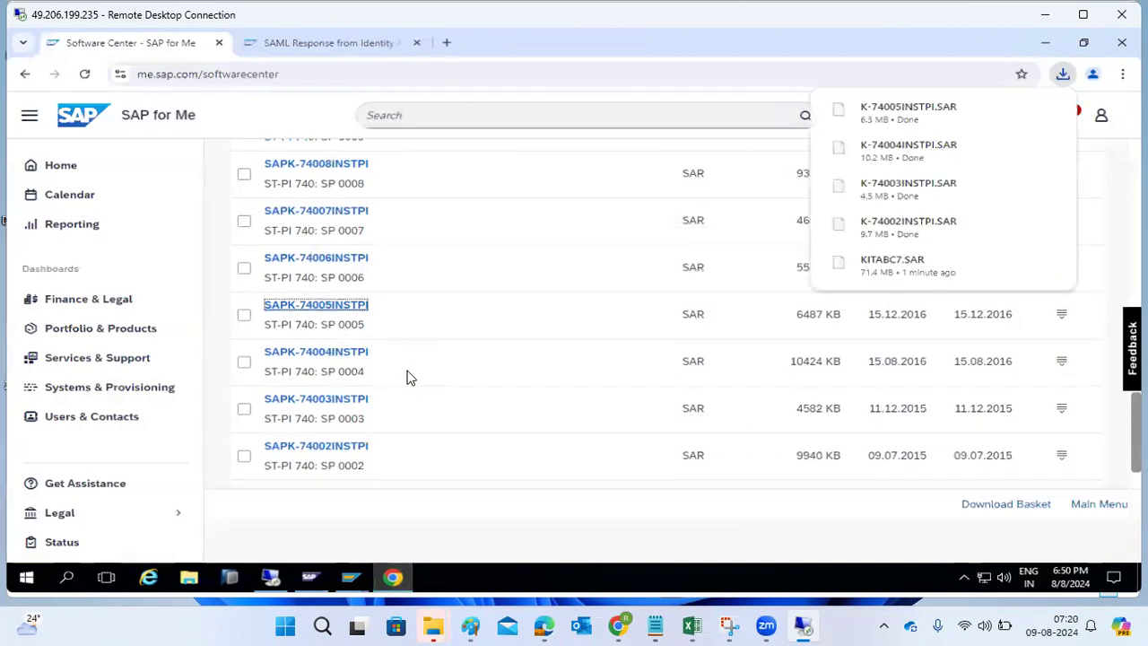
{"action": "left_click", "coordinate": [339, 257]}
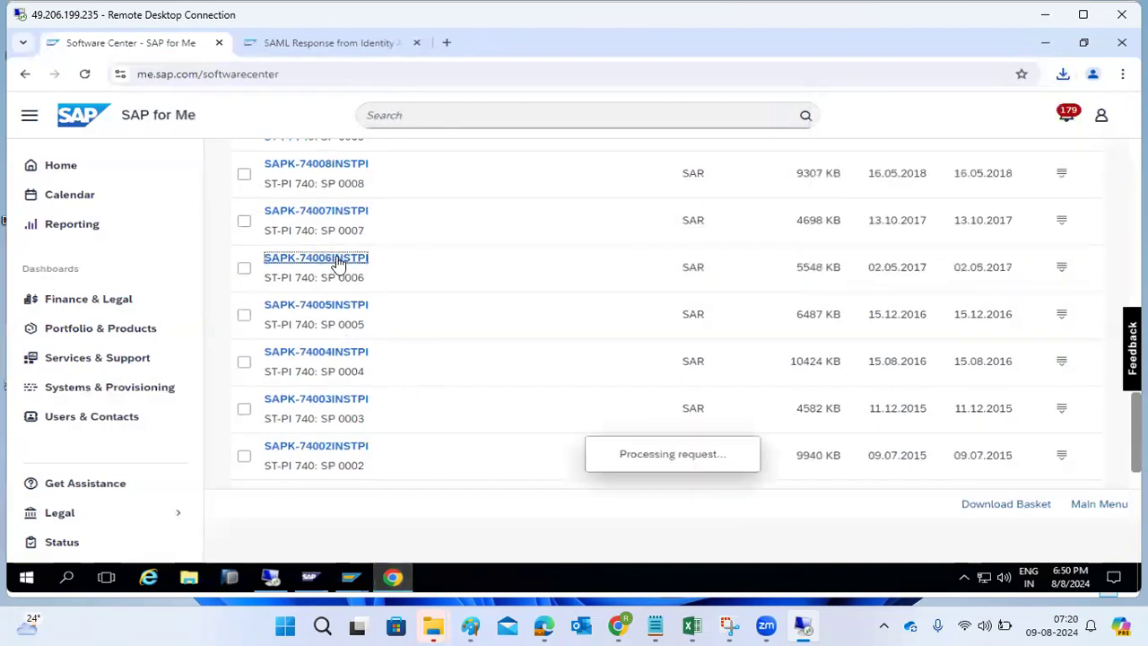
{"action": "left_click", "coordinate": [152, 46]}
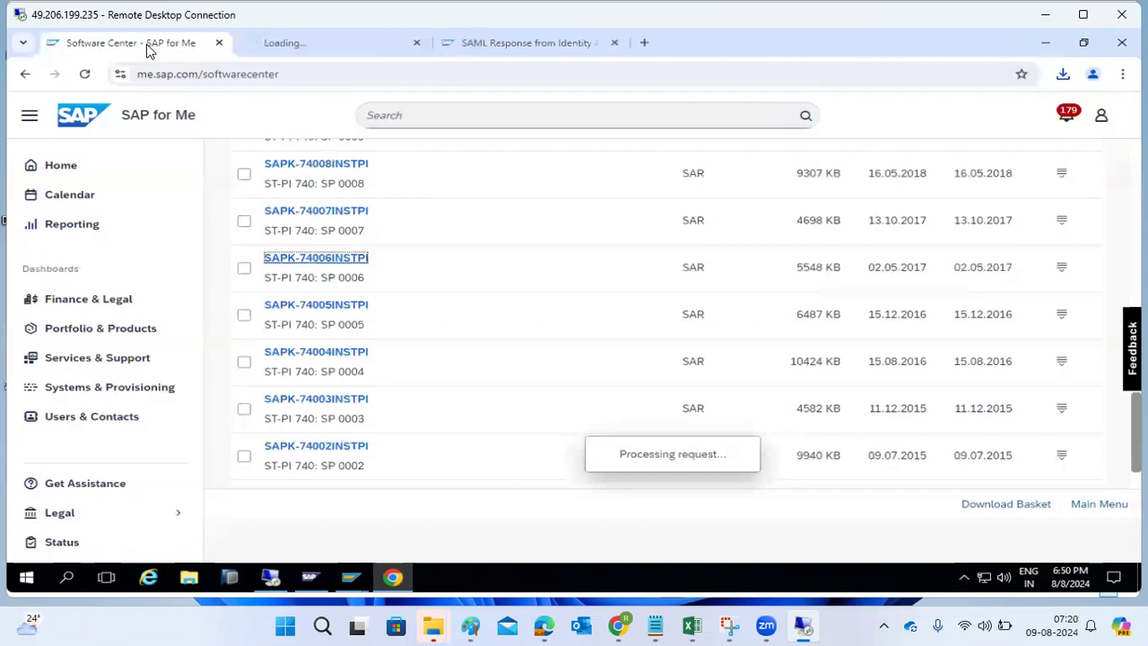
{"action": "left_click", "coordinate": [318, 215]}
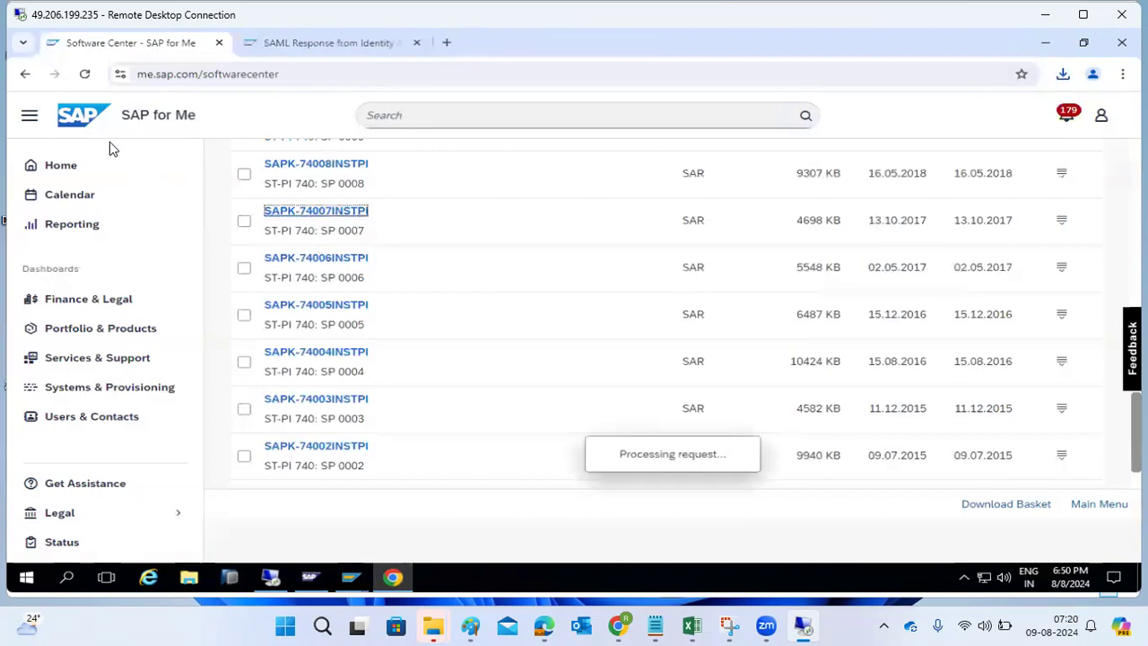
{"action": "left_click", "coordinate": [177, 41]}
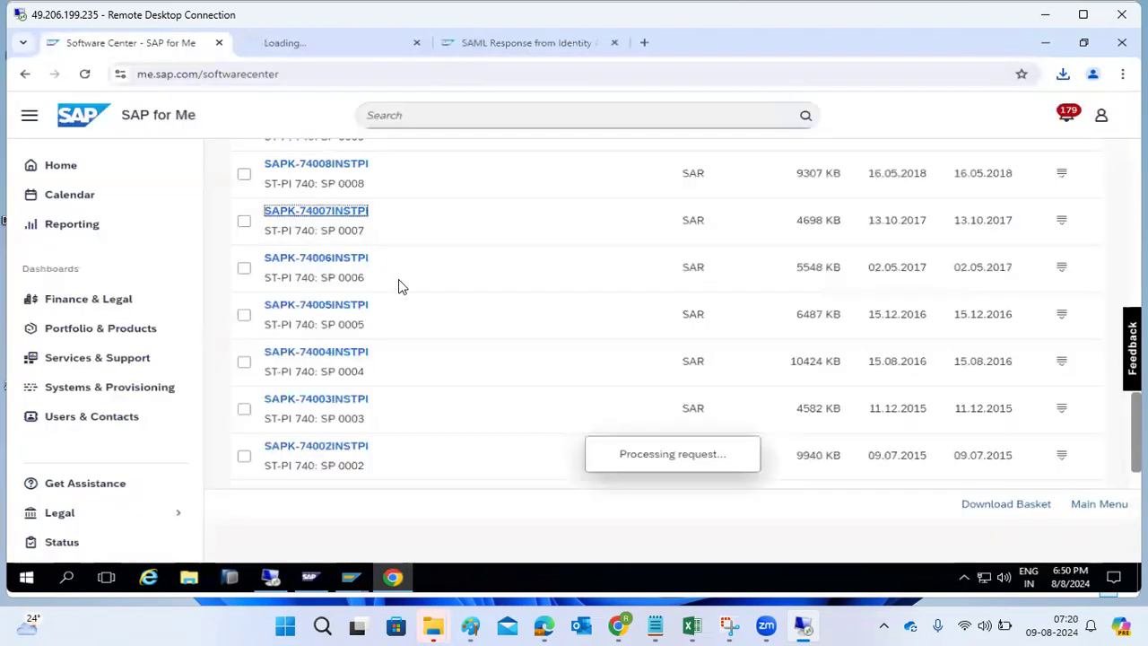
- Download the remaining ST-PI 740 support packages SAPK-74008INSTPI through SAPK-74011INSTPI
{"action": "scroll", "coordinate": [399, 279], "scroll_direction": "up", "scroll_amount": 2}
{"action": "left_click", "coordinate": [330, 311]}
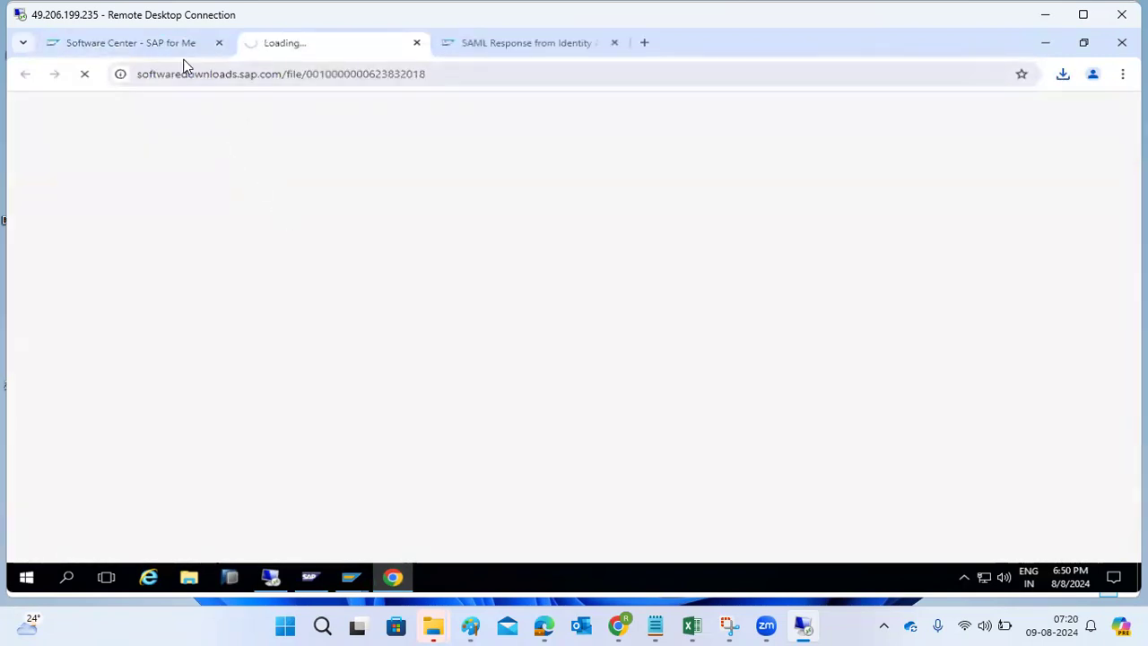
{"action": "left_click", "coordinate": [167, 43]}
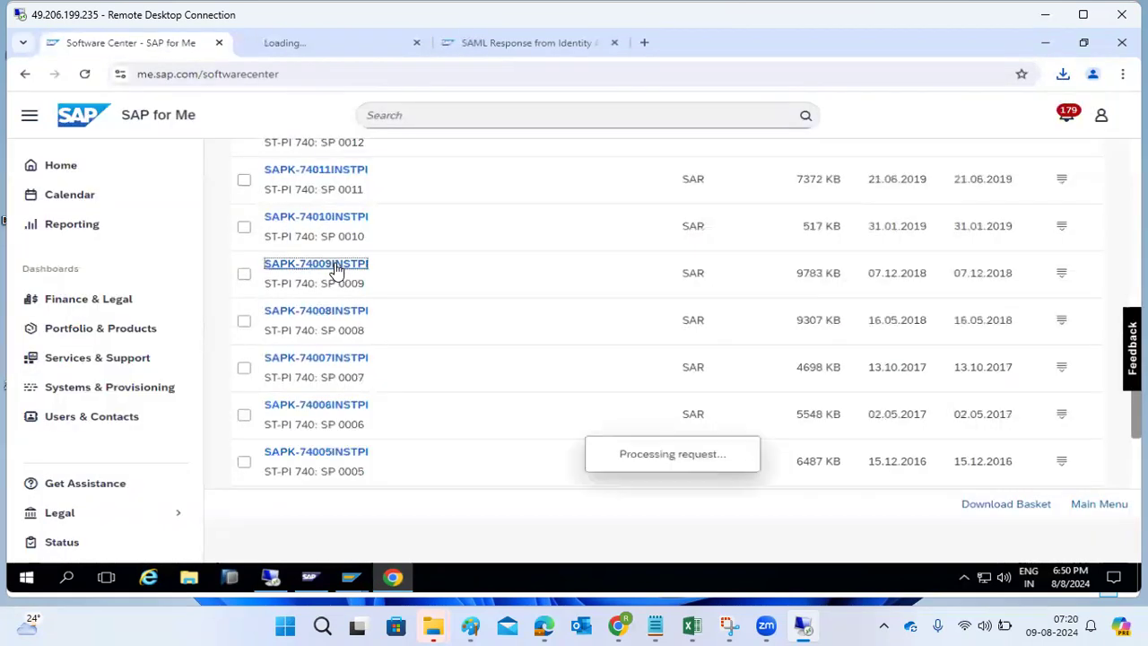
{"action": "left_click", "coordinate": [132, 45]}
{"action": "left_click", "coordinate": [311, 224]}
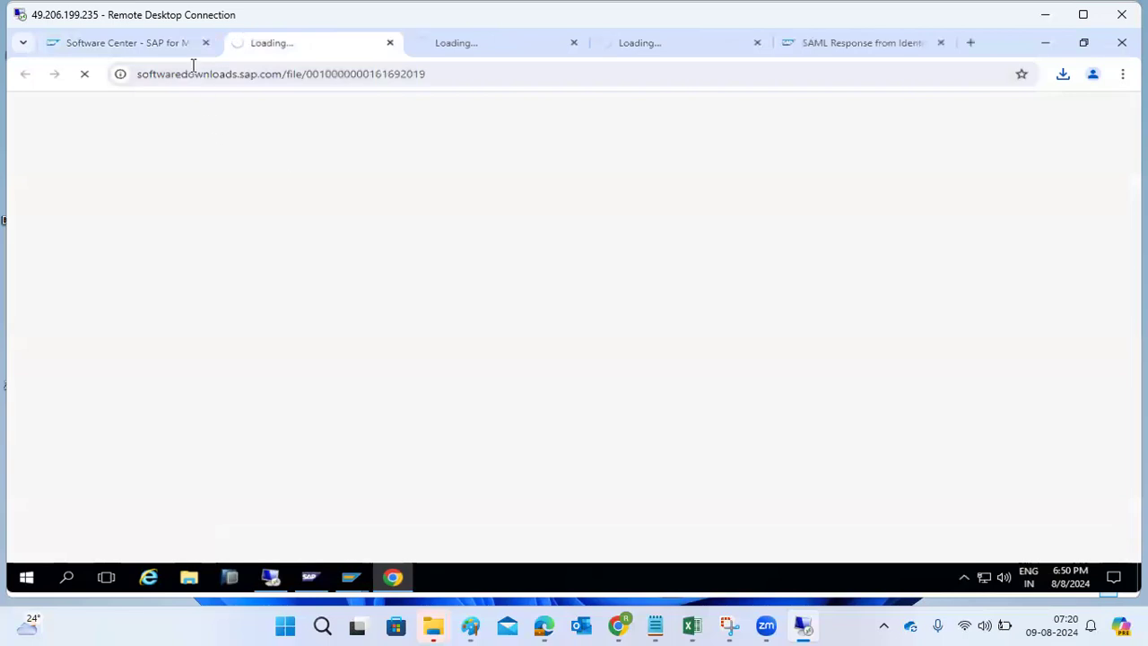
{"action": "left_click", "coordinate": [165, 42]}
{"action": "left_click", "coordinate": [303, 173]}
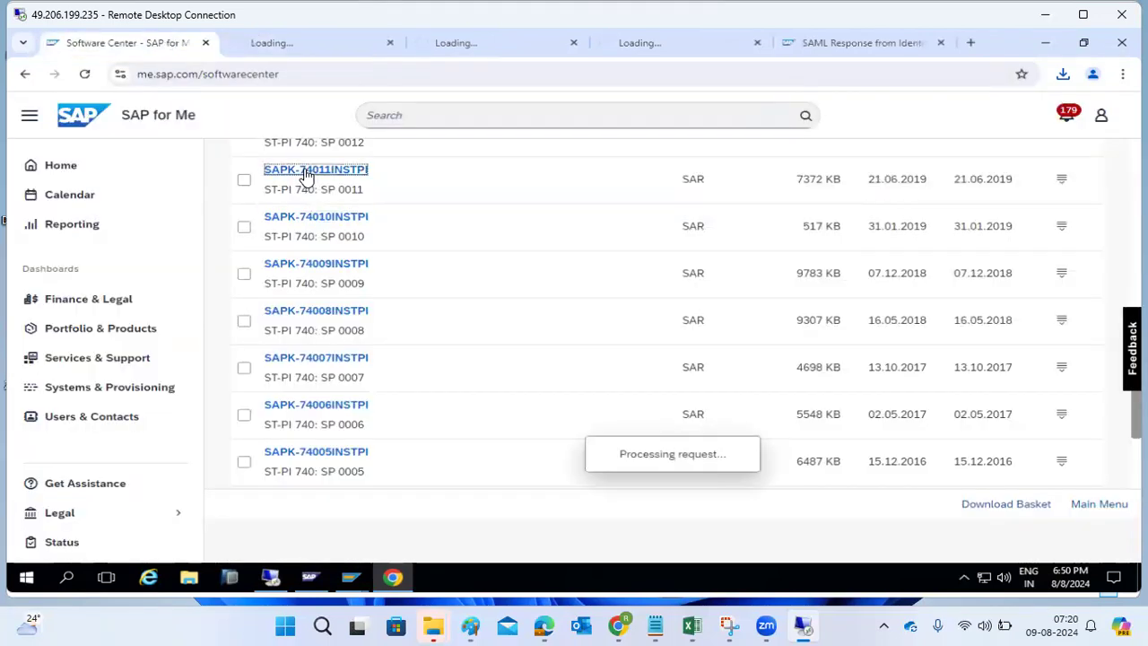
{"action": "left_click", "coordinate": [141, 44]}
{"action": "scroll", "coordinate": [356, 306], "scroll_direction": "up", "scroll_amount": 4}
{"action": "scroll", "coordinate": [355, 306], "scroll_direction": "up", "scroll_amount": 5}
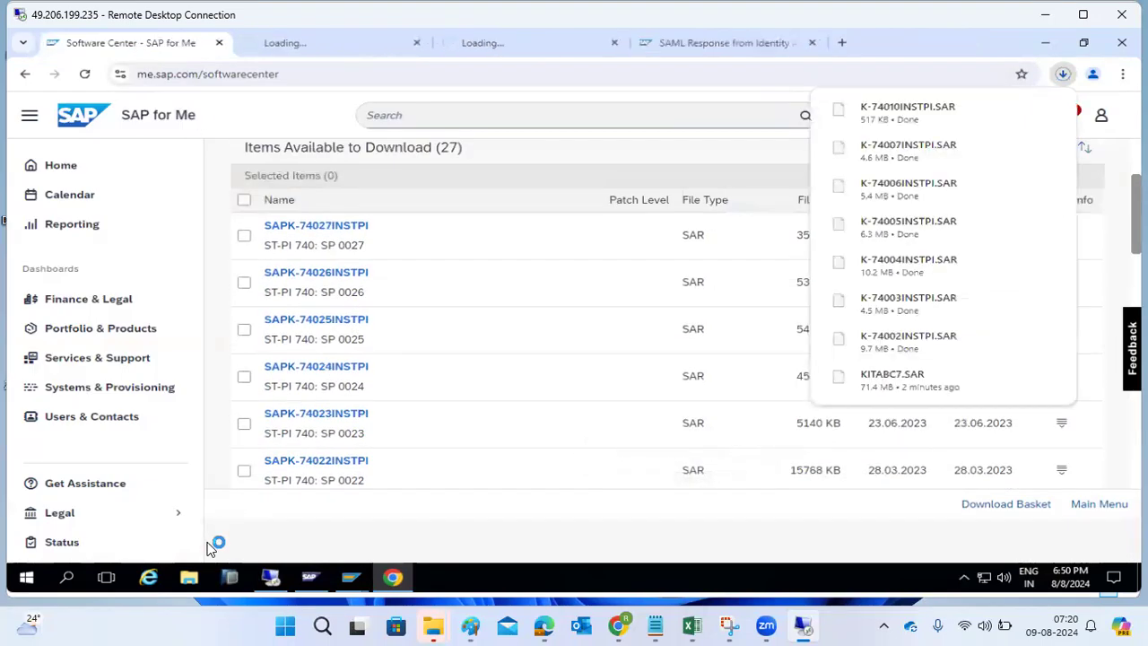
{"action": "scroll", "coordinate": [319, 377], "scroll_direction": "up", "scroll_amount": 3}
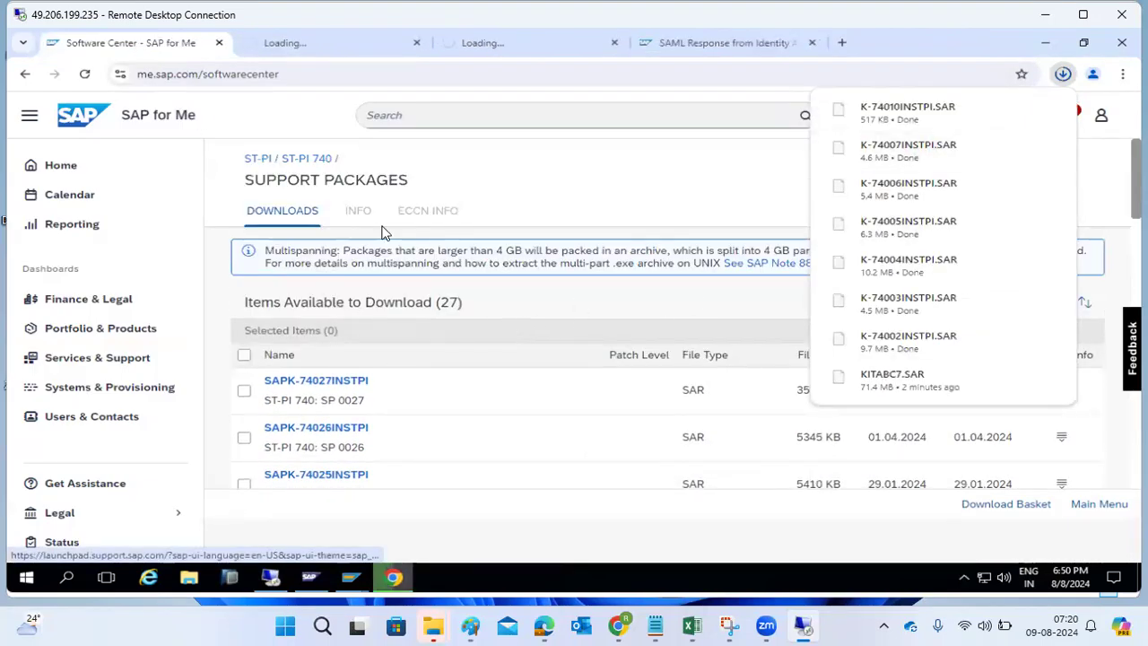
- View the three SAPKITABC support packages for ST-A/PI 01V_731
{"action": "left_click", "coordinate": [23, 78]}
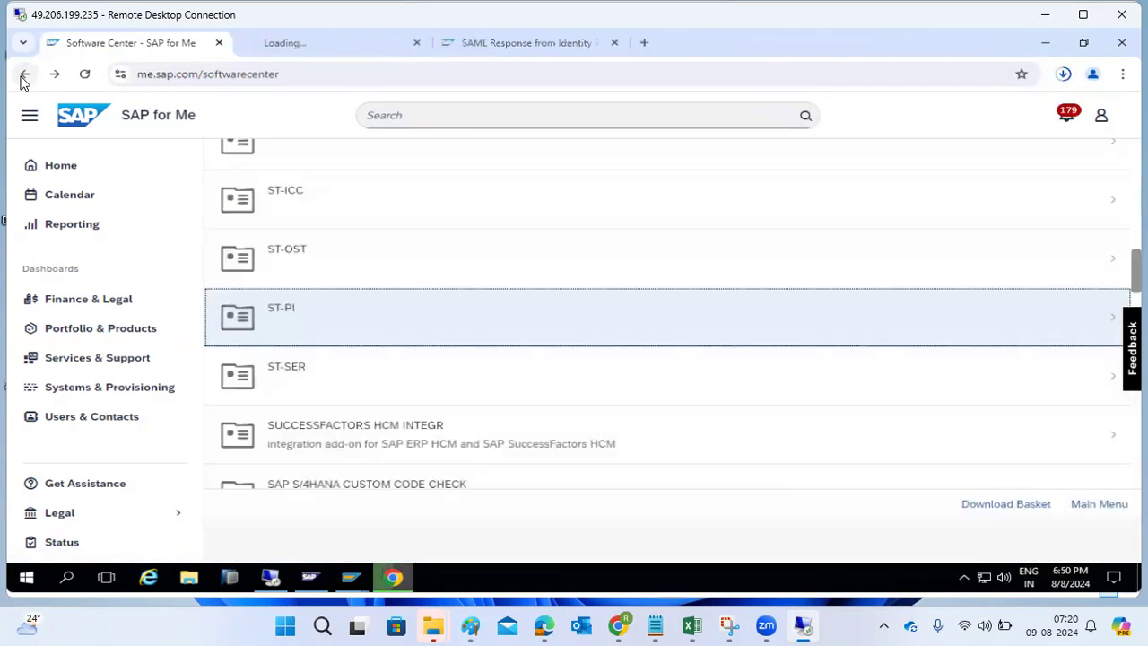
{"action": "scroll", "coordinate": [323, 264], "scroll_direction": "up", "scroll_amount": 1}
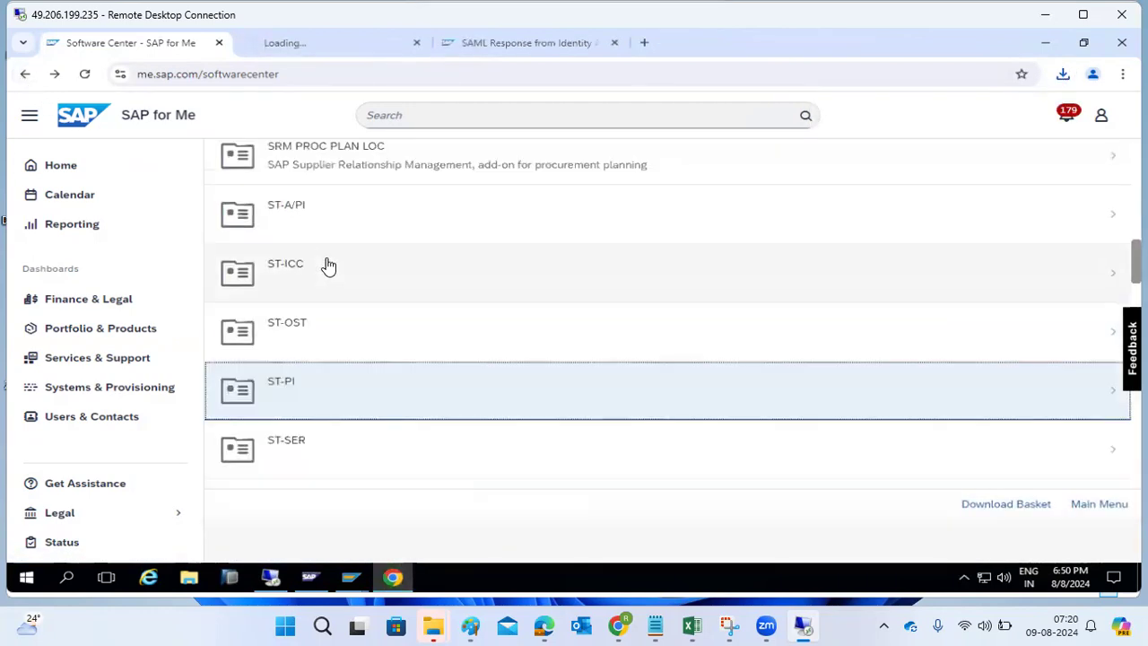
{"action": "left_click", "coordinate": [320, 212]}
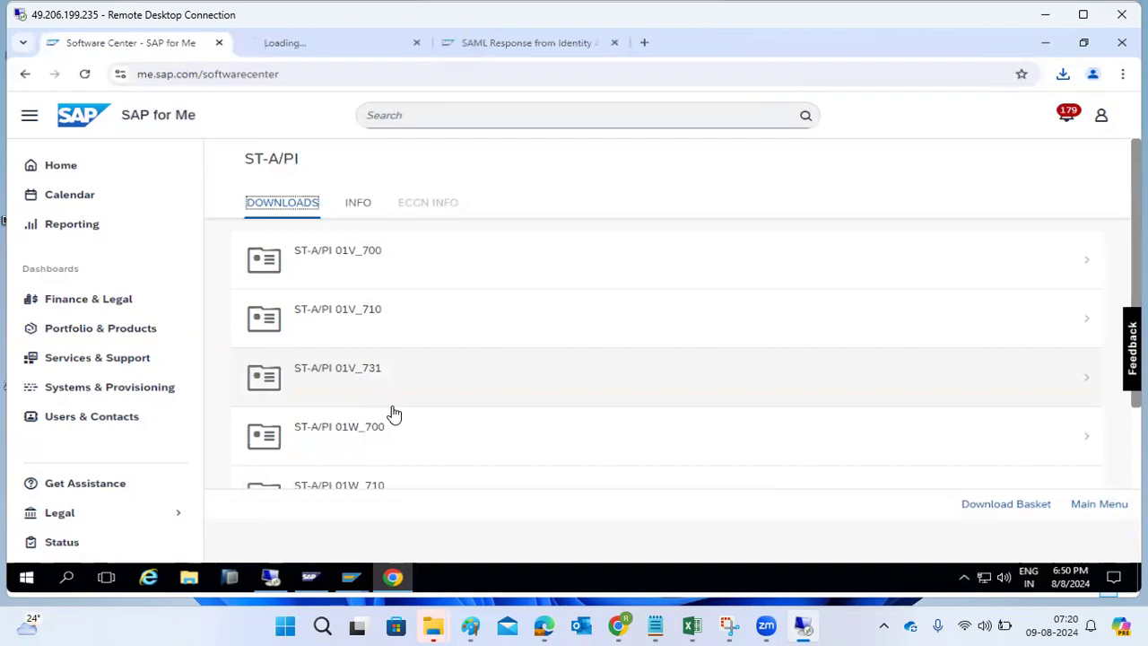
{"action": "scroll", "coordinate": [413, 426], "scroll_direction": "down", "scroll_amount": 2}
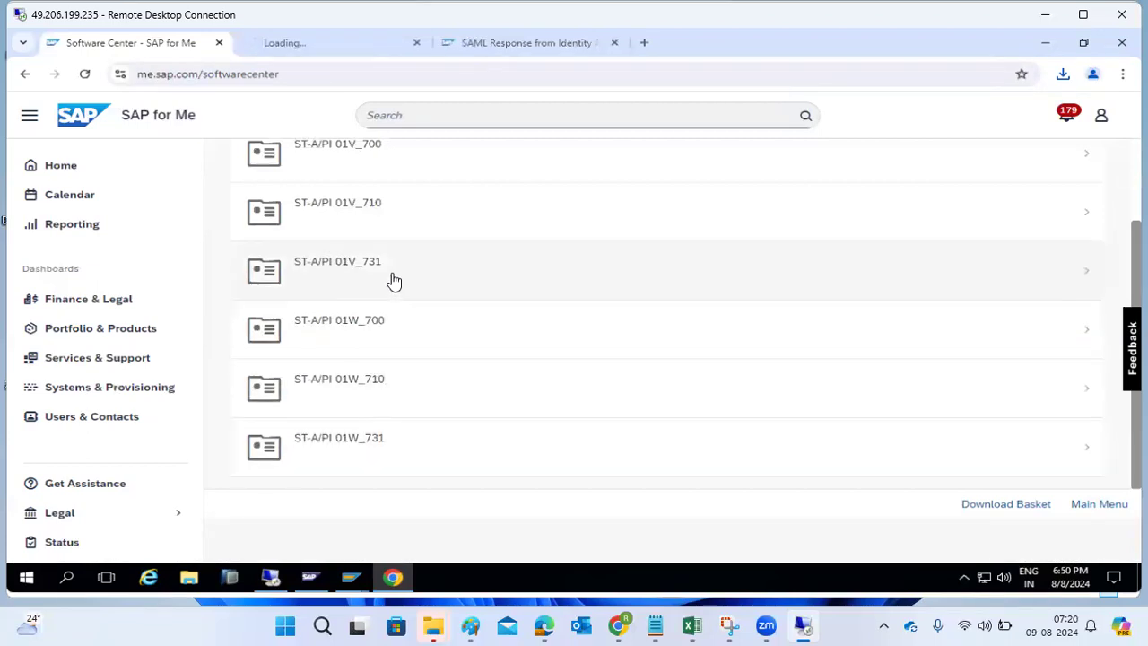
{"action": "left_click", "coordinate": [393, 281]}
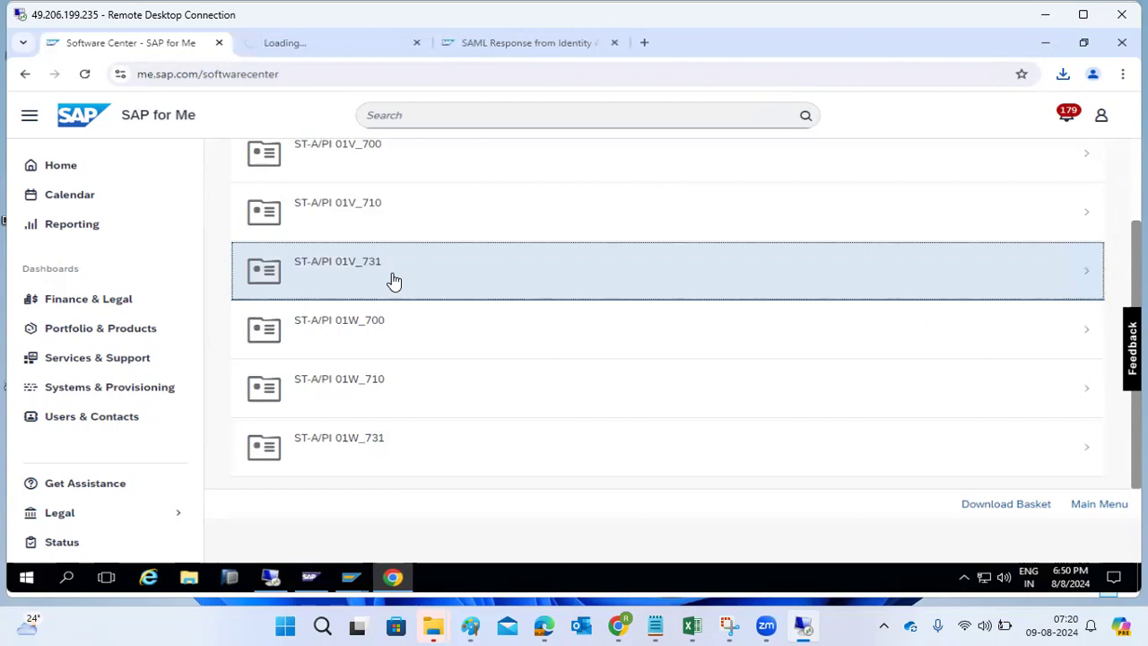
{"action": "left_click", "coordinate": [394, 281]}
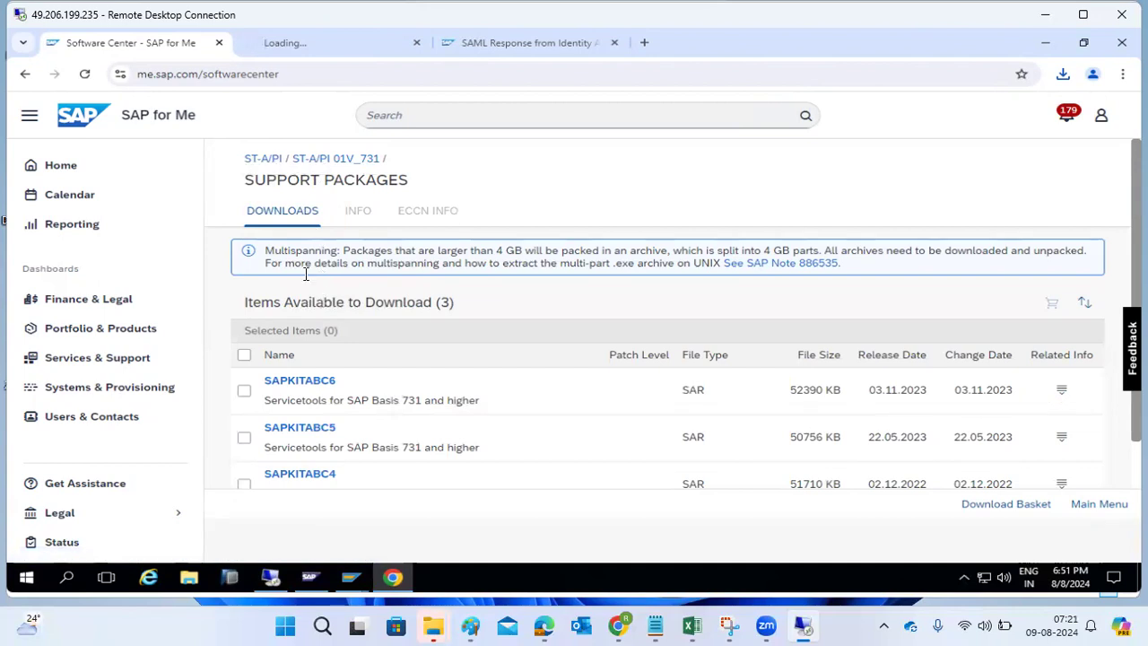
- Return via the ST-A/PI breadcrumb to the Support Packages and Patches – S category list
{"action": "left_click", "coordinate": [266, 159]}
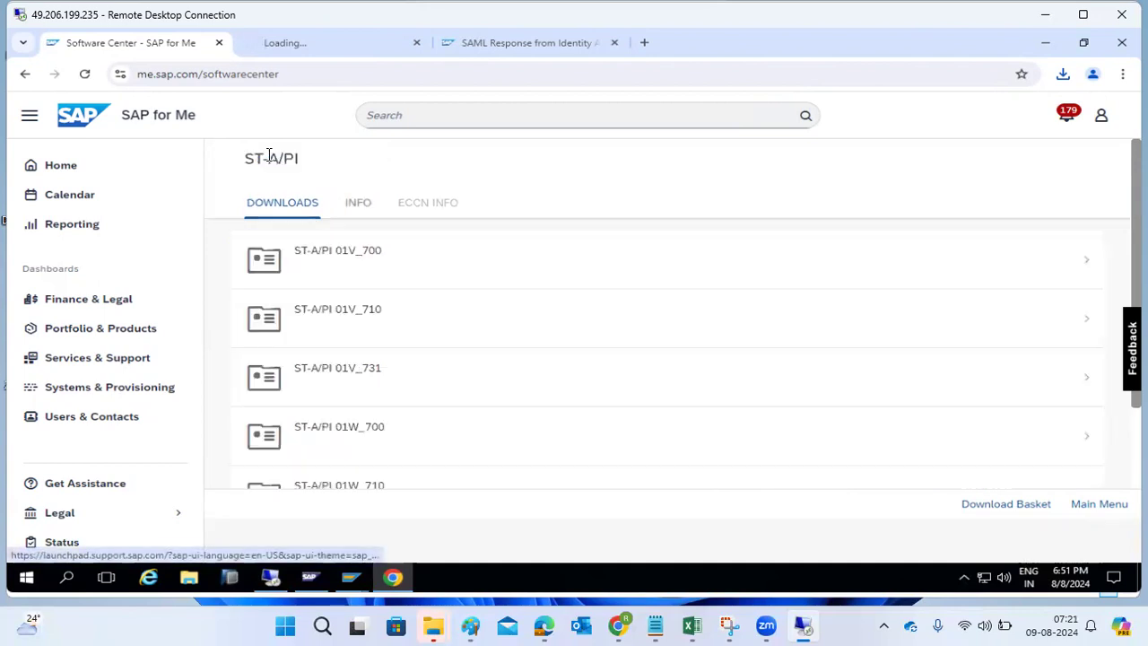
{"action": "left_click", "coordinate": [25, 75]}
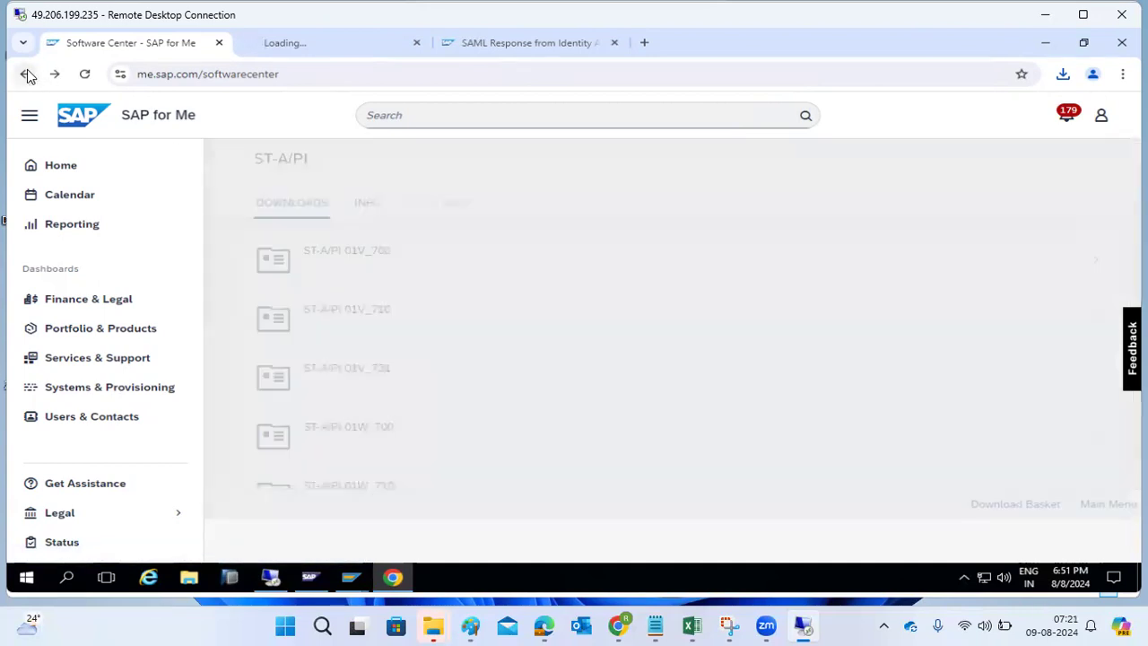
{"action": "scroll", "coordinate": [315, 264], "scroll_direction": "up", "scroll_amount": 20}
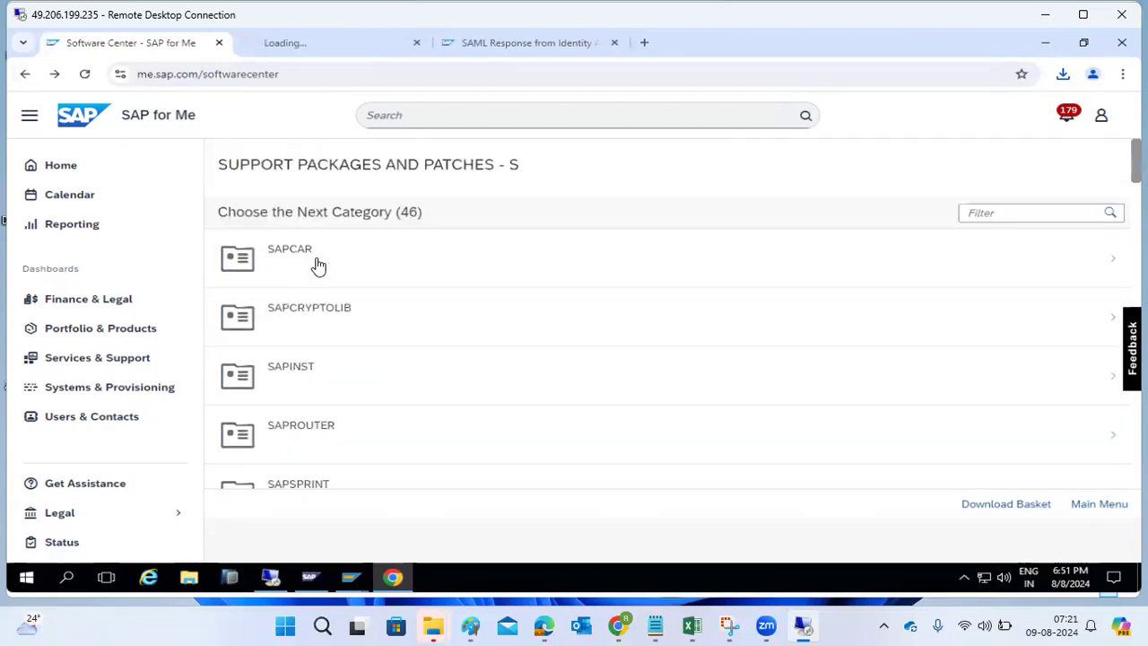
- List Installations and Upgrades products starting with S in the alphabetical index
{"action": "left_click_drag", "start_coordinate": [219, 163], "coordinate": [407, 159]}
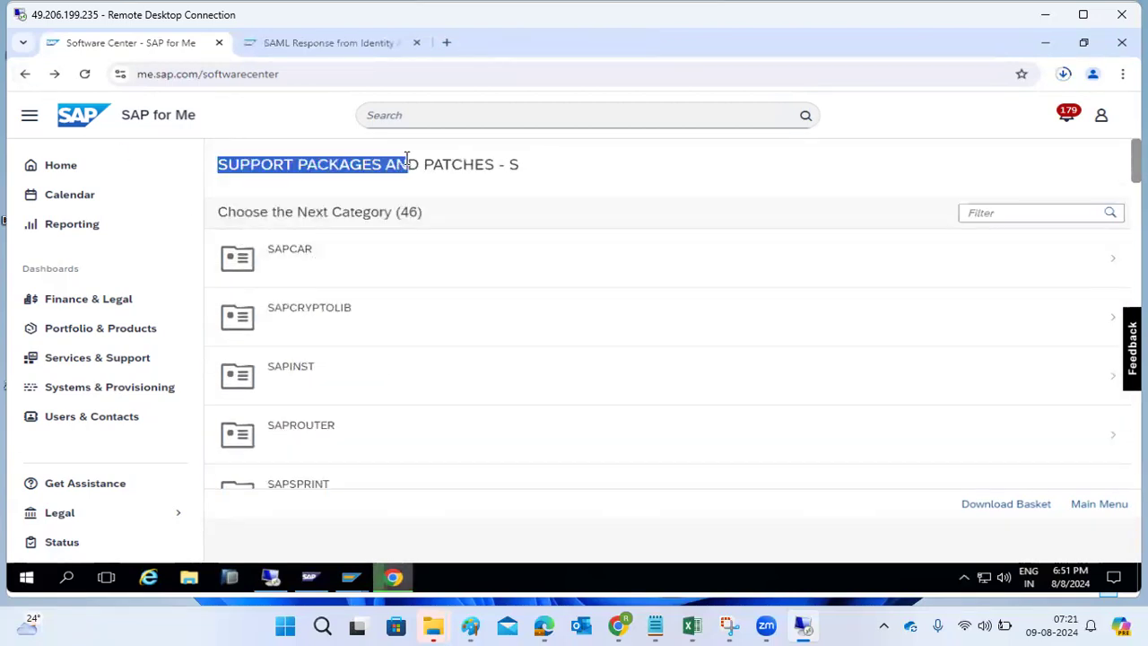
{"action": "left_click", "coordinate": [25, 74]}
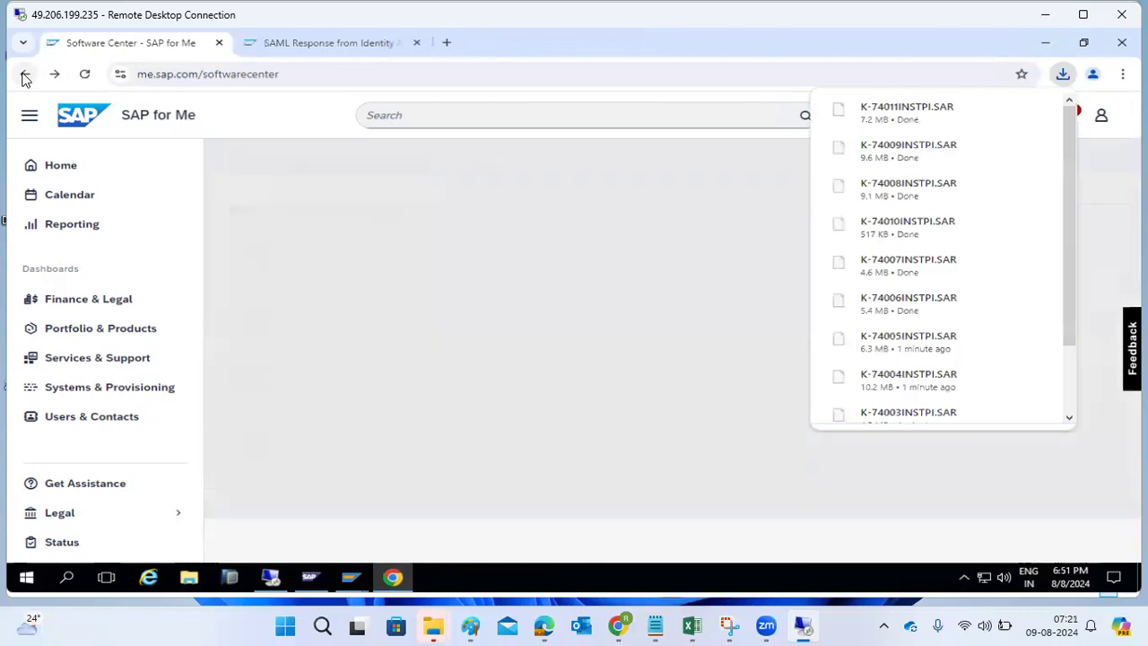
{"action": "left_click", "coordinate": [253, 210]}
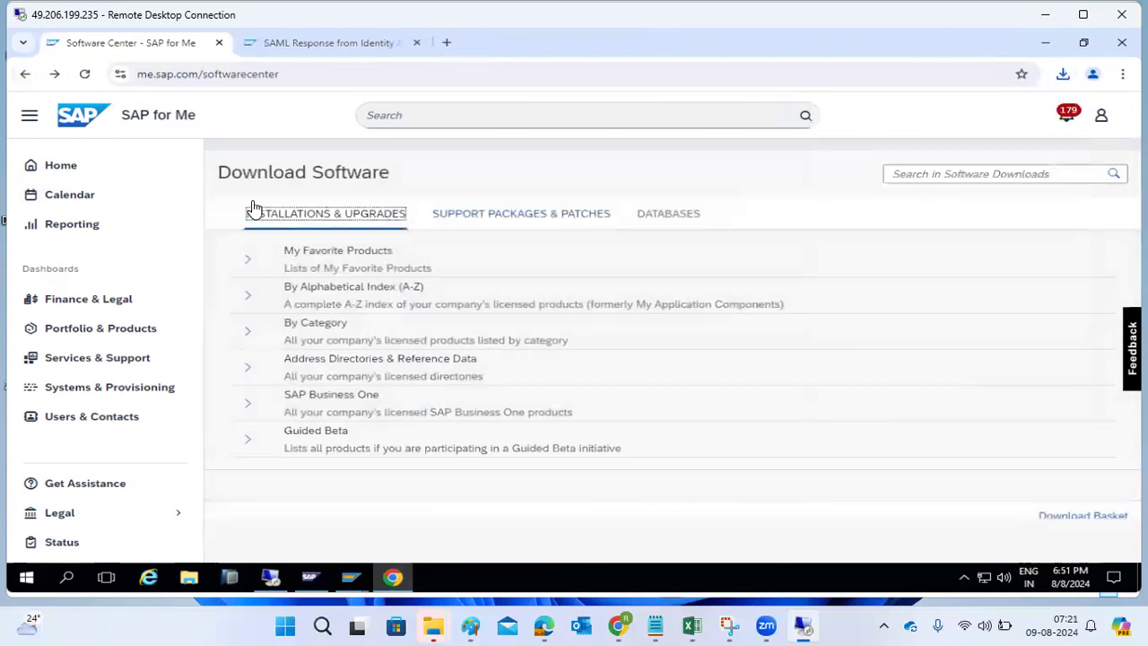
{"action": "left_click", "coordinate": [248, 295]}
{"action": "scroll", "coordinate": [321, 415], "scroll_direction": "down", "scroll_amount": 5}
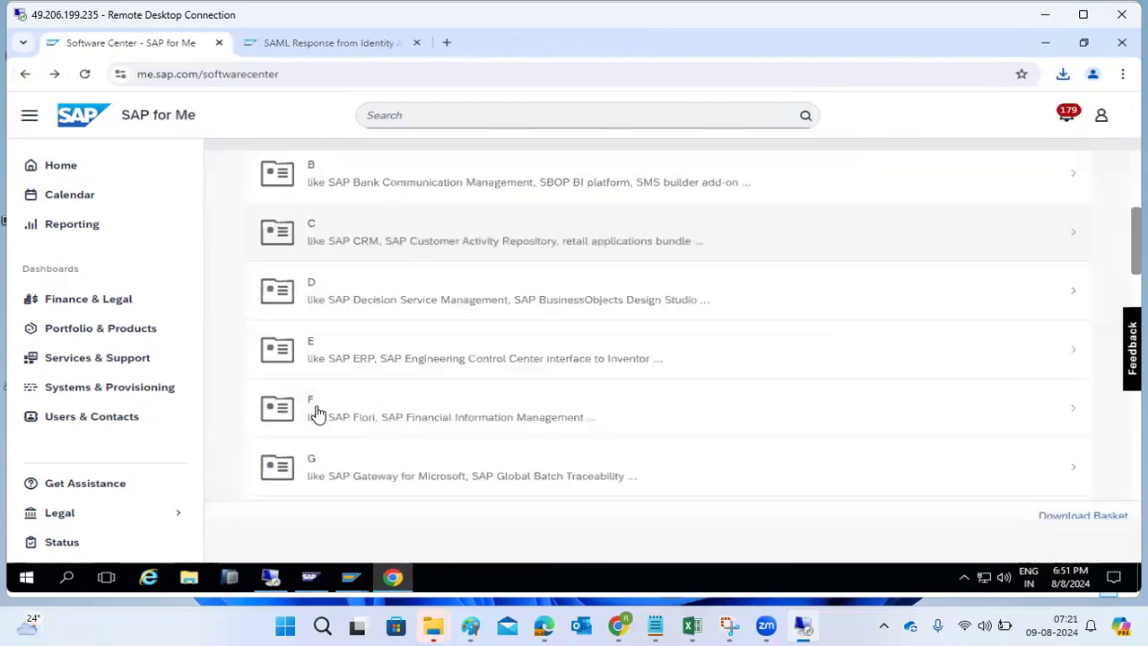
{"action": "scroll", "coordinate": [325, 423], "scroll_direction": "down", "scroll_amount": 7}
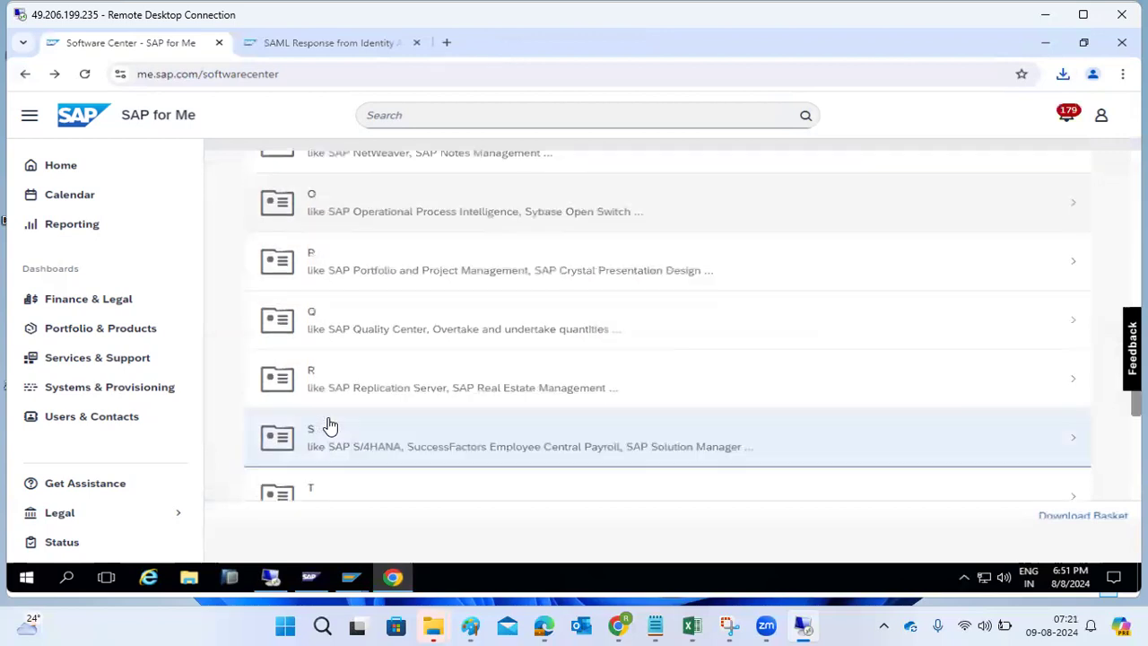
{"action": "left_click", "coordinate": [330, 425]}
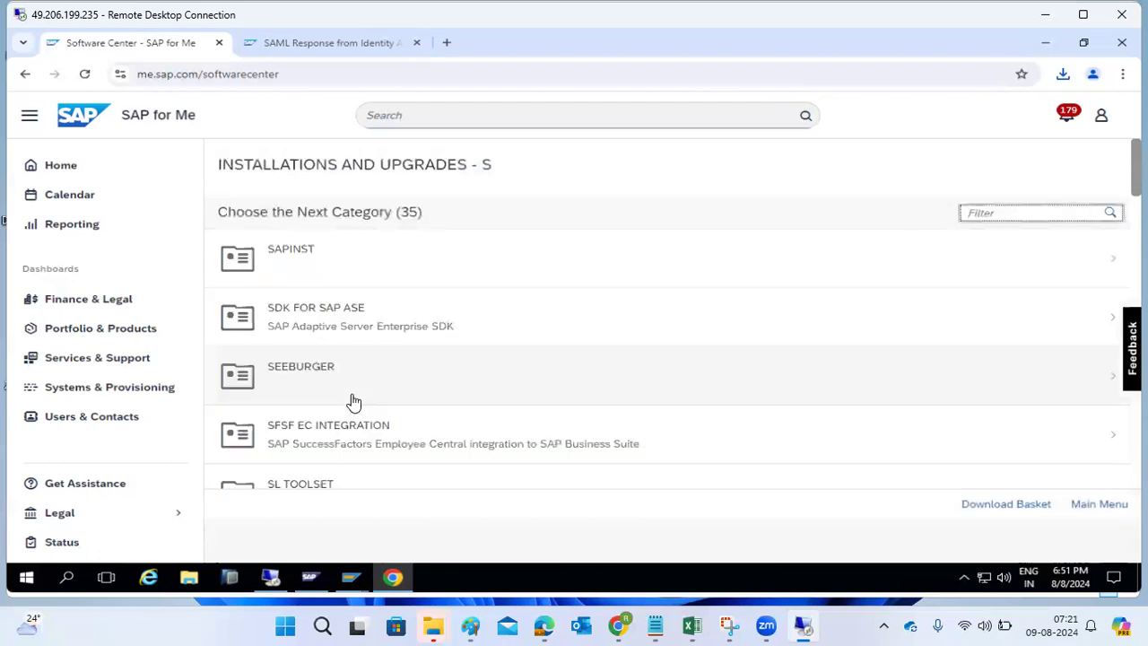
- Browse the SL TOOLSET 1.0 installation downloads
{"action": "scroll", "coordinate": [355, 401], "scroll_direction": "down", "scroll_amount": 1}
{"action": "left_click", "coordinate": [352, 419]}
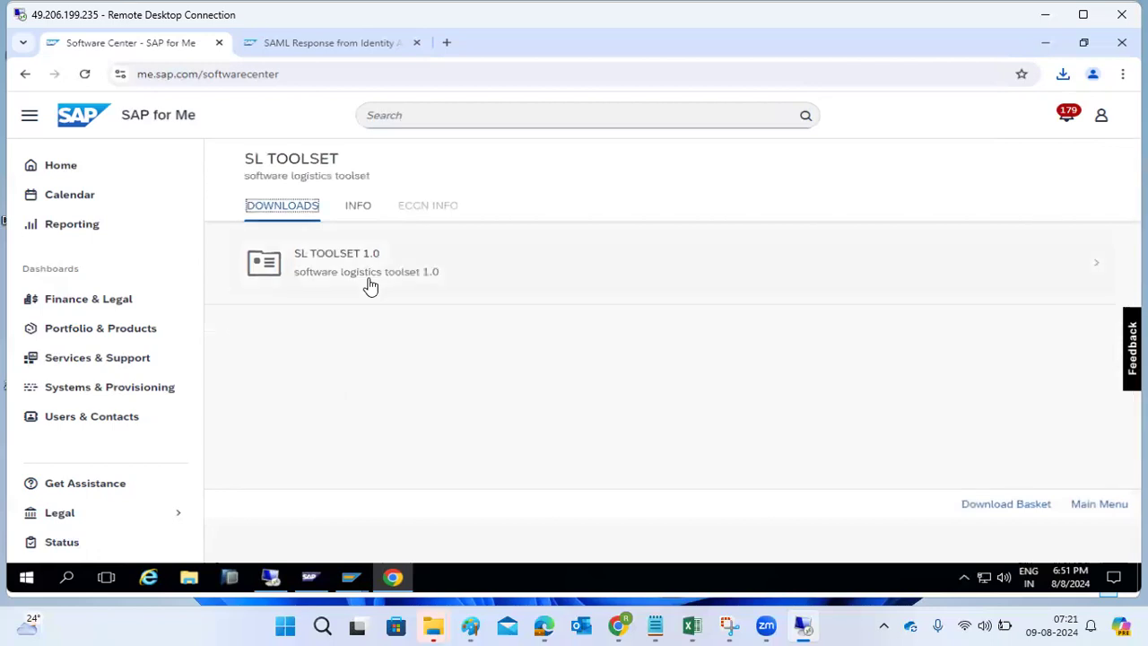
{"action": "left_click", "coordinate": [369, 285]}
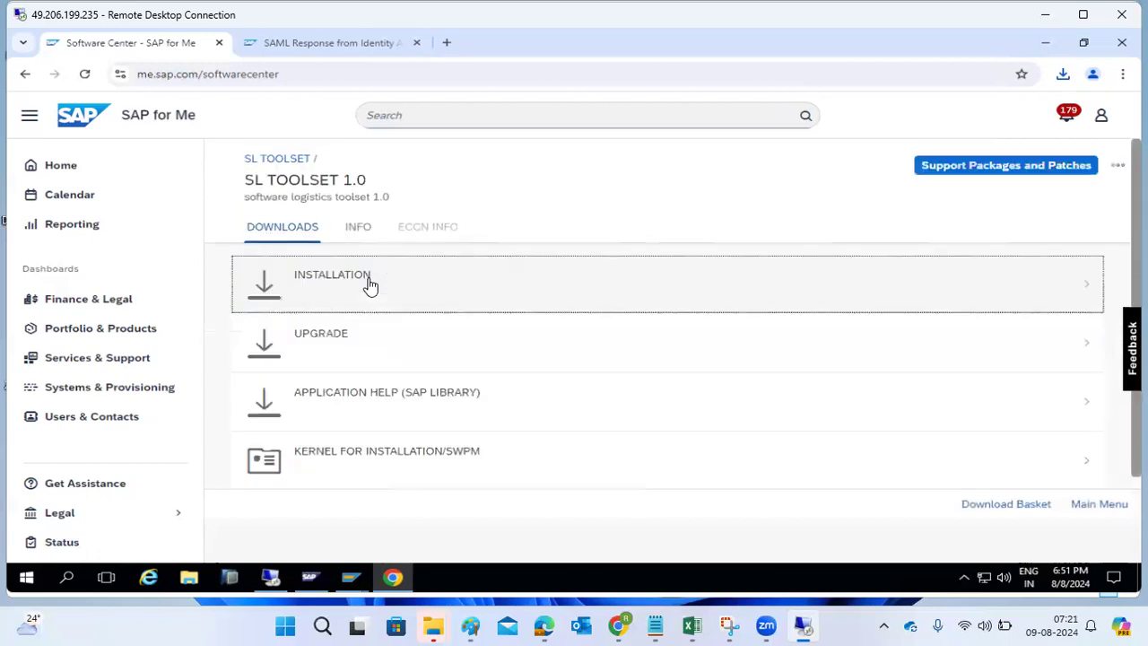
{"action": "left_click", "coordinate": [381, 305]}
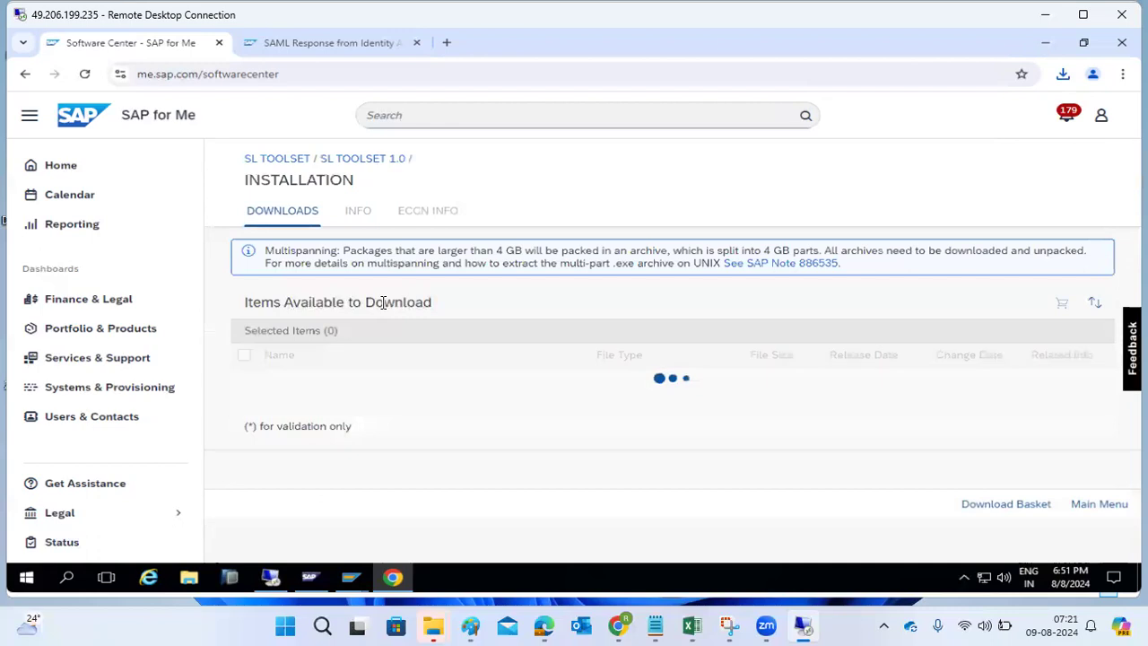
{"action": "scroll", "coordinate": [408, 385], "scroll_direction": "down", "scroll_amount": 2}
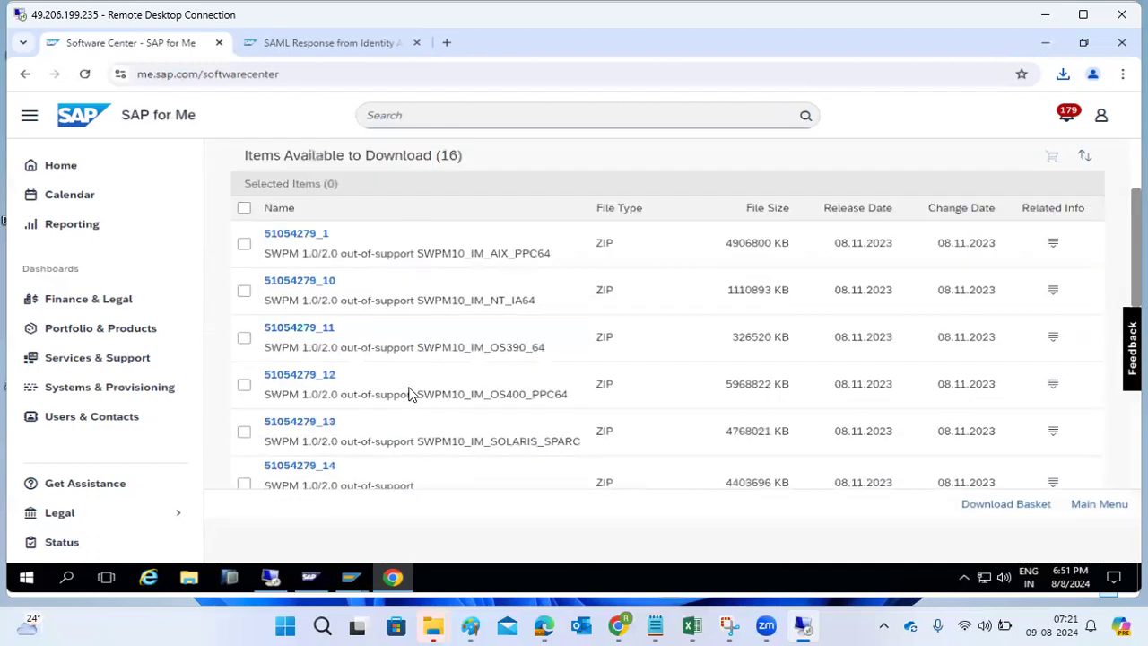
{"action": "scroll", "coordinate": [386, 368], "scroll_direction": "up", "scroll_amount": 2}
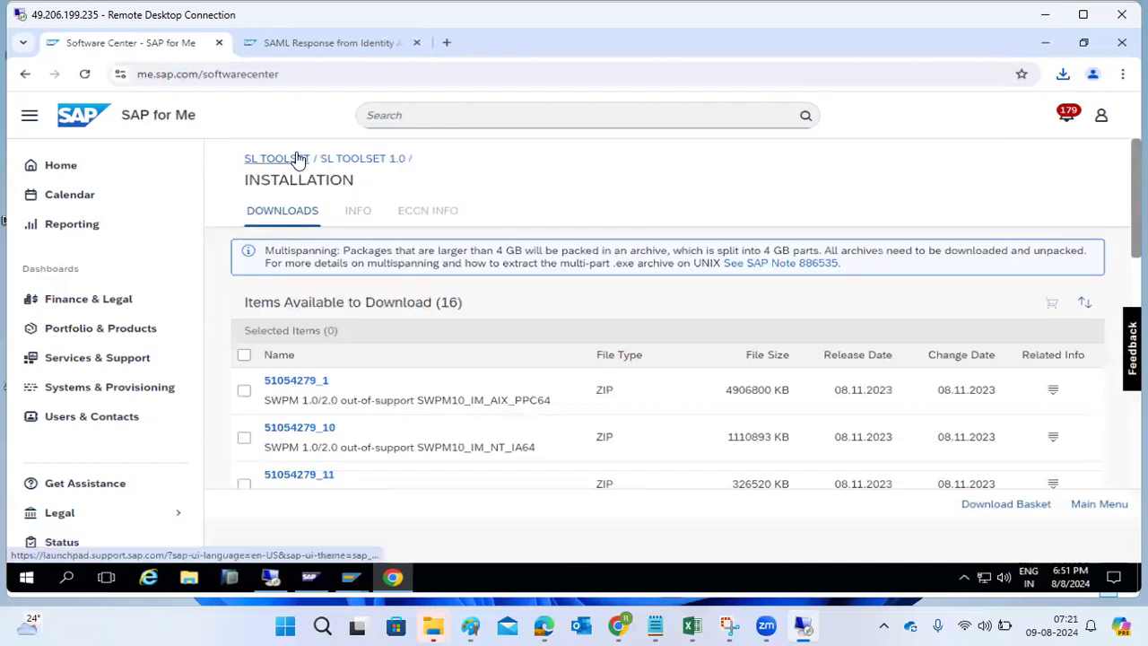
- Return to the S product list and open the ST-A/PI product
{"action": "left_click", "coordinate": [25, 77]}
{"action": "scroll", "coordinate": [343, 400], "scroll_direction": "down", "scroll_amount": 2}
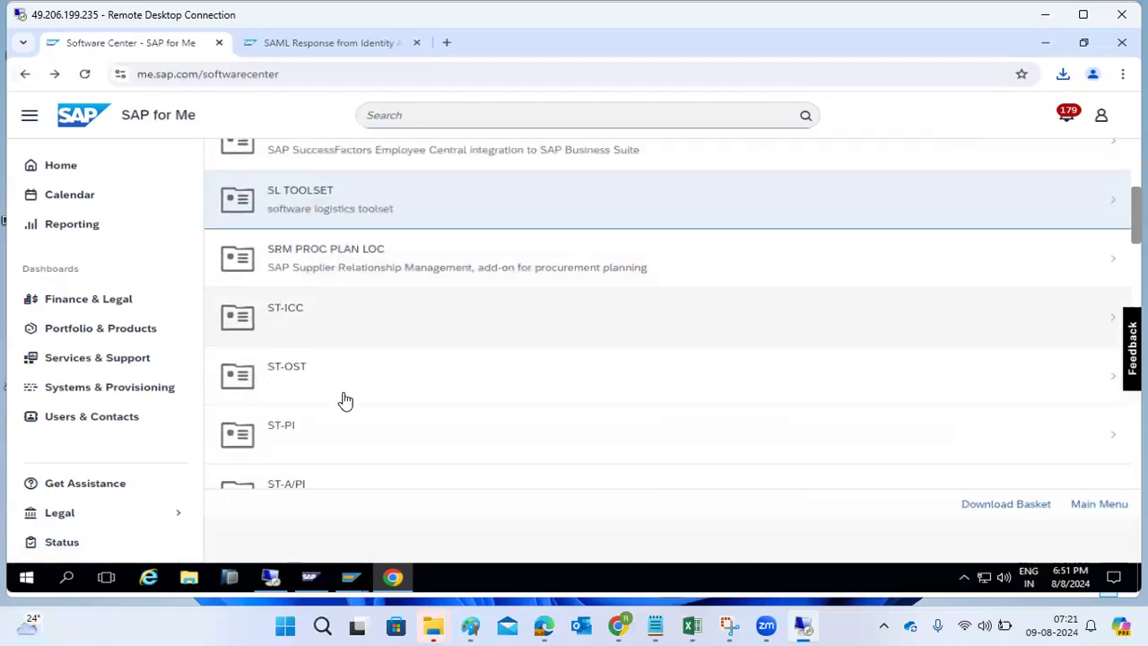
{"action": "scroll", "coordinate": [356, 418], "scroll_direction": "down", "scroll_amount": 2}
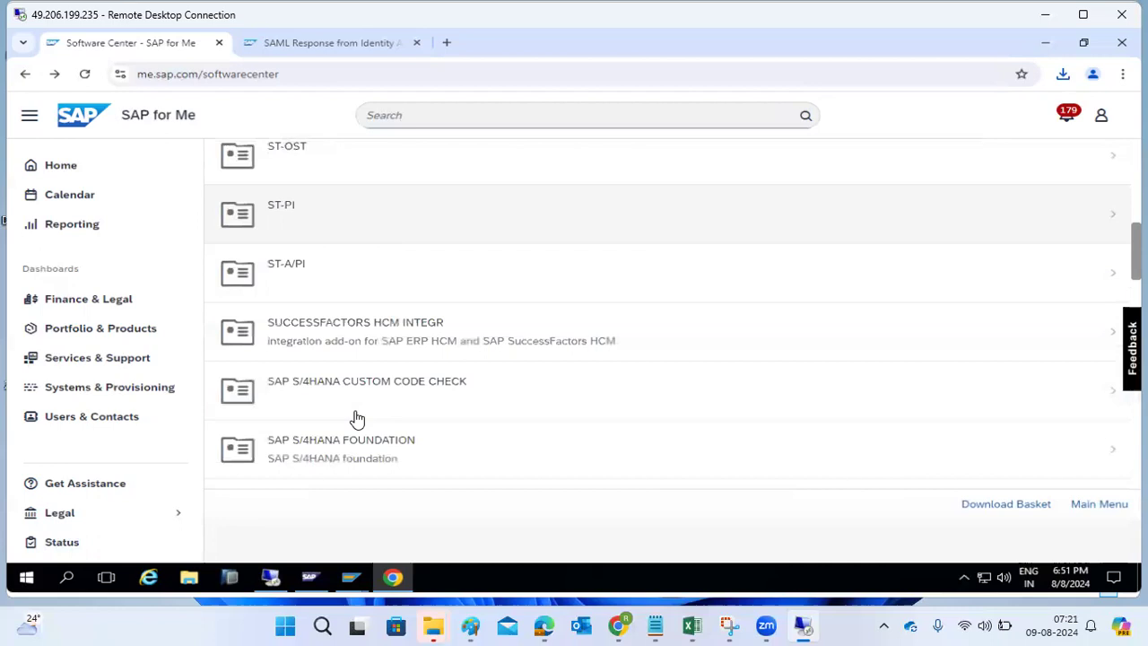
{"action": "left_click", "coordinate": [313, 272]}
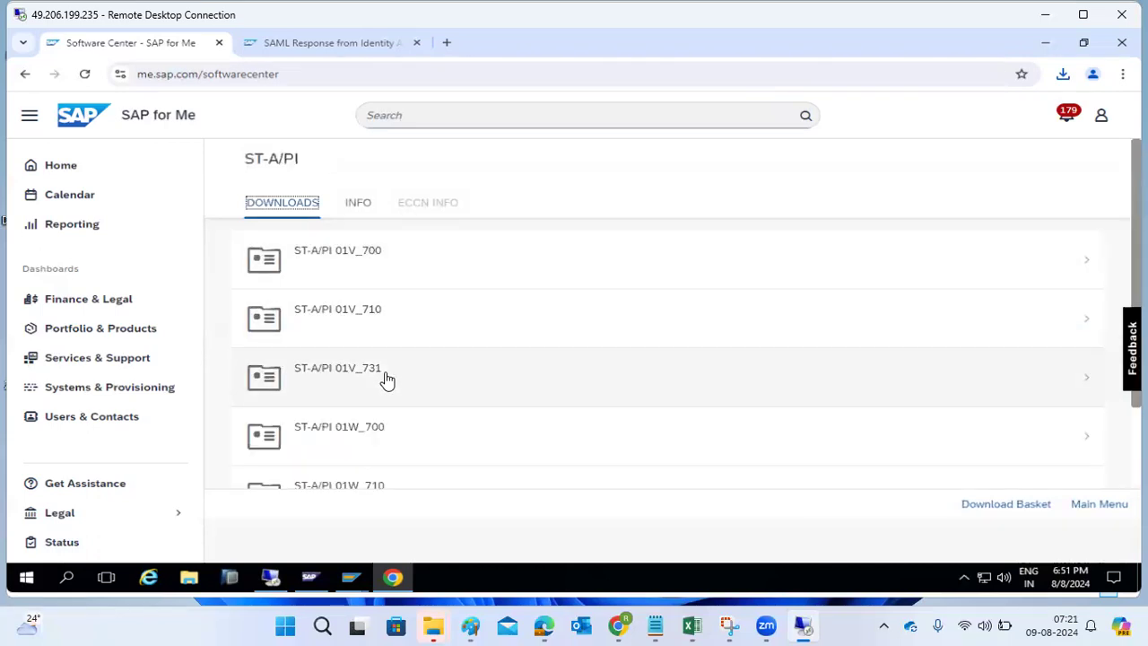
- Download SAPKITABC3 from the ST-A/PI 01V_731 INSTALLATION downloads
{"action": "left_click", "coordinate": [385, 380]}
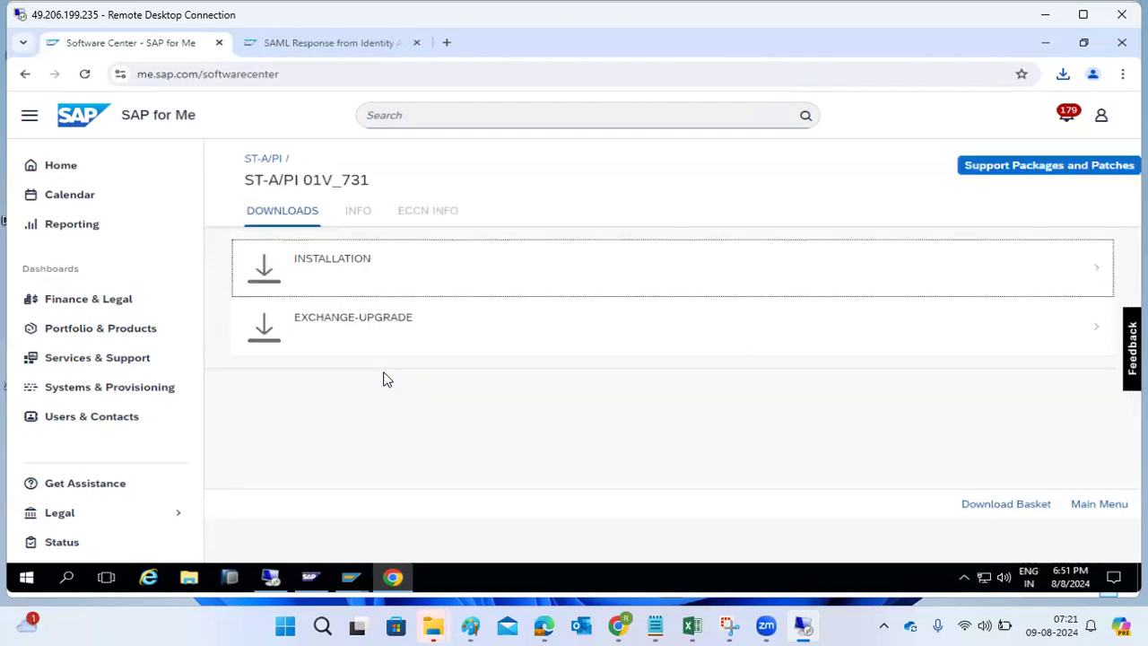
{"action": "left_click", "coordinate": [350, 273]}
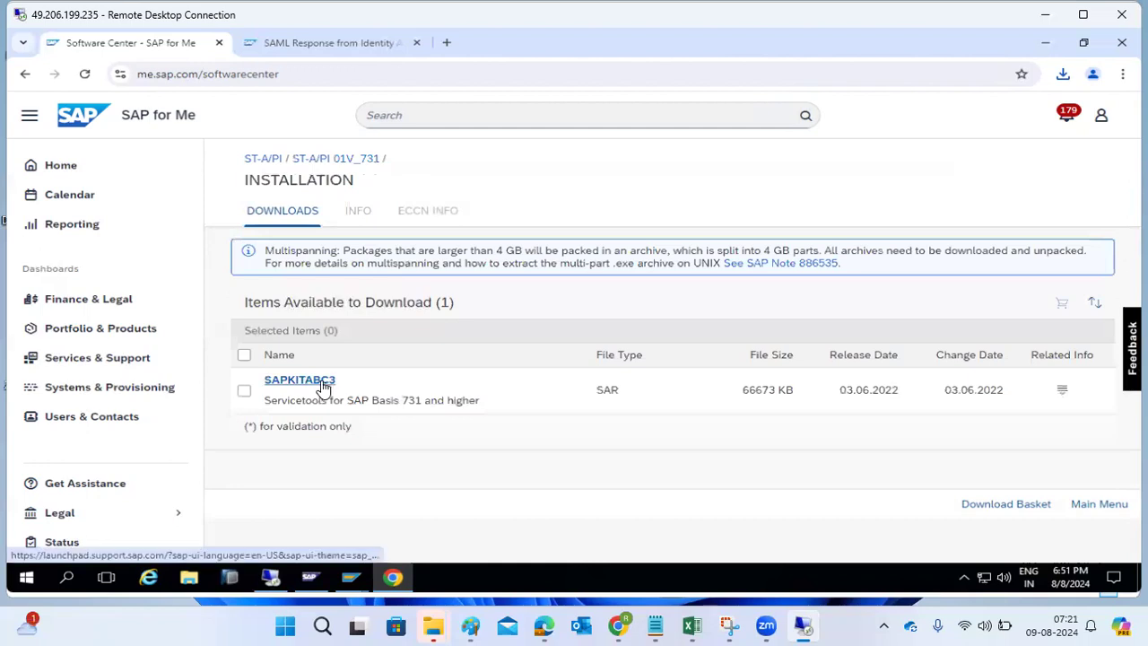
{"action": "left_click", "coordinate": [322, 383]}
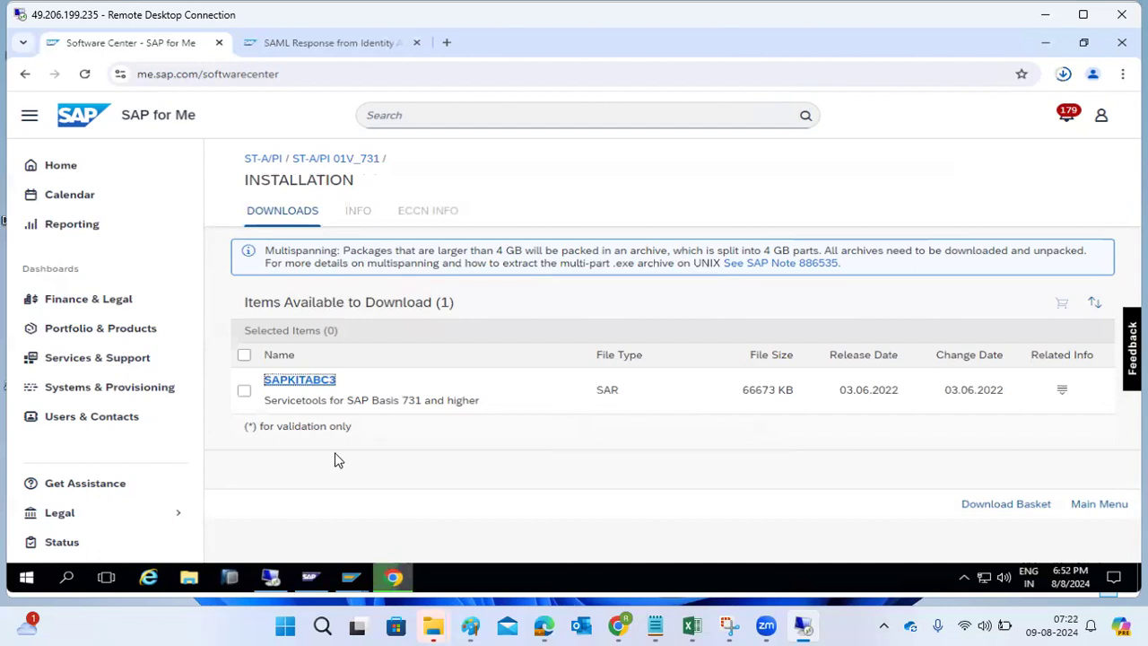
- In Downloads sorted newest first, cut the twelve new SAR files from KITABC3.SAR through KITABC7.SAR
{"action": "left_click", "coordinate": [191, 577]}
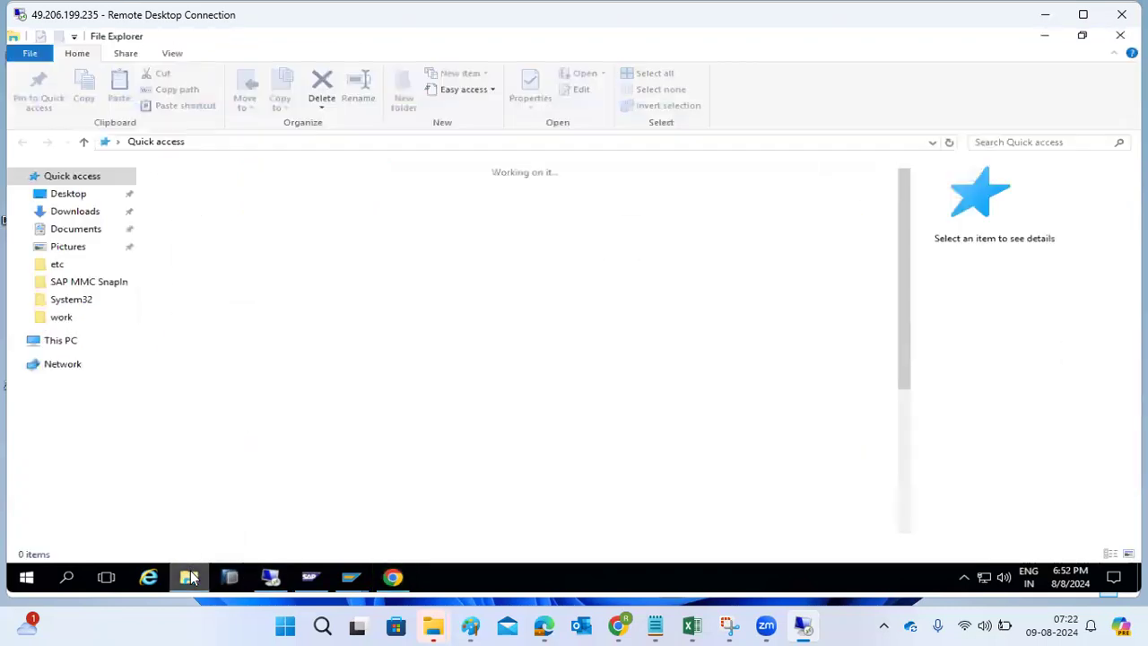
{"action": "left_click", "coordinate": [63, 210]}
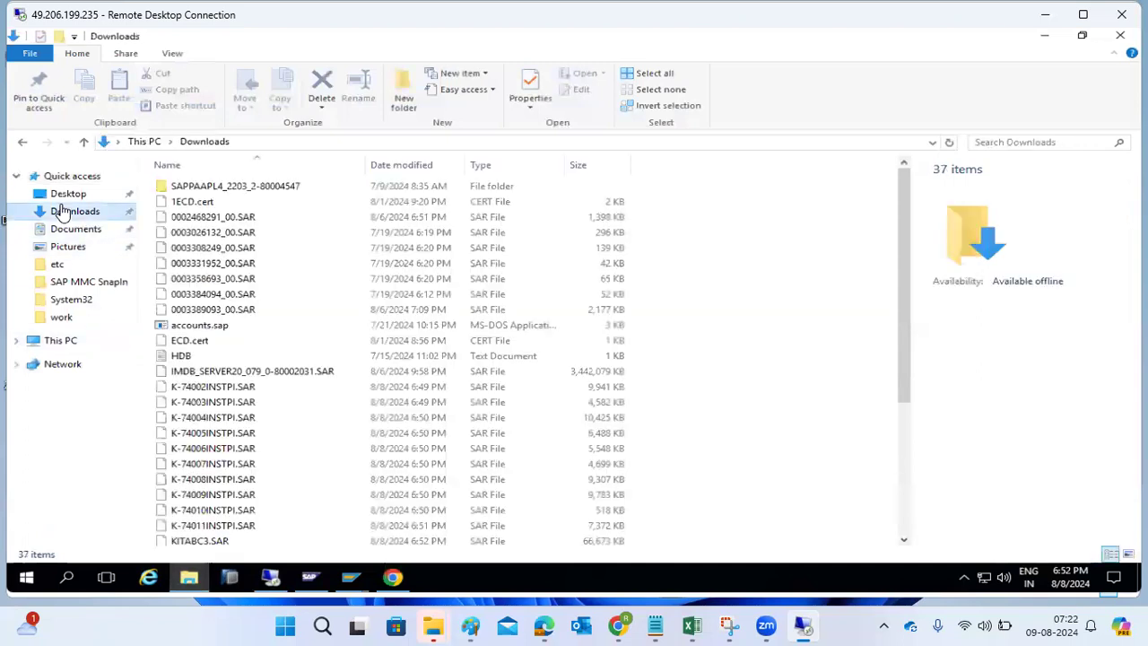
{"action": "left_click", "coordinate": [432, 166]}
{"action": "left_click", "coordinate": [215, 189]}
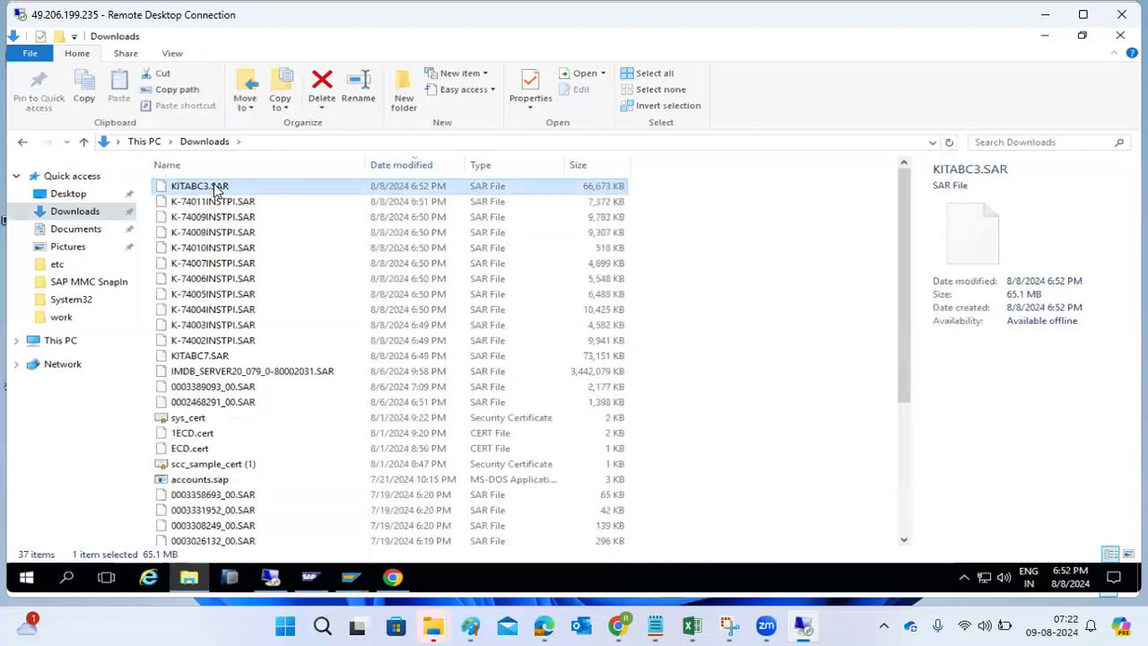
{"action": "left_click", "coordinate": [201, 355], "text": "shift"}
{"action": "right_click", "coordinate": [203, 346]}
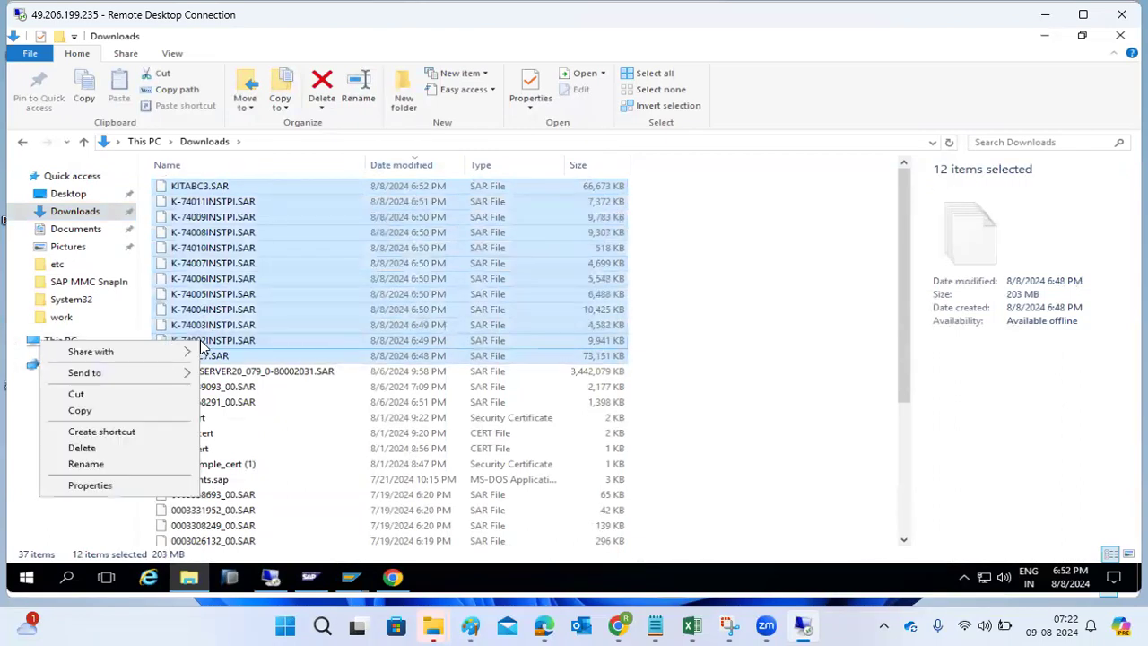
{"action": "left_click", "coordinate": [77, 395]}
- Permanently delete the IMDB_SERVER20_079_0-80002031.SAR archive with Shift+Delete
{"action": "left_click", "coordinate": [188, 375]}
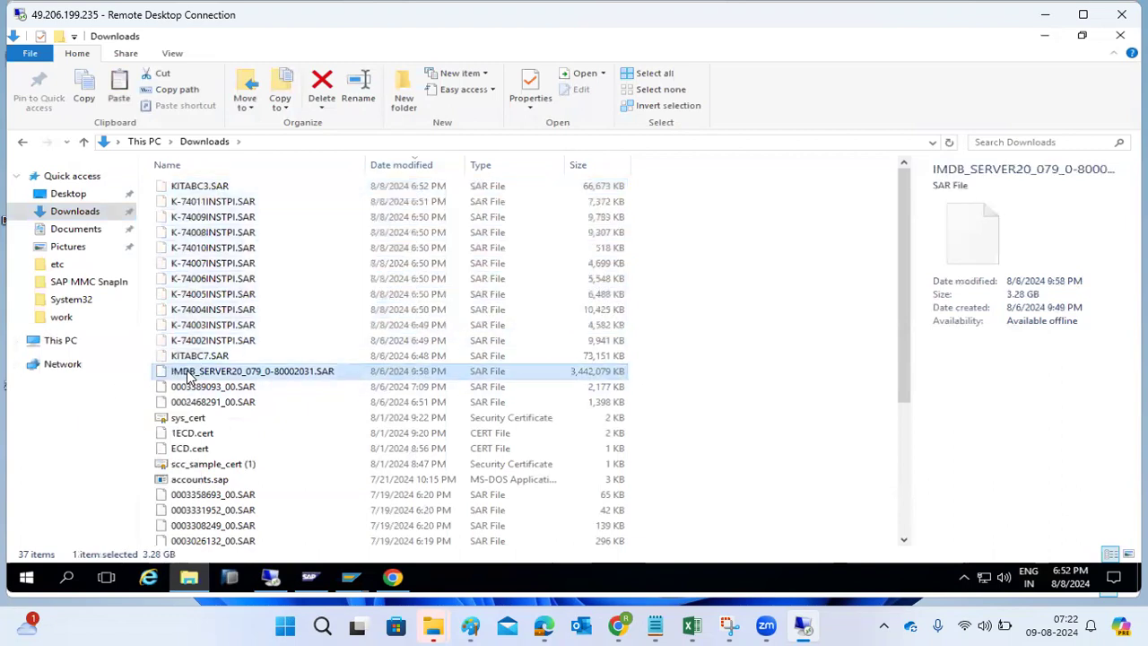
{"action": "key", "text": "shift+Delete"}
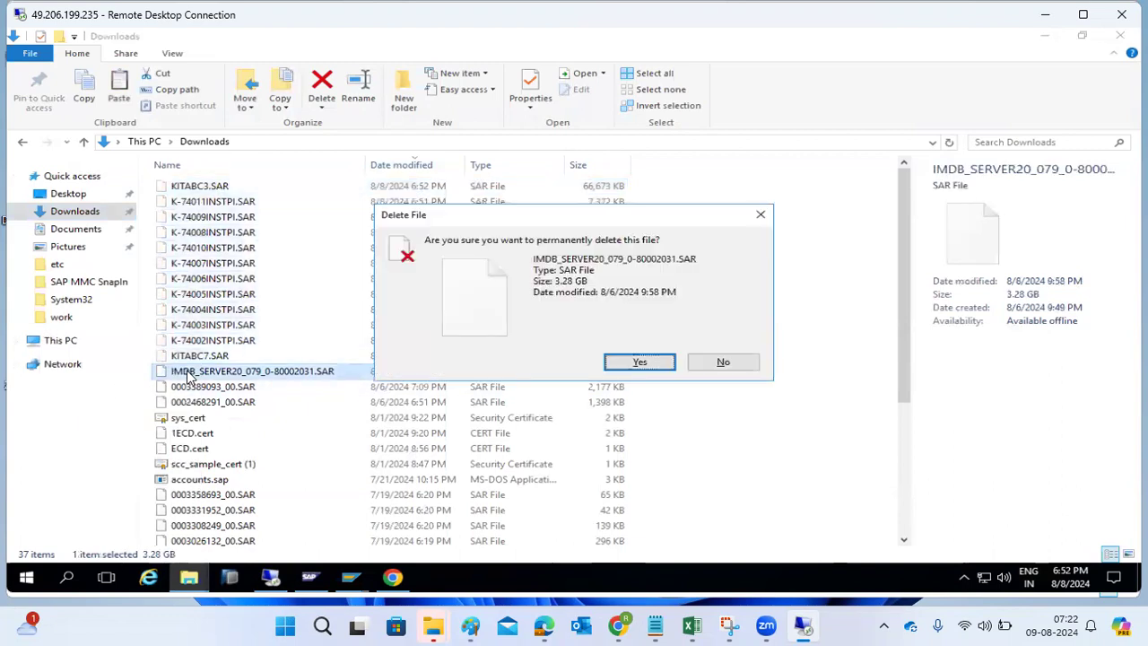
{"action": "left_click", "coordinate": [652, 362]}
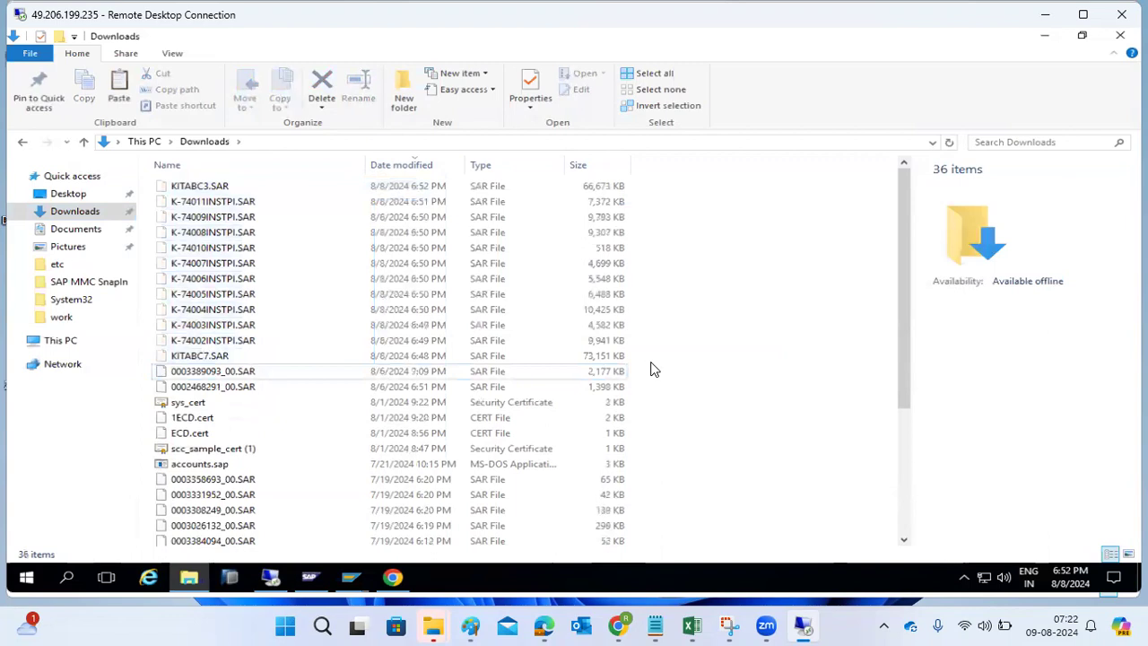
- Create a new folder named PLUGINS on Local Disk (C:)
{"action": "left_click", "coordinate": [71, 349]}
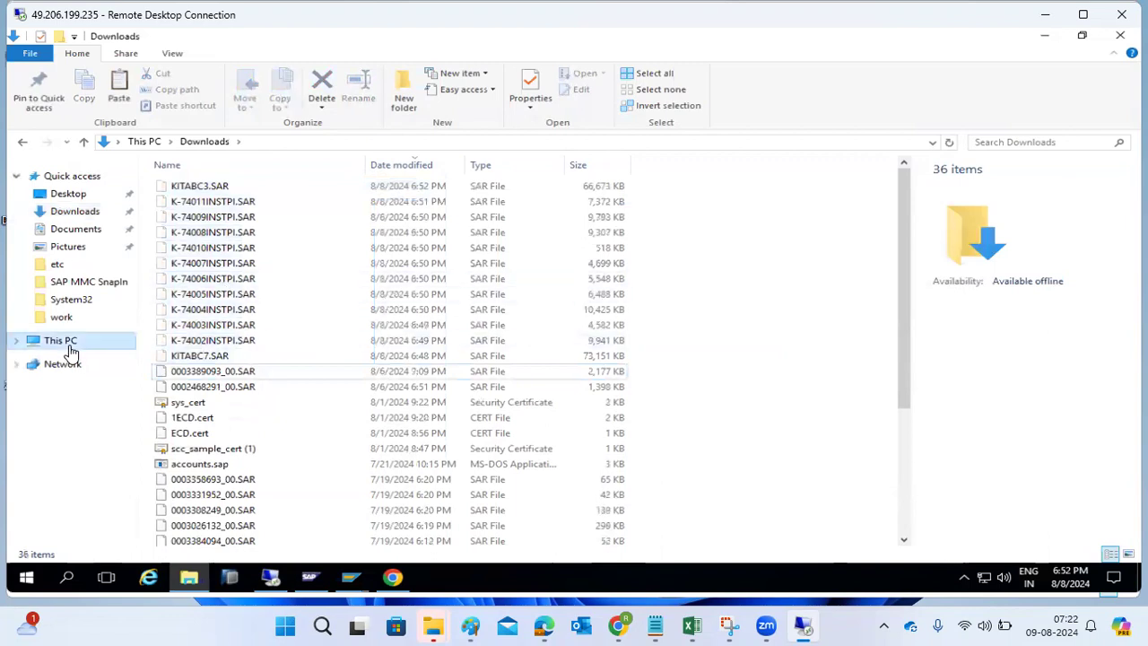
{"action": "double_click", "coordinate": [642, 304]}
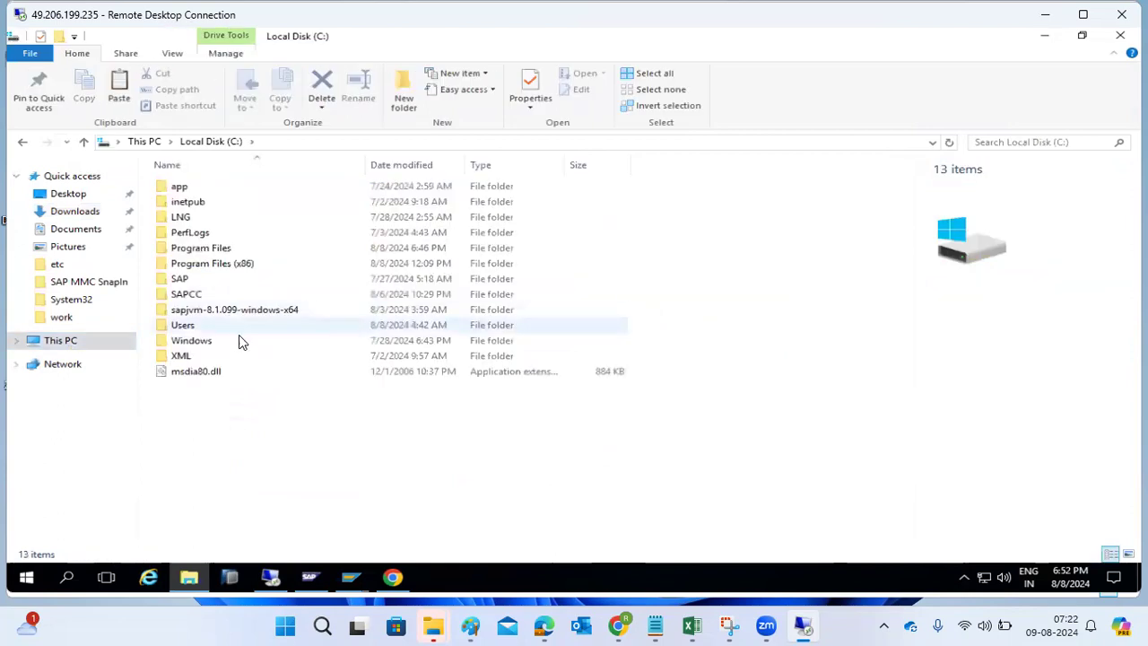
{"action": "right_click", "coordinate": [216, 435]}
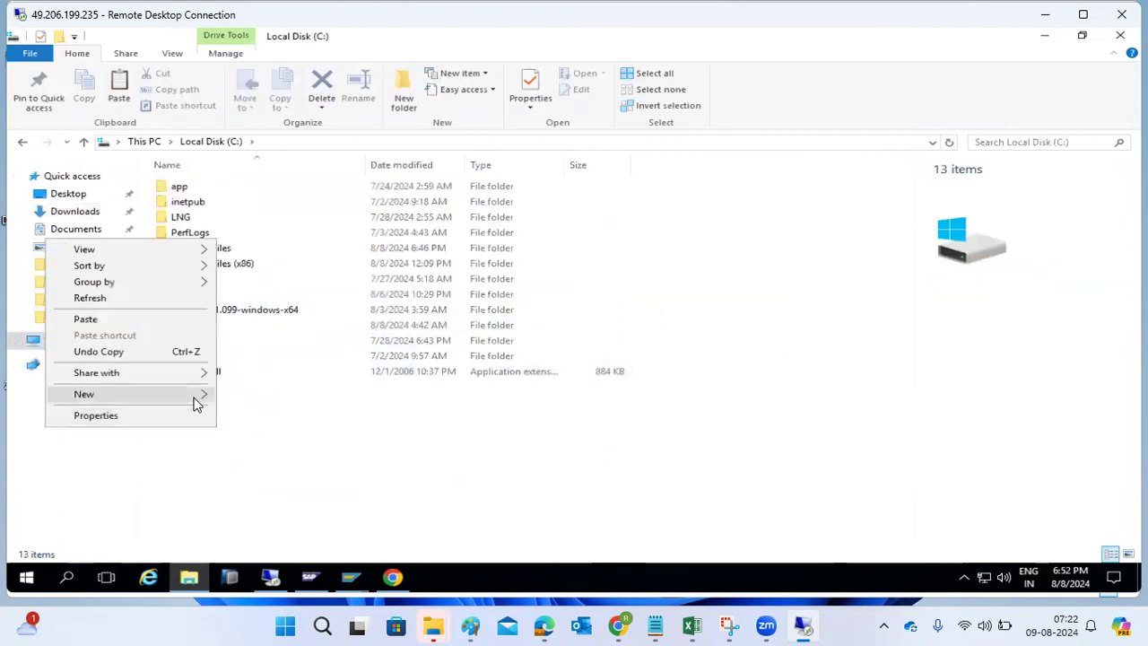
{"action": "mouse_move", "coordinate": [200, 395]}
{"action": "left_click", "coordinate": [254, 397]}
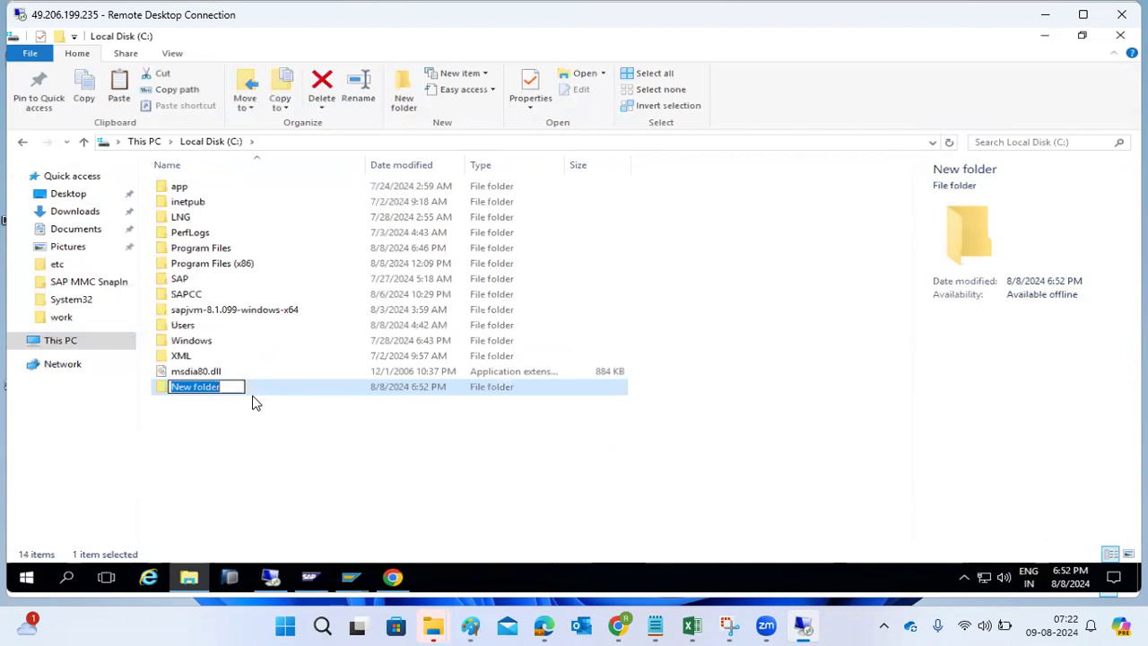
{"action": "type", "text": "PLU"}
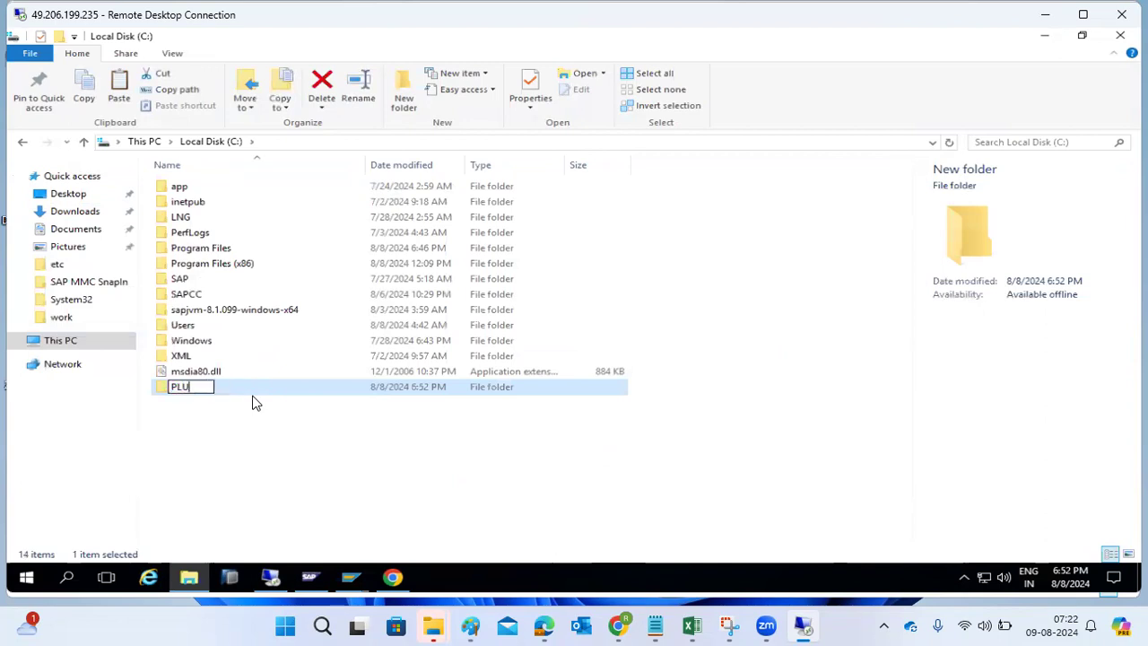
{"action": "key", "text": "Return"}
- Paste the twelve SAR files into the PLUGINS folder
{"action": "left_click", "coordinate": [238, 436]}
{"action": "double_click", "coordinate": [195, 394]}
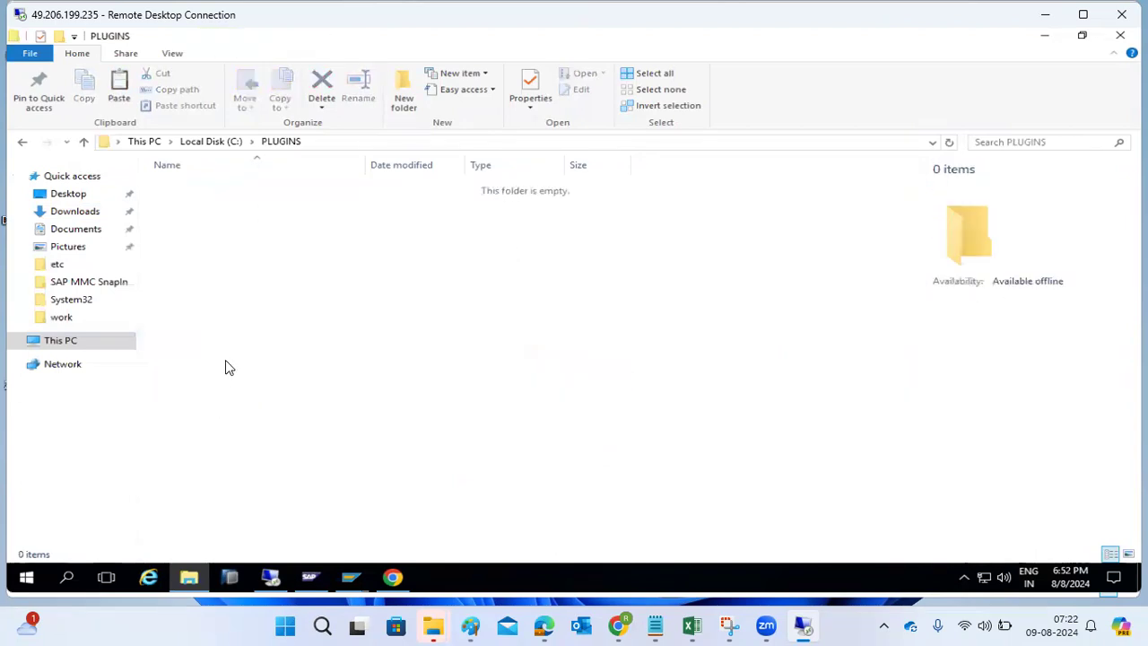
{"action": "key", "text": "ctrl+v"}
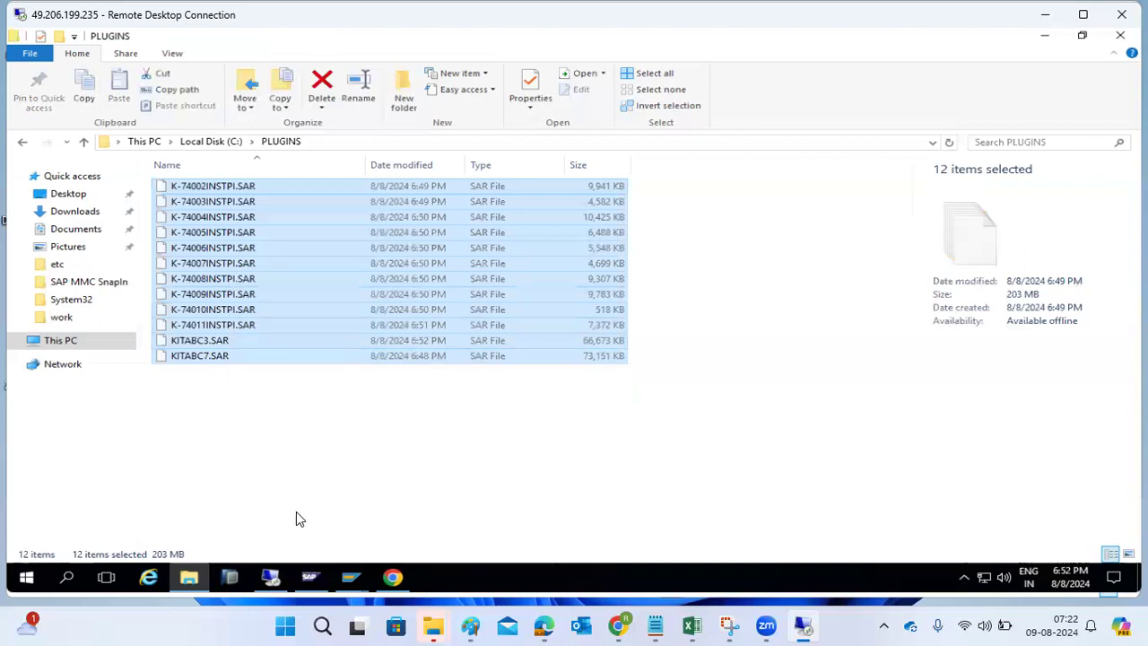
- Close the Installed Software and System: Status dialogs in the Support Package Manager
{"action": "left_click", "coordinate": [350, 577]}
{"action": "left_click", "coordinate": [376, 523]}
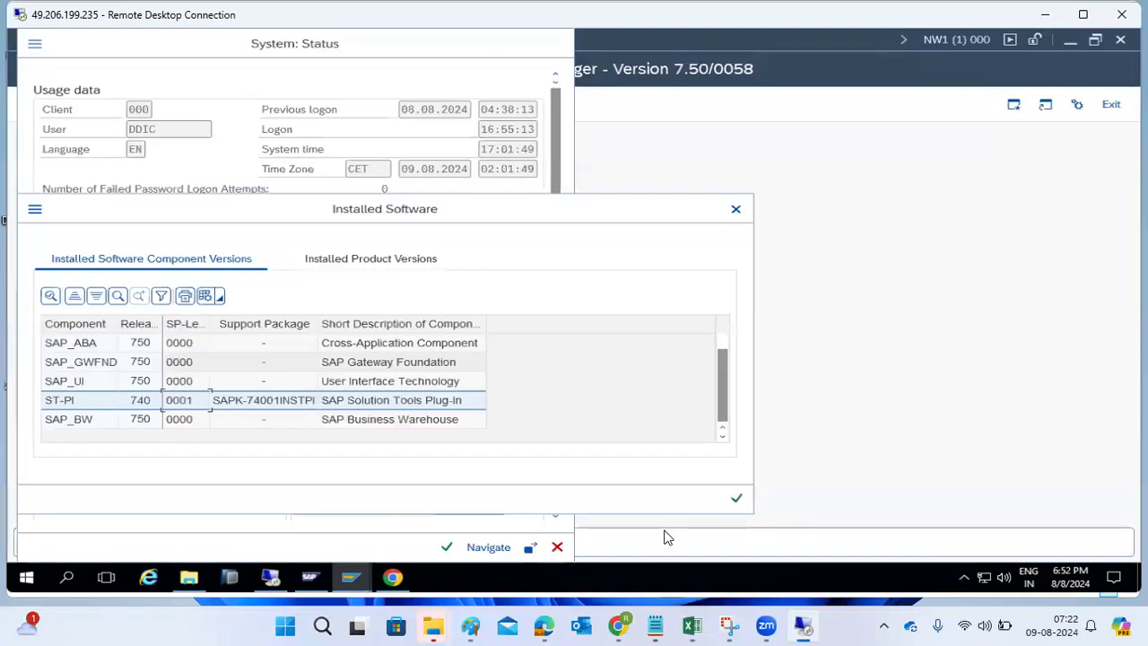
{"action": "left_click", "coordinate": [737, 498]}
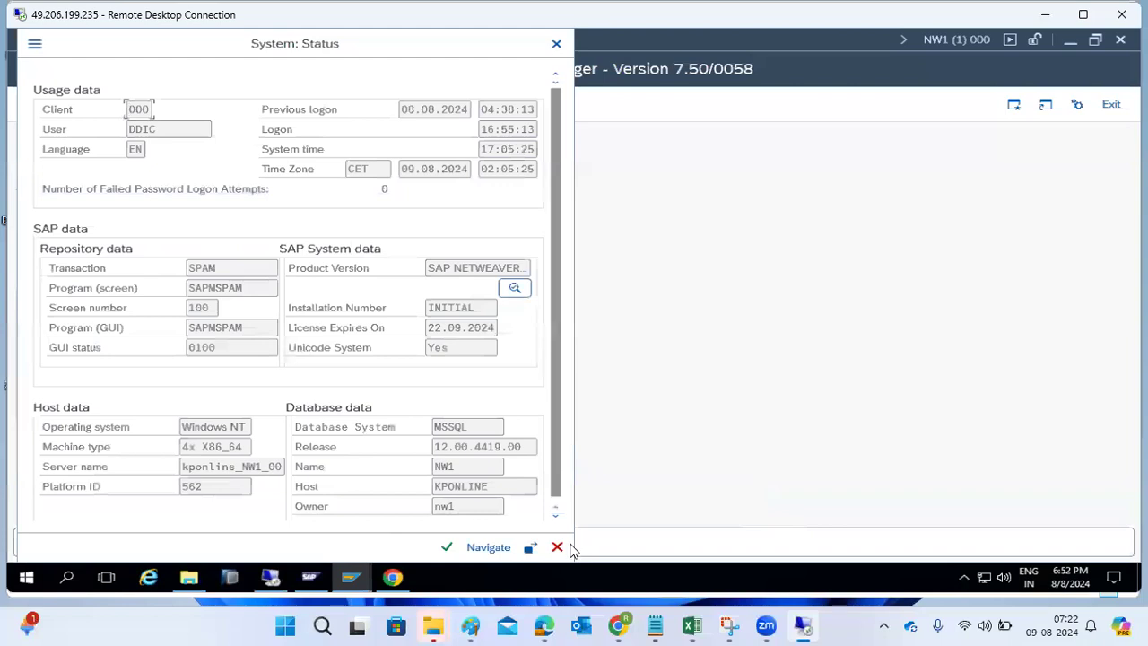
{"action": "left_click", "coordinate": [557, 547]}
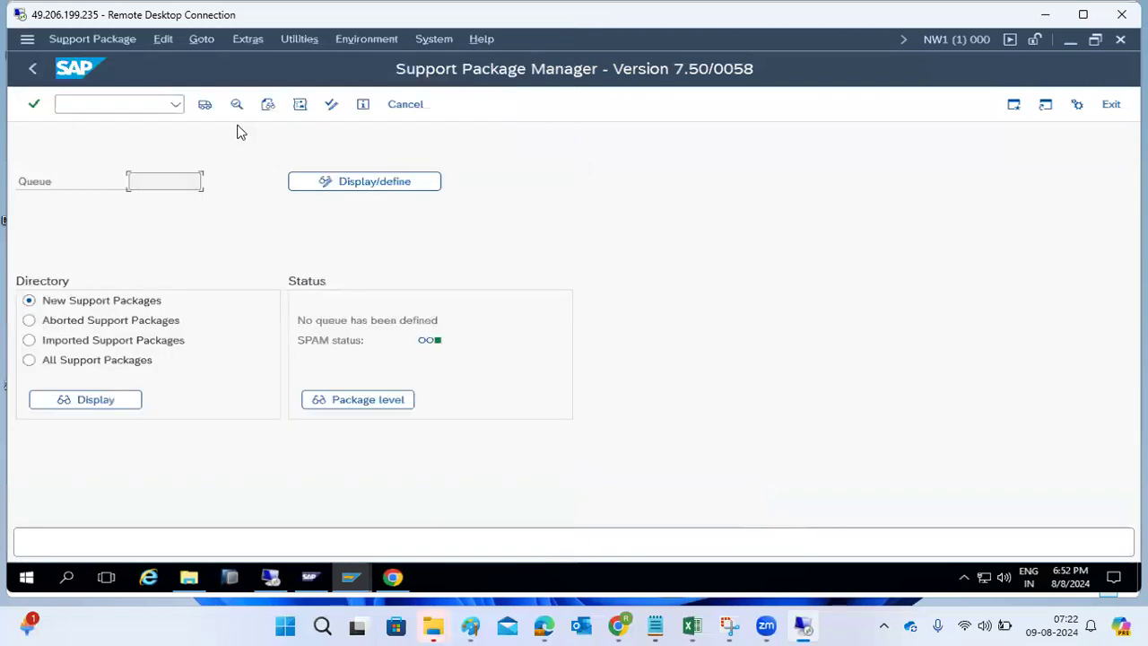
- Set SPAM parallel processes per R3trans to 10 and save the settings
{"action": "left_click", "coordinate": [294, 38]}
{"action": "mouse_move", "coordinate": [254, 42]}
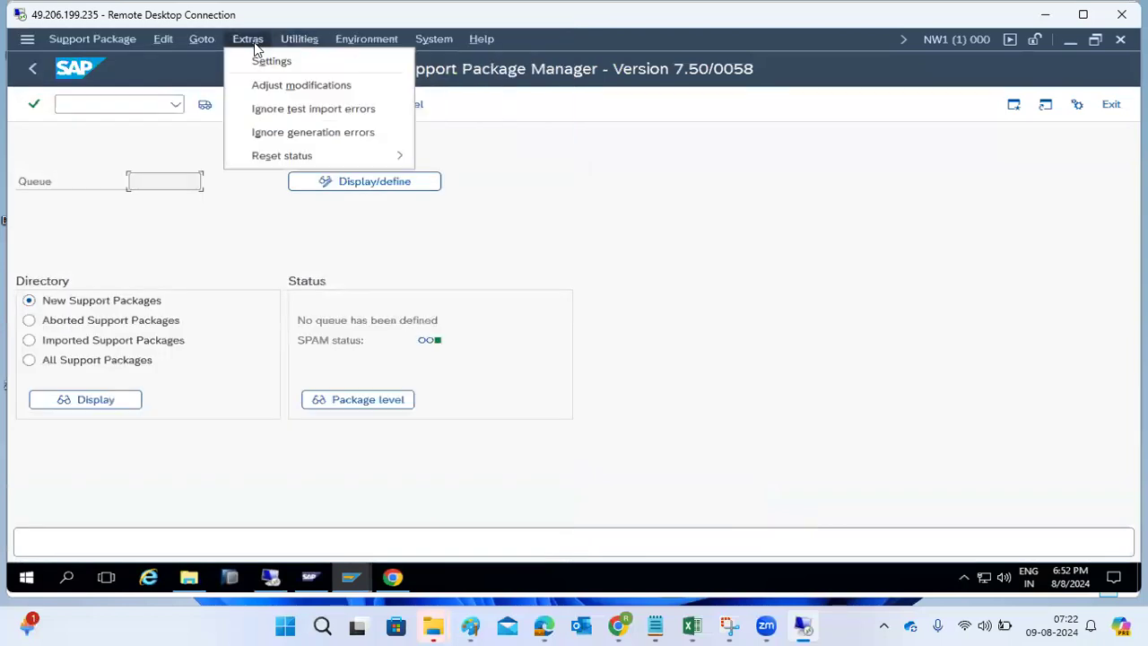
{"action": "left_click", "coordinate": [273, 60]}
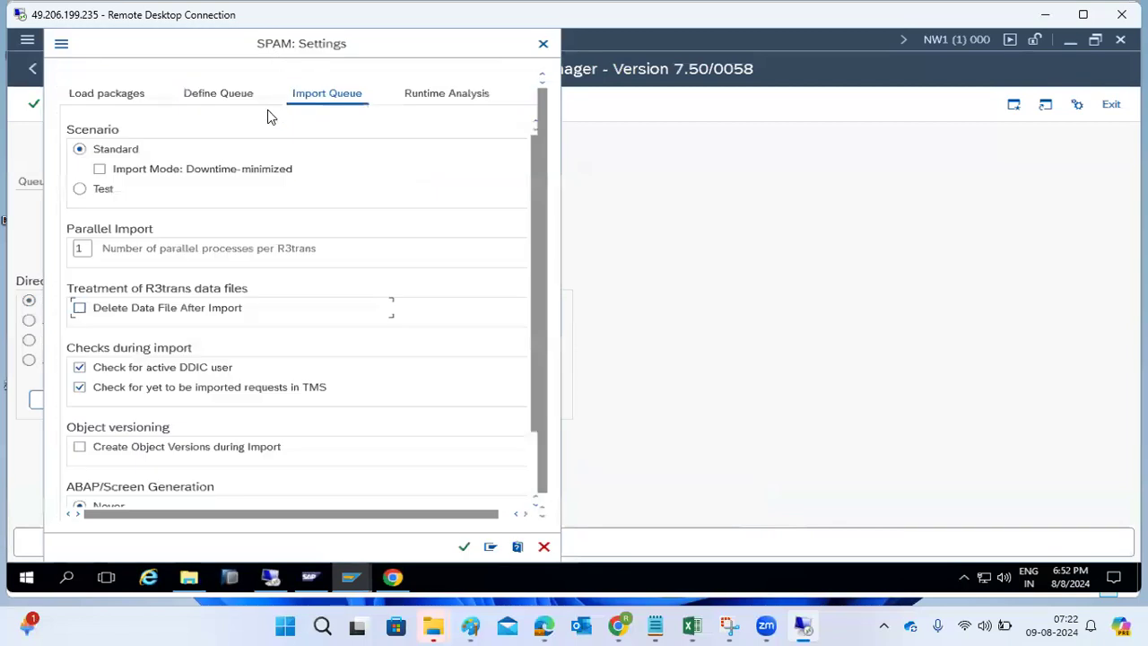
{"action": "left_click", "coordinate": [86, 248]}
{"action": "type", "text": "0"}
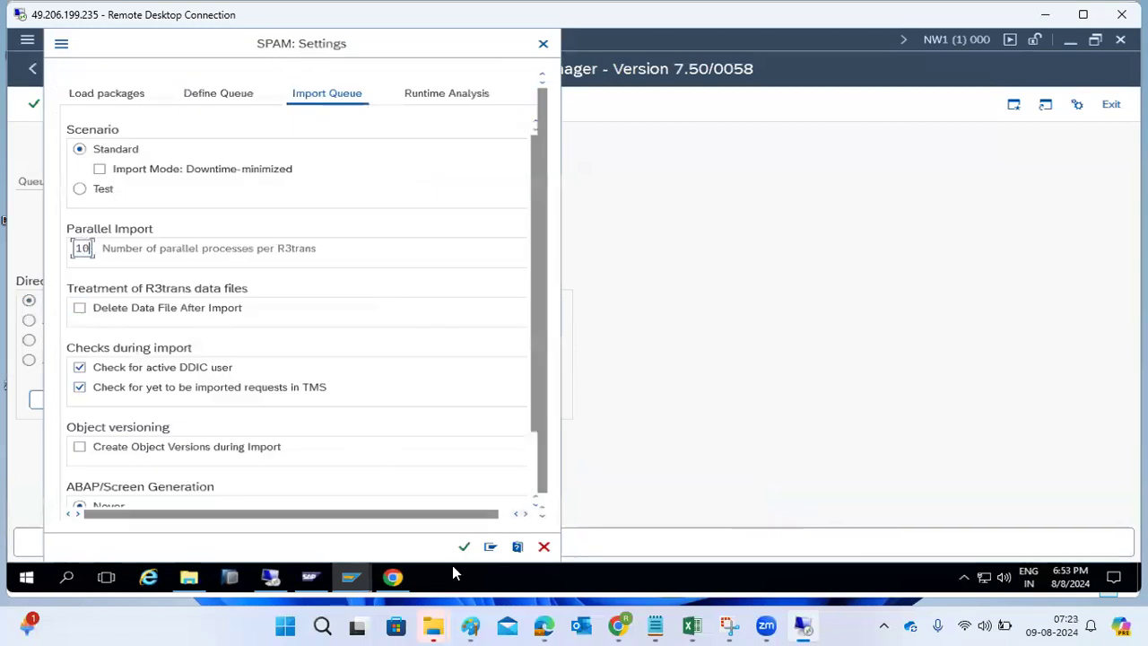
{"action": "left_click", "coordinate": [464, 549]}
{"action": "left_click", "coordinate": [460, 545]}
{"action": "left_click", "coordinate": [70, 103]}
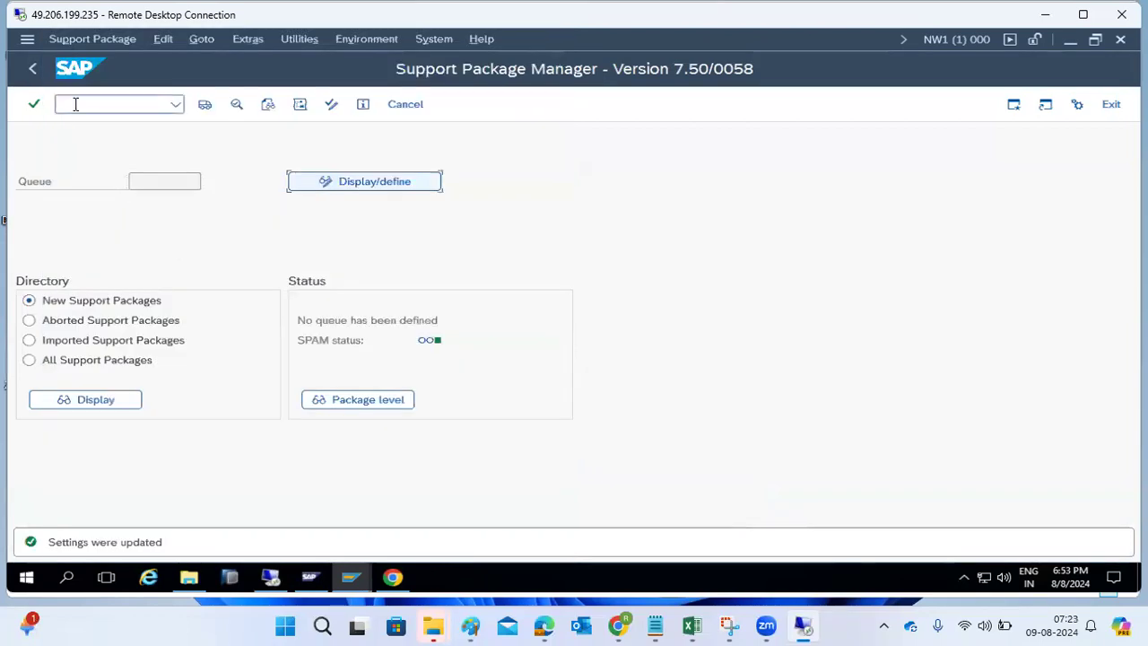
- Start the Add-On Installation Tool with transaction SAINT
{"action": "left_click", "coordinate": [35, 69]}
{"action": "type", "text": "sai"}
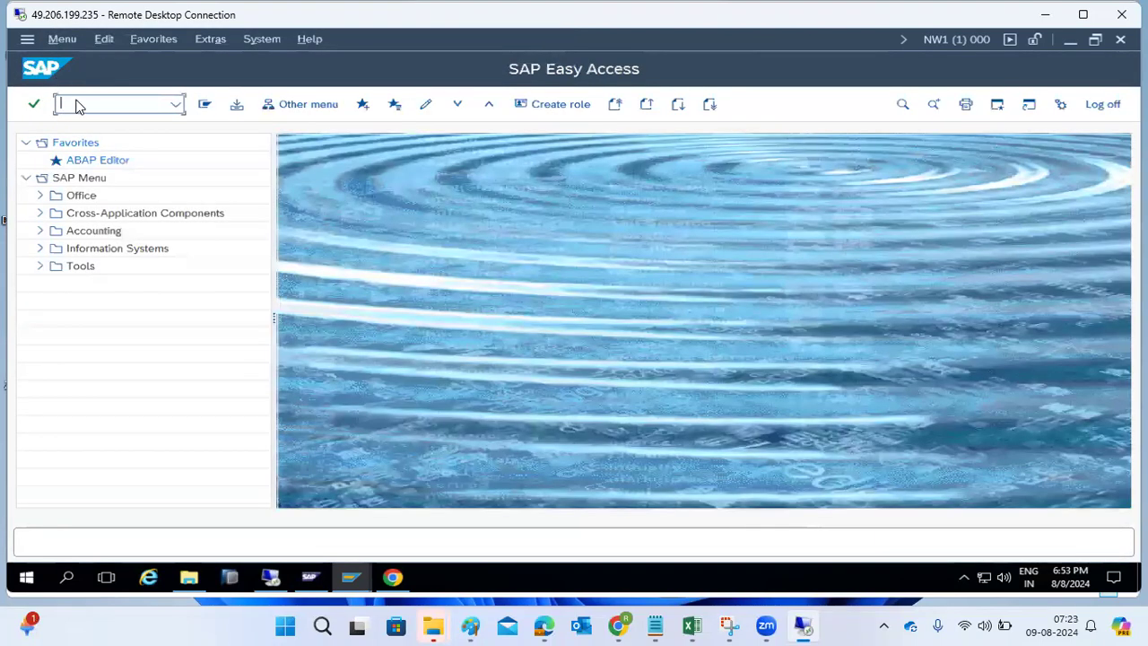
{"action": "type", "text": "nt"}
{"action": "key", "text": "Return"}
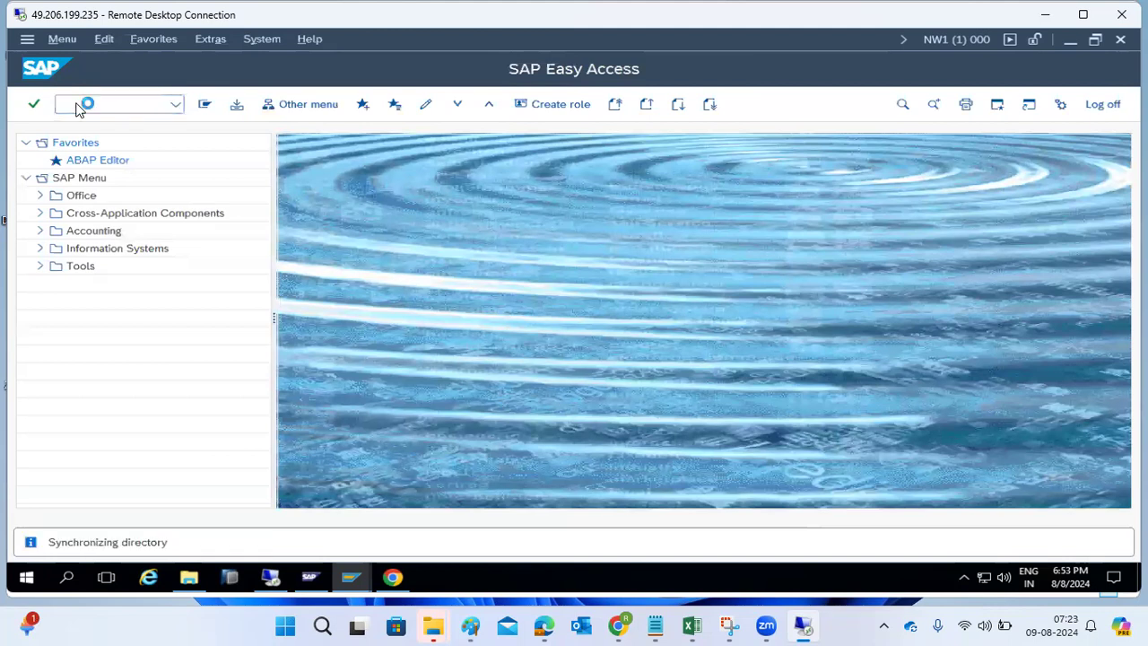
- Set all three SAINT Parallel Import values to 10 and save
{"action": "left_click", "coordinate": [261, 38]}
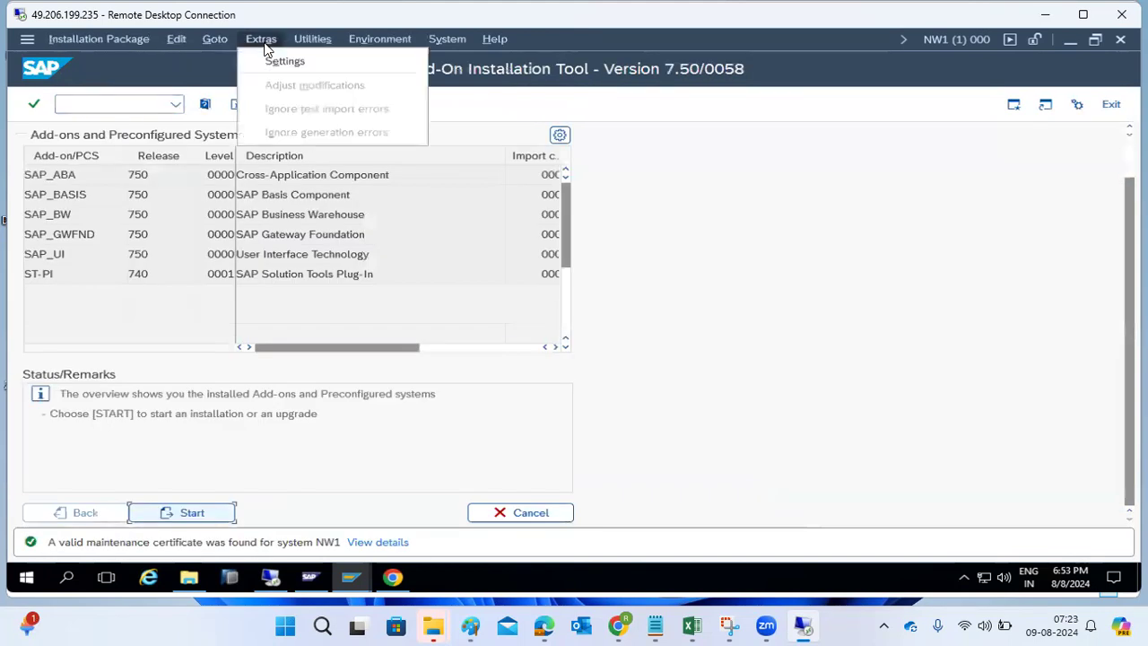
{"action": "left_click", "coordinate": [273, 56]}
{"action": "left_click", "coordinate": [87, 267]}
{"action": "type", "text": "0"}
{"action": "left_click", "coordinate": [88, 287]}
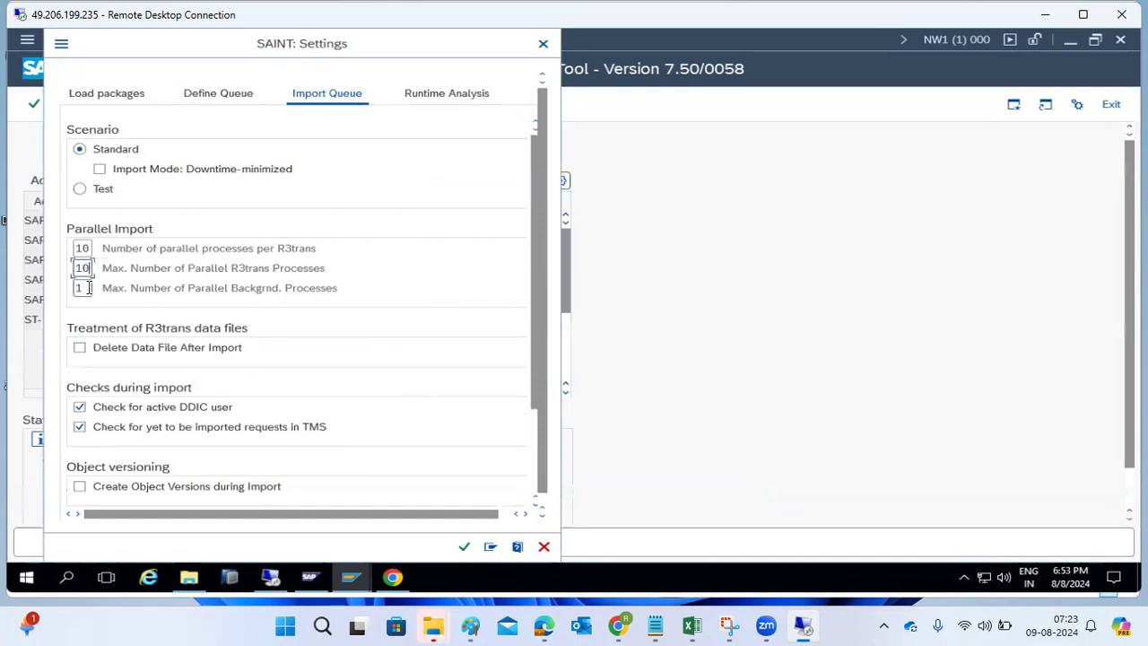
{"action": "type", "text": "0"}
{"action": "left_click", "coordinate": [463, 547]}
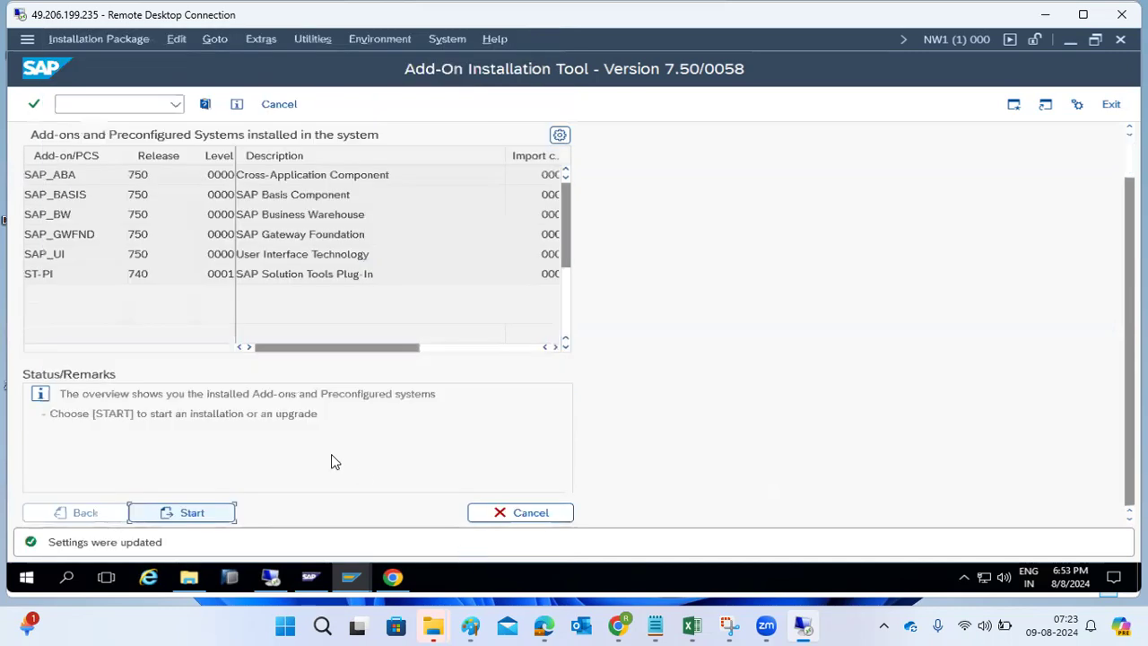
{"action": "left_click", "coordinate": [113, 106]}
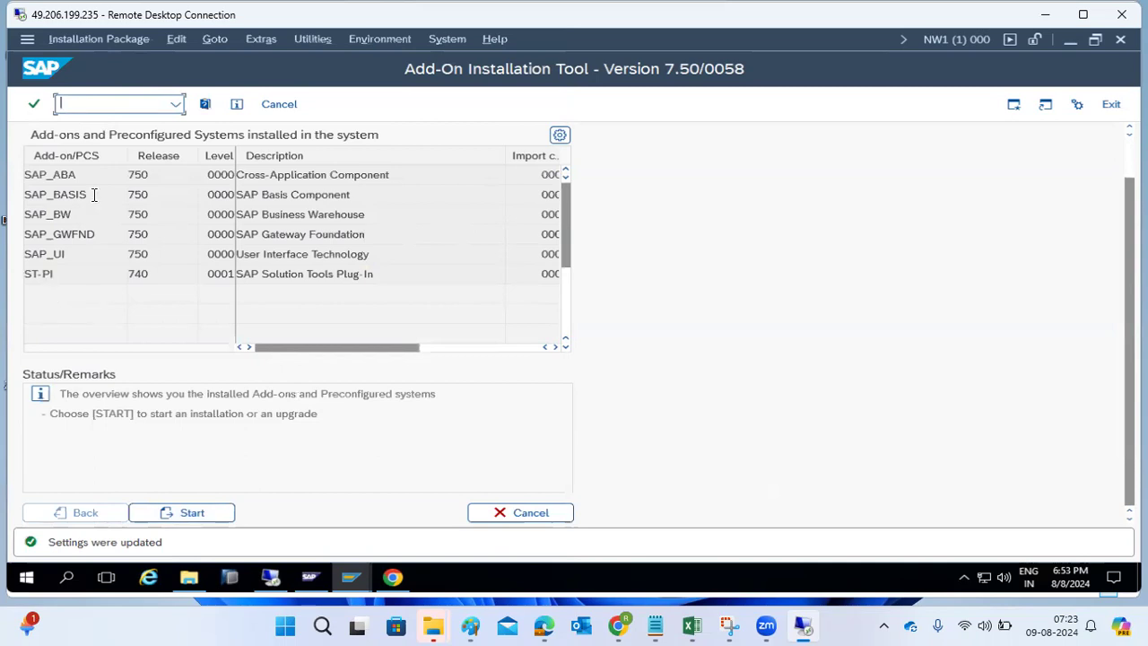
- Show the Installation Package > Load packages choices From Front End and From Application Server
{"action": "left_click", "coordinate": [85, 39]}
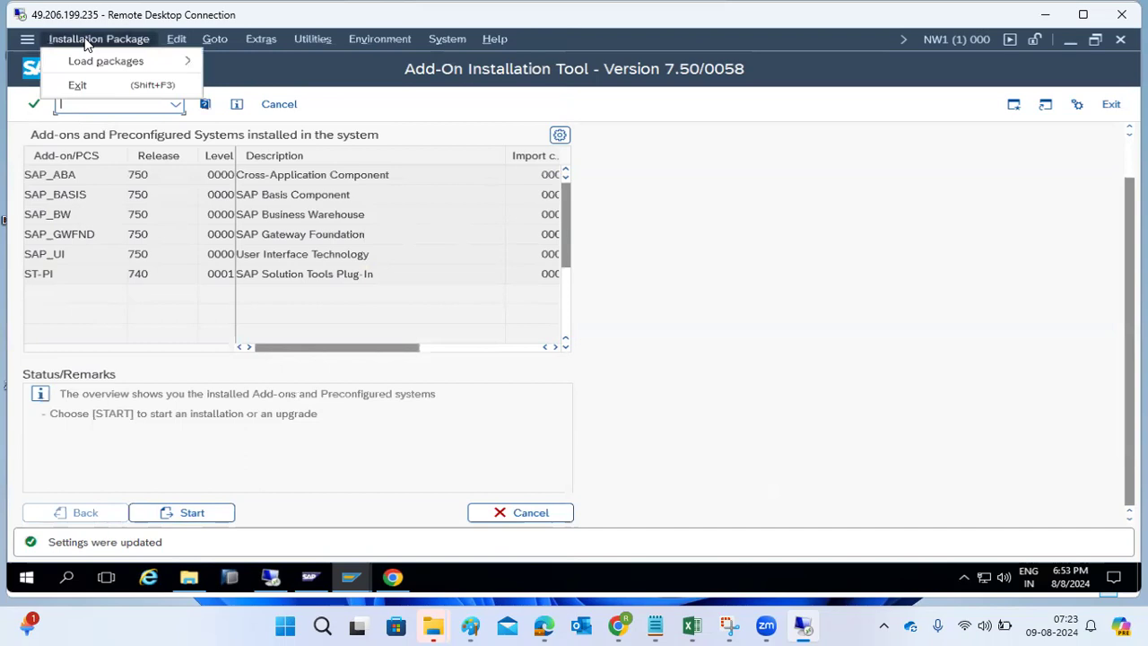
{"action": "mouse_move", "coordinate": [134, 63]}
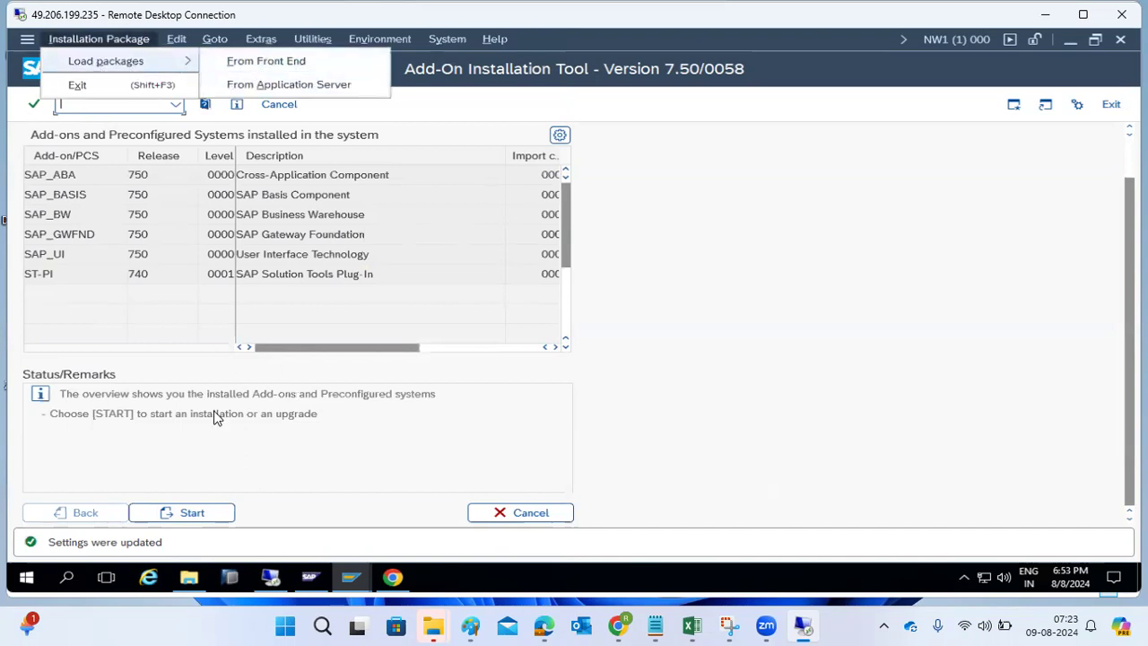
{"action": "mouse_move", "coordinate": [199, 583]}
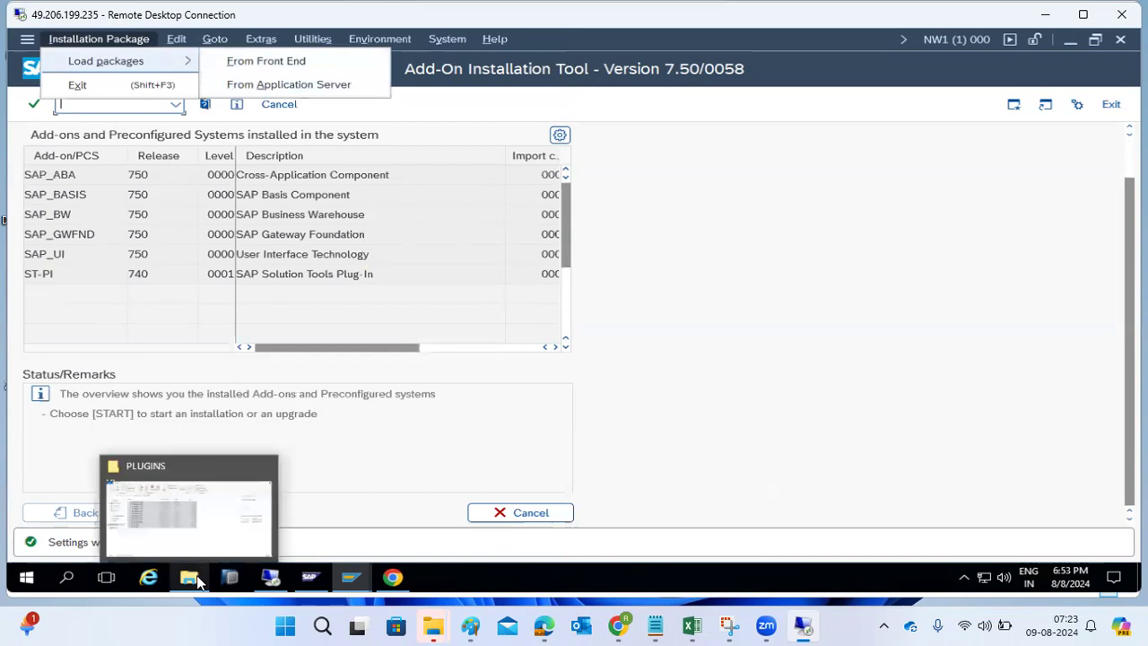
- Load KITABC3.SAR from C:\PLUGINS as a front-end package
{"action": "left_click", "coordinate": [279, 61]}
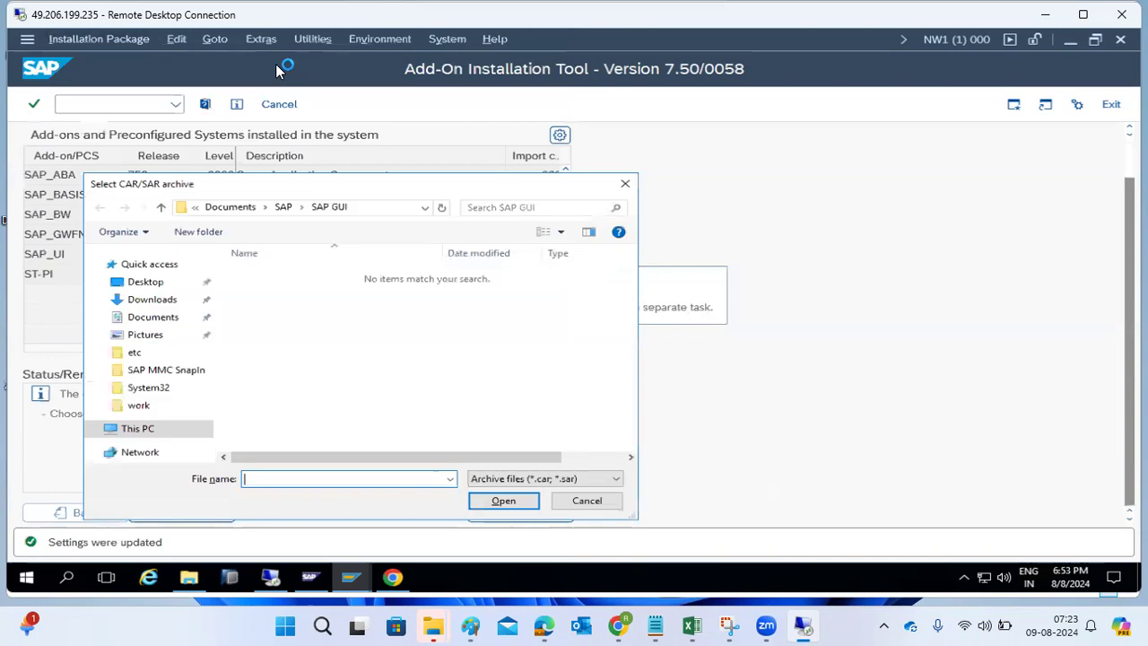
{"action": "left_click", "coordinate": [126, 438]}
{"action": "scroll", "coordinate": [395, 388], "scroll_direction": "down", "scroll_amount": 3}
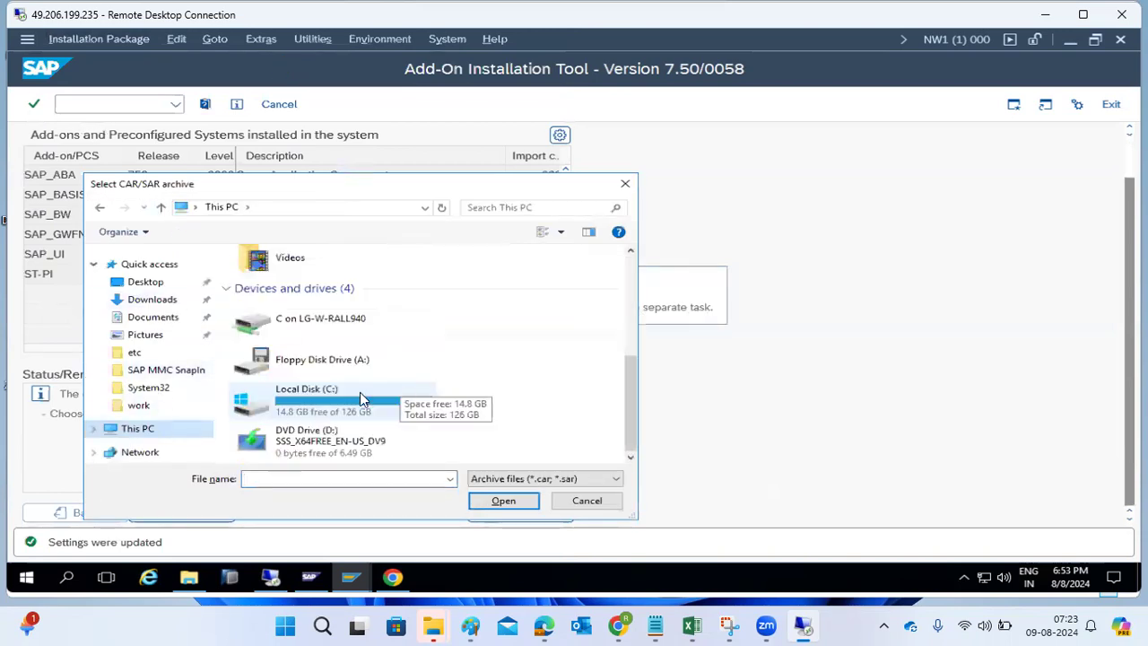
{"action": "double_click", "coordinate": [361, 398]}
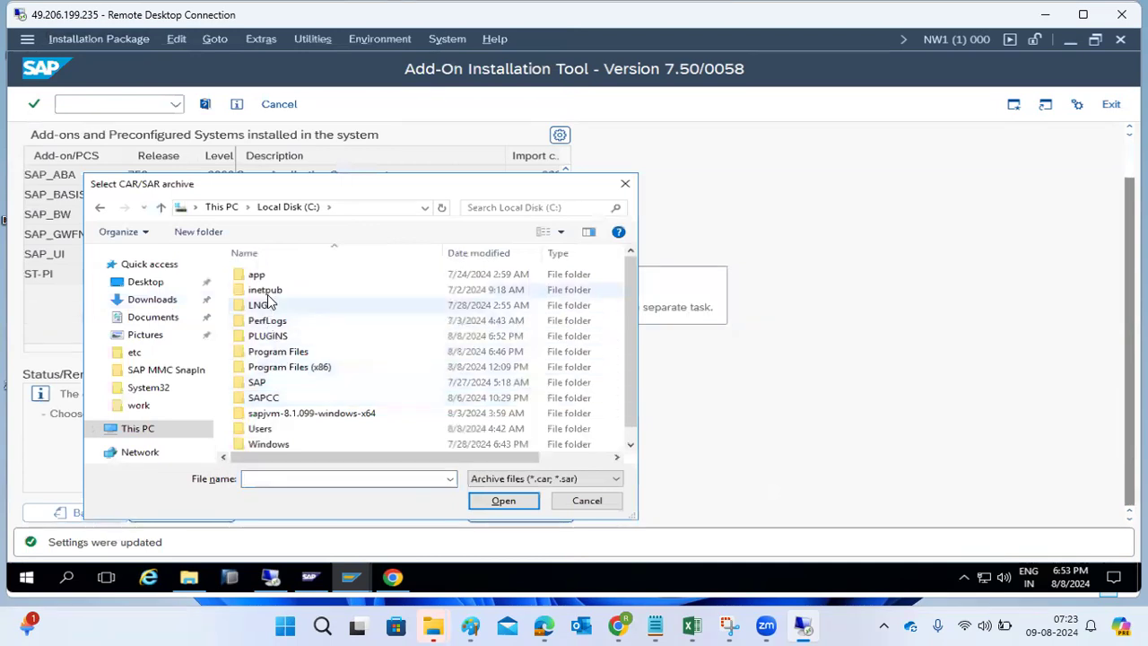
{"action": "left_click", "coordinate": [271, 339]}
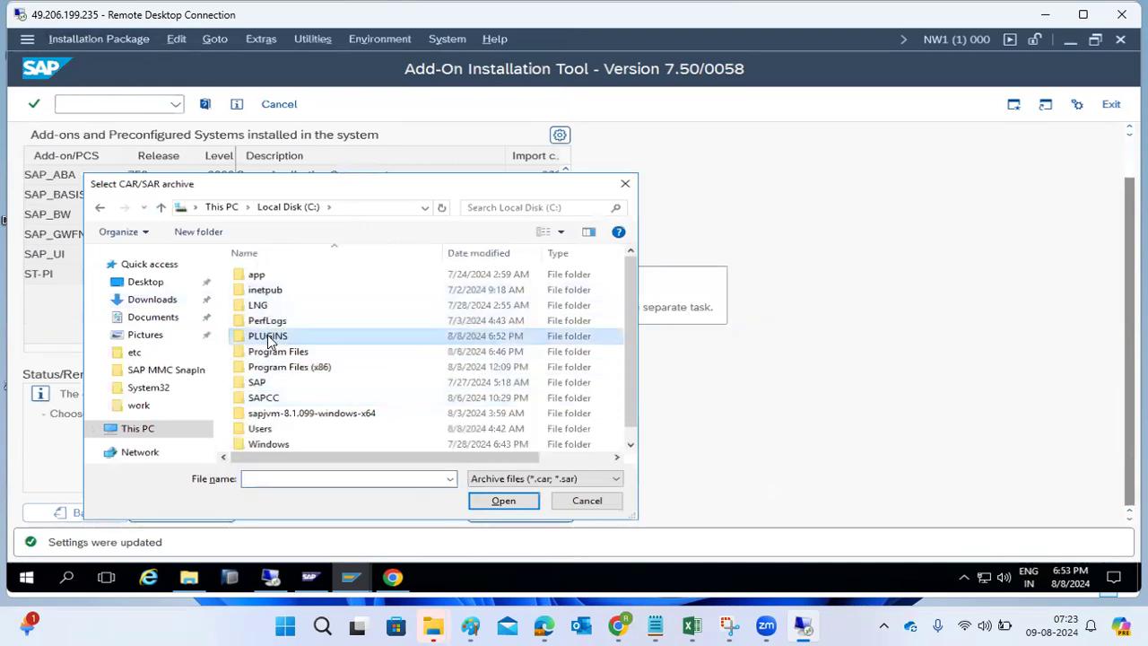
{"action": "double_click", "coordinate": [271, 339]}
{"action": "scroll", "coordinate": [297, 309], "scroll_direction": "down", "scroll_amount": 1}
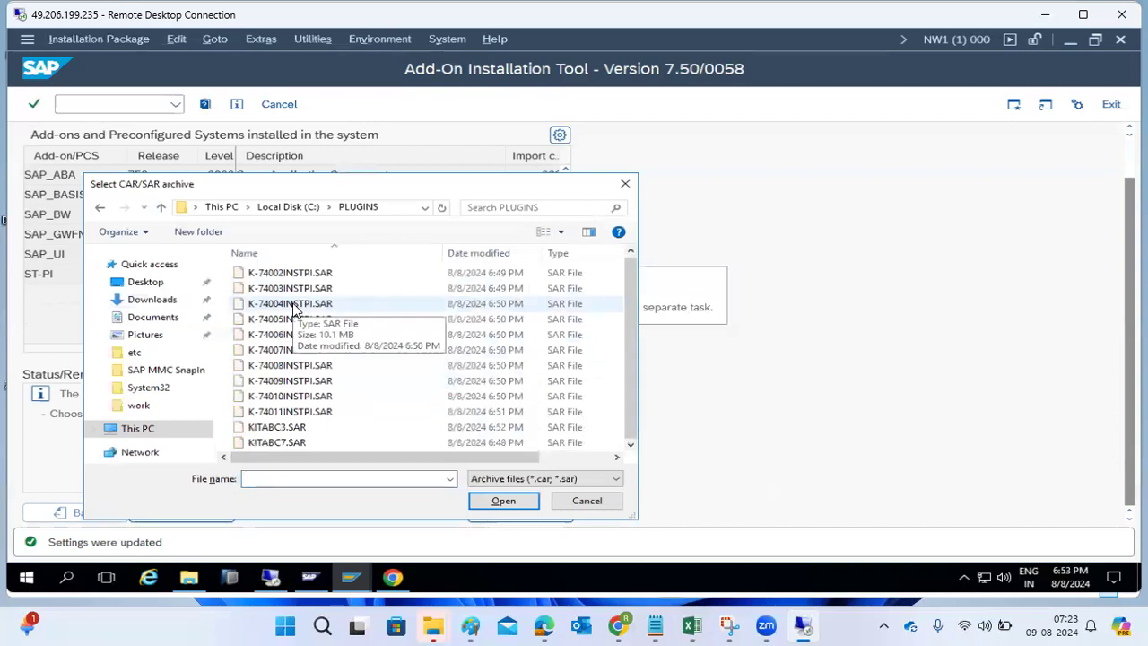
{"action": "double_click", "coordinate": [285, 428]}
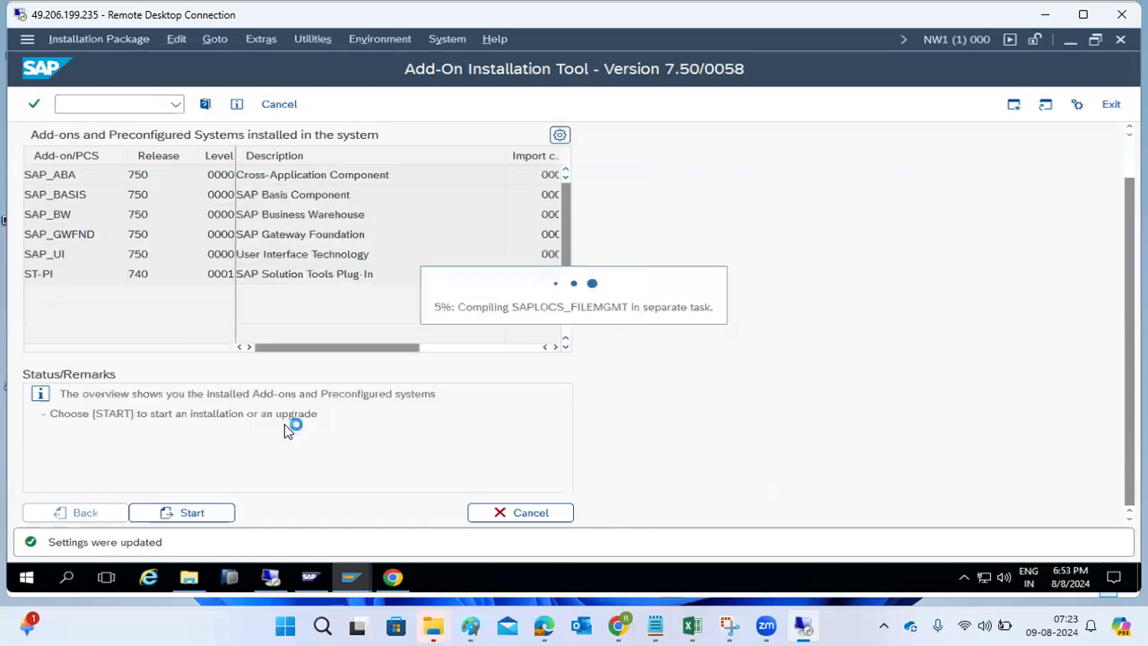
- Allow SAP GUI to read the local SAR file so it uploads from the workstation
{"action": "left_click", "coordinate": [345, 337]}
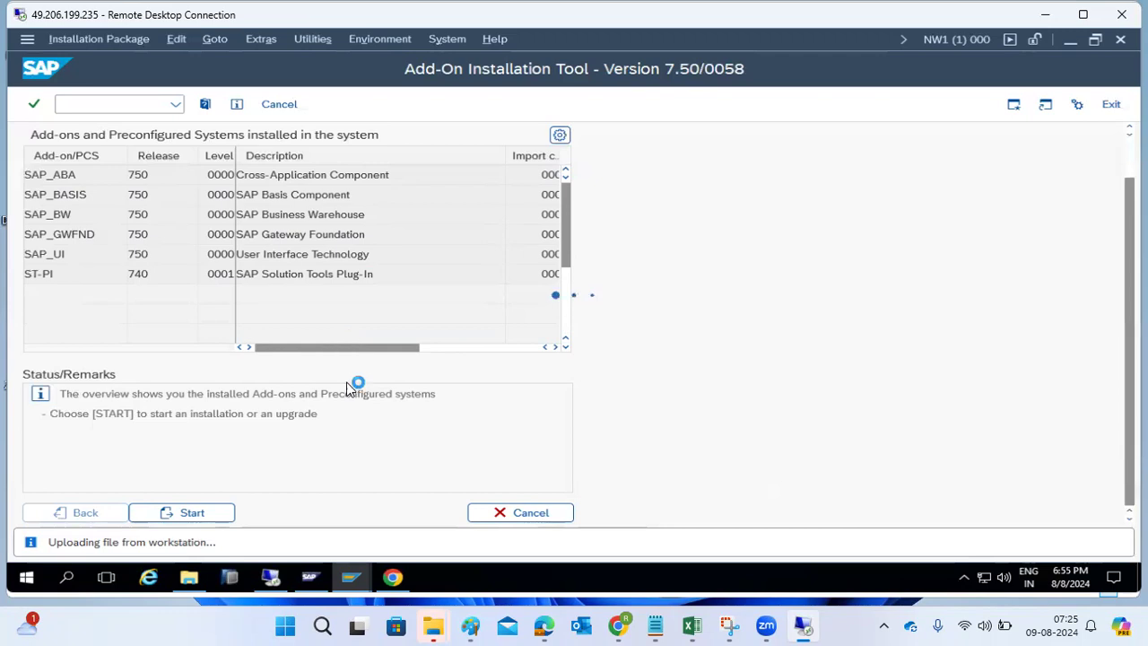
- Switch to the serverpc session, minimize the sapmigration VM, and bring up the kponline VM
{"action": "mouse_move", "coordinate": [272, 576]}
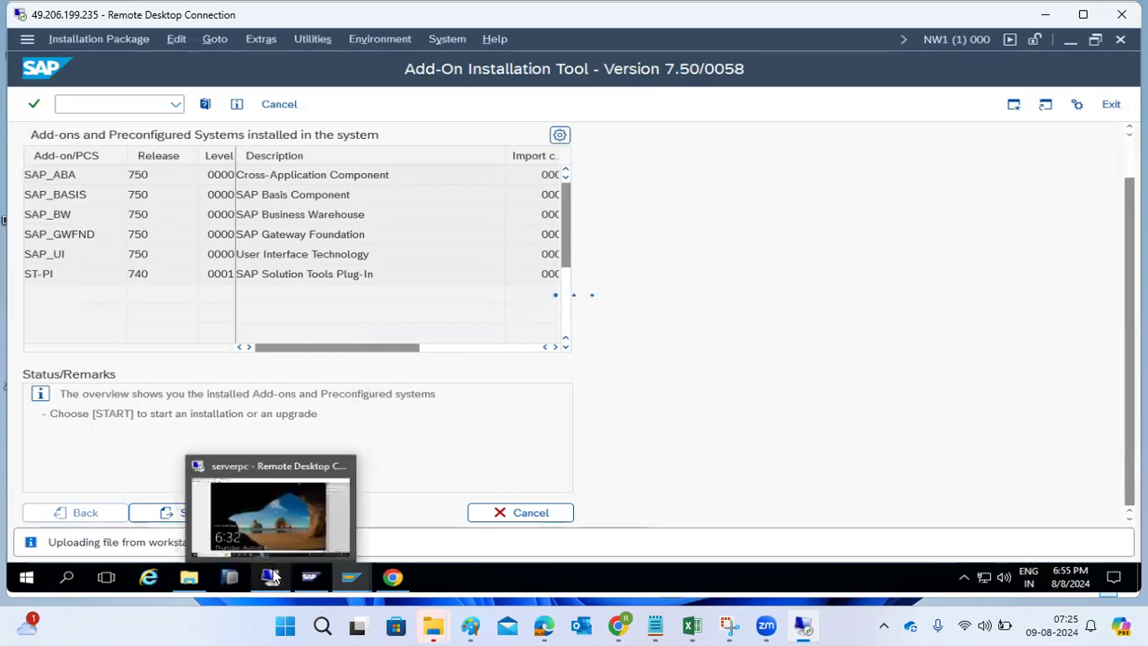
{"action": "left_click", "coordinate": [276, 518]}
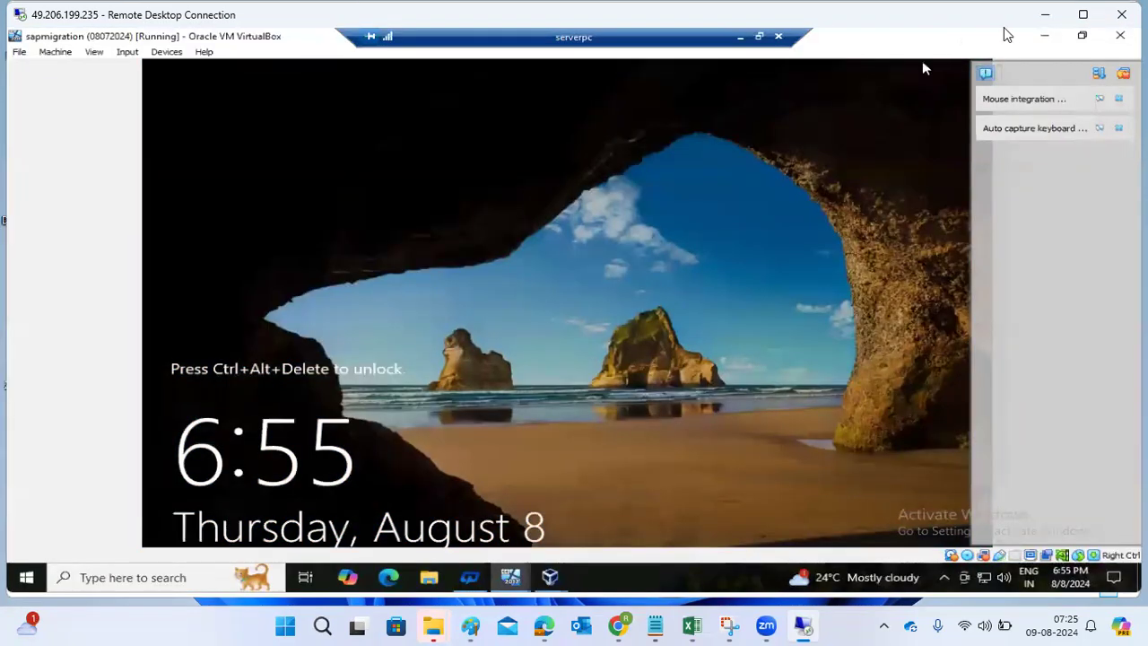
{"action": "left_click", "coordinate": [1045, 35]}
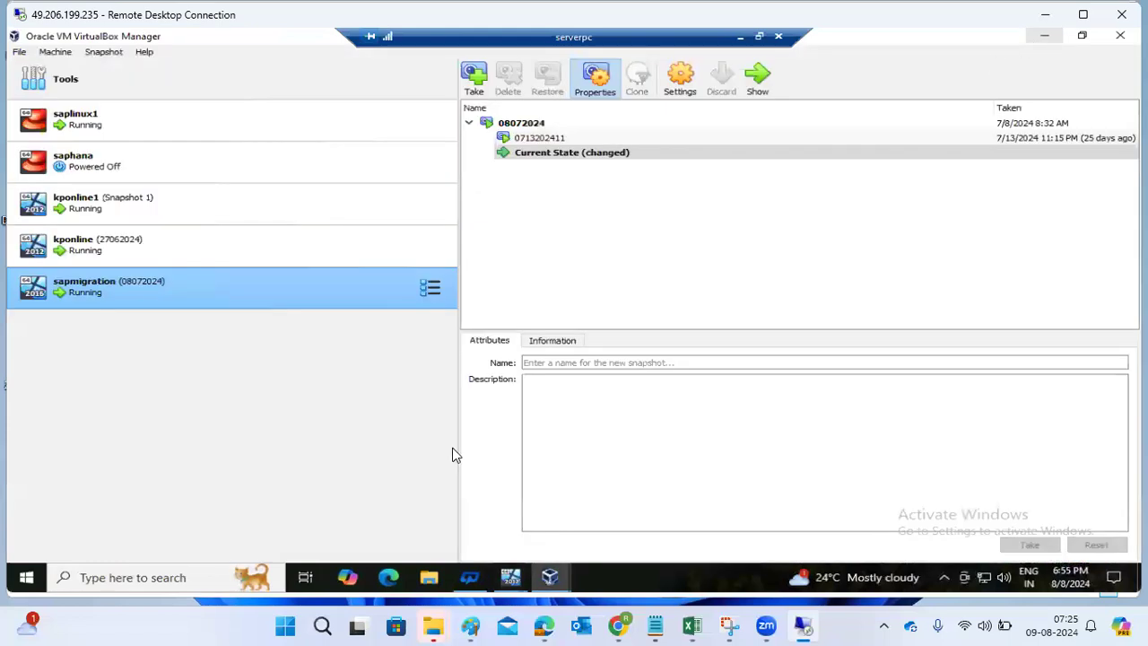
{"action": "mouse_move", "coordinate": [511, 577]}
{"action": "left_click", "coordinate": [254, 503]}
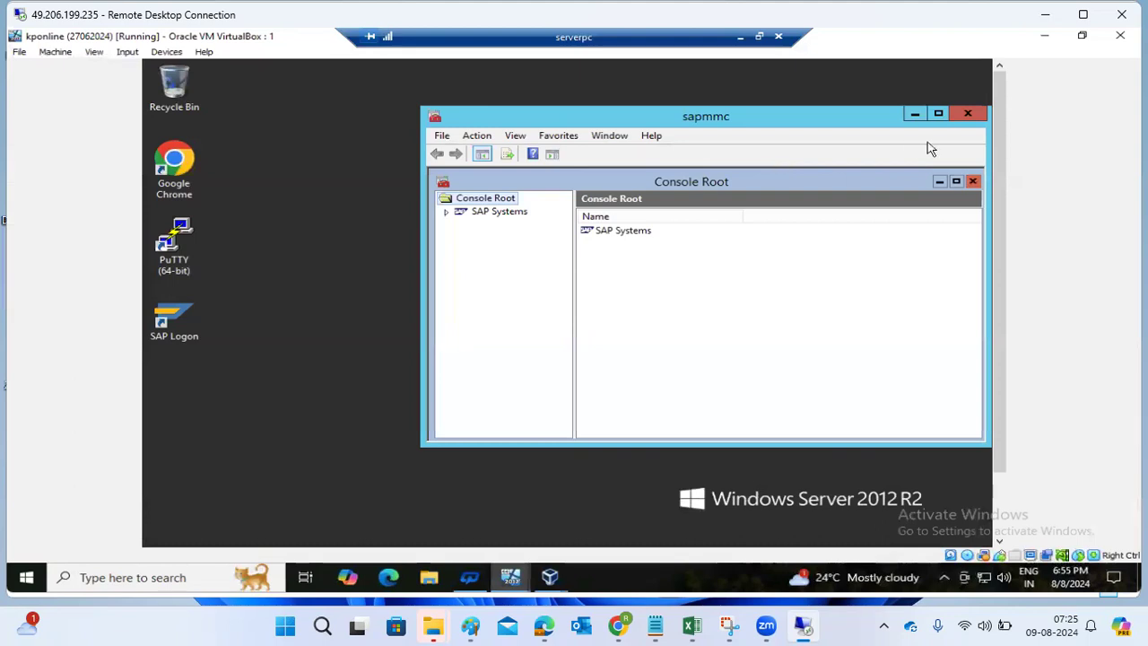
- Close the sapmmc console and Server Manager on the kponline server
{"action": "left_click", "coordinate": [967, 113]}
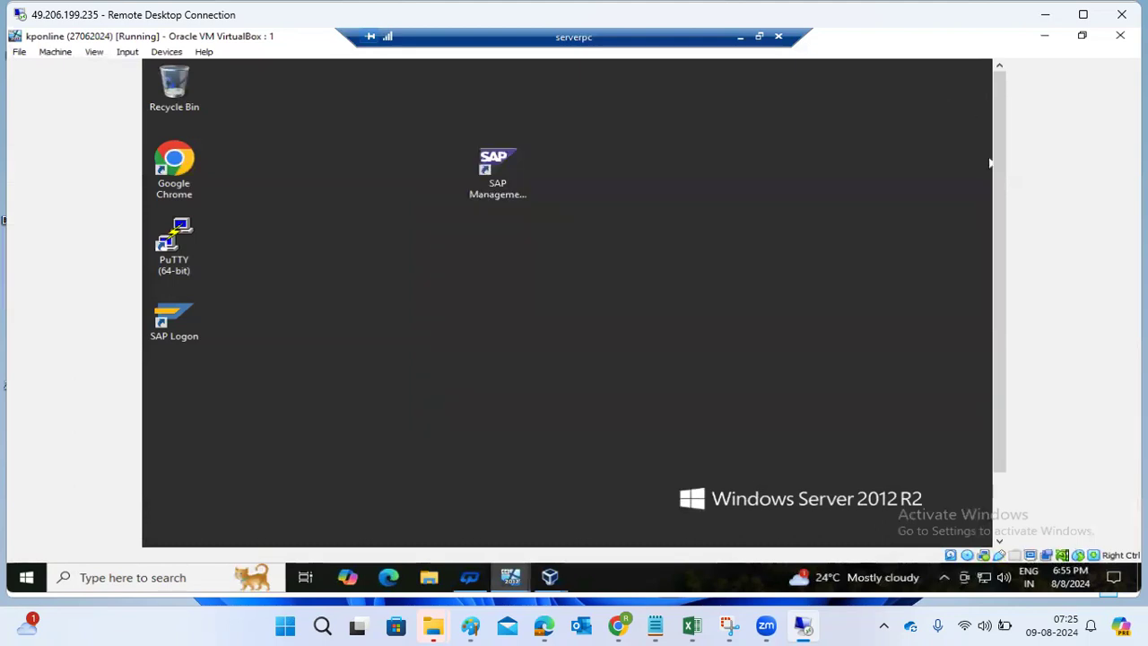
{"action": "left_click_drag", "start_coordinate": [1000, 180], "coordinate": [1006, 295]}
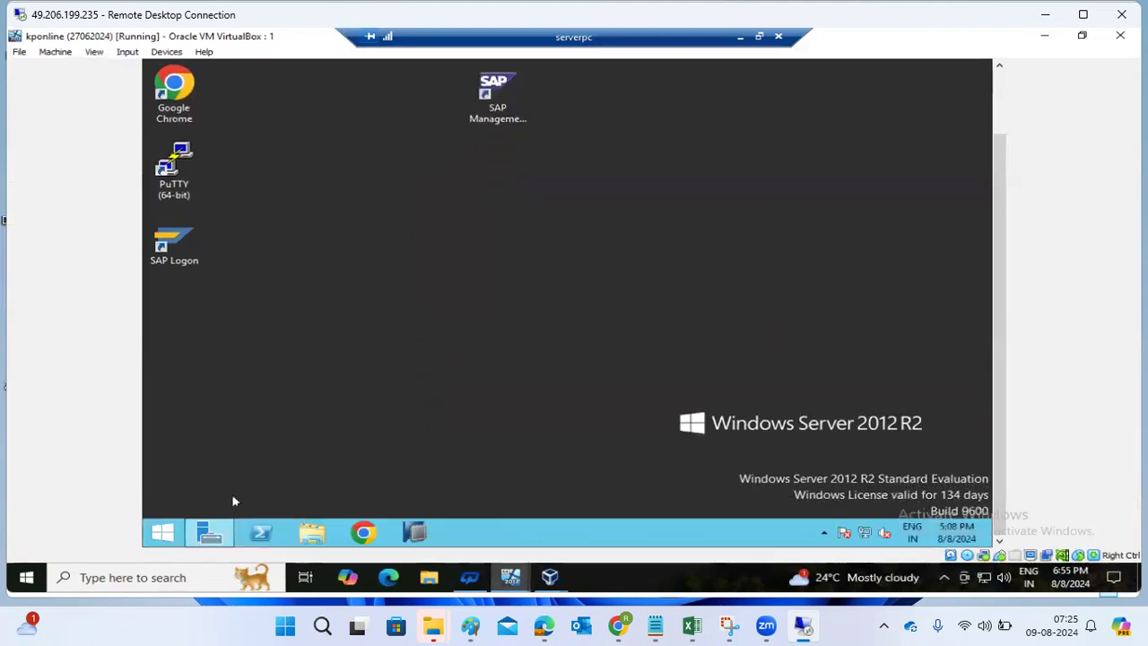
{"action": "mouse_move", "coordinate": [216, 529]}
{"action": "mouse_move", "coordinate": [283, 474]}
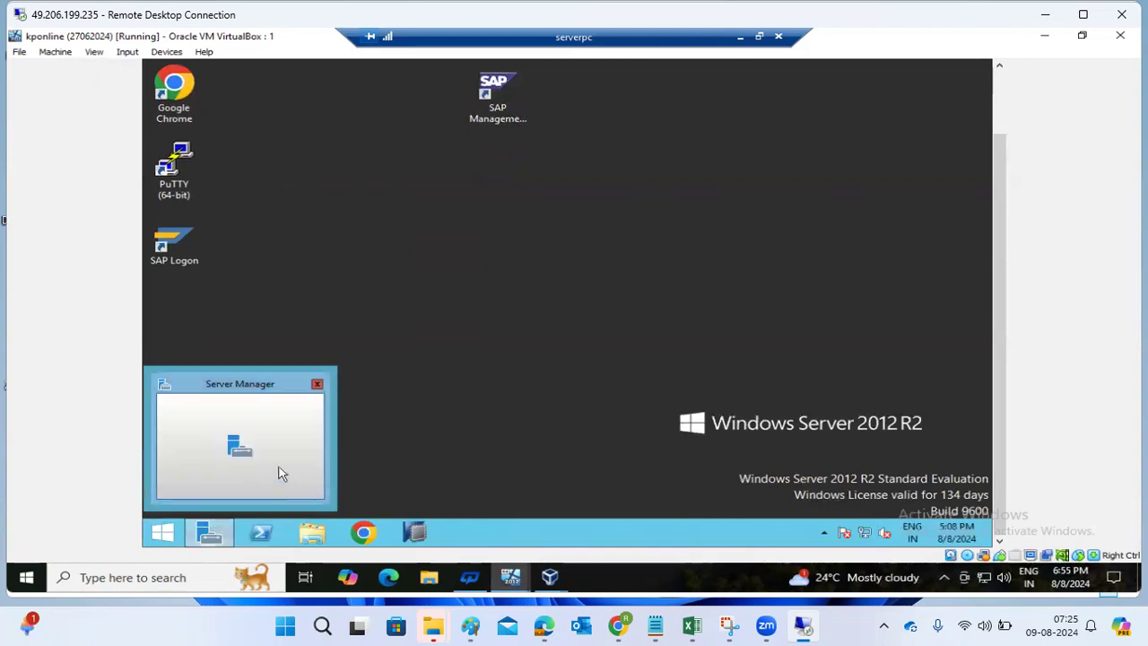
{"action": "left_click", "coordinate": [316, 385]}
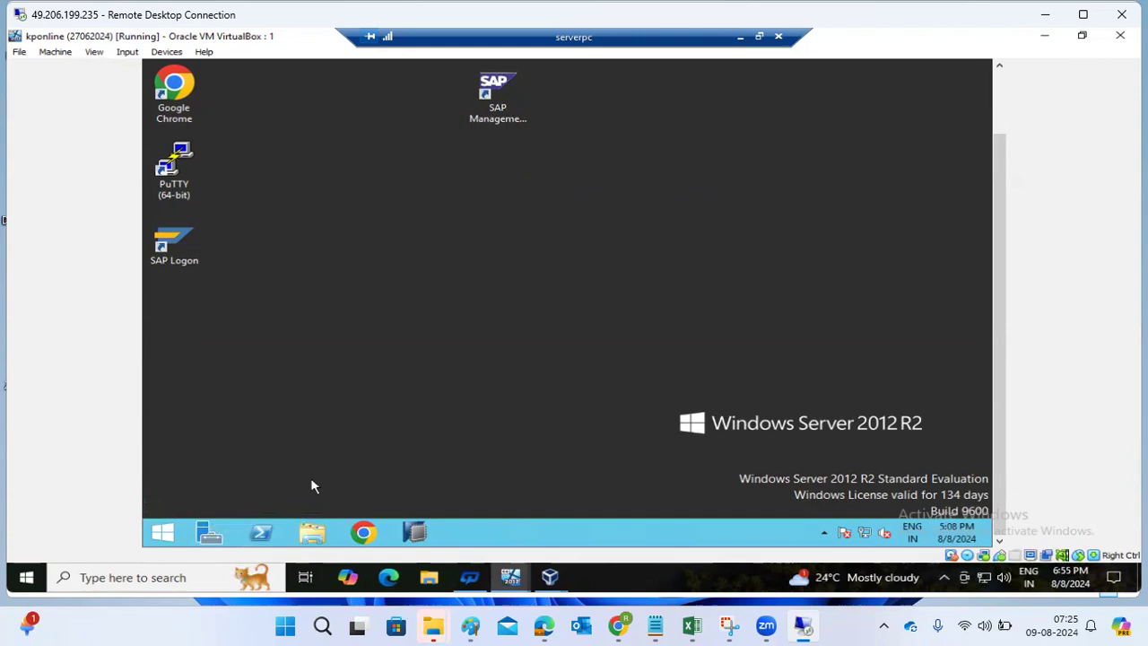
- Open File Explorer on the guest server and minimize the serverpc connection bar
{"action": "left_click", "coordinate": [312, 534]}
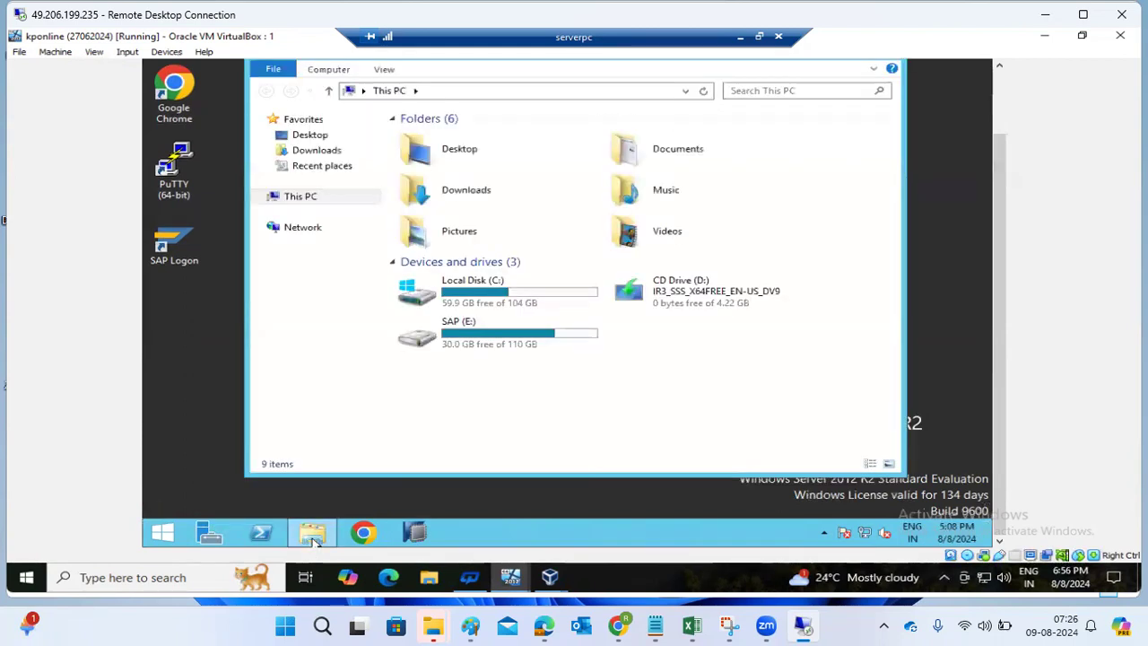
{"action": "mouse_move", "coordinate": [313, 535]}
{"action": "left_click", "coordinate": [740, 37]}
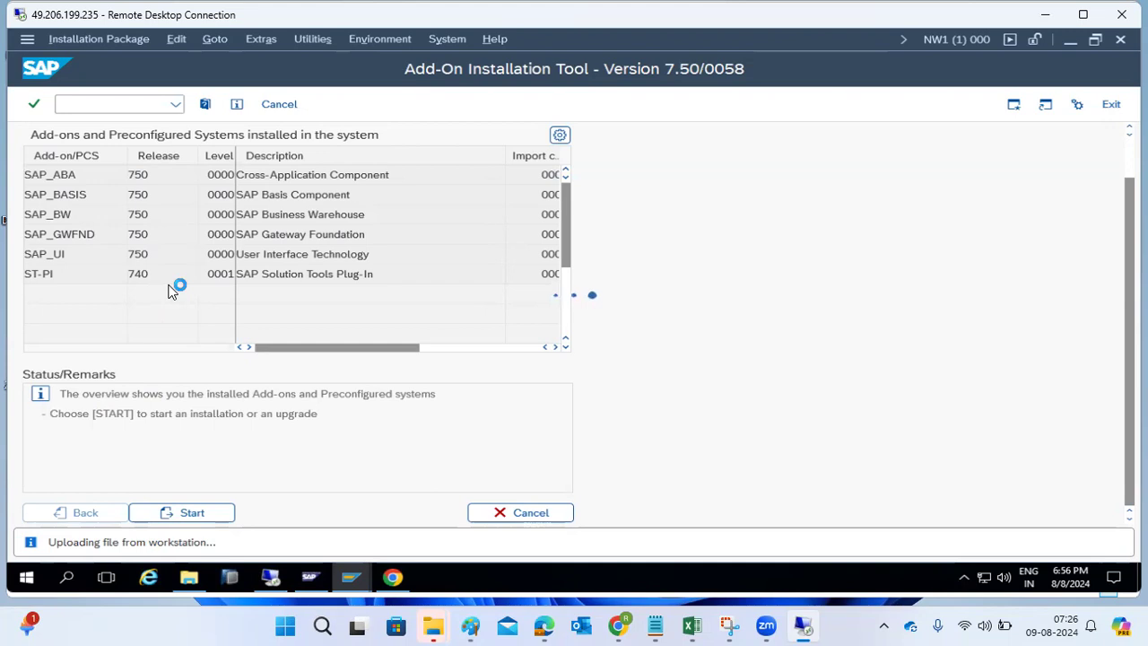
- Show the Downloads folder in File Explorer sorted by size, largest first
{"action": "left_click", "coordinate": [189, 577]}
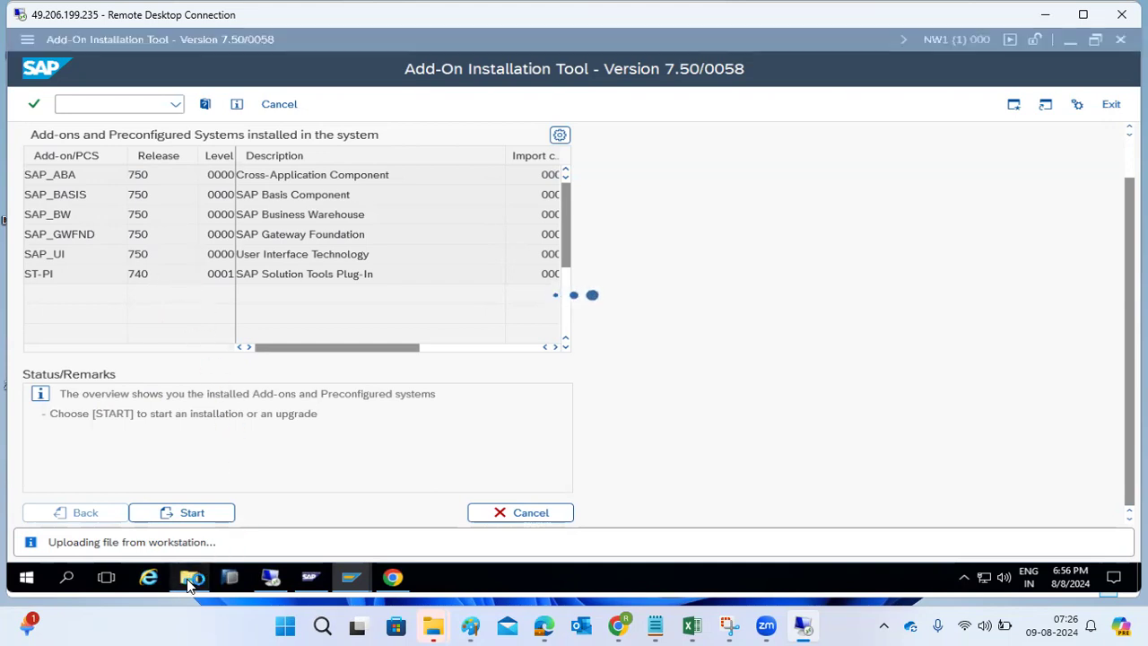
{"action": "left_click", "coordinate": [69, 213]}
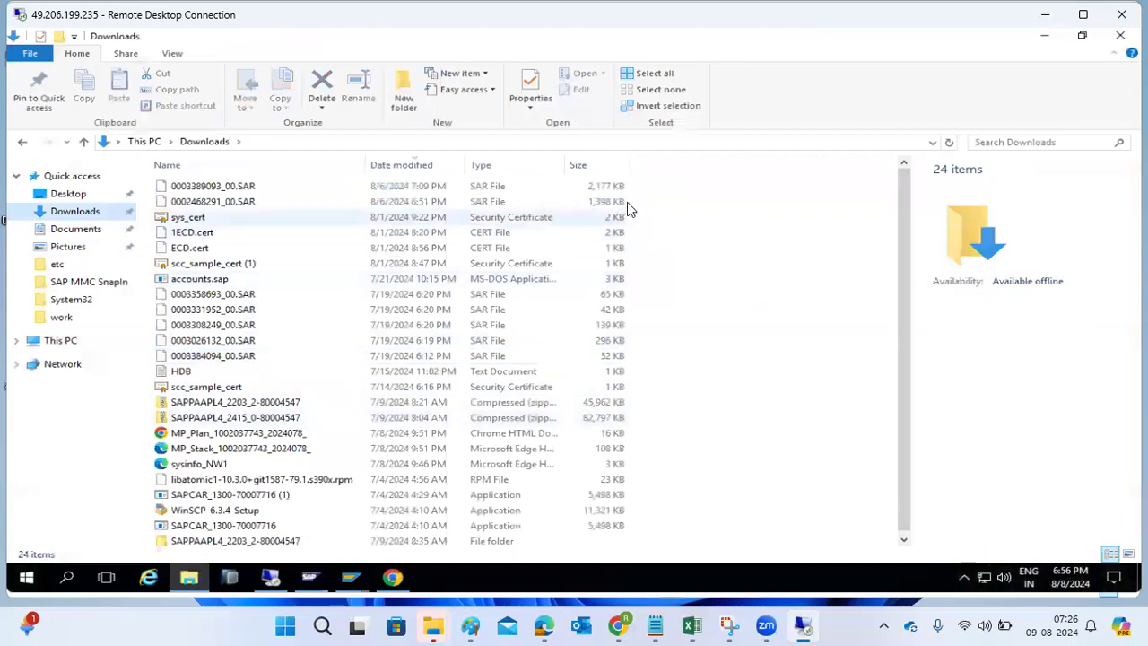
{"action": "left_click", "coordinate": [615, 165]}
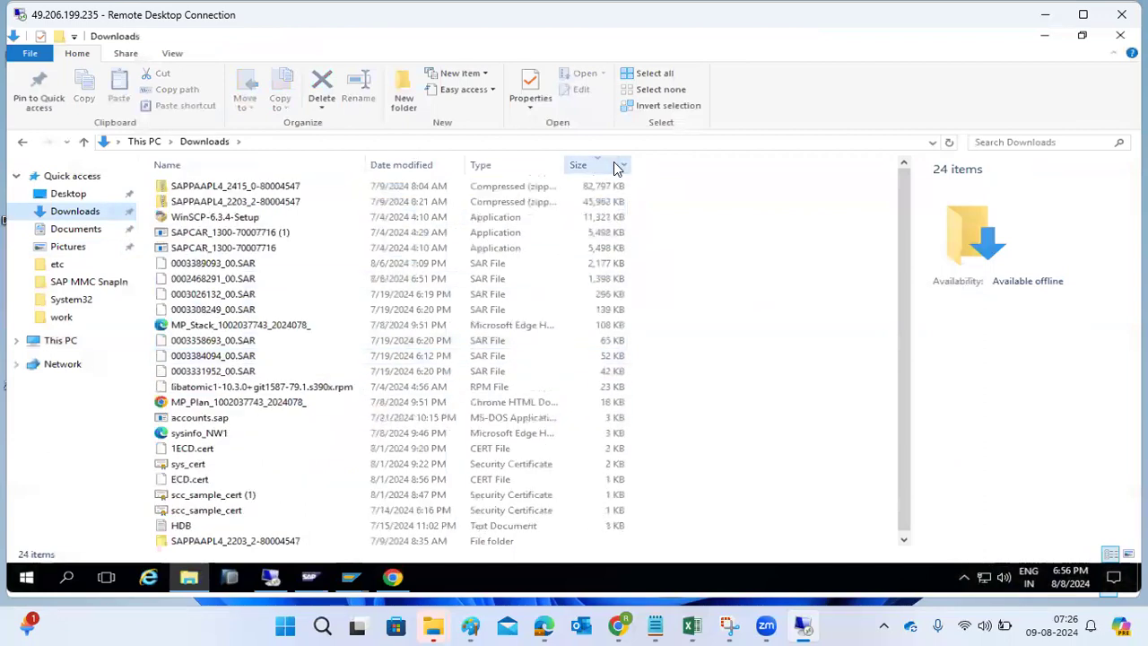
- Permanently delete the nine largest files, including the SAPPAAPL4 archives and SAPCAR, then go to This PC
{"action": "left_click", "coordinate": [269, 191]}
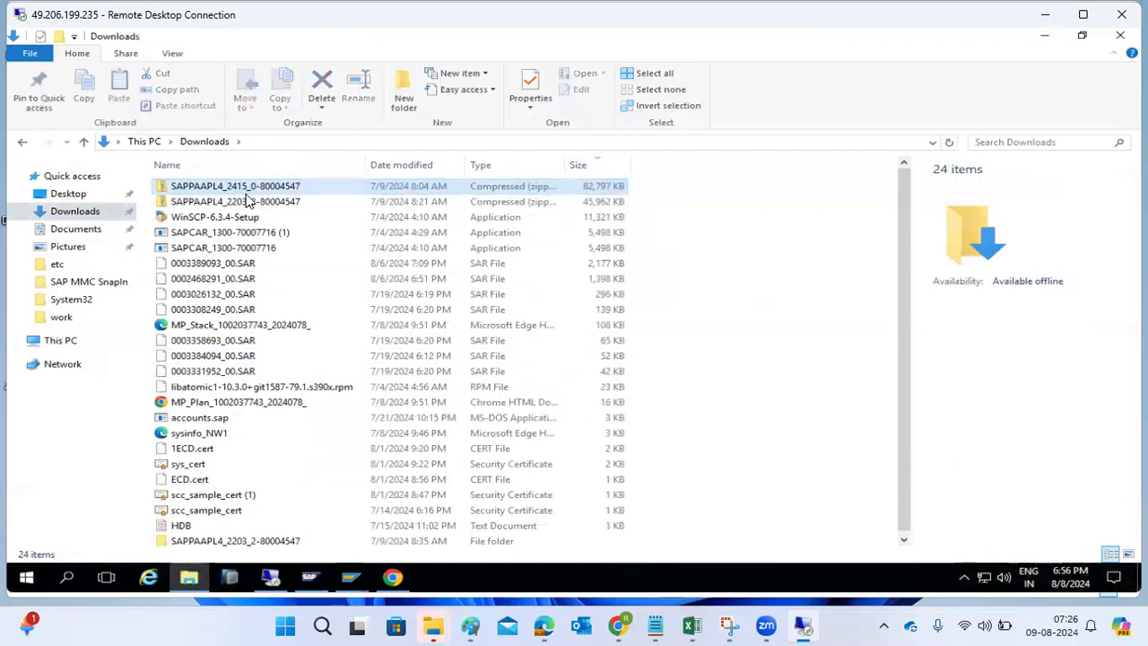
{"action": "left_click", "coordinate": [248, 201]}
{"action": "key", "text": "shift+Up"}
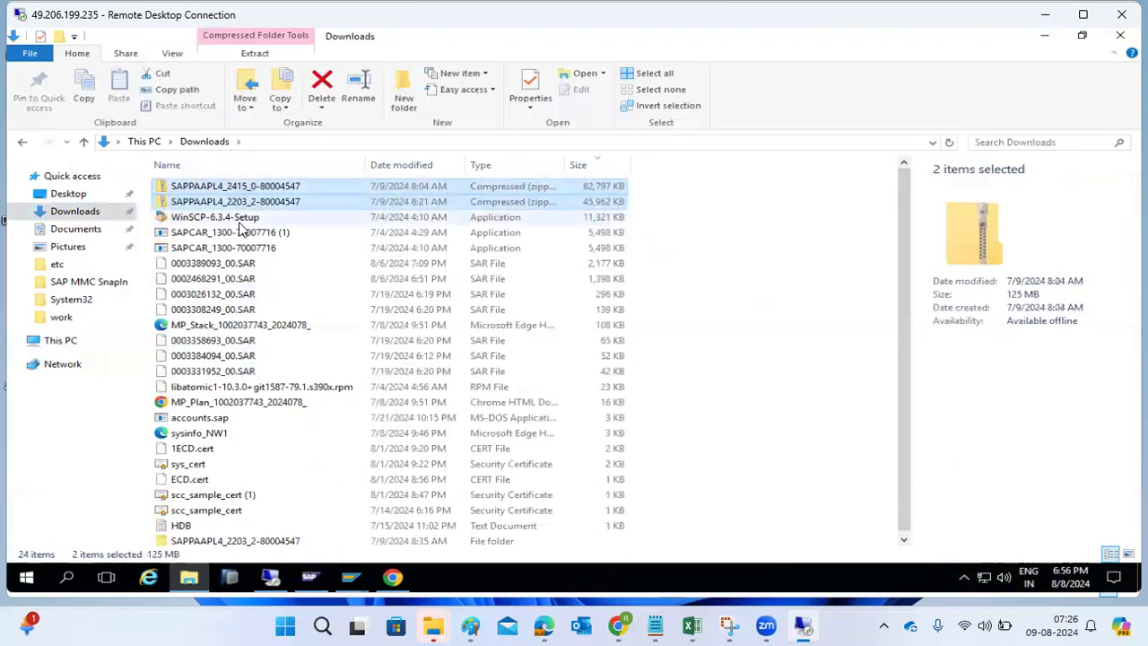
{"action": "key", "text": "shift+Down"}
{"action": "key", "text": "shift+Down"}
{"action": "key", "text": "shift+Down"}
{"action": "key", "text": "shift+Down"}
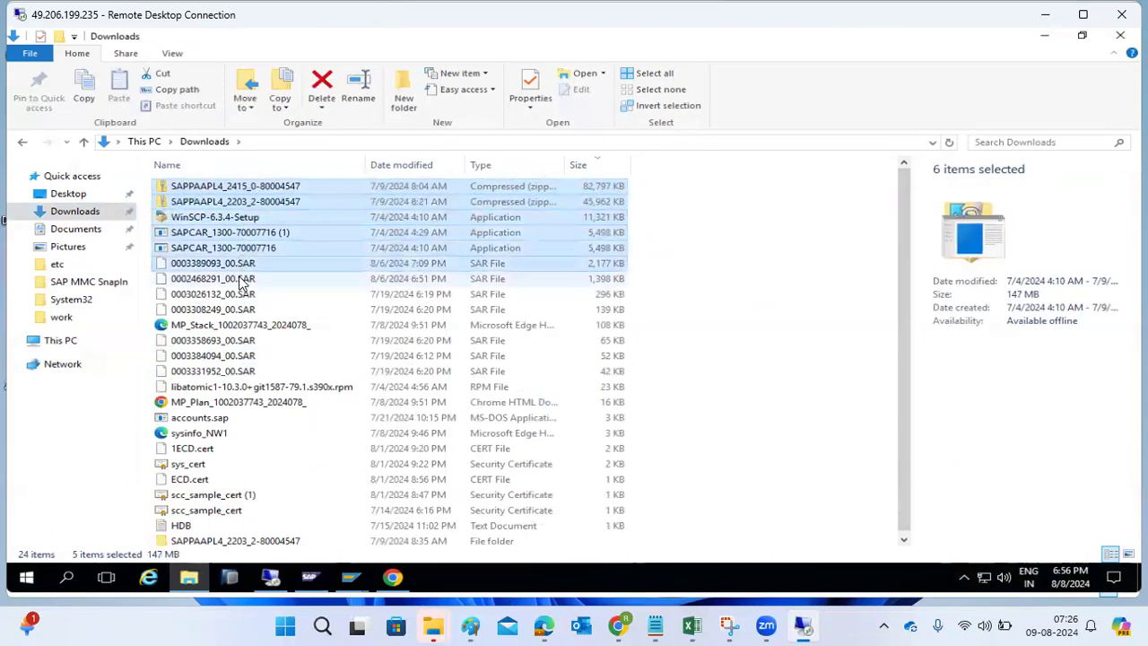
{"action": "key", "text": "shift+Down"}
{"action": "key", "text": "shift+Down"}
{"action": "key", "text": "shift+Down"}
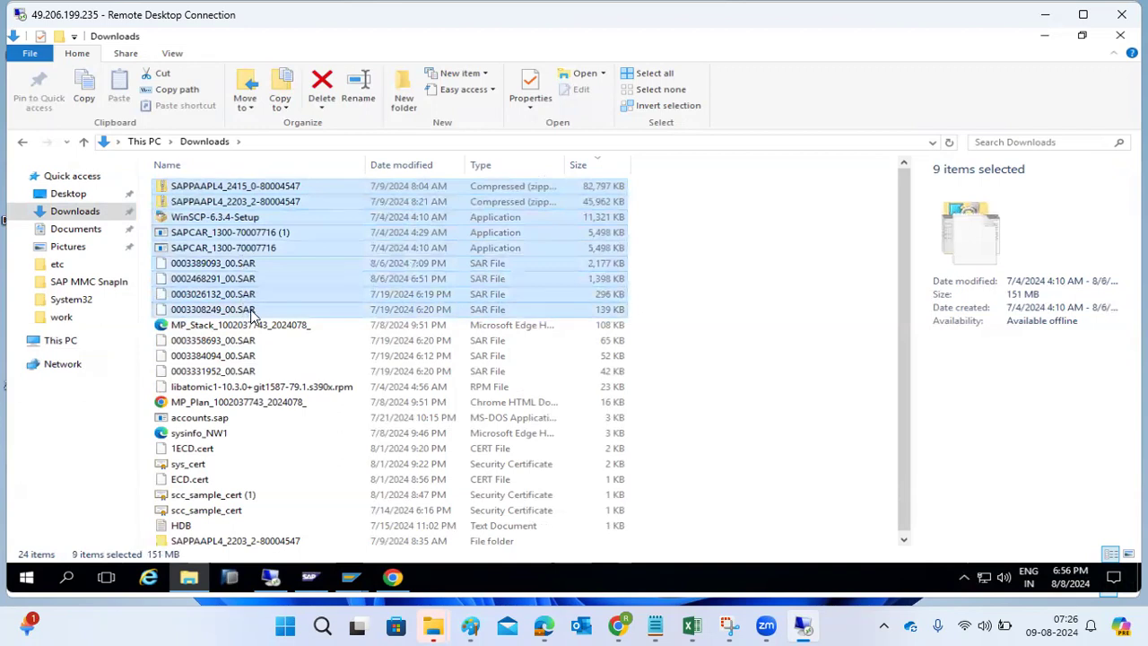
{"action": "key", "text": "shift+Delete"}
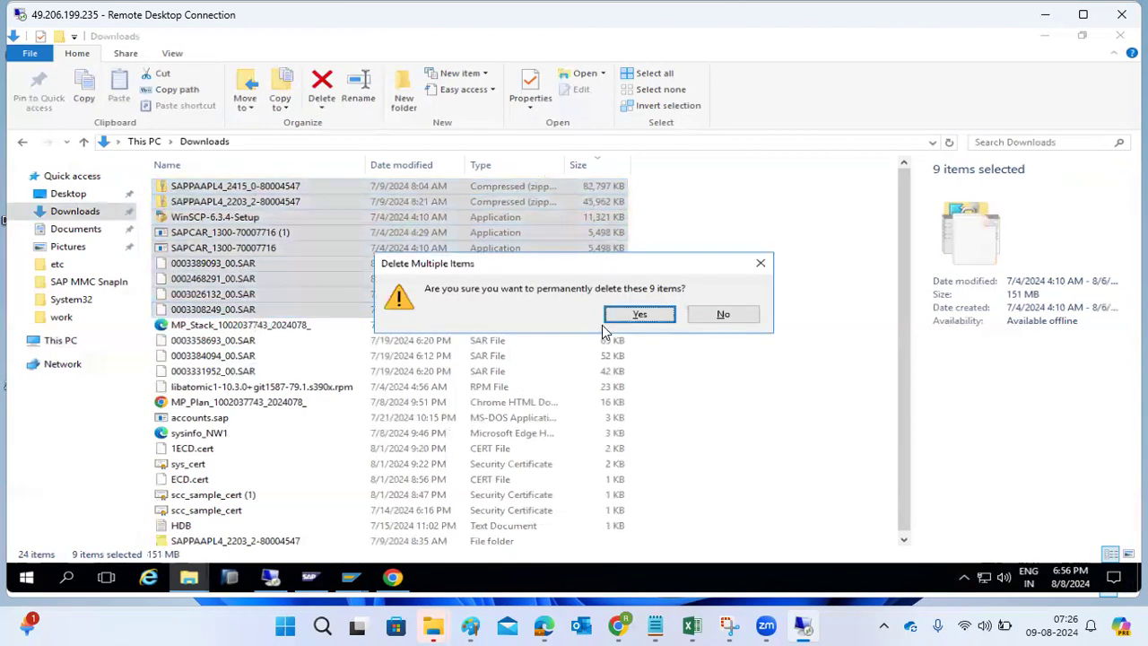
{"action": "left_click", "coordinate": [639, 315]}
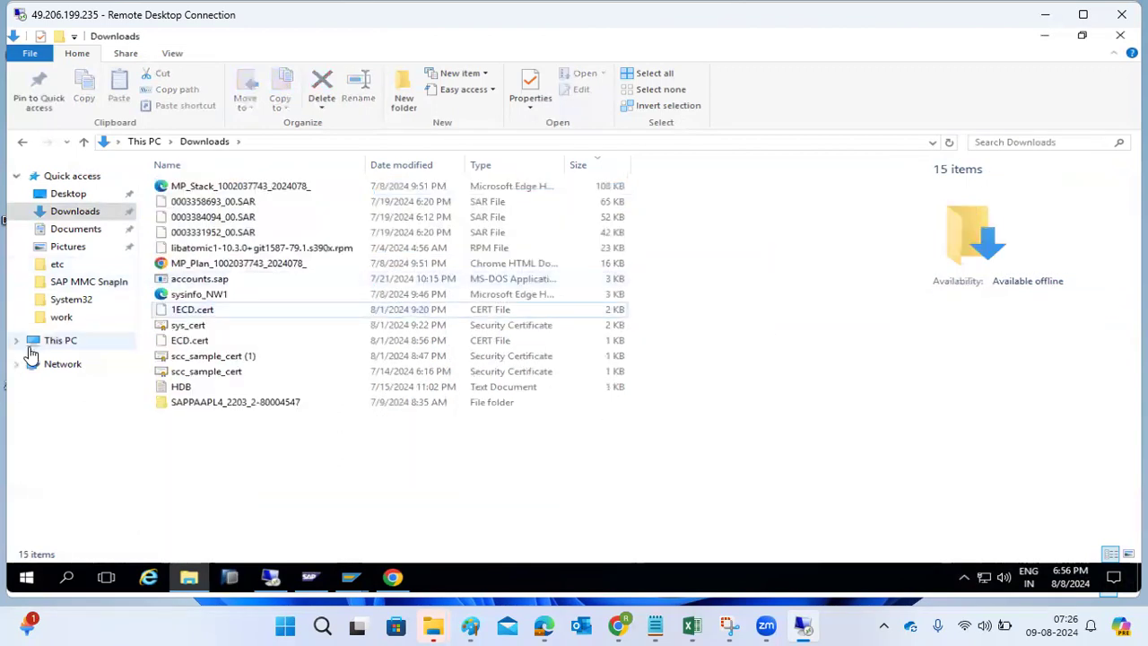
{"action": "left_click", "coordinate": [47, 343]}
- Check that C:\PLUGINS holds 12 SAR files, then bring the Add-On Installation Tool back to front
{"action": "left_click", "coordinate": [670, 306]}
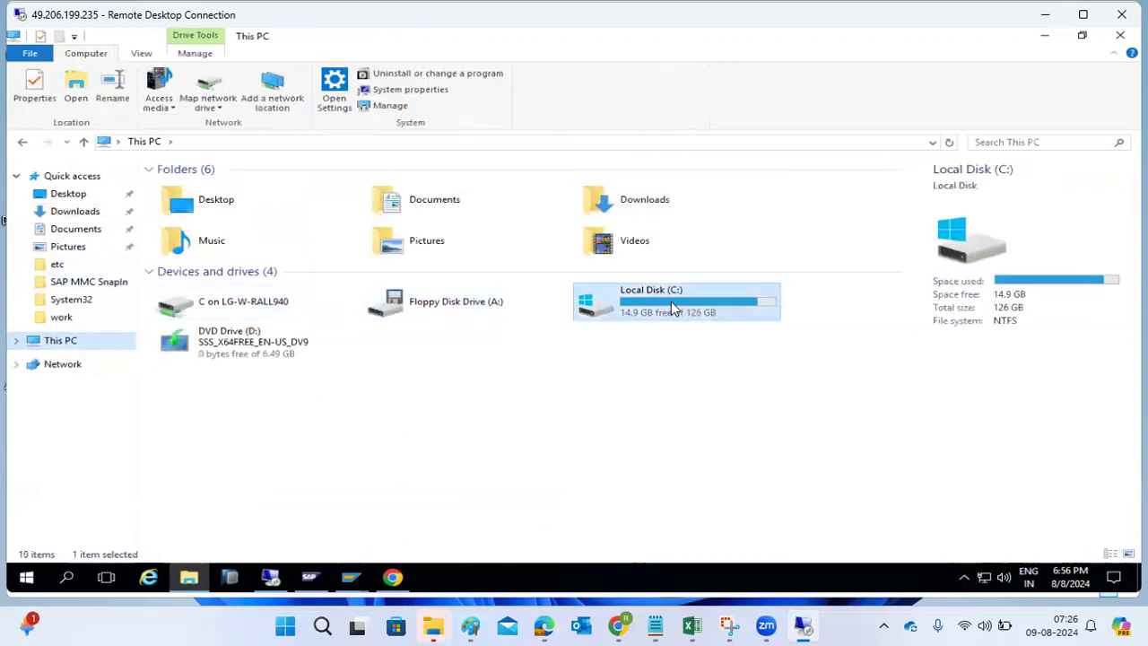
{"action": "double_click", "coordinate": [671, 301]}
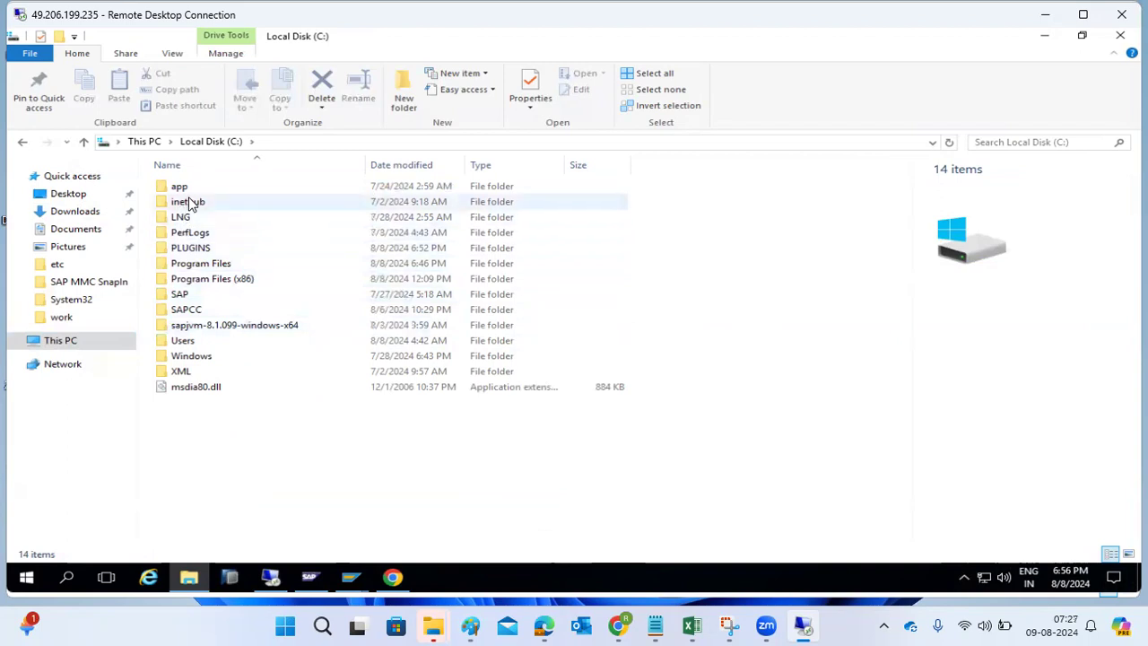
{"action": "double_click", "coordinate": [207, 252]}
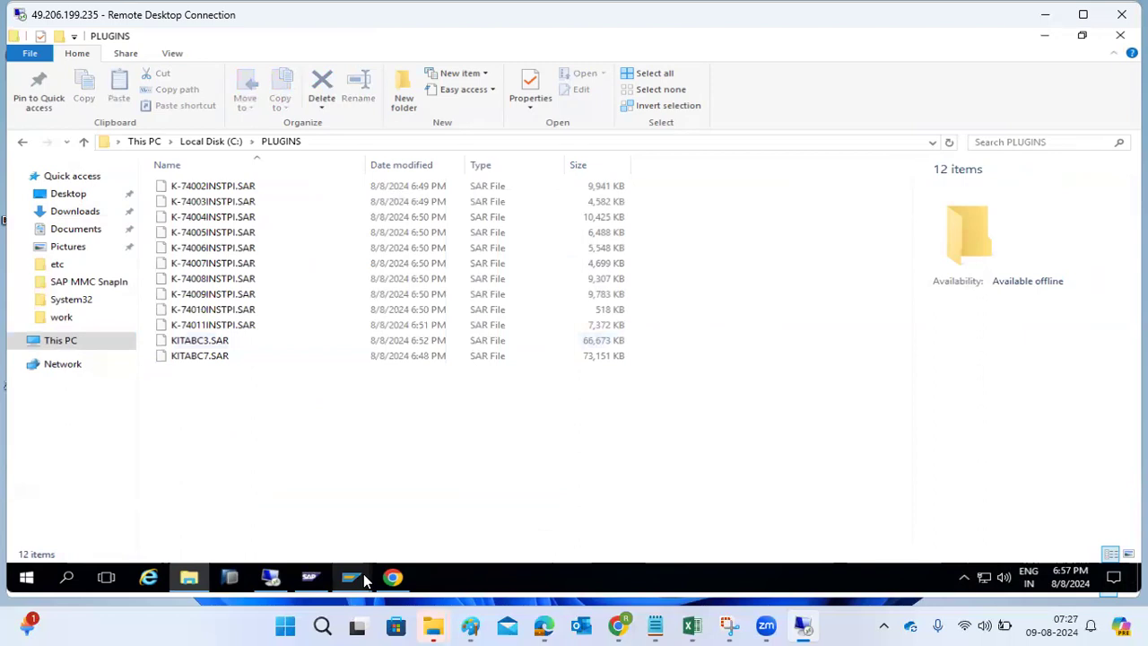
{"action": "mouse_move", "coordinate": [363, 574]}
{"action": "left_click", "coordinate": [379, 517]}
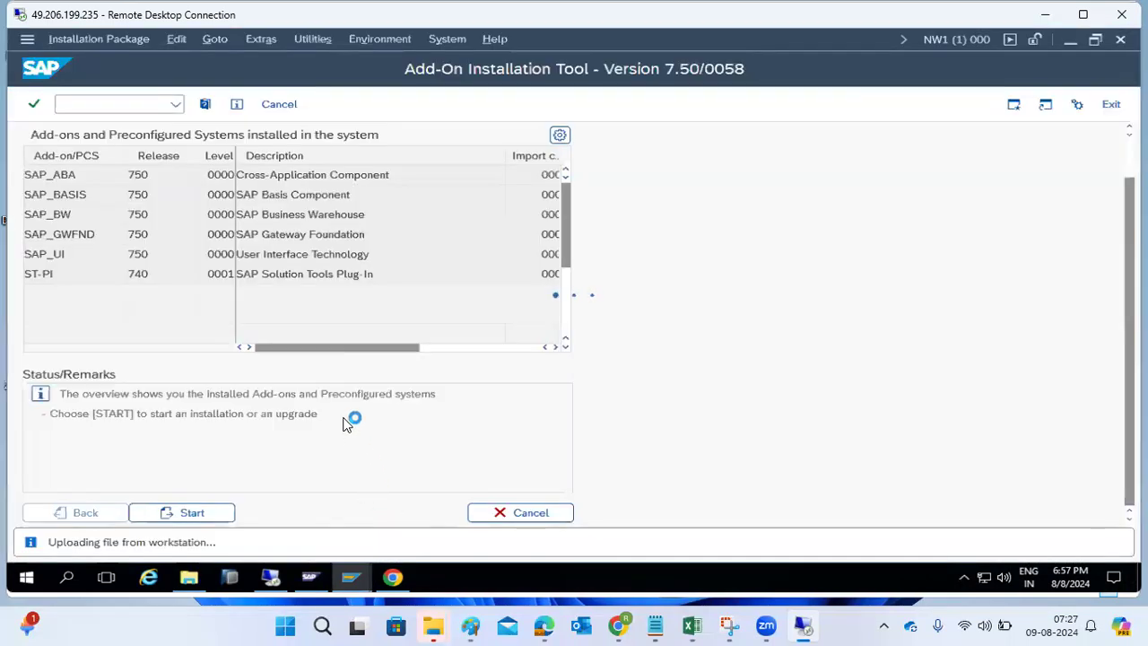
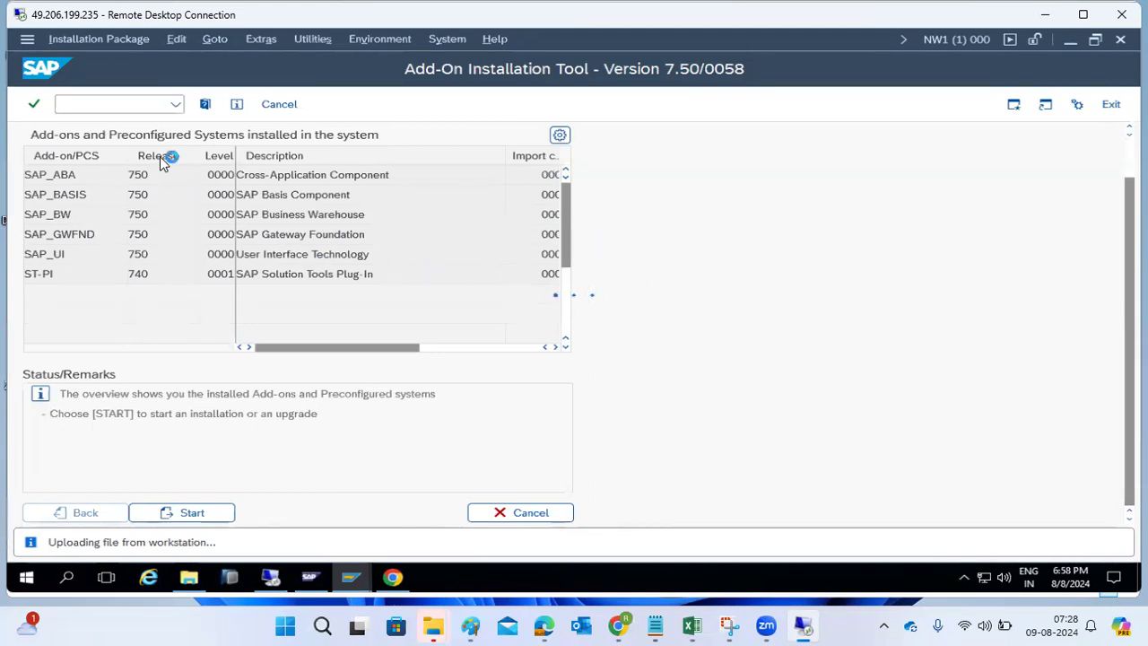
- Open a second SAP session and show the logon groups' load distribution
{"action": "left_click", "coordinate": [27, 39]}
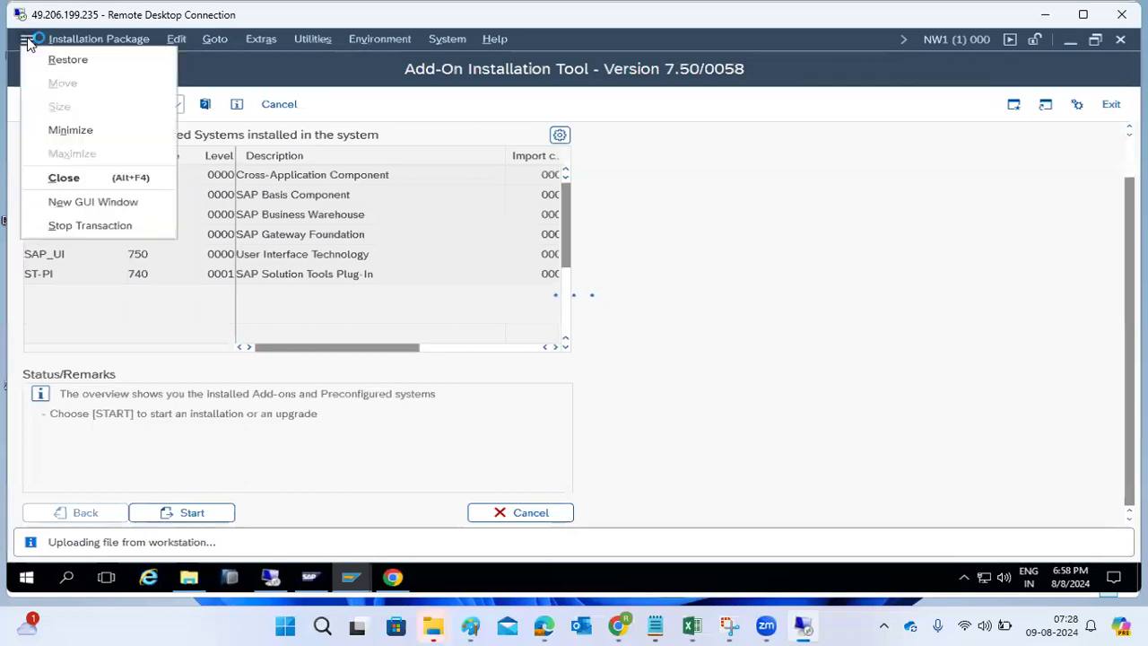
{"action": "left_click", "coordinate": [92, 204]}
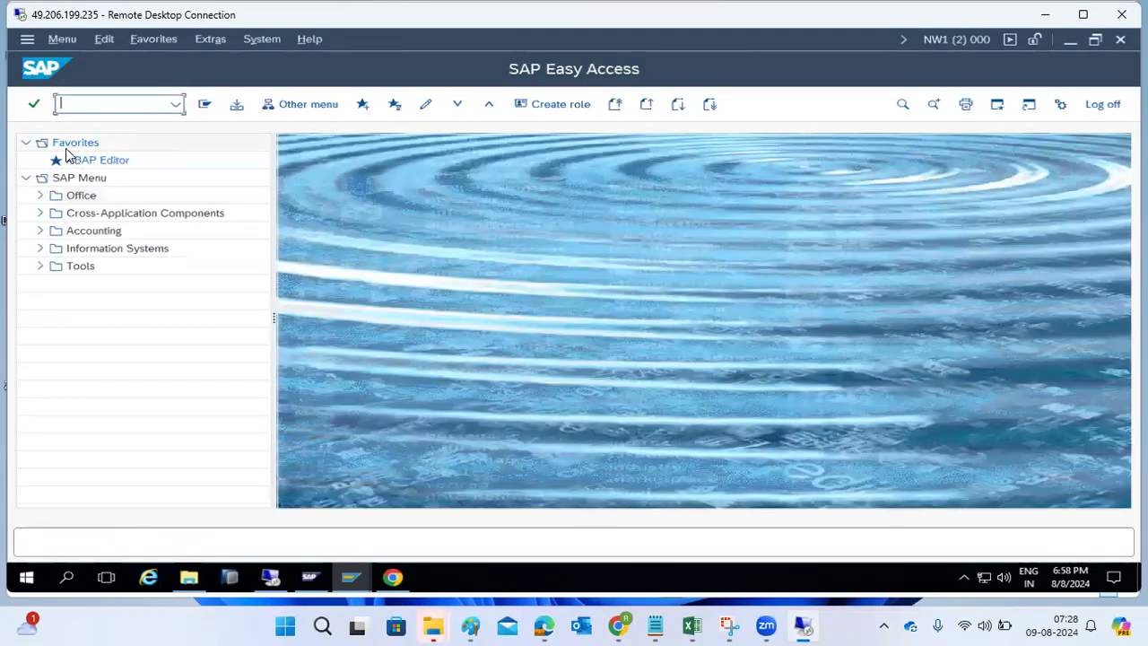
{"action": "type", "text": "sm30"}
{"action": "key", "text": "Return"}
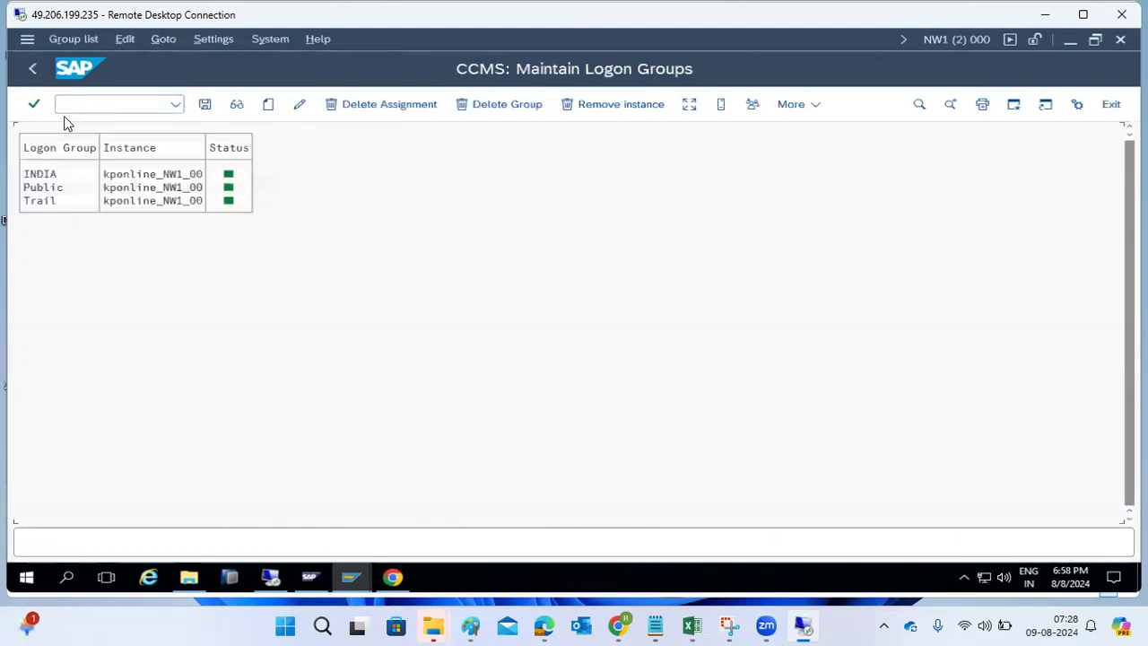
{"action": "left_click", "coordinate": [689, 104]}
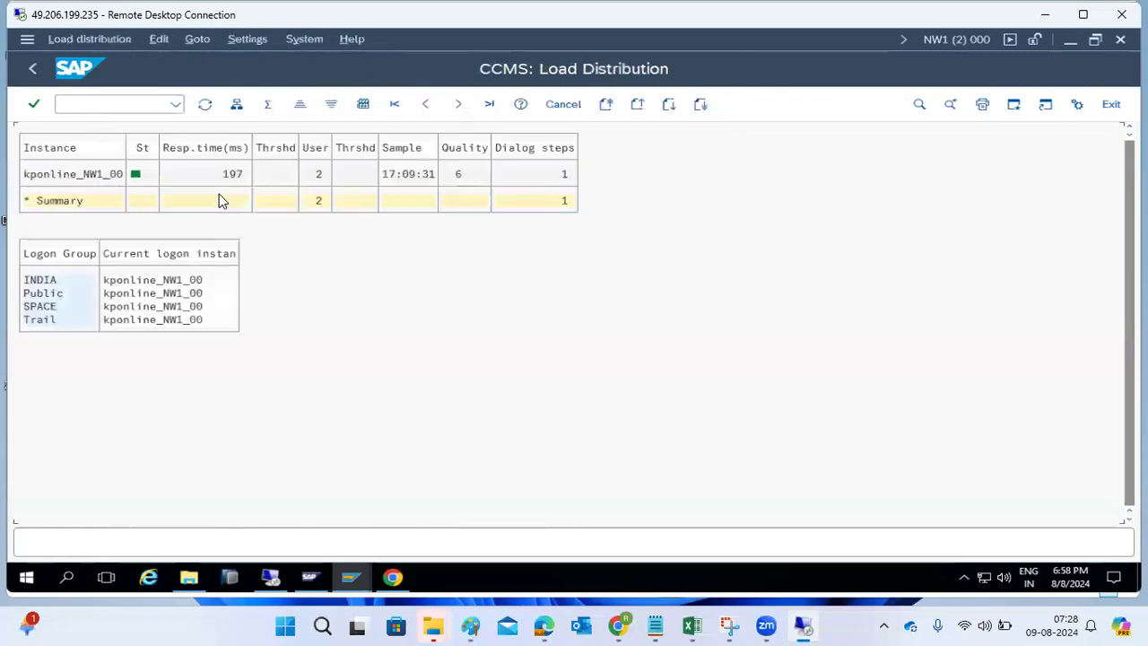
- Inspect the kponline_NW1_00 instance, then go back to SAP Easy Access
{"action": "left_click", "coordinate": [88, 177]}
{"action": "left_click", "coordinate": [77, 177]}
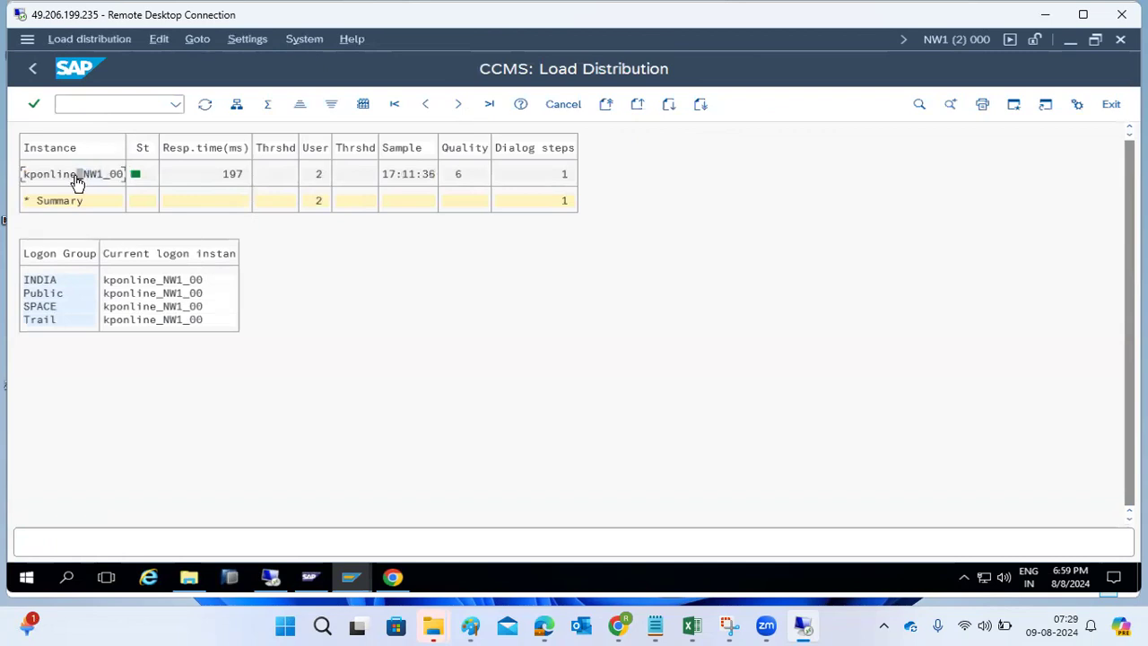
{"action": "left_click", "coordinate": [34, 73]}
{"action": "left_click", "coordinate": [34, 75]}
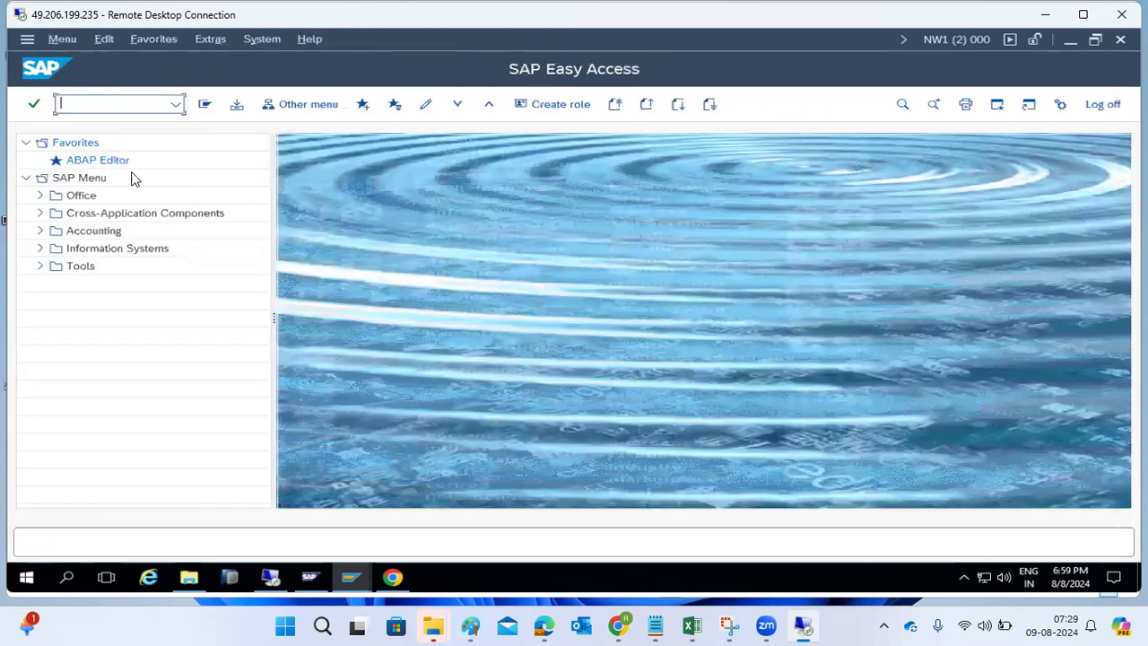
- Bring the Add-On Installation Tool forward, then switch to the SAP for Me software center
{"action": "mouse_move", "coordinate": [367, 572]}
{"action": "left_click", "coordinate": [320, 527]}
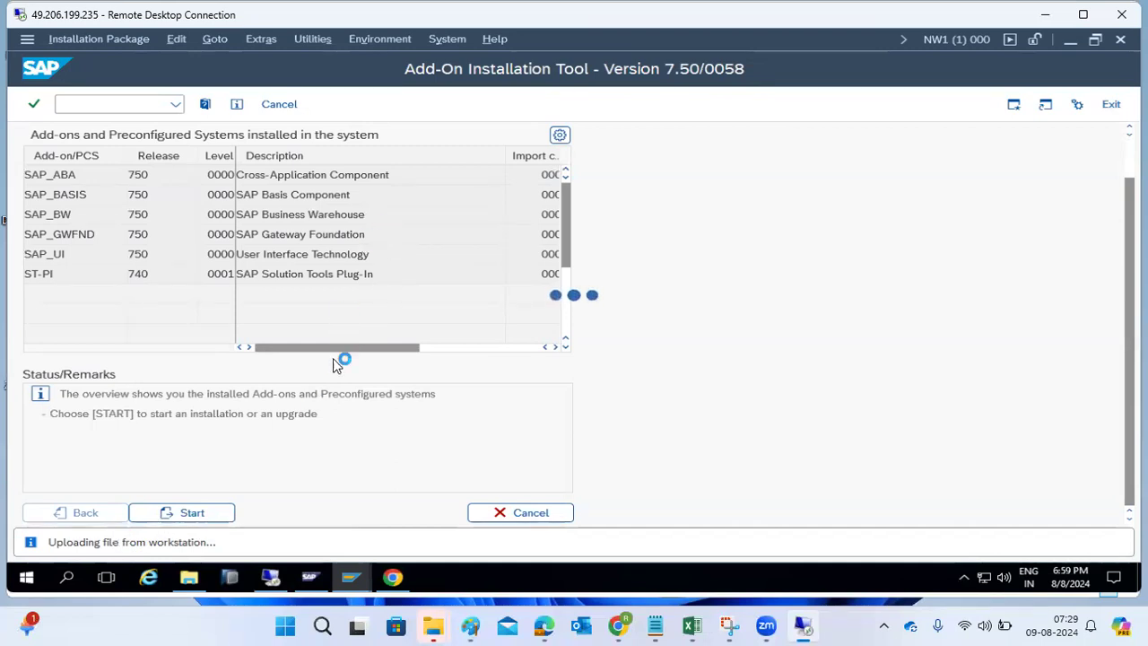
{"action": "mouse_move", "coordinate": [310, 587]}
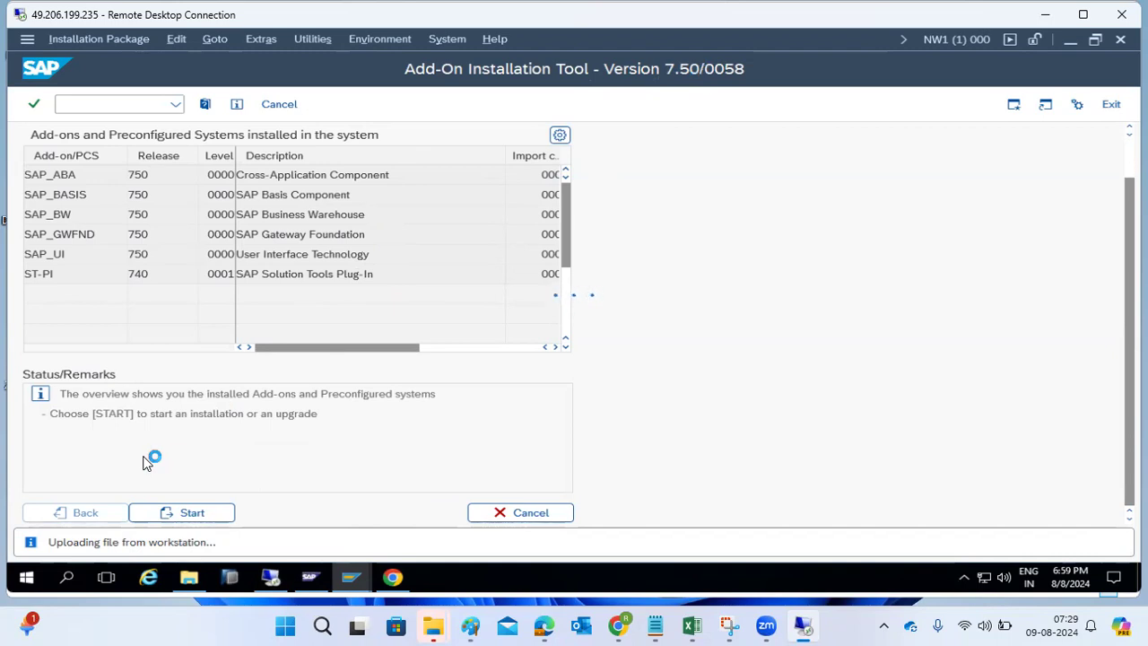
{"action": "left_click", "coordinate": [394, 577]}
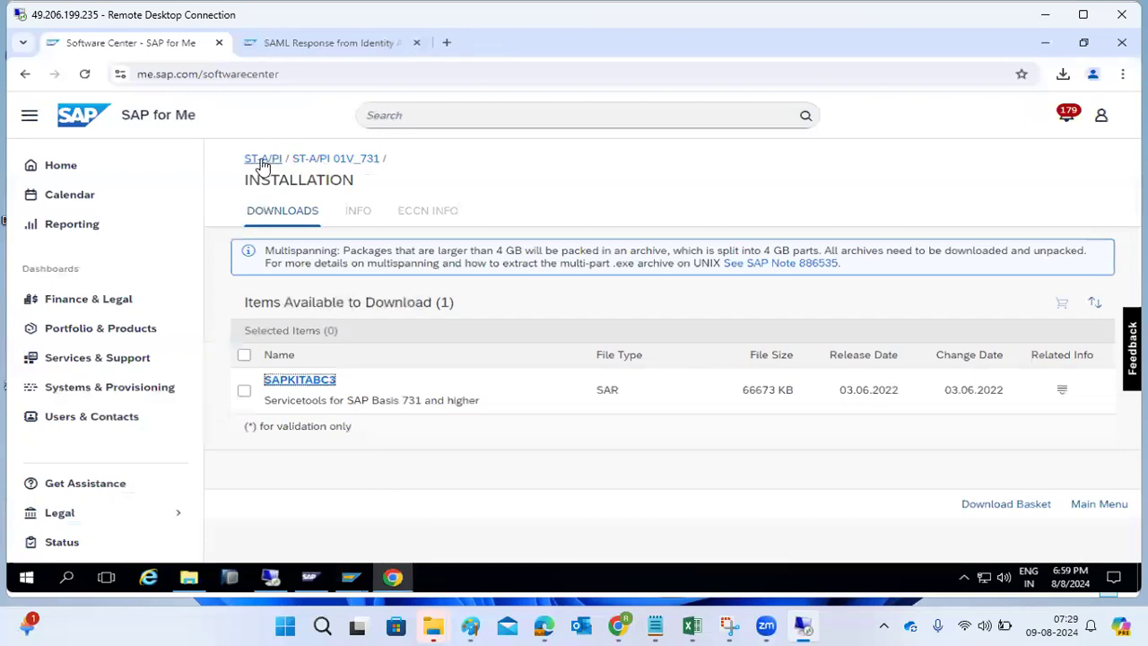
- Open the Support Packages list for ST-A/PI 01V_731 under Support Packages and Patches
{"action": "left_click", "coordinate": [319, 159]}
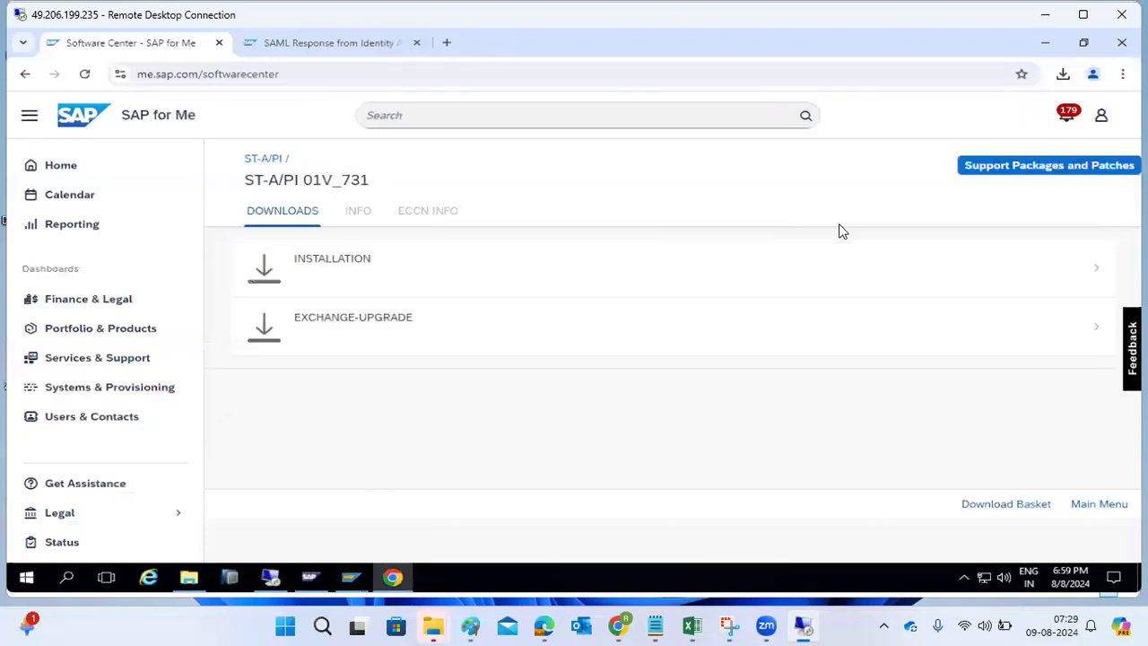
{"action": "left_click", "coordinate": [1006, 168]}
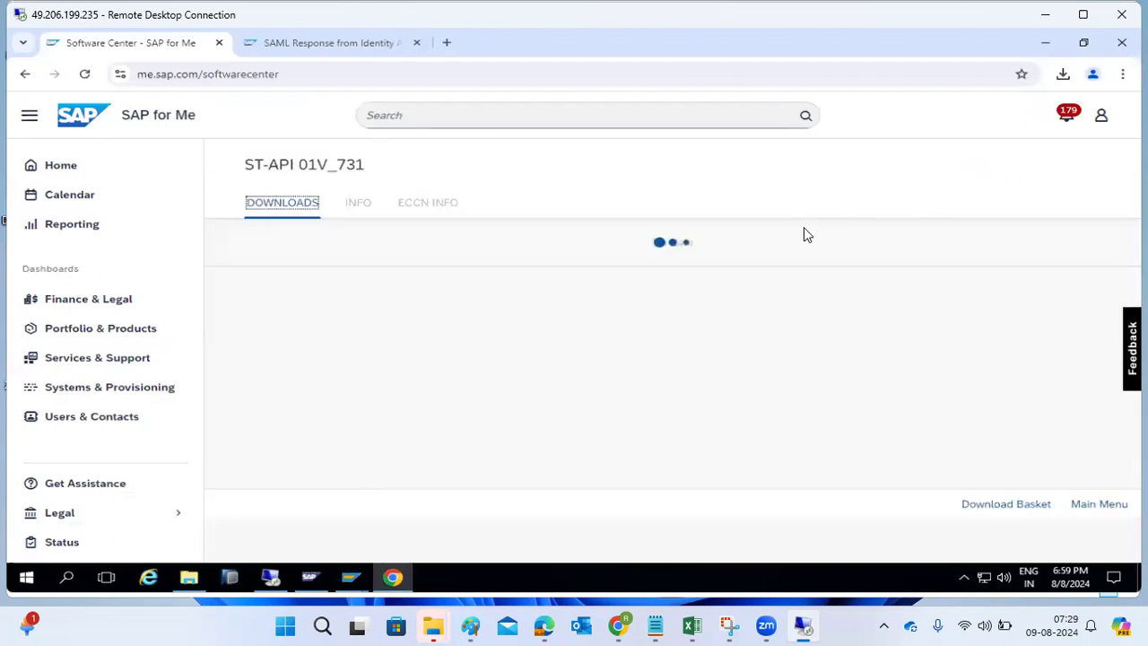
{"action": "left_click", "coordinate": [444, 273]}
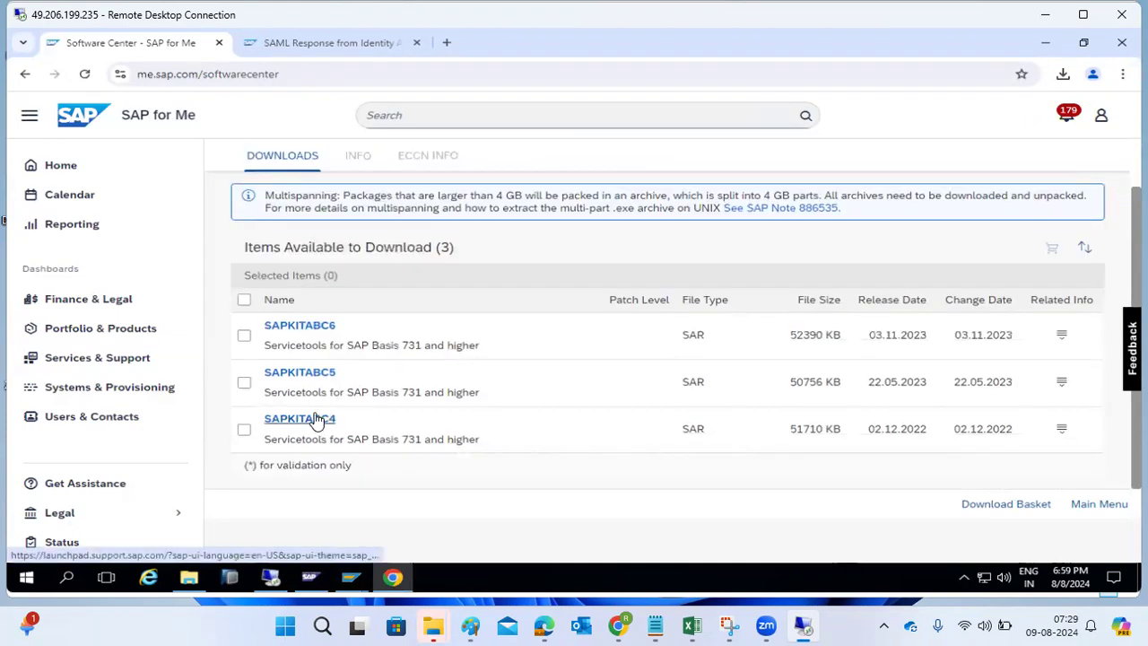
- Download the SAPKITABC4, SAPKITABC5 and SAPKITABC6 packages from the list
{"action": "left_click", "coordinate": [316, 419]}
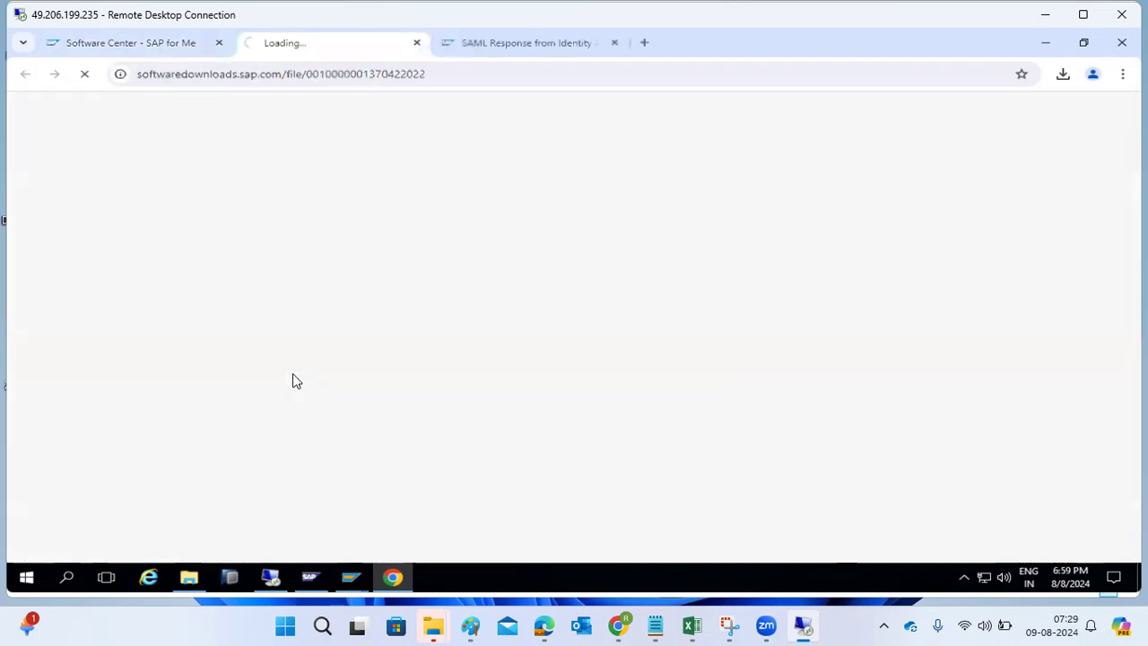
{"action": "left_click", "coordinate": [162, 46]}
{"action": "left_click", "coordinate": [292, 373]}
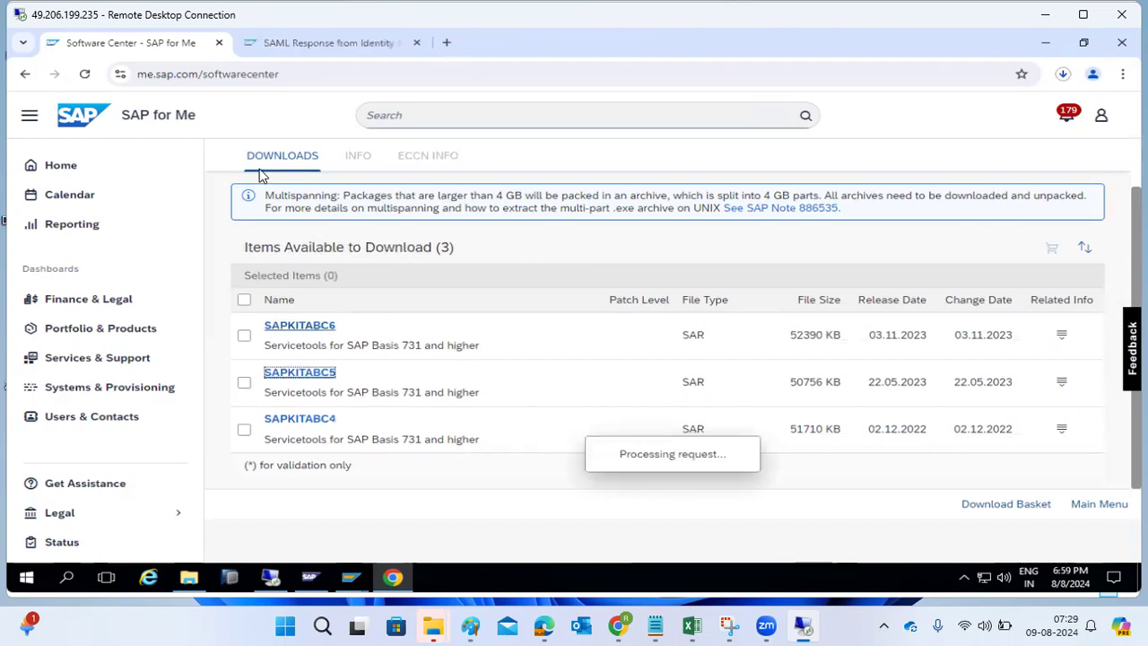
{"action": "left_click", "coordinate": [176, 40]}
{"action": "left_click", "coordinate": [307, 332]}
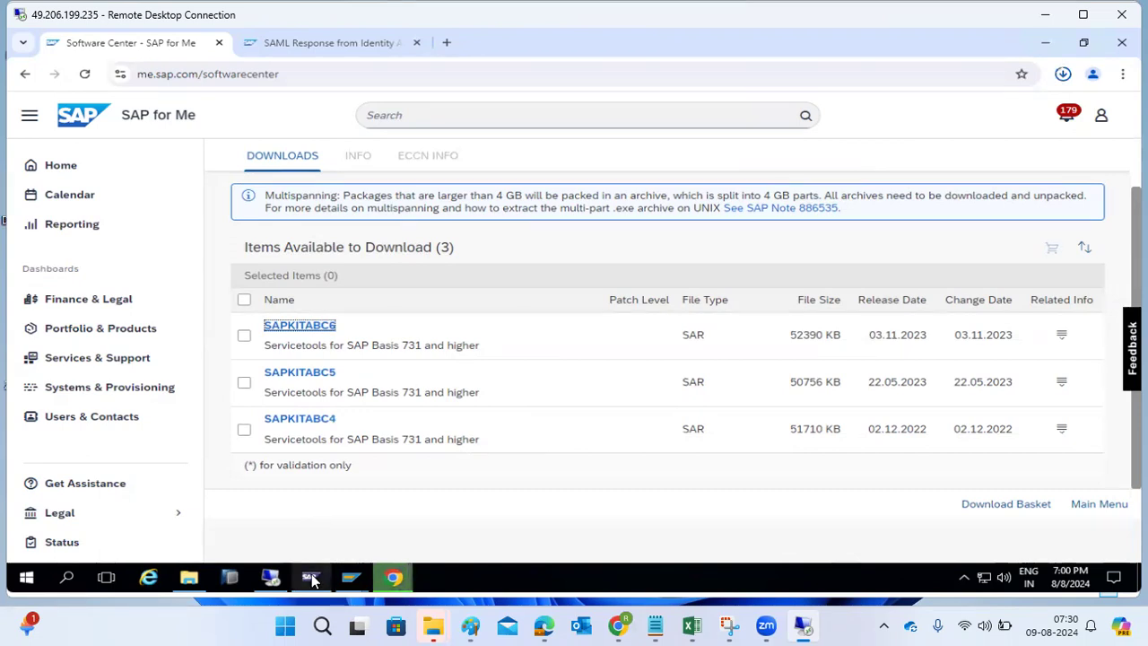
- In the Downloads folder, select KITABC6.SAR, KITABC4.SAR and KITABC5.SAR
{"action": "left_click", "coordinate": [352, 582]}
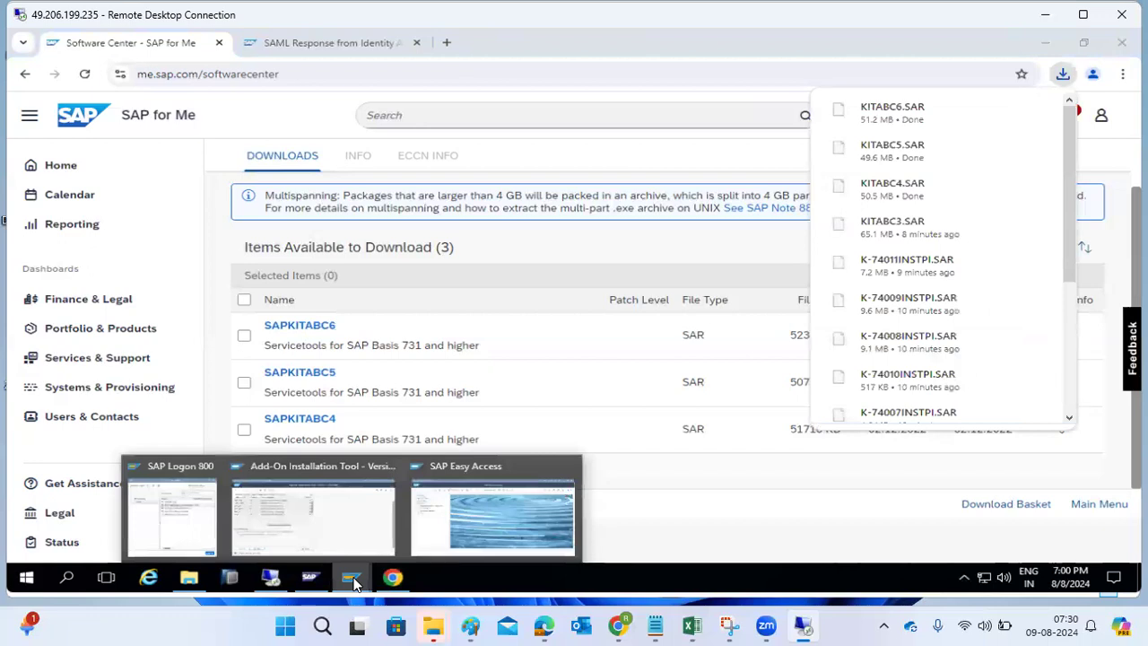
{"action": "left_click", "coordinate": [189, 577]}
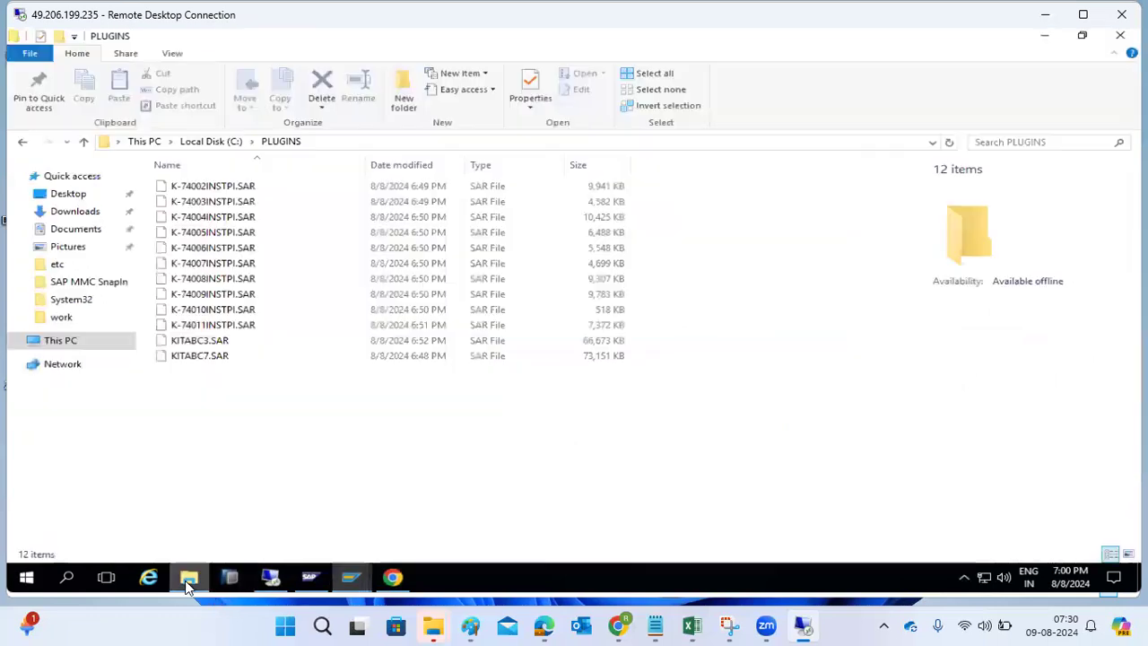
{"action": "left_click", "coordinate": [63, 213]}
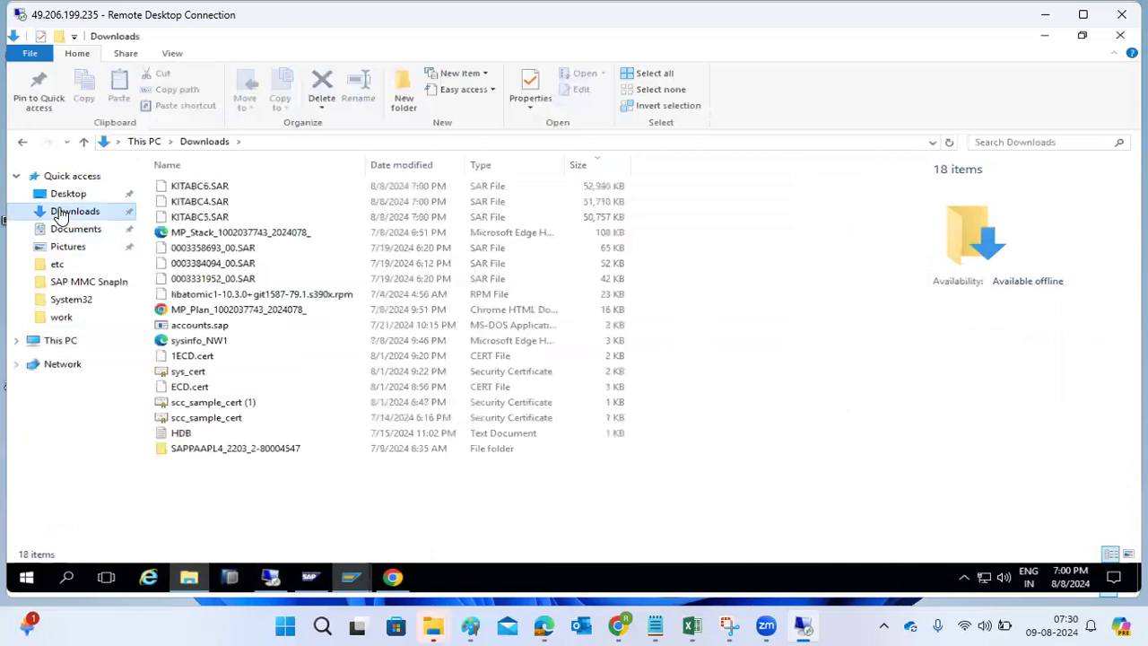
{"action": "left_click", "coordinate": [191, 186]}
{"action": "left_click", "coordinate": [206, 203], "text": "ctrl"}
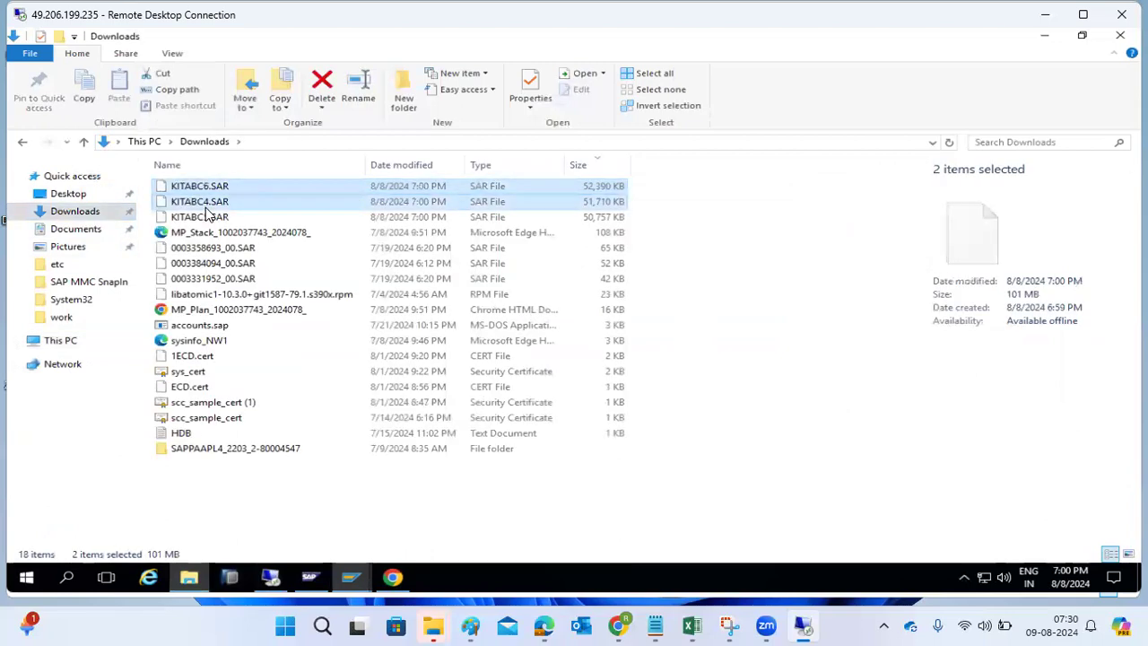
{"action": "left_click", "coordinate": [205, 218], "text": "ctrl"}
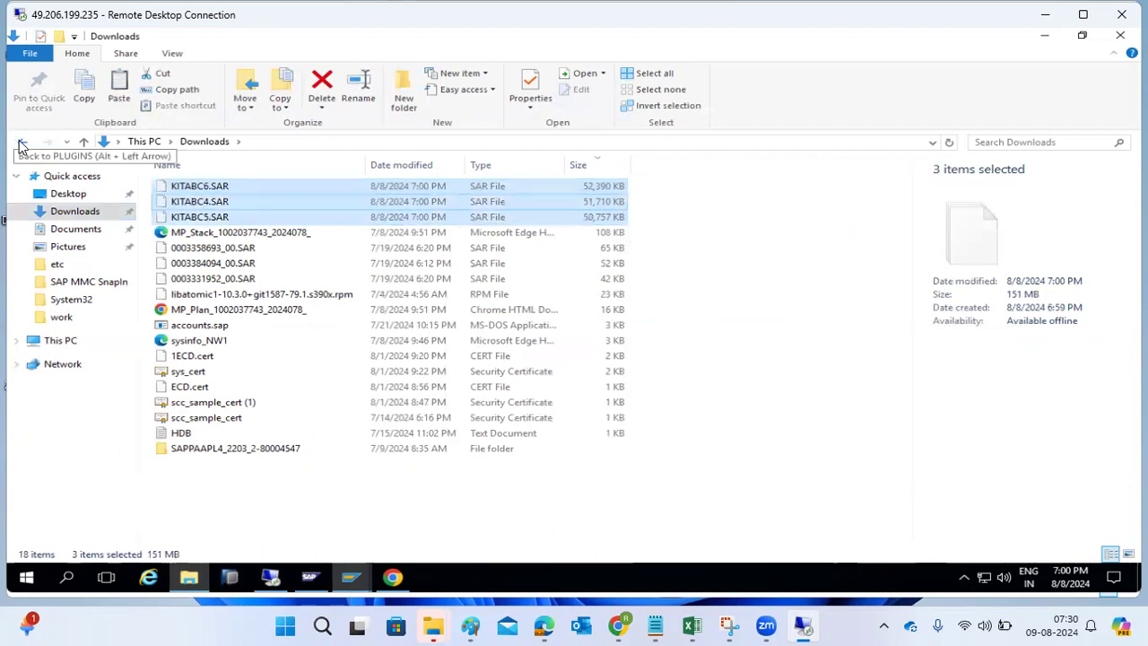
- Paste the three SAR files into C:\PLUGINS and minimize the folder window
{"action": "left_click", "coordinate": [23, 144]}
{"action": "key", "text": "ctrl+v"}
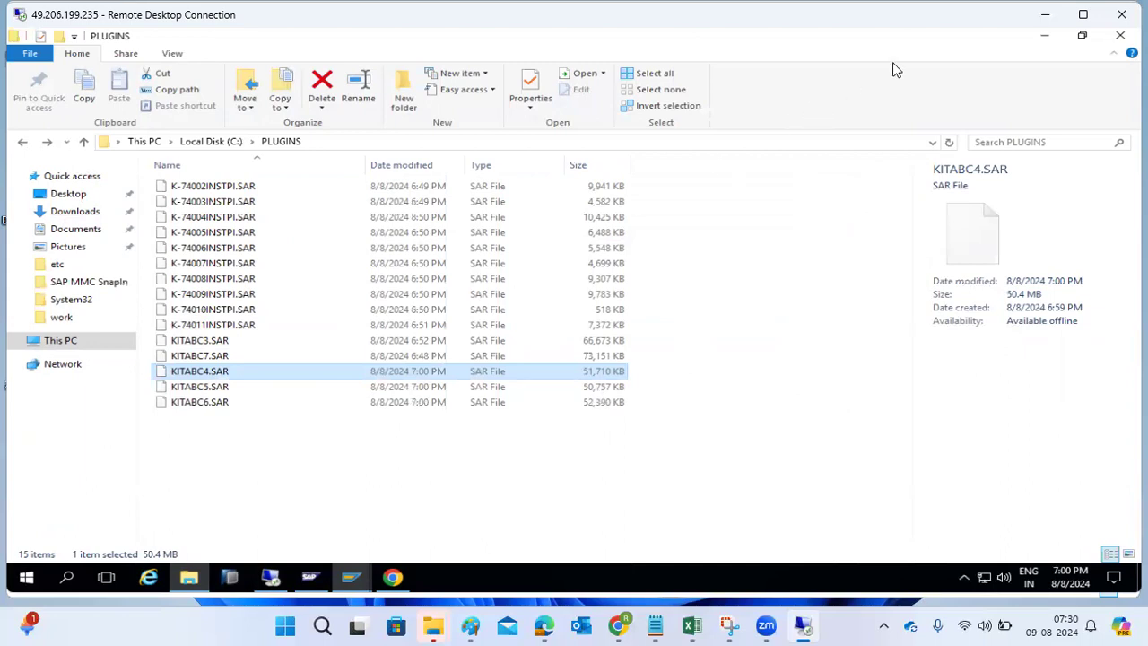
{"action": "left_click", "coordinate": [1044, 36]}
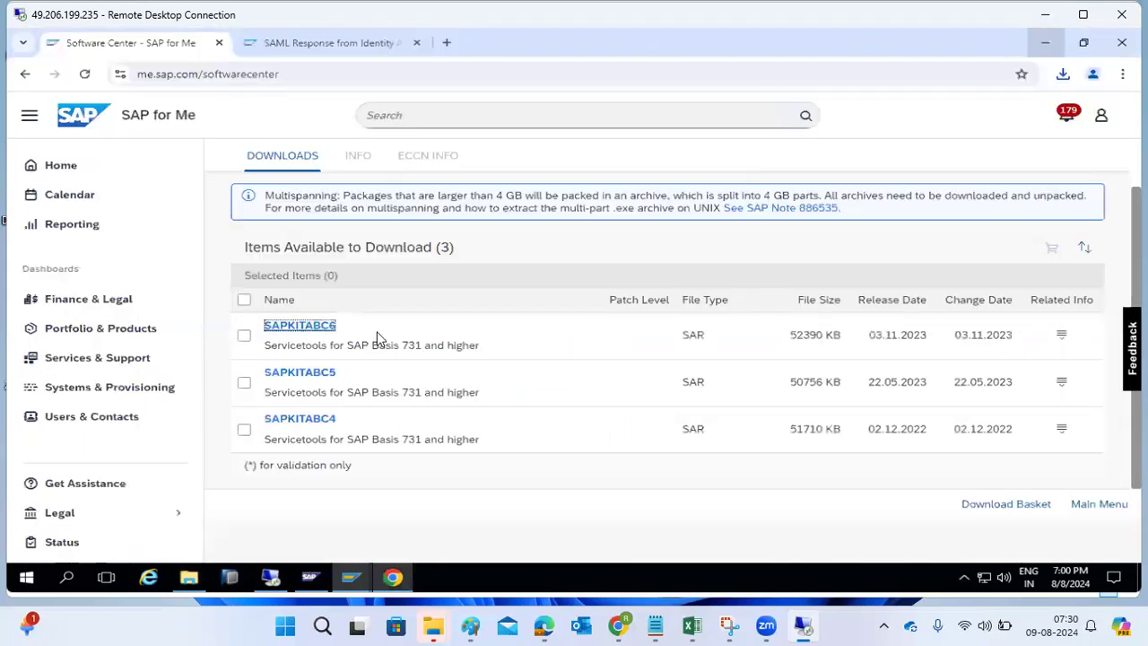
- Switch to the Add-On Installation Tool window via the SAP GUI taskbar preview
{"action": "left_click", "coordinate": [348, 579]}
{"action": "left_click", "coordinate": [336, 509]}
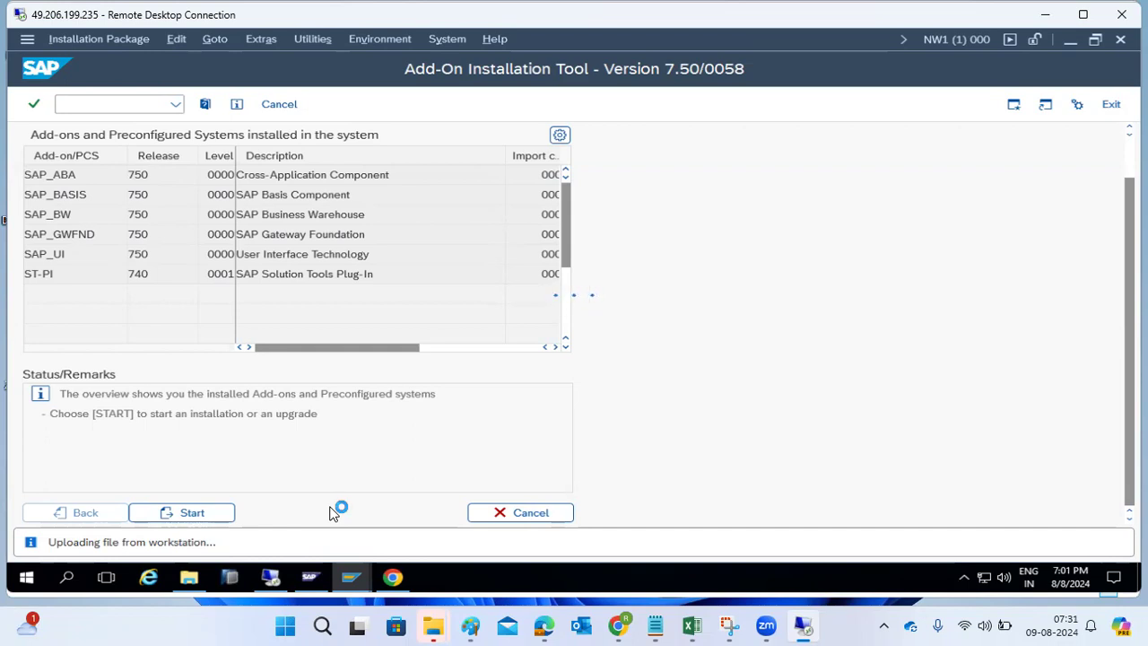
- From SAP Easy Access, open the Support Package Manager by transaction code
{"action": "left_click", "coordinate": [334, 567]}
{"action": "left_click", "coordinate": [439, 516]}
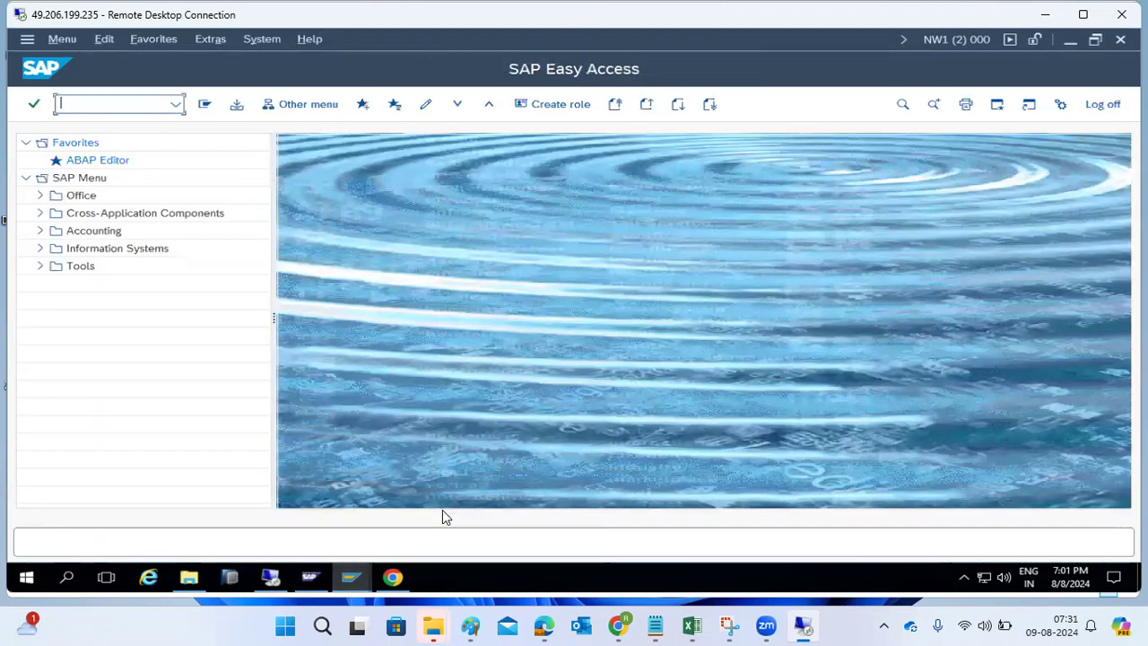
{"action": "left_click", "coordinate": [62, 41]}
{"action": "left_click", "coordinate": [328, 379]}
{"action": "left_click", "coordinate": [85, 105]}
{"action": "type", "text": "se38"}
{"action": "key", "text": "Return"}
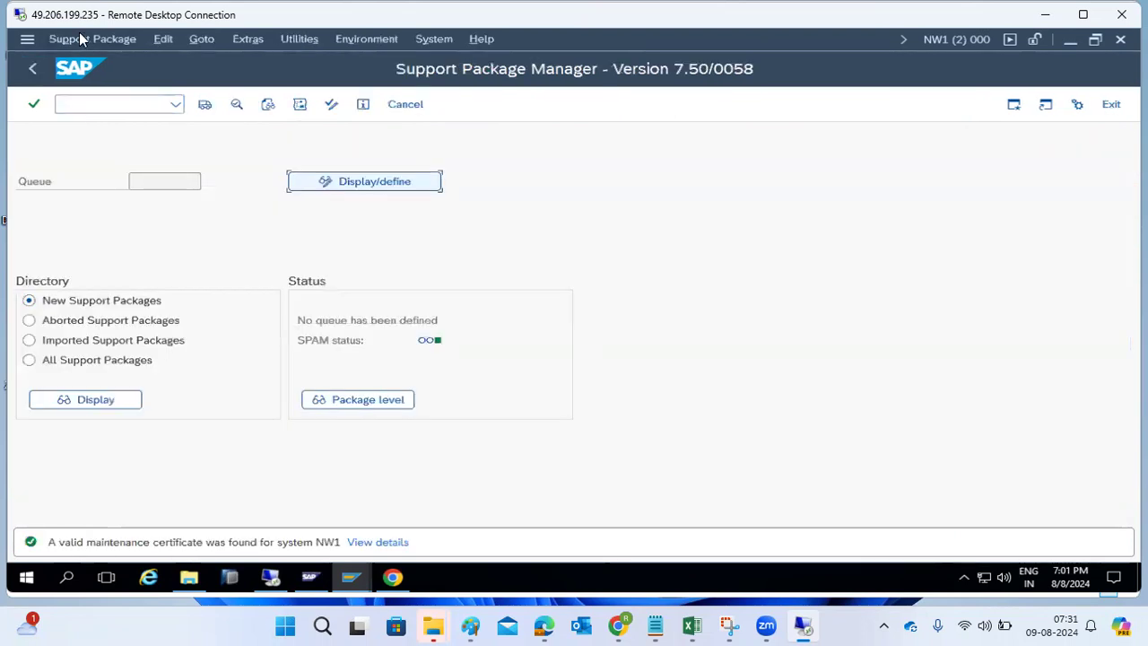
- Load packages from the application server's EPS inbox and dismiss the 'no OCS files found' message
{"action": "left_click", "coordinate": [89, 40]}
{"action": "mouse_move", "coordinate": [165, 60]}
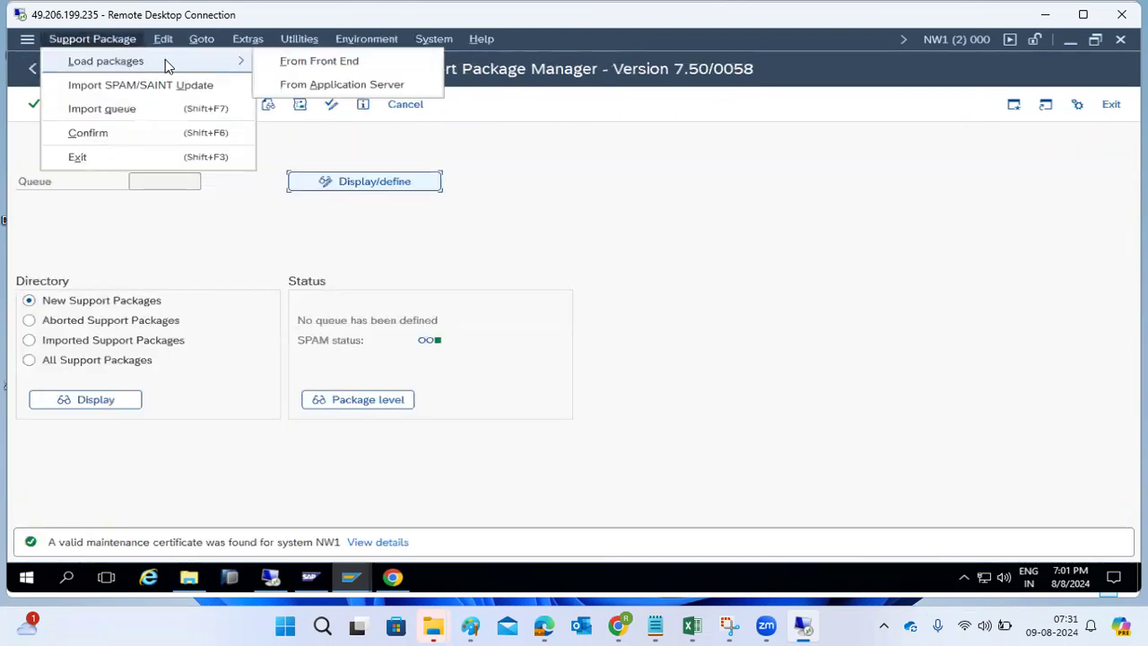
{"action": "left_click", "coordinate": [323, 84]}
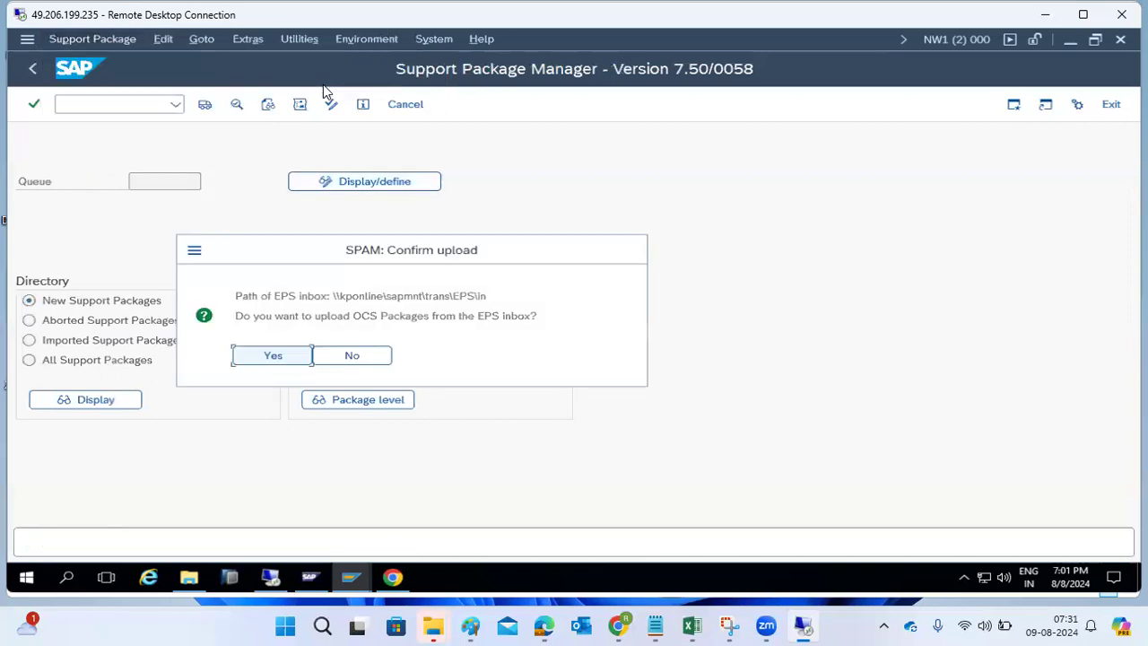
{"action": "left_click", "coordinate": [273, 356]}
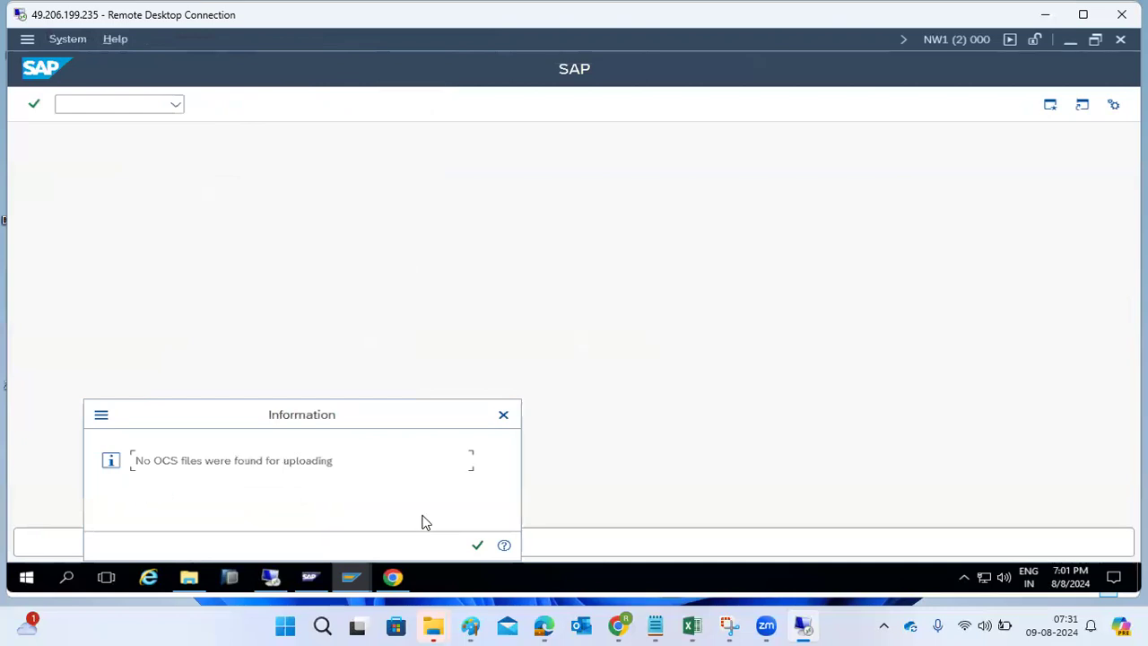
{"action": "left_click", "coordinate": [477, 547]}
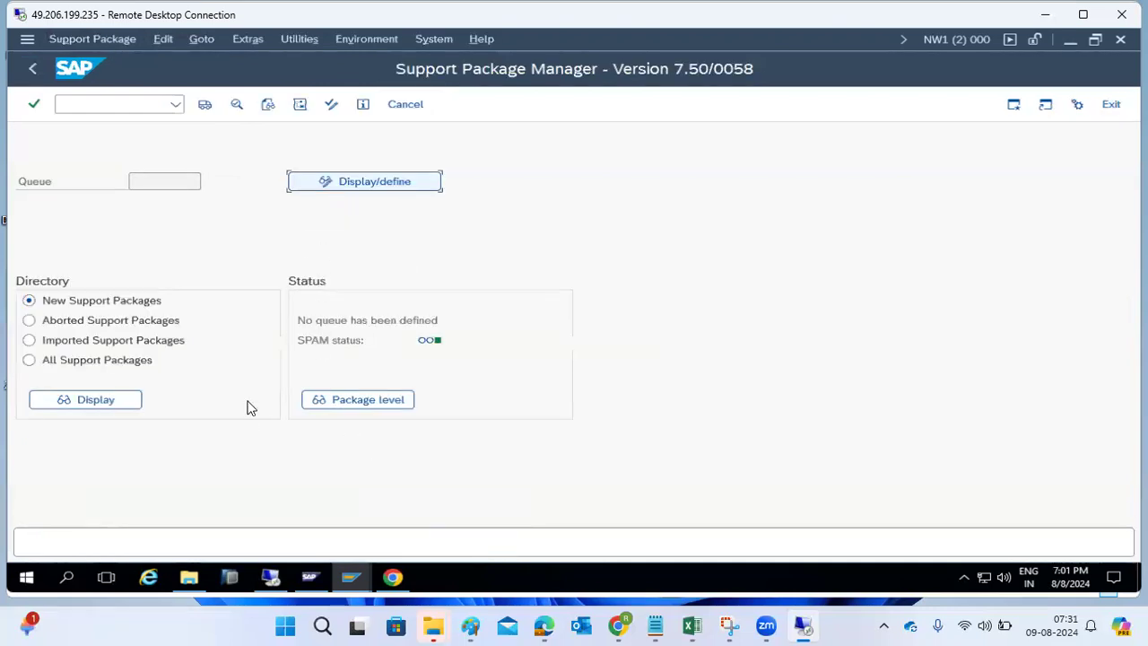
- Reopen the package loading menu, then return to the Add-On Installation Tool window
{"action": "left_click", "coordinate": [92, 39]}
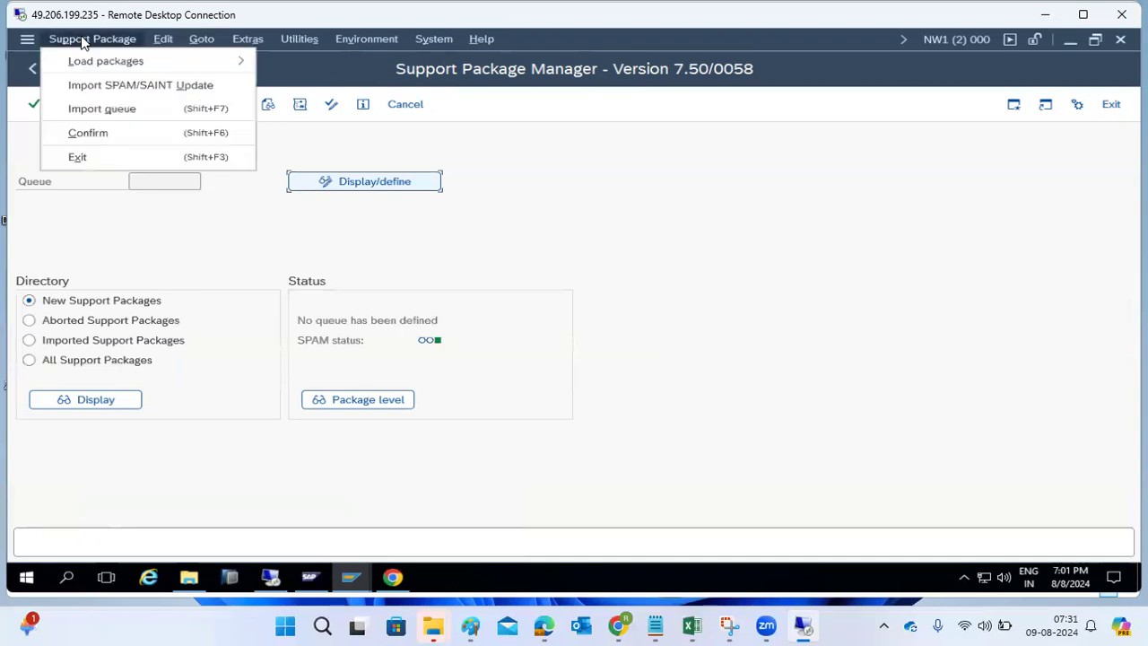
{"action": "mouse_move", "coordinate": [177, 66]}
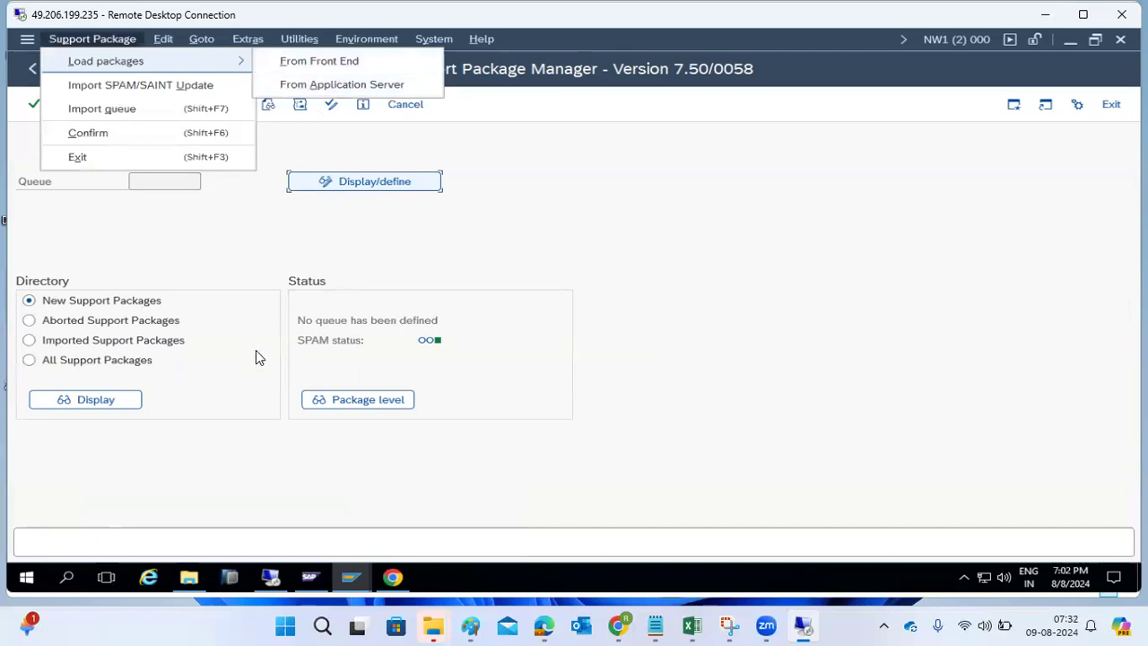
{"action": "left_click", "coordinate": [349, 577]}
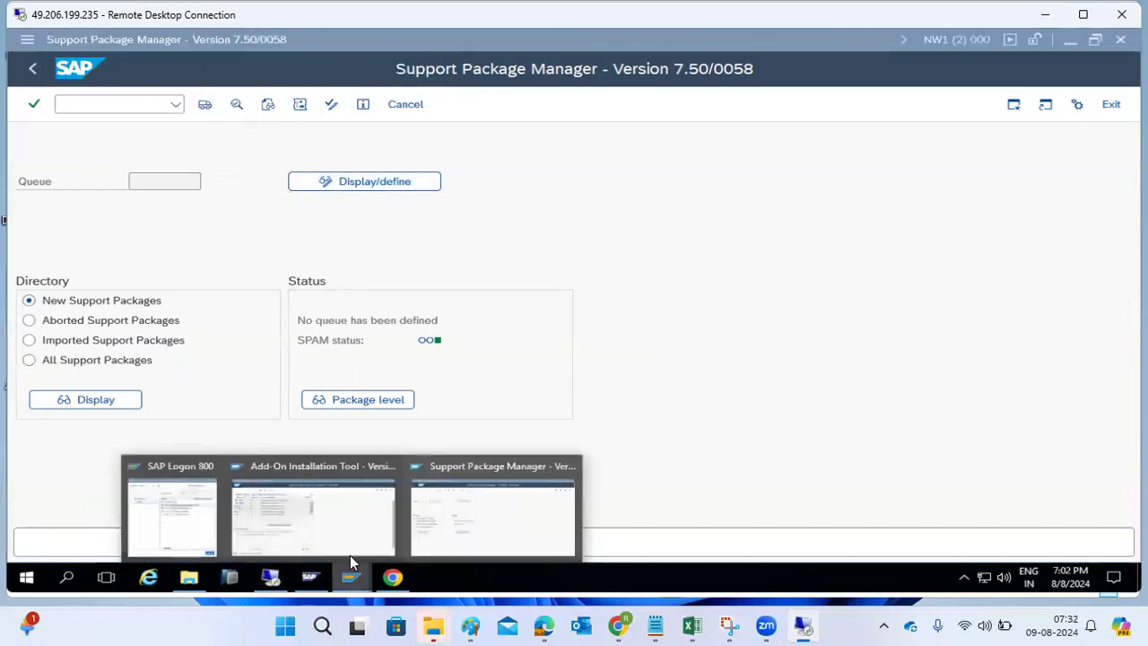
{"action": "left_click", "coordinate": [330, 538]}
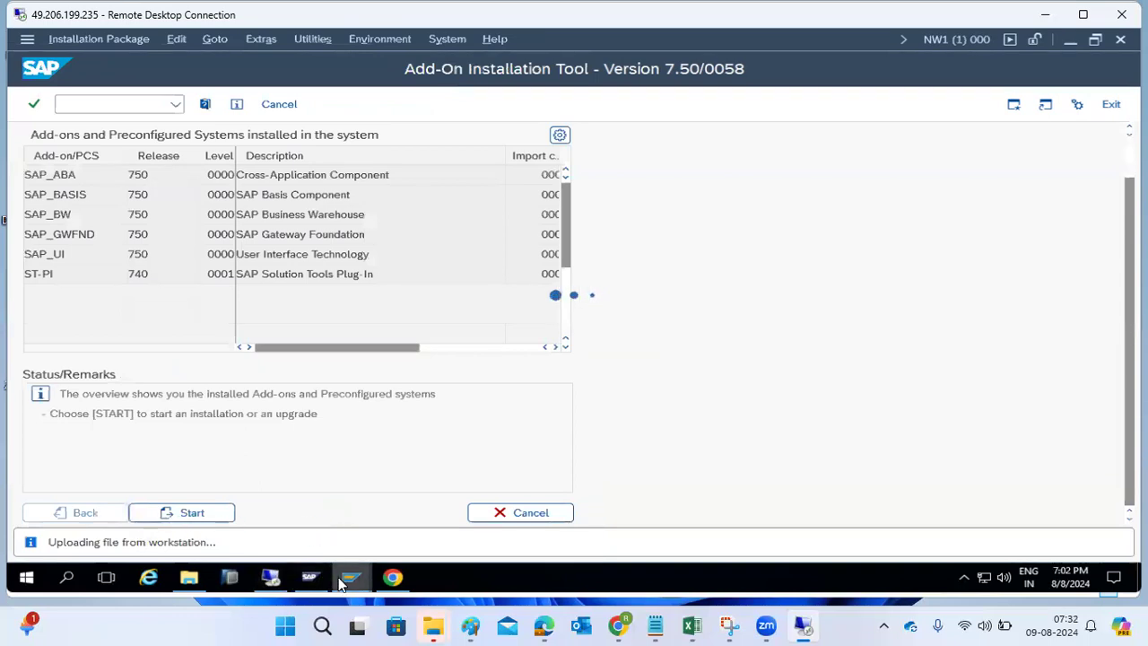
- Launch Remote Desktop Connection (mstsc) and connect to the kponline server
{"action": "left_click", "coordinate": [68, 577]}
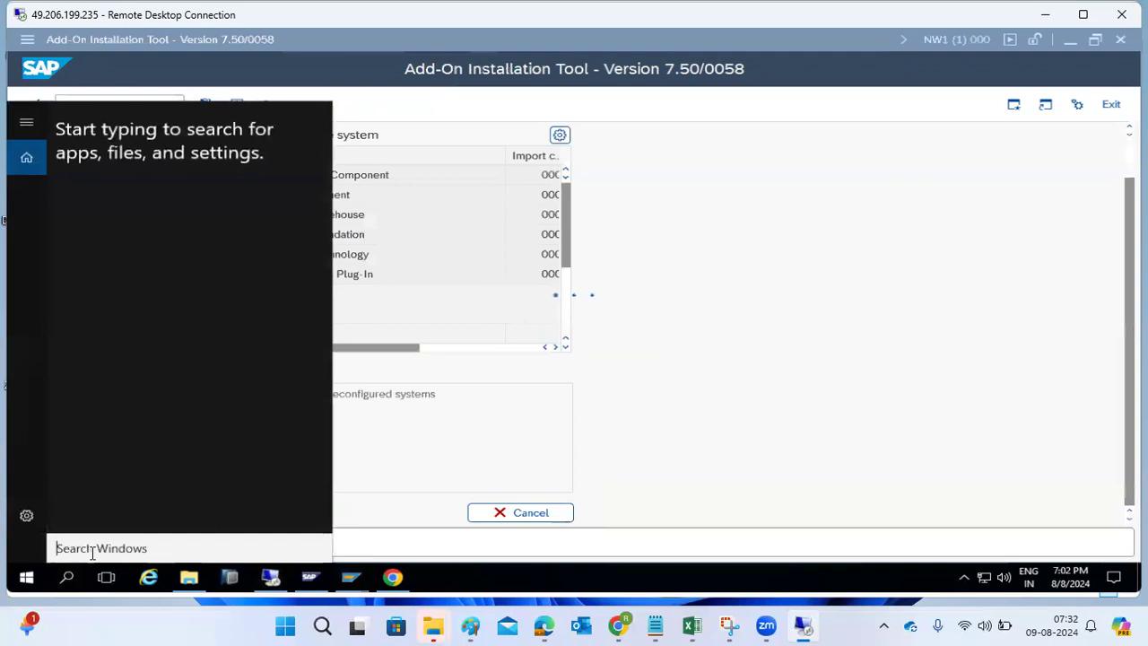
{"action": "type", "text": "mstsc"}
{"action": "key", "text": "Return"}
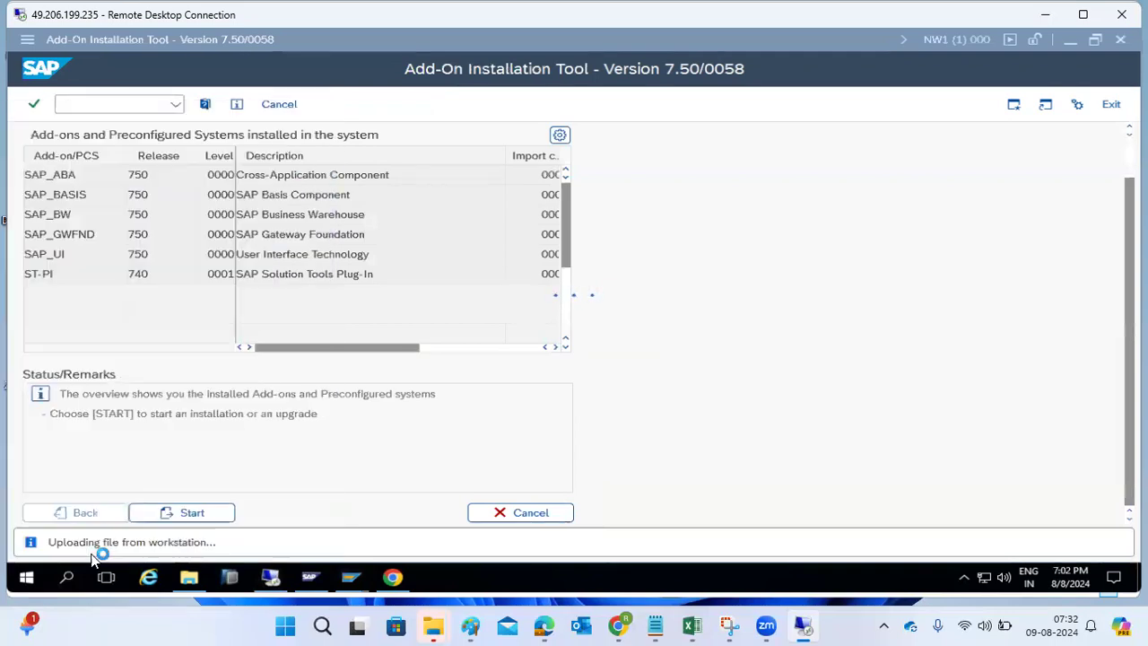
{"action": "left_click", "coordinate": [659, 209]}
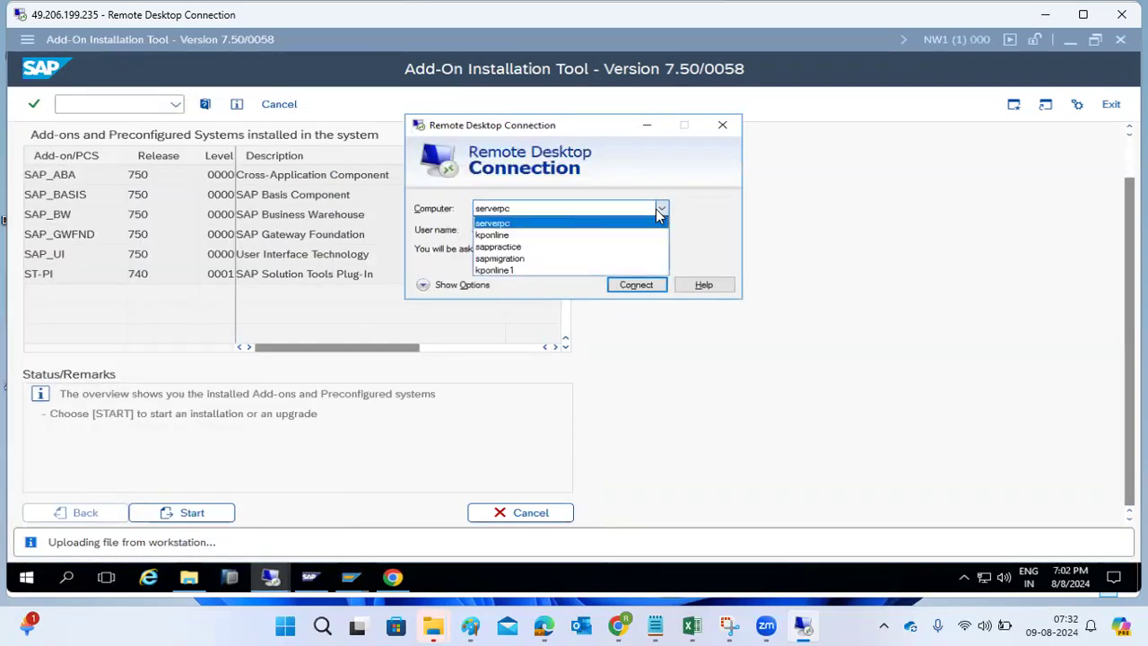
{"action": "left_click", "coordinate": [517, 236]}
{"action": "left_click", "coordinate": [655, 287]}
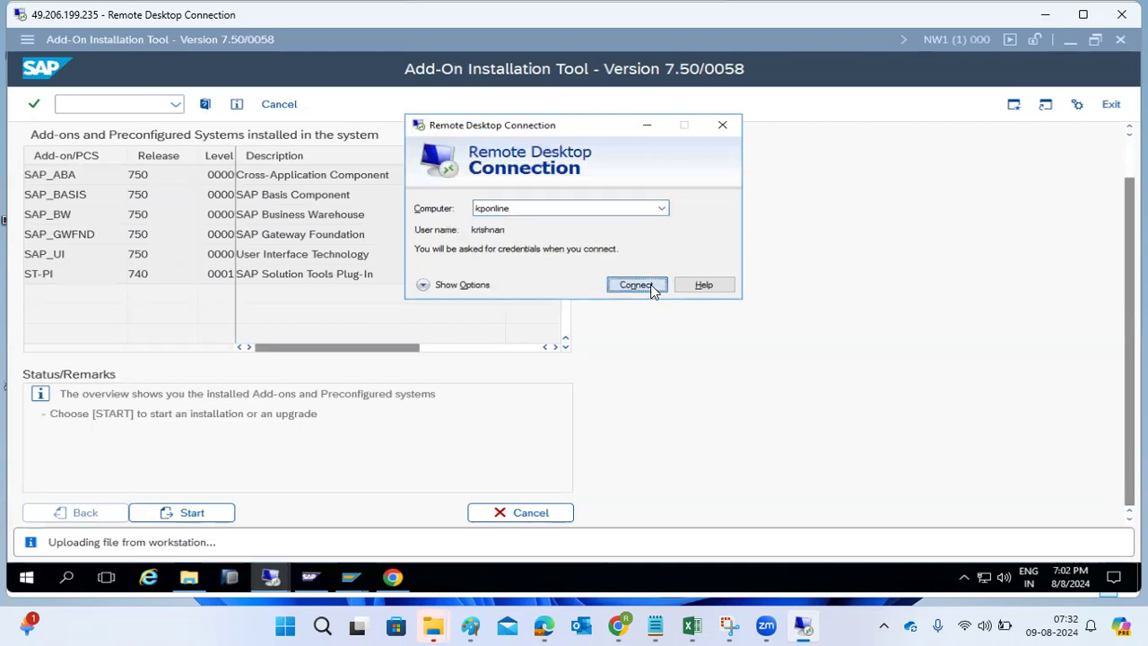
- Sign in with a different account's username and password, and accept the certificate warning
{"action": "left_click", "coordinate": [446, 383]}
{"action": "left_click", "coordinate": [492, 457]}
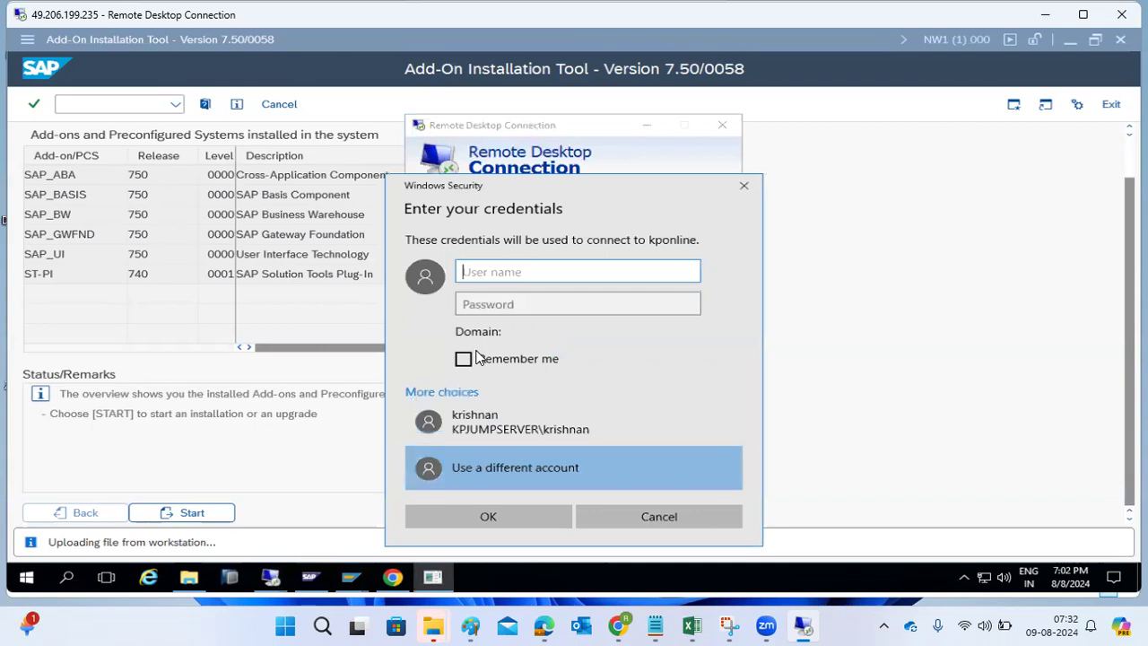
{"action": "type", "text": "nw1adm"}
{"action": "key", "text": "Tab"}
{"action": "type", "text": "**********"}
{"action": "key", "text": "Return"}
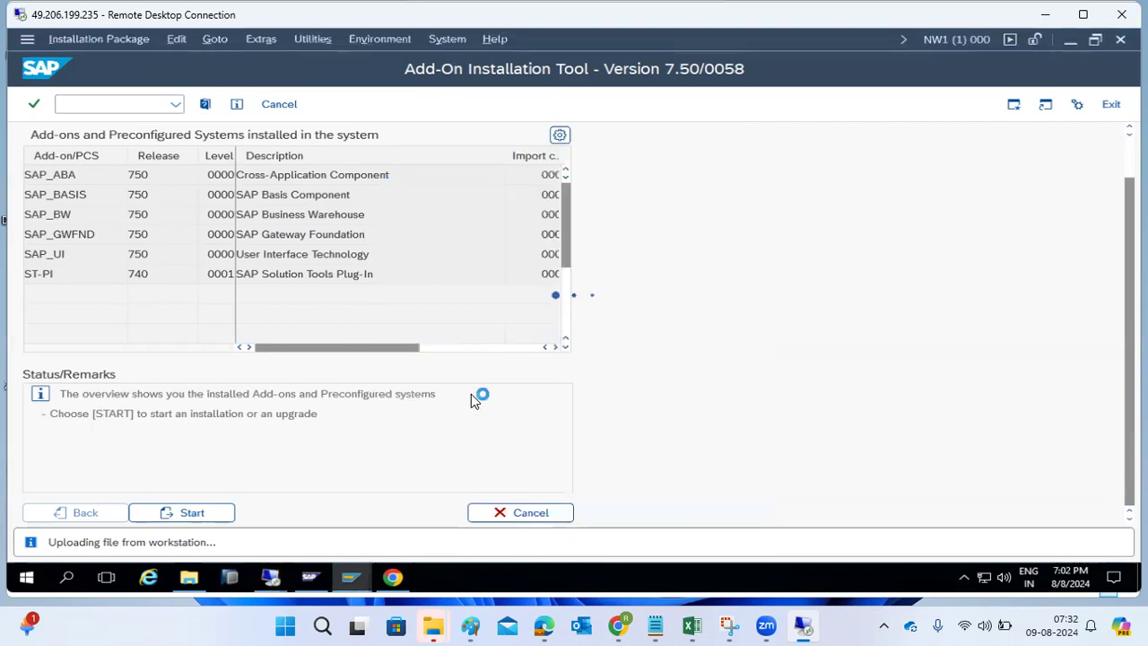
{"action": "mouse_move", "coordinate": [270, 576]}
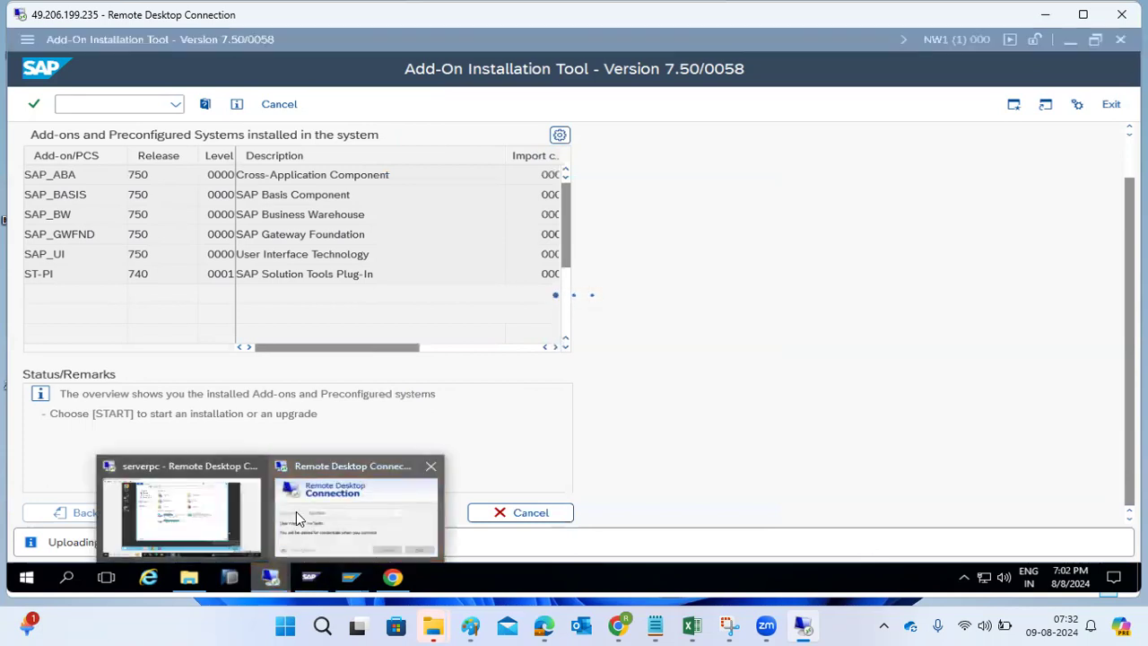
{"action": "left_click", "coordinate": [297, 519]}
{"action": "left_click", "coordinate": [632, 338]}
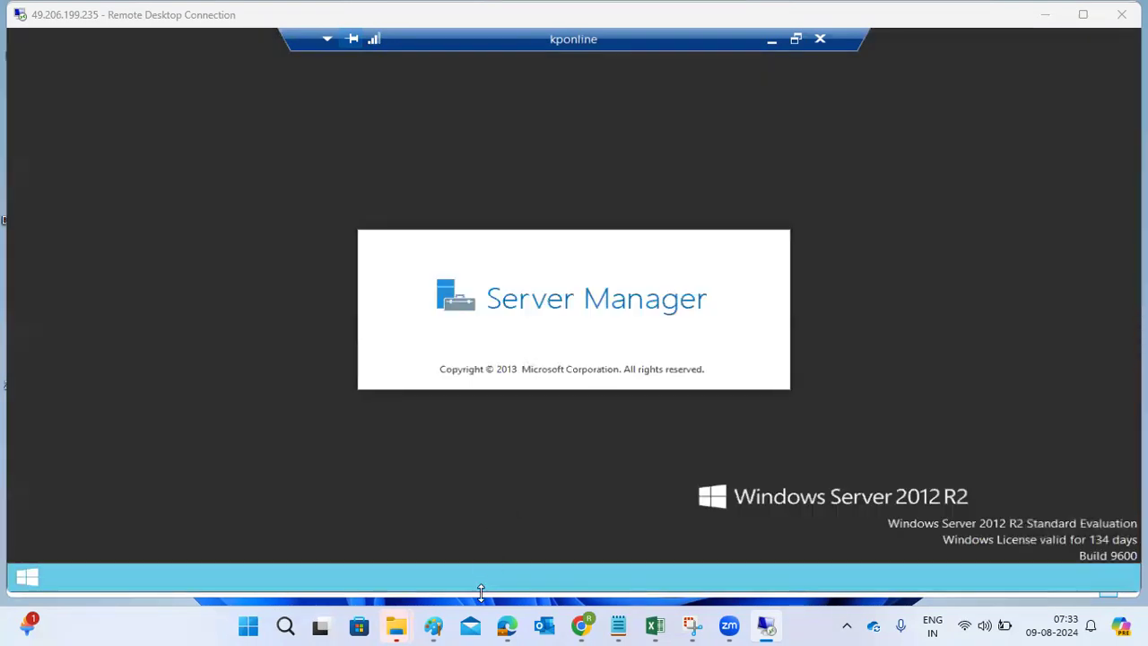
- Activate the kponline session, narrow its connection bar, and close Server Manager to show the desktop
{"action": "left_click", "coordinate": [481, 592]}
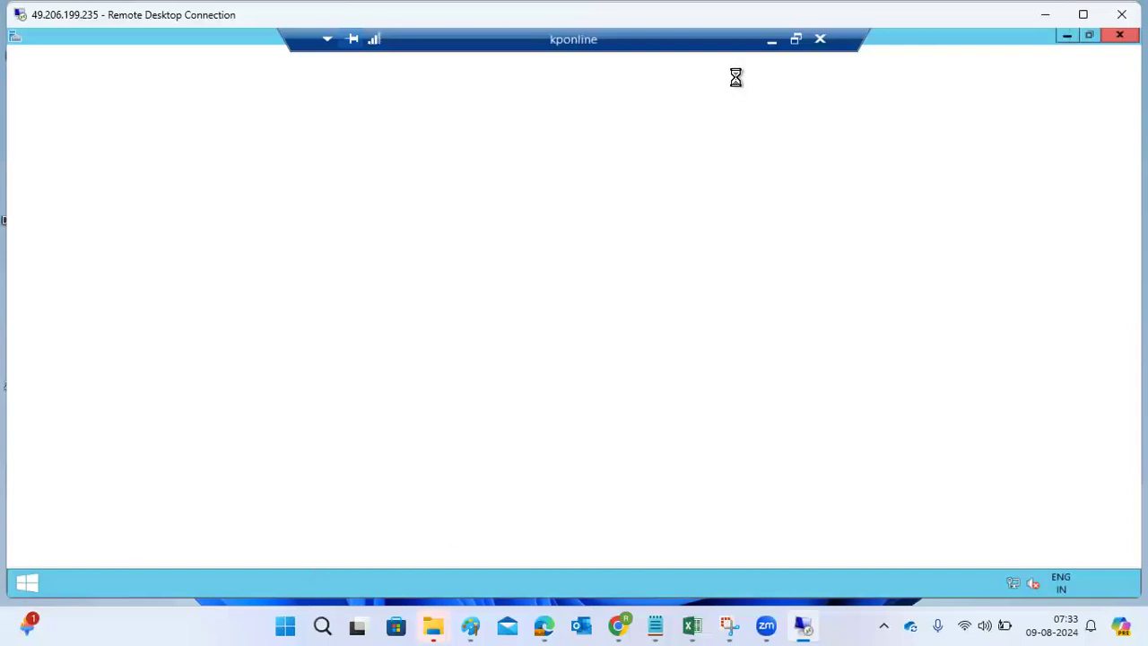
{"action": "left_click_drag", "start_coordinate": [285, 36], "coordinate": [399, 36]}
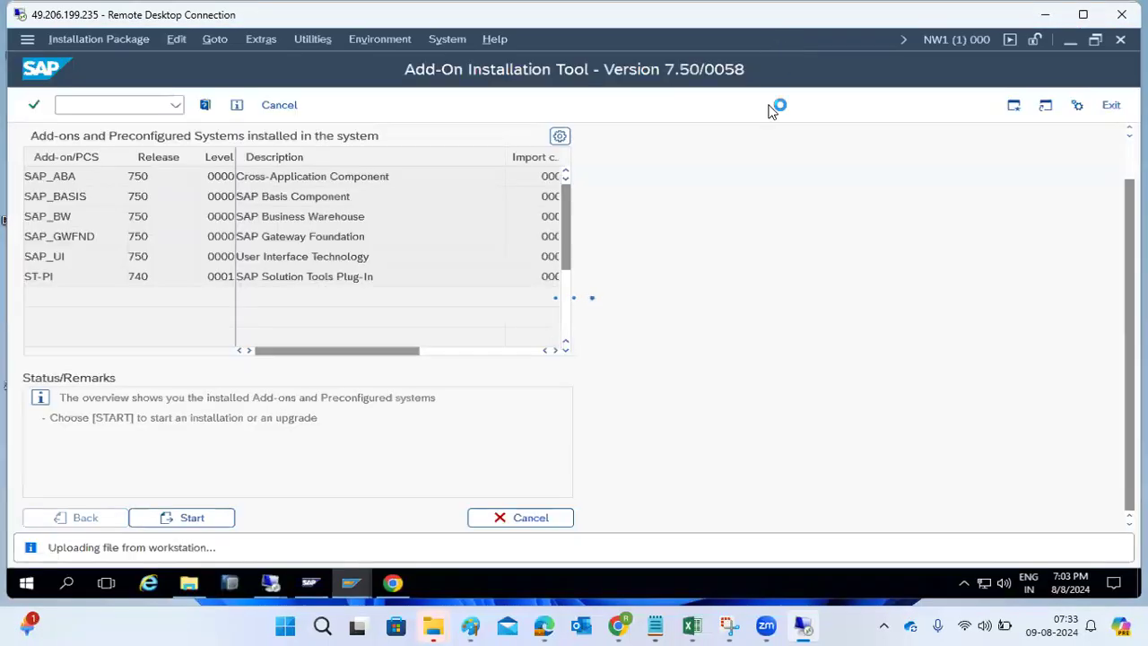
{"action": "left_click", "coordinate": [349, 587]}
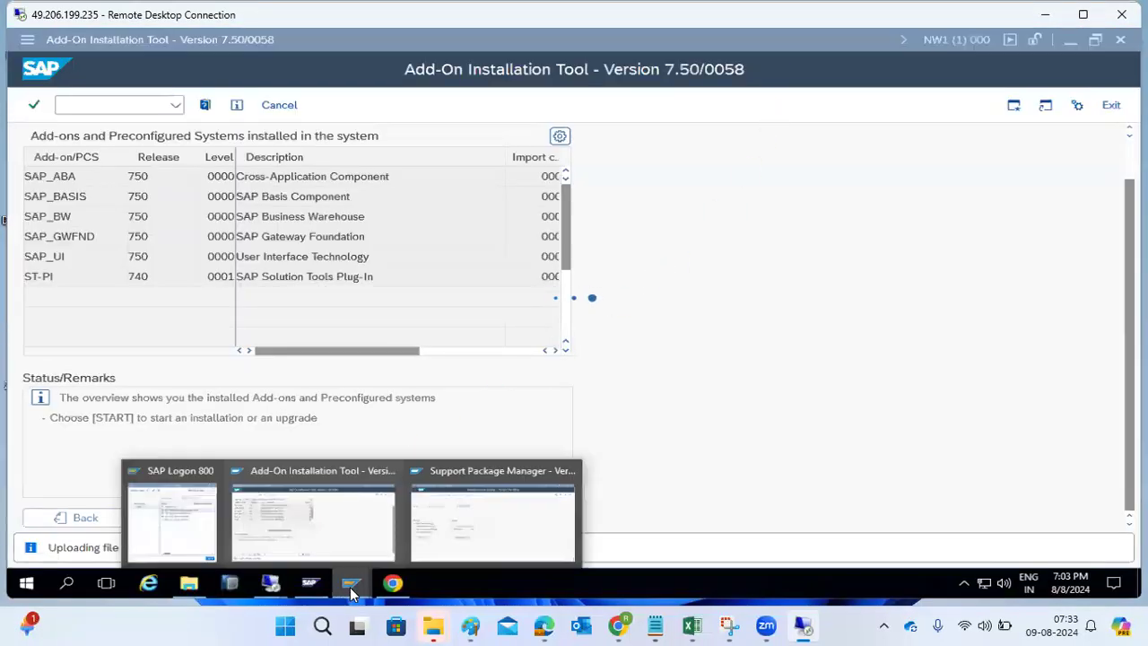
{"action": "mouse_move", "coordinate": [811, 625]}
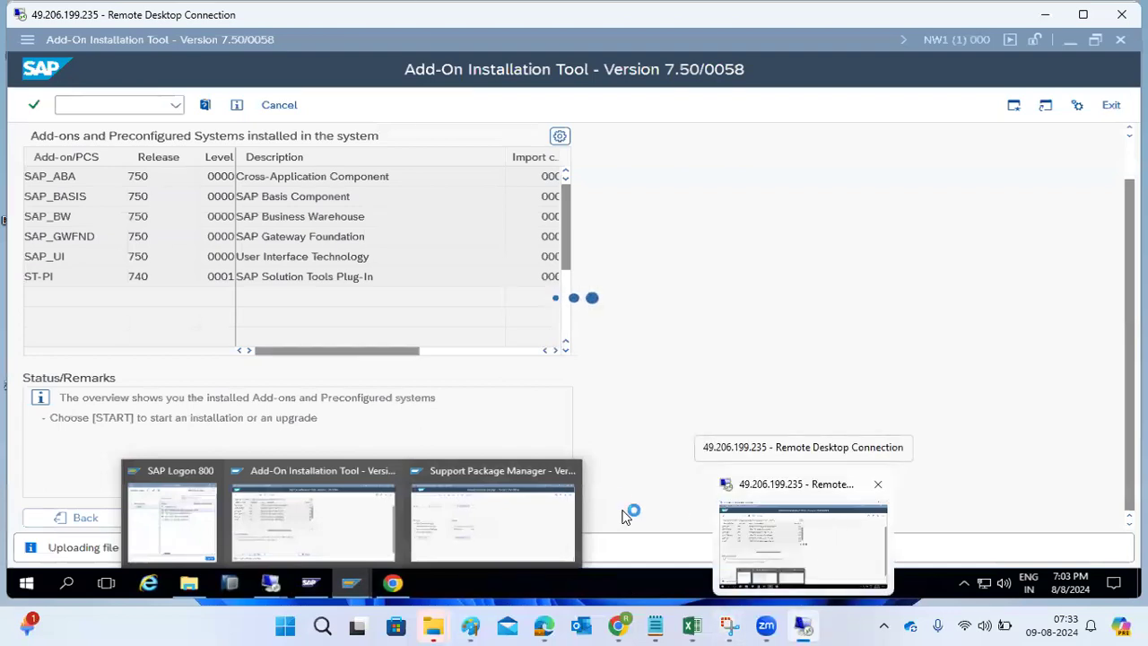
{"action": "mouse_move", "coordinate": [270, 586]}
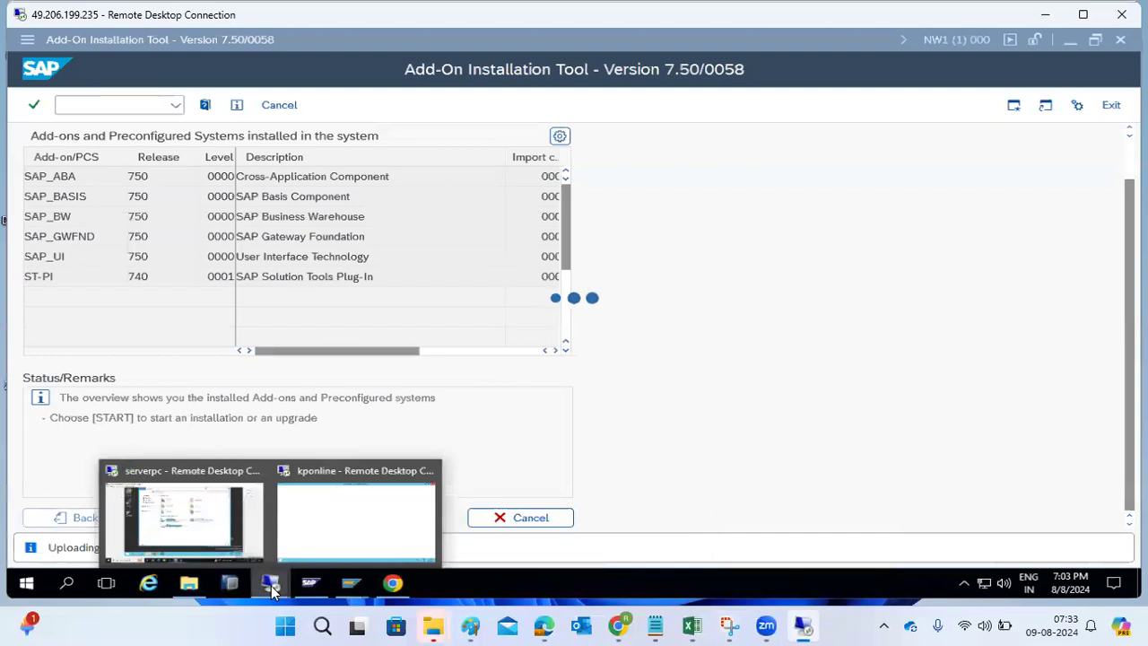
{"action": "left_click", "coordinate": [324, 522]}
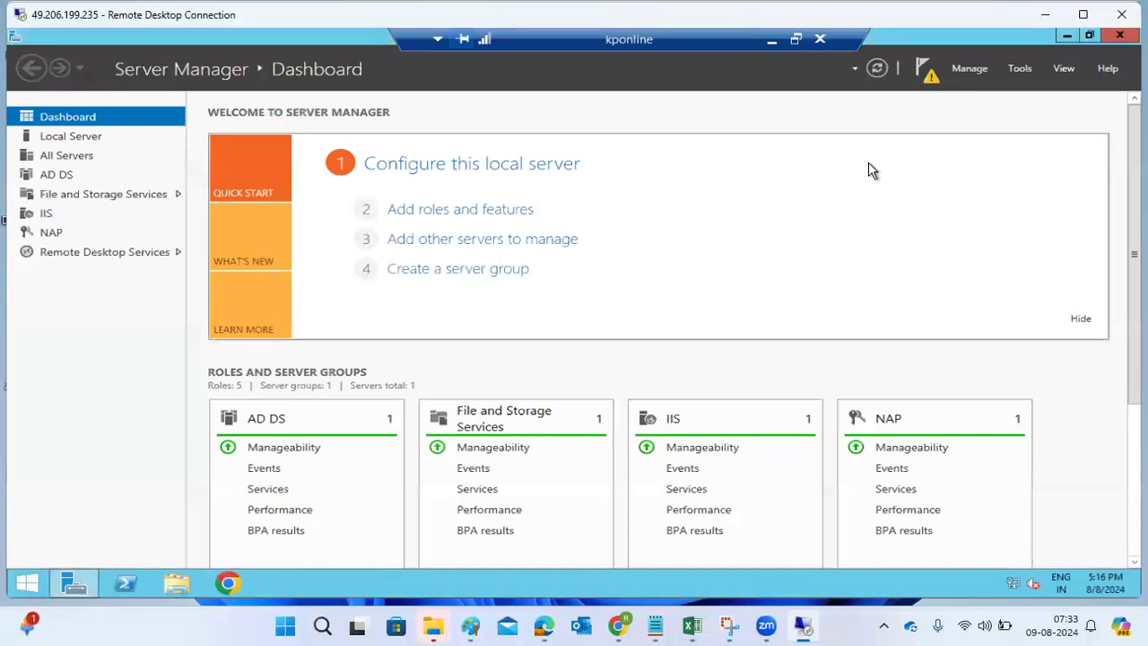
{"action": "left_click", "coordinate": [1117, 41]}
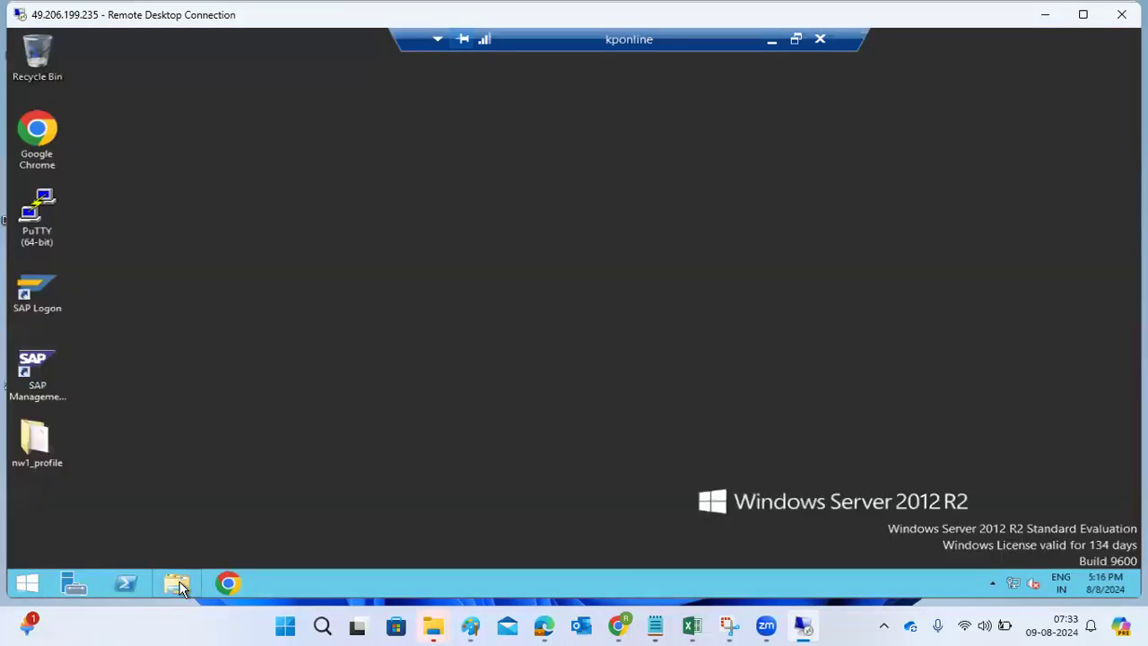
- Browse to E:\usr\sap\trans in the server's File Explorer, then minimize the kponline session
{"action": "left_click", "coordinate": [176, 584]}
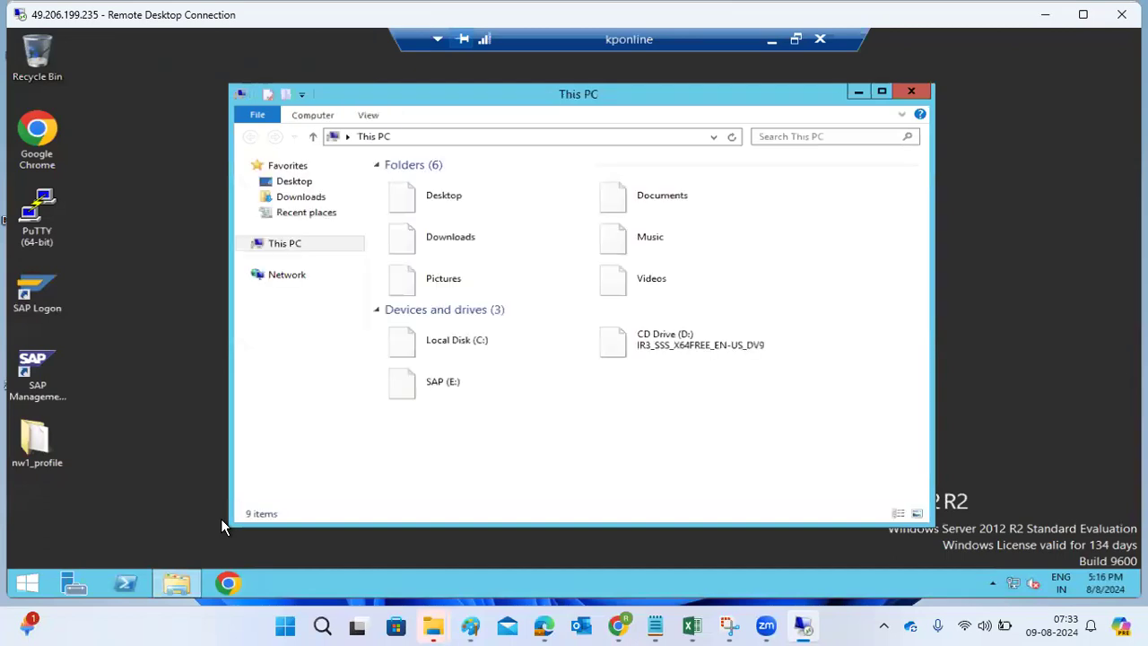
{"action": "left_click", "coordinate": [527, 392]}
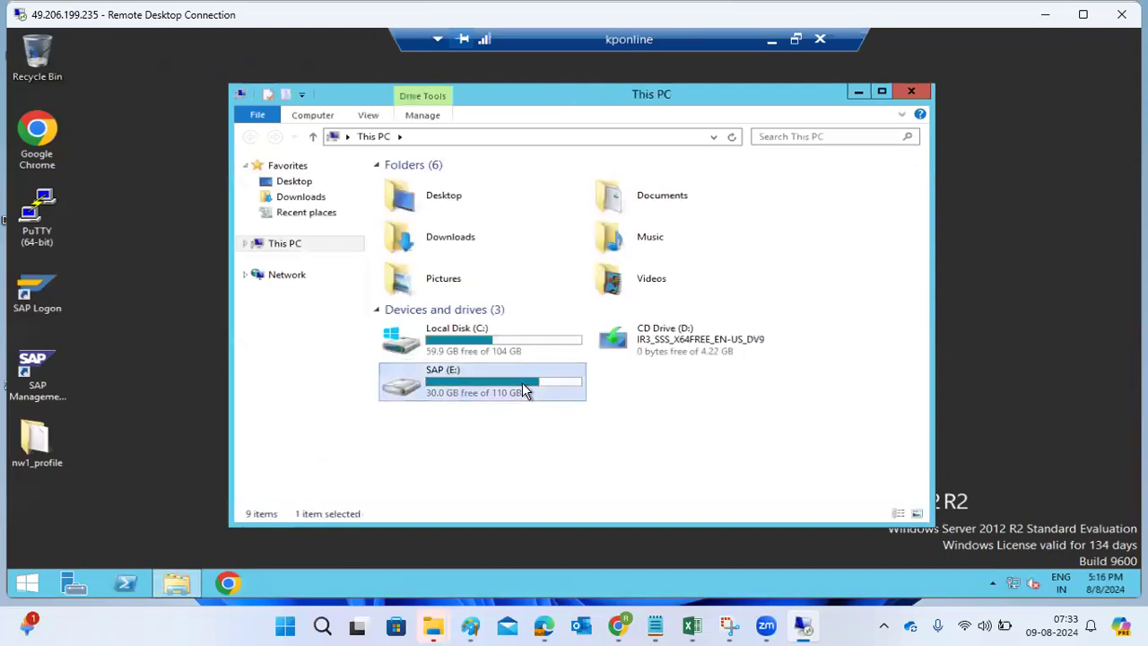
{"action": "double_click", "coordinate": [524, 384]}
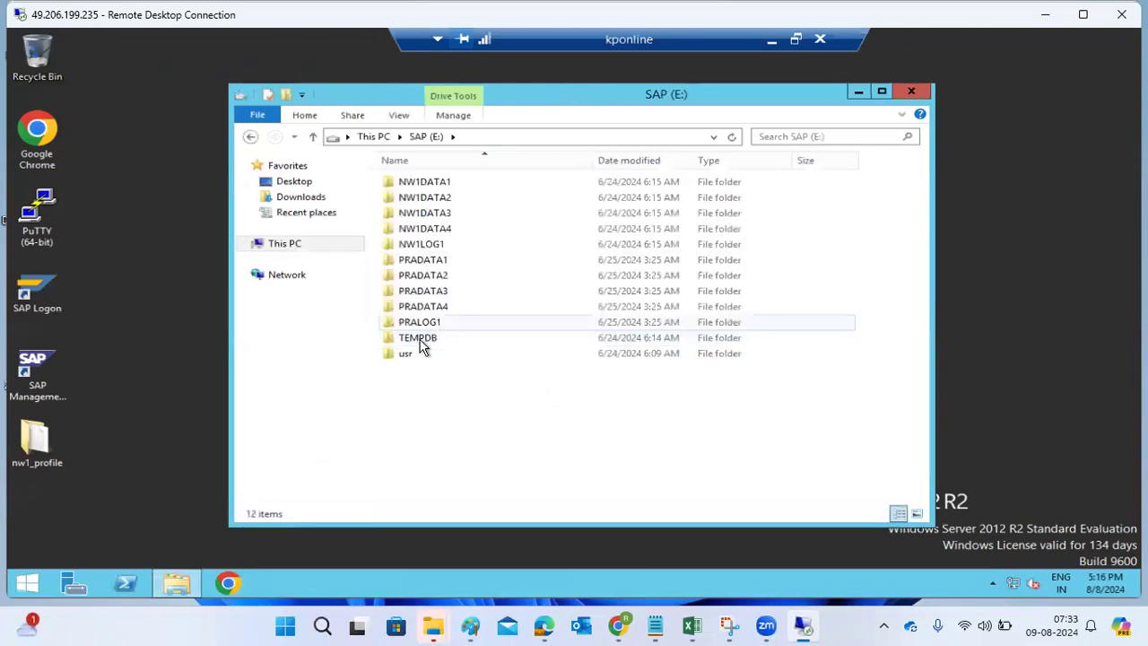
{"action": "double_click", "coordinate": [414, 353]}
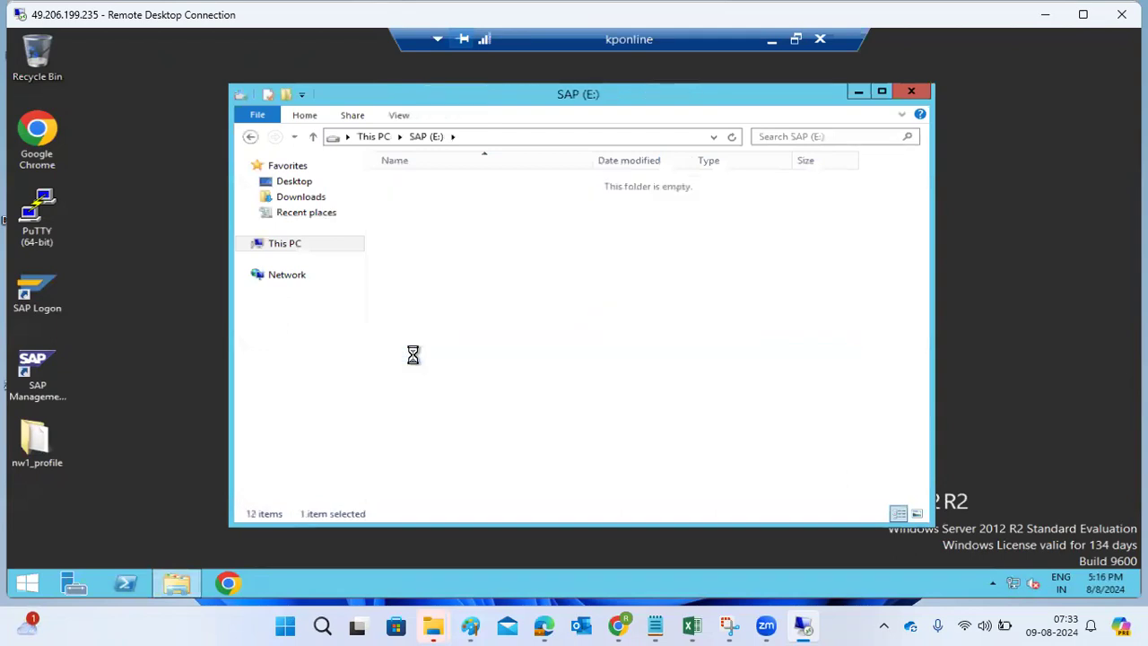
{"action": "double_click", "coordinate": [408, 183]}
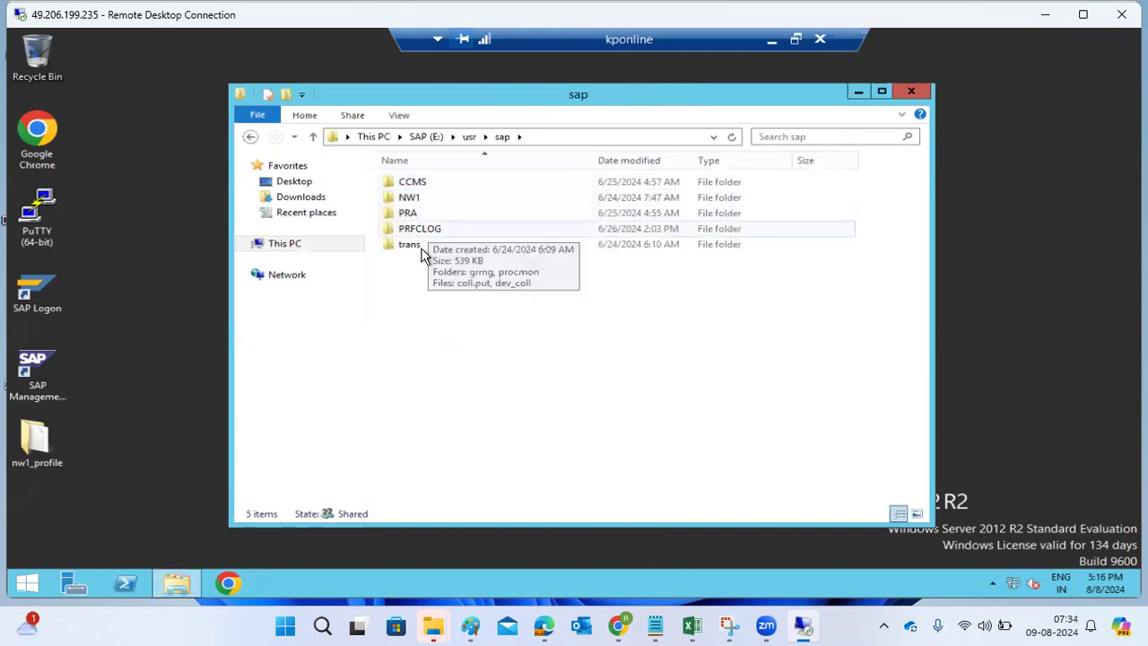
{"action": "double_click", "coordinate": [425, 255]}
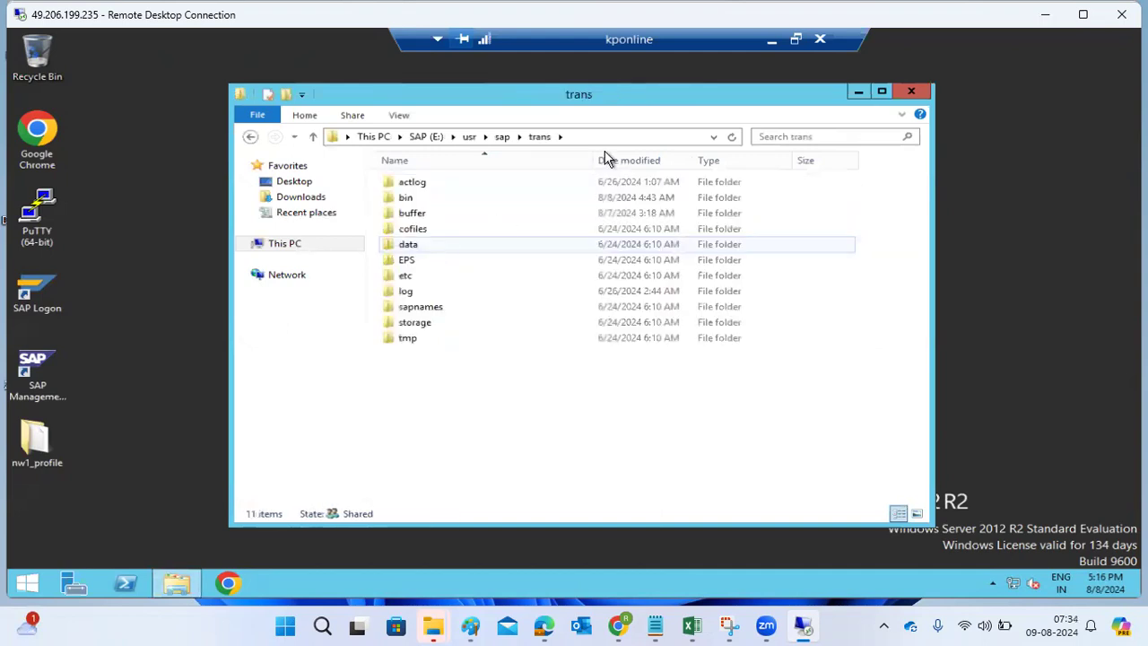
{"action": "left_click", "coordinate": [771, 39]}
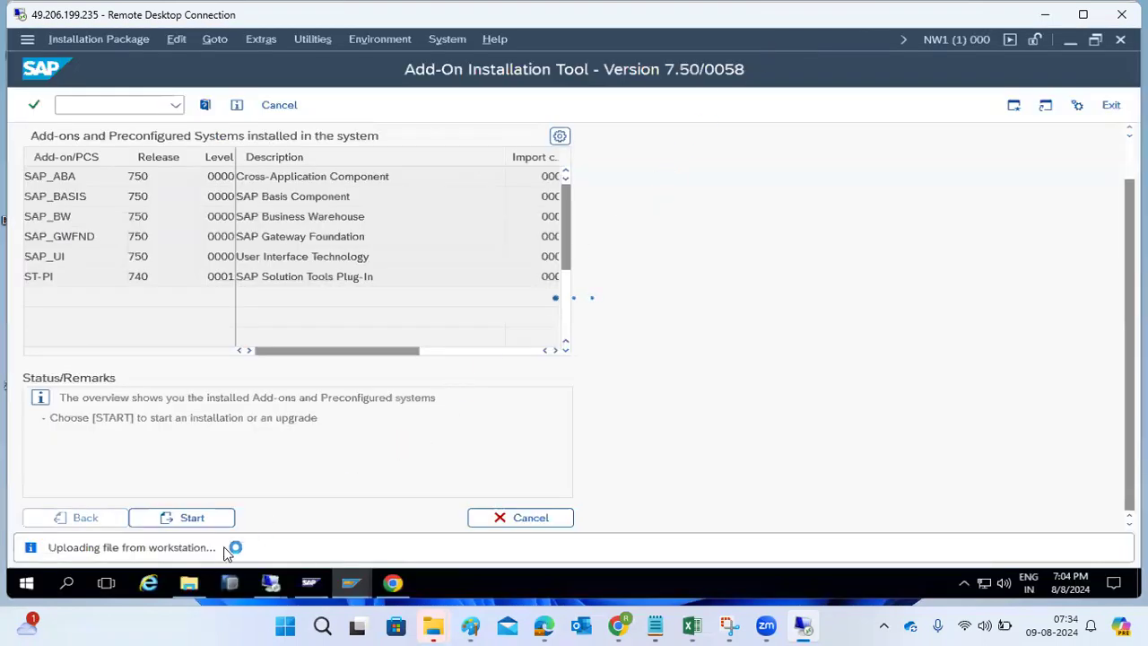
- Select K-74002INSTPI.SAR, KITABC3.SAR and KITABC4.SAR in C:\PLUGINS
{"action": "left_click", "coordinate": [193, 581]}
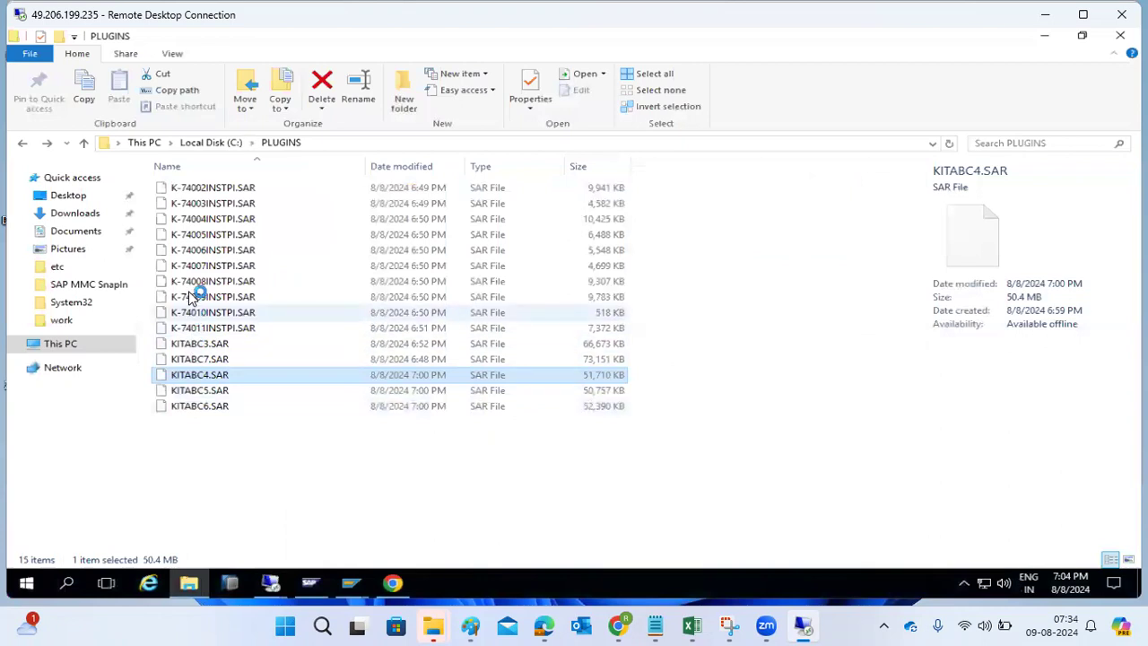
{"action": "left_click", "coordinate": [216, 189]}
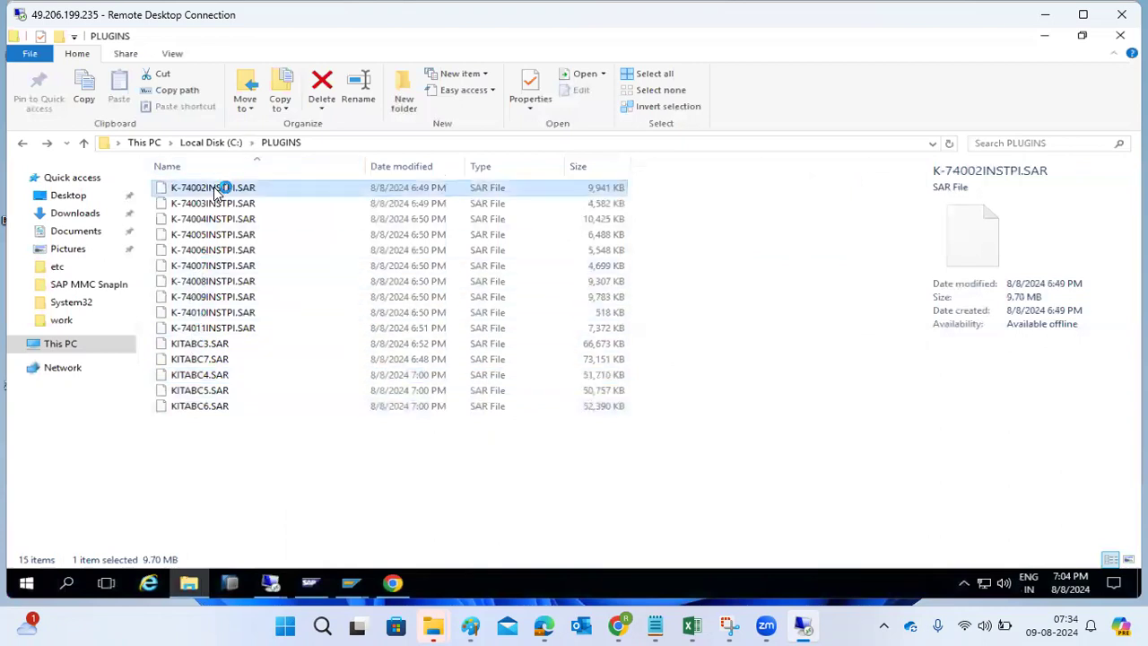
{"action": "left_click", "coordinate": [207, 344], "text": "ctrl"}
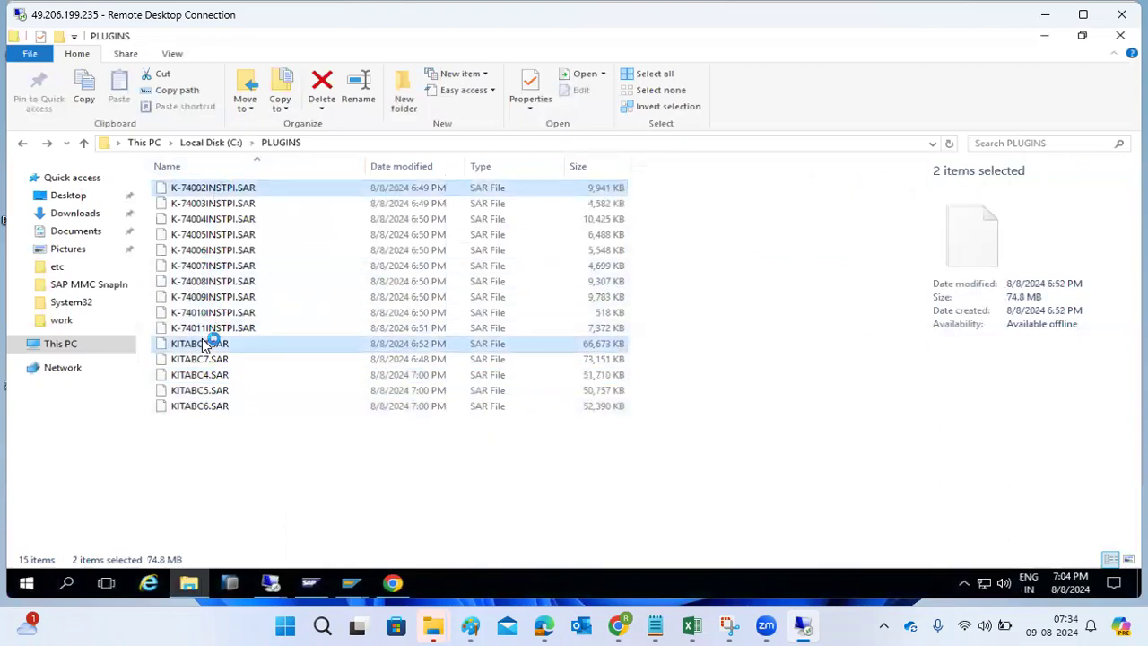
{"action": "left_click", "coordinate": [202, 376], "text": "ctrl"}
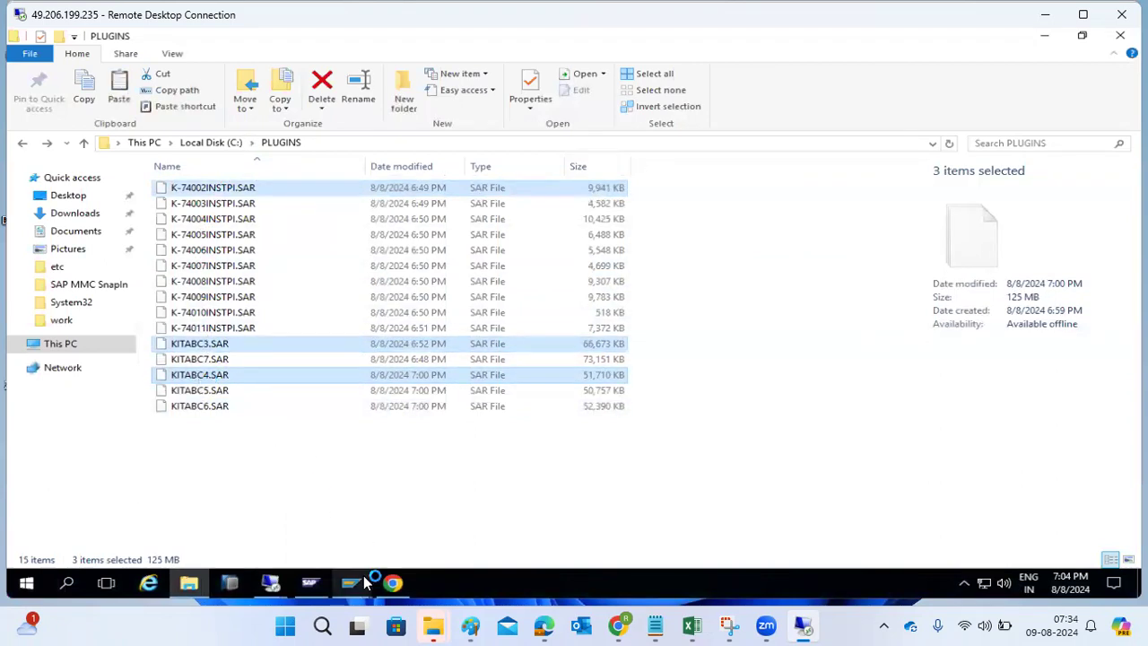
- Cancel the slow copy running in the kponline session's trans folder
{"action": "mouse_move", "coordinate": [308, 585]}
{"action": "left_click", "coordinate": [345, 502]}
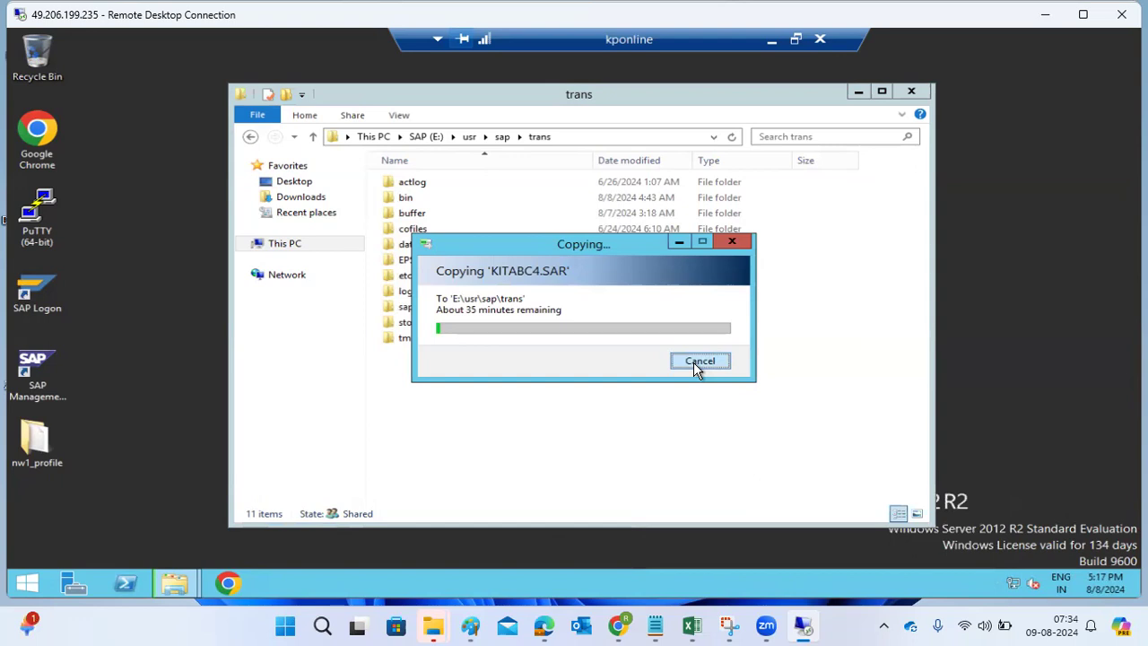
{"action": "left_click", "coordinate": [699, 360]}
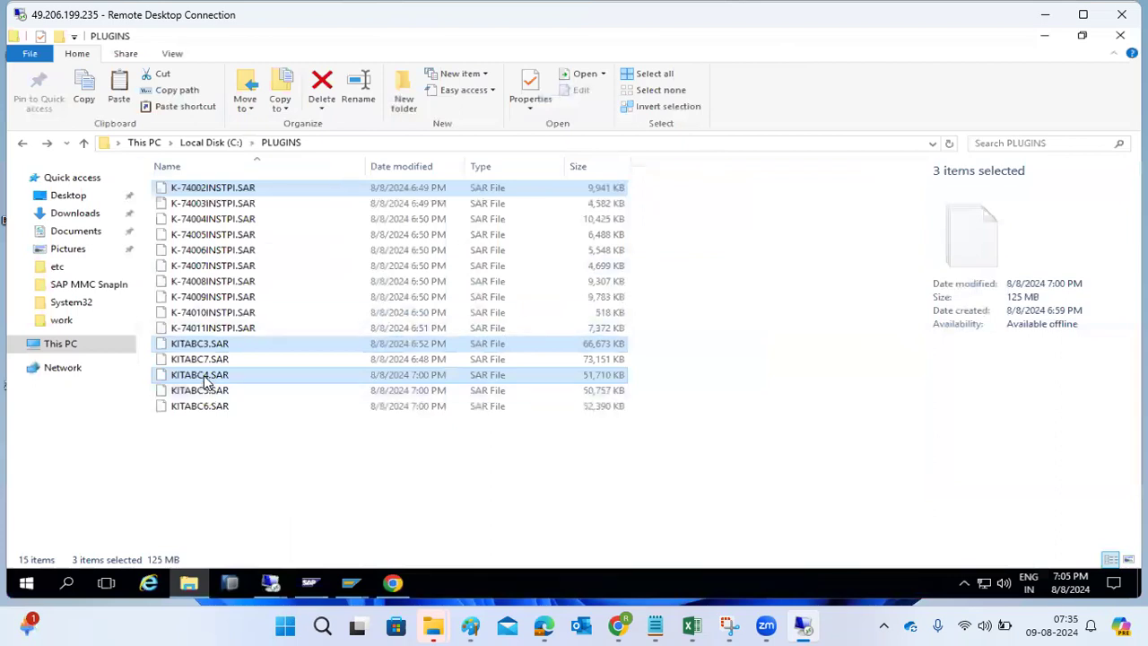
- Copy the three selected SAR files and navigate to \\kponline\saploc\trans
{"action": "right_click", "coordinate": [246, 190]}
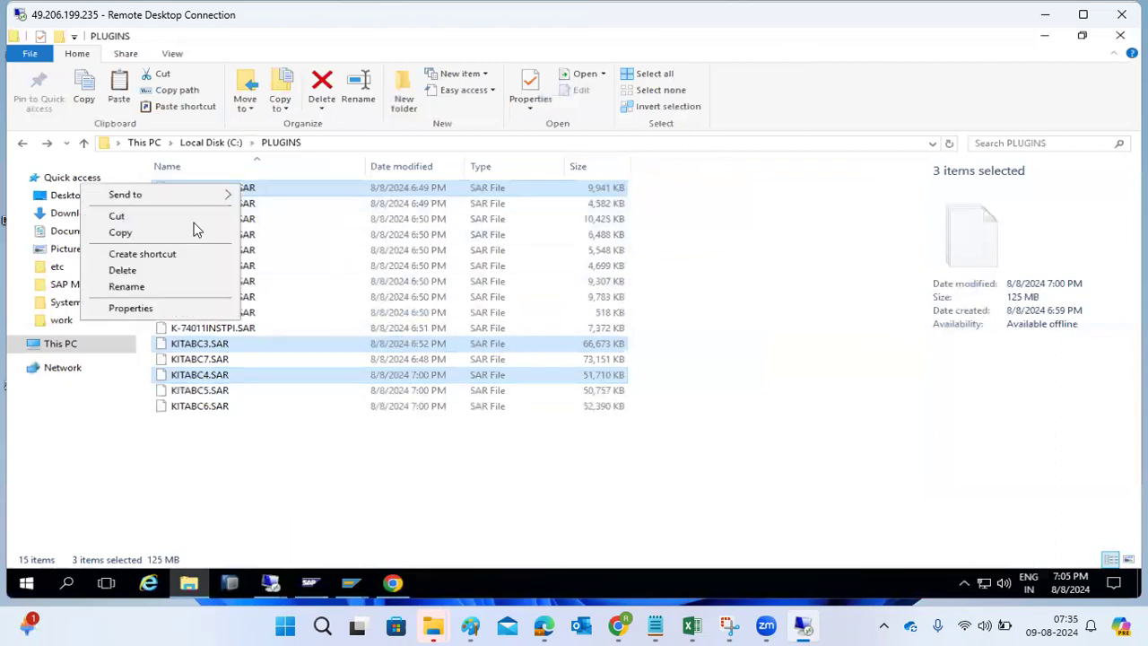
{"action": "left_click", "coordinate": [134, 235]}
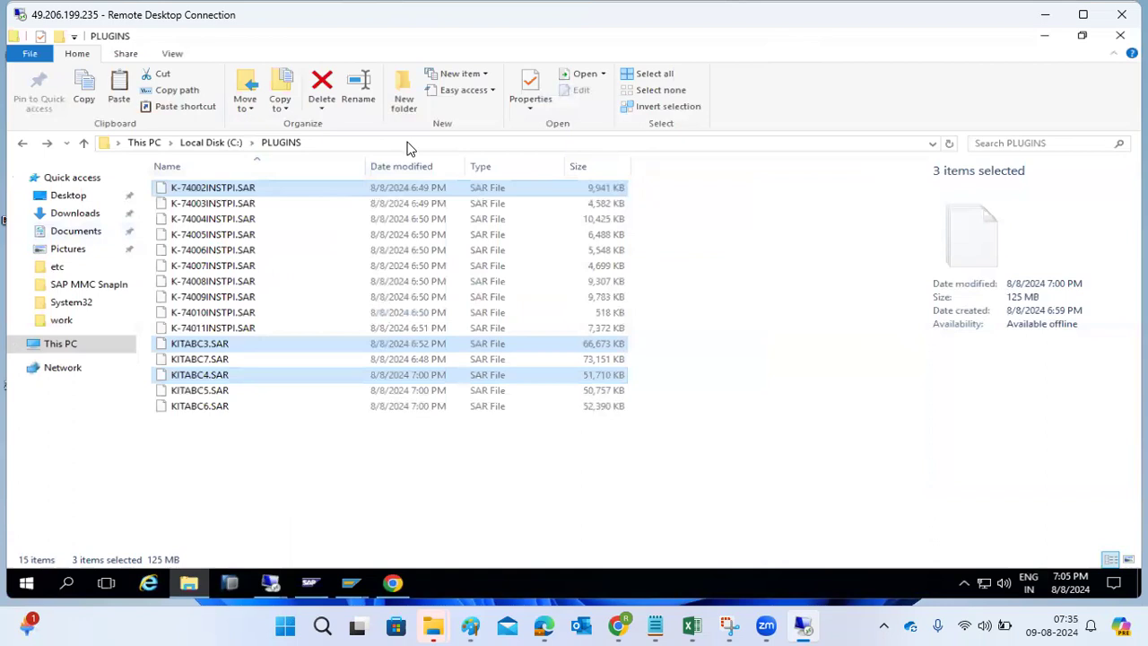
{"action": "left_click", "coordinate": [408, 142]}
{"action": "type", "text": "\\\\kpo"}
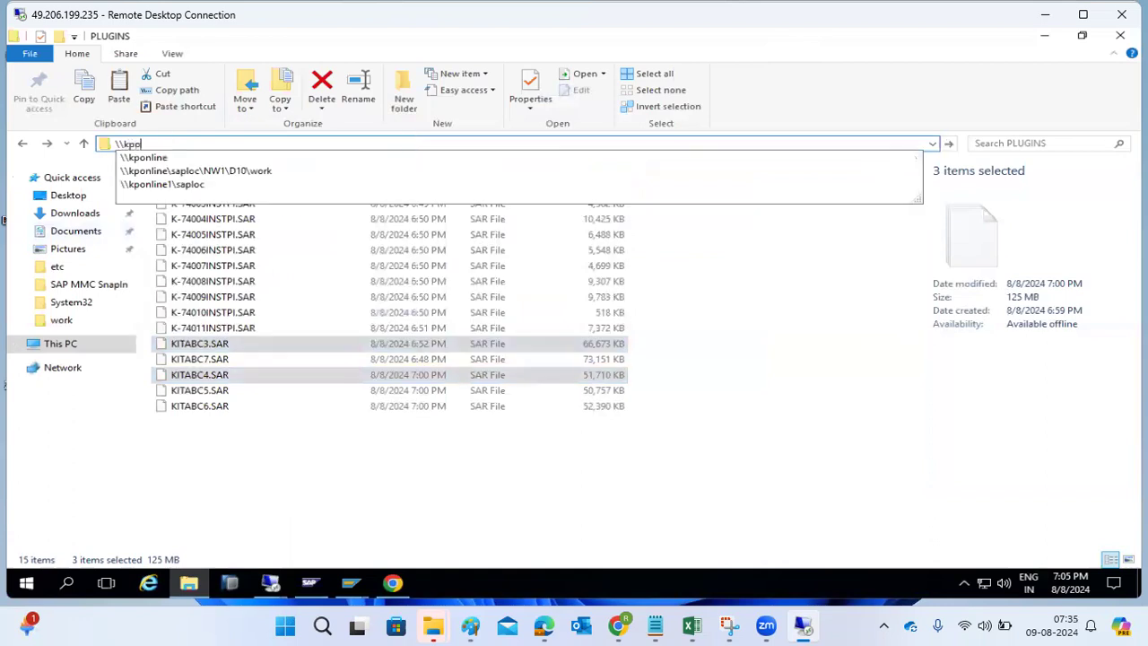
{"action": "type", "text": "nline"}
{"action": "key", "text": "Return"}
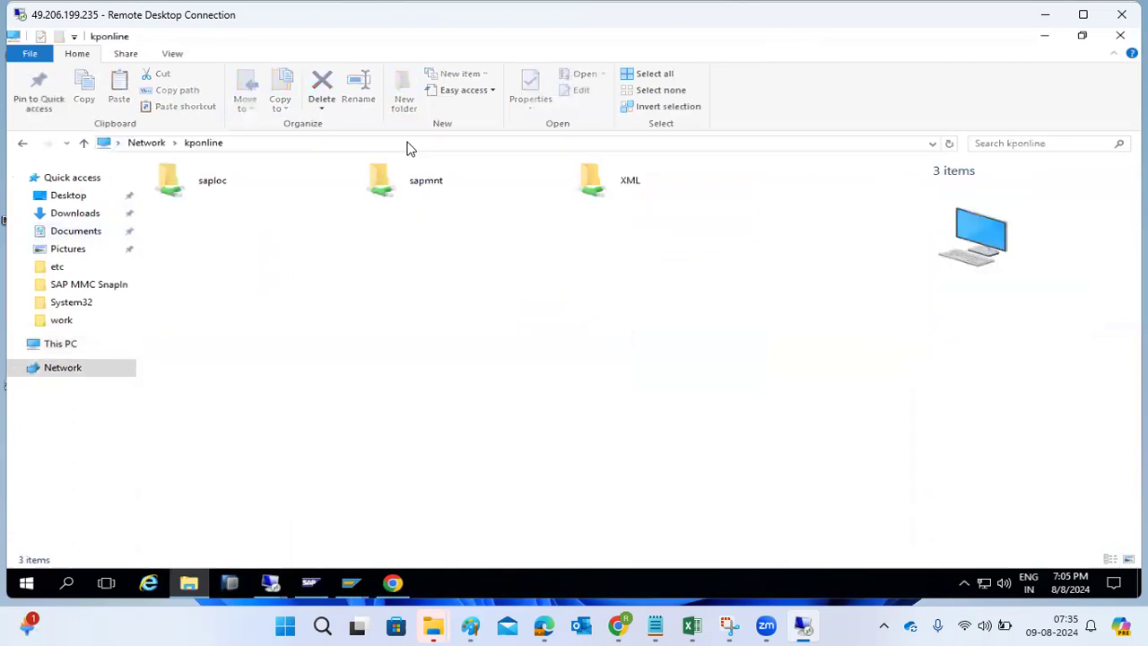
{"action": "left_click", "coordinate": [211, 199]}
{"action": "double_click", "coordinate": [211, 199]}
{"action": "double_click", "coordinate": [189, 251]}
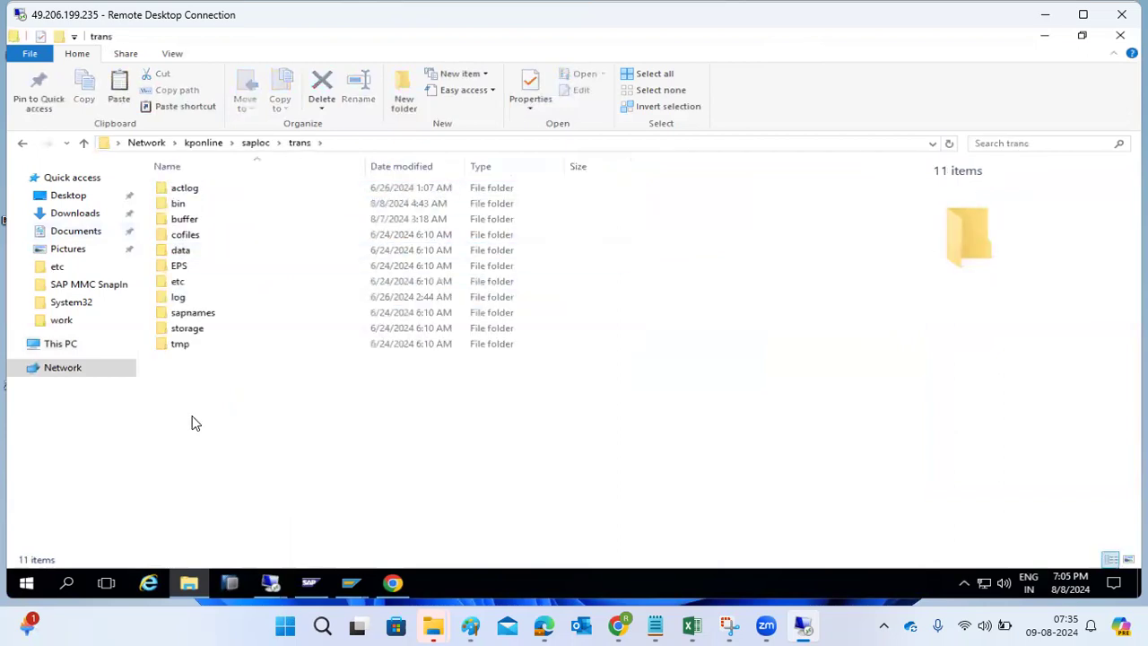
- Paste the files into the trans folder and switch to the kponline remote desktop
{"action": "key", "text": "ctrl+v"}
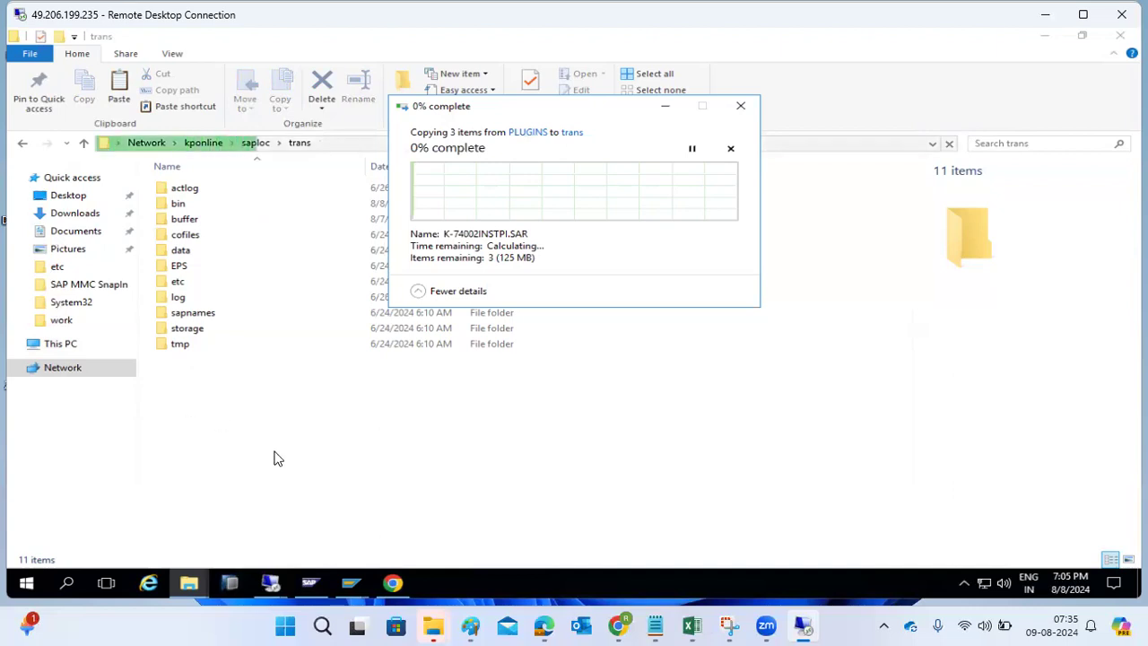
{"action": "mouse_move", "coordinate": [356, 588]}
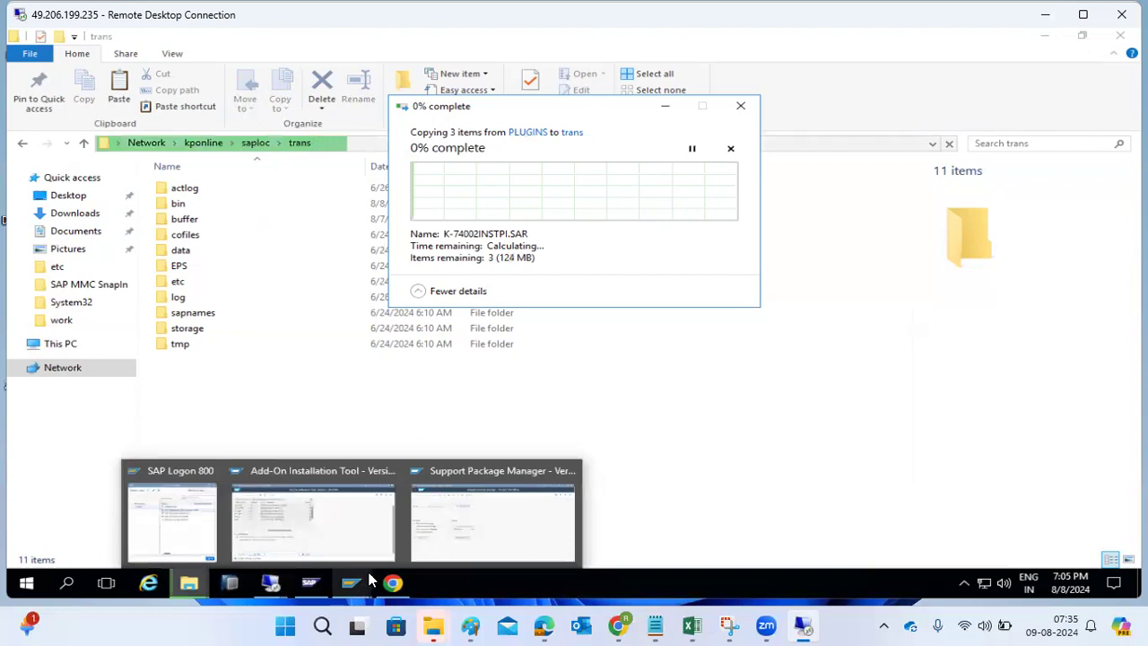
{"action": "mouse_move", "coordinate": [277, 584]}
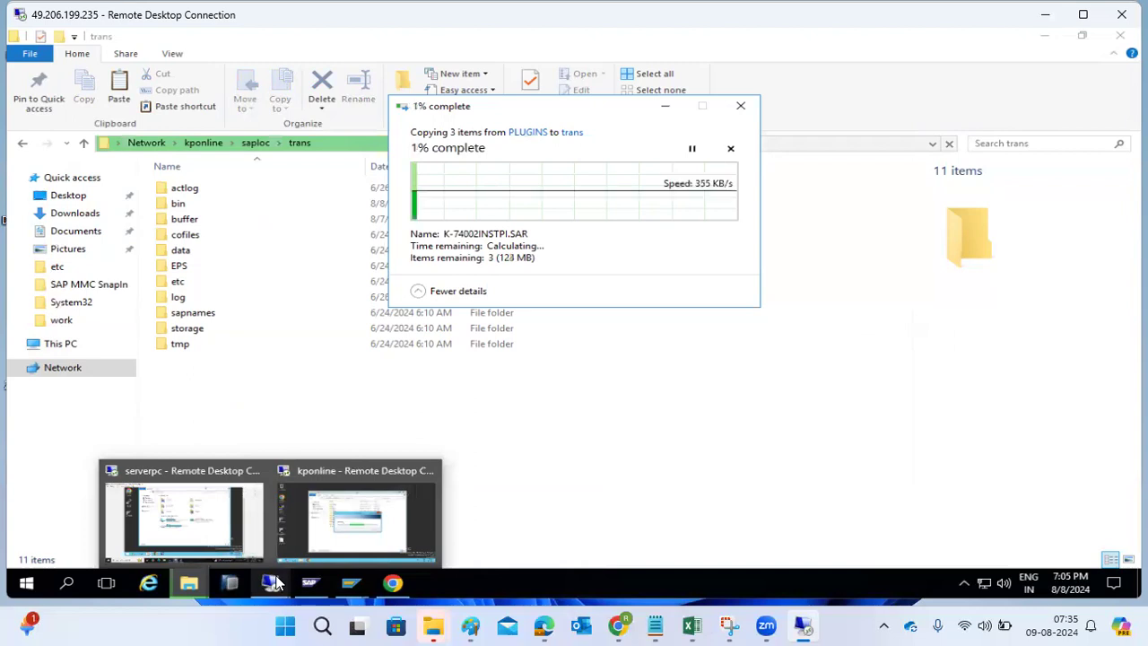
{"action": "left_click", "coordinate": [353, 534]}
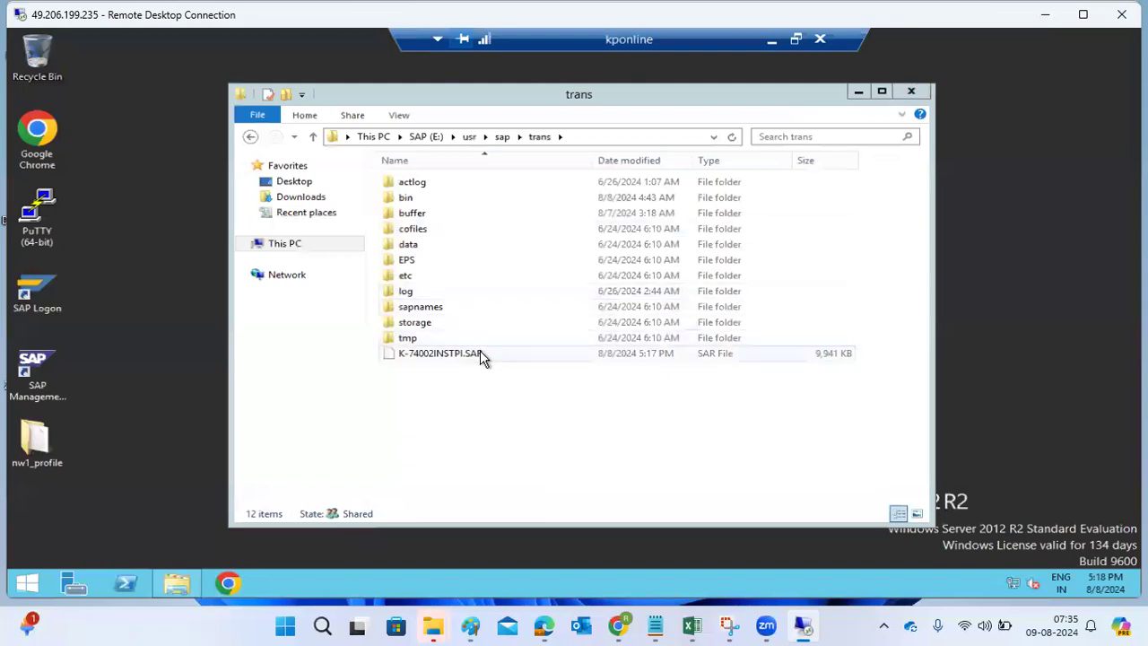
- Minimize the kponline remote session and show the desktop
{"action": "left_click", "coordinate": [772, 45]}
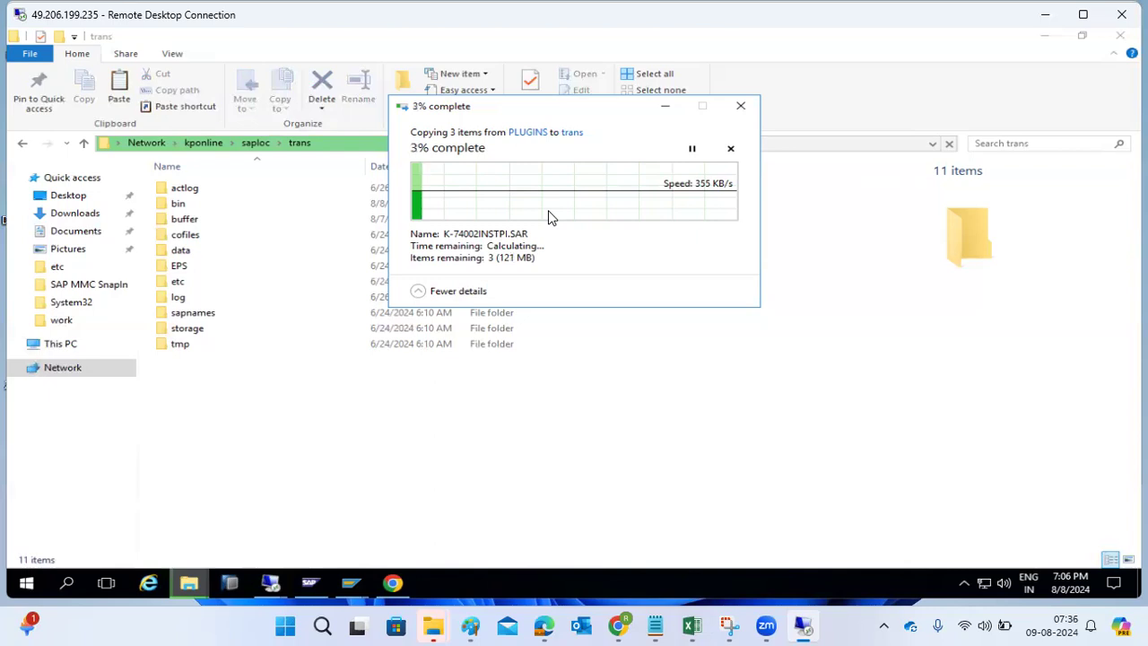
{"action": "right_click", "coordinate": [573, 573]}
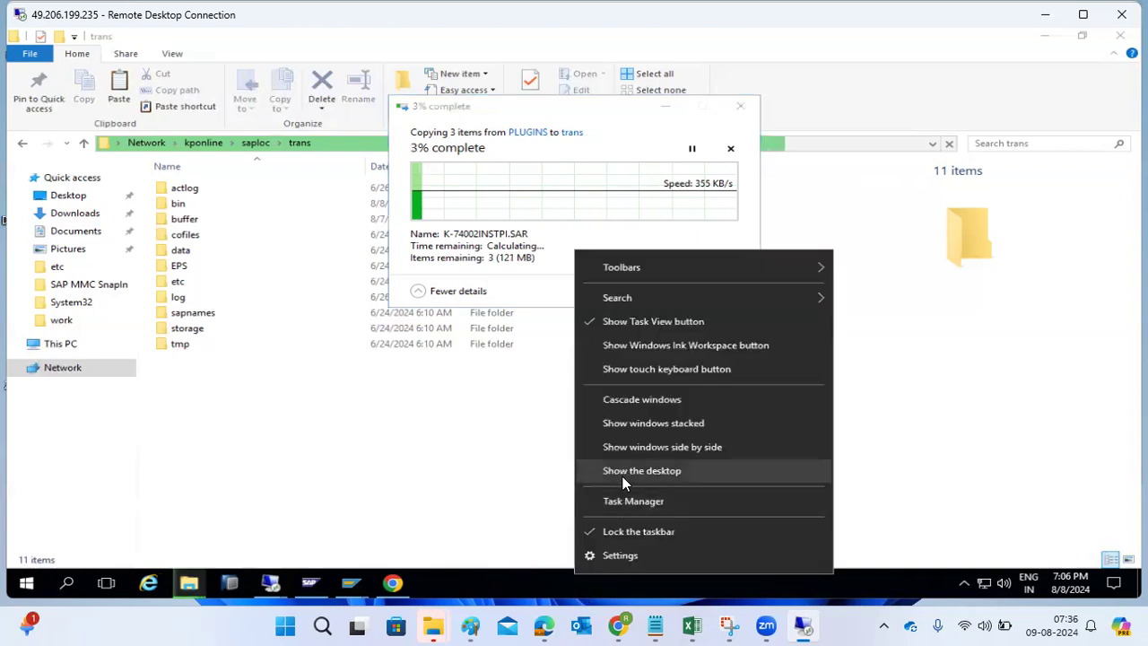
{"action": "left_click", "coordinate": [623, 476]}
- Refresh the desktop several times
{"action": "right_click", "coordinate": [438, 260]}
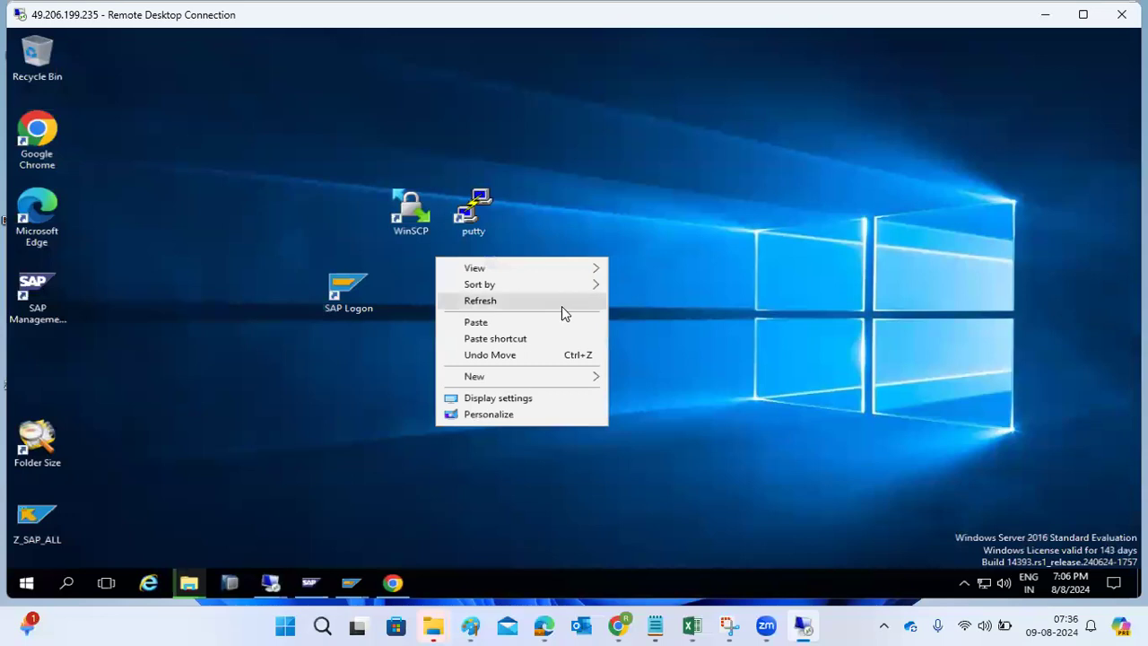
{"action": "left_click", "coordinate": [562, 305]}
{"action": "right_click", "coordinate": [565, 307]}
{"action": "left_click", "coordinate": [538, 356]}
{"action": "right_click", "coordinate": [539, 355]}
{"action": "left_click", "coordinate": [505, 404]}
{"action": "right_click", "coordinate": [519, 334]}
{"action": "left_click", "coordinate": [502, 385]}
{"action": "right_click", "coordinate": [502, 370]}
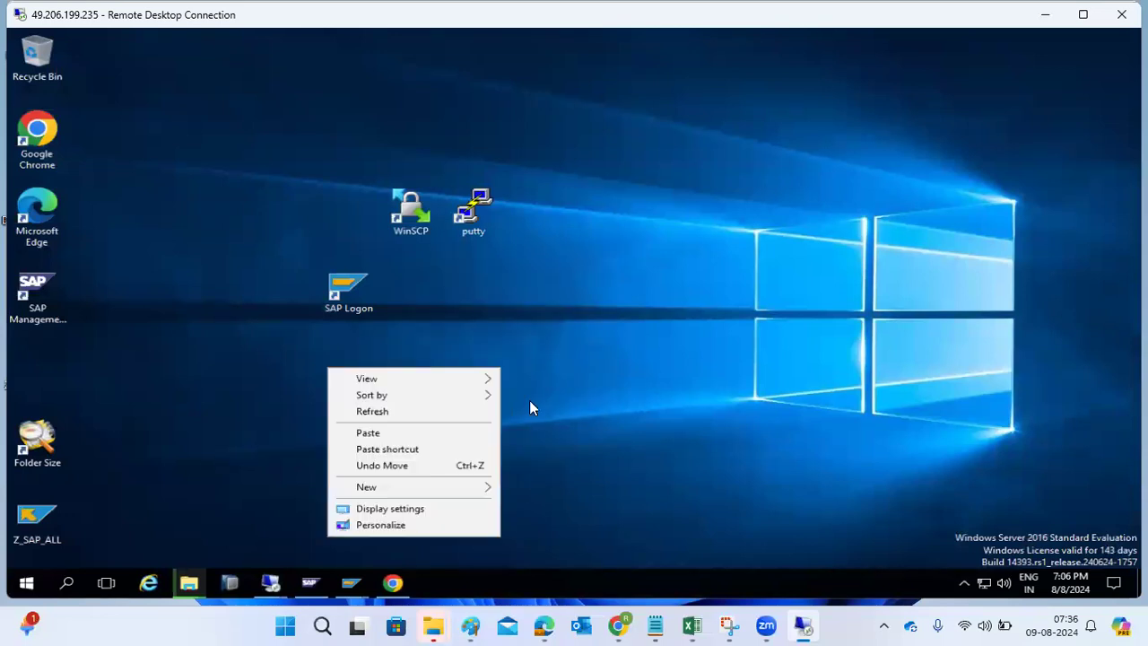
{"action": "left_click", "coordinate": [477, 413]}
{"action": "right_click", "coordinate": [518, 334]}
{"action": "left_click", "coordinate": [457, 380]}
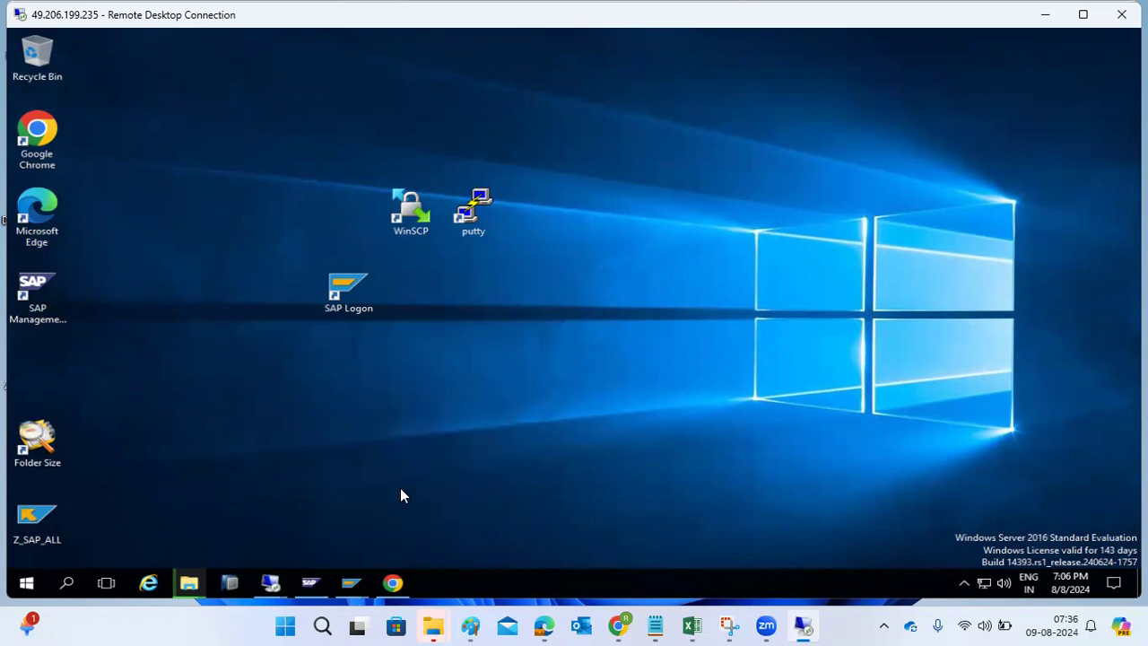
- Bring the PLUGINS-to-trans copy progress window forward and refresh the desktop again
{"action": "mouse_move", "coordinate": [189, 583]}
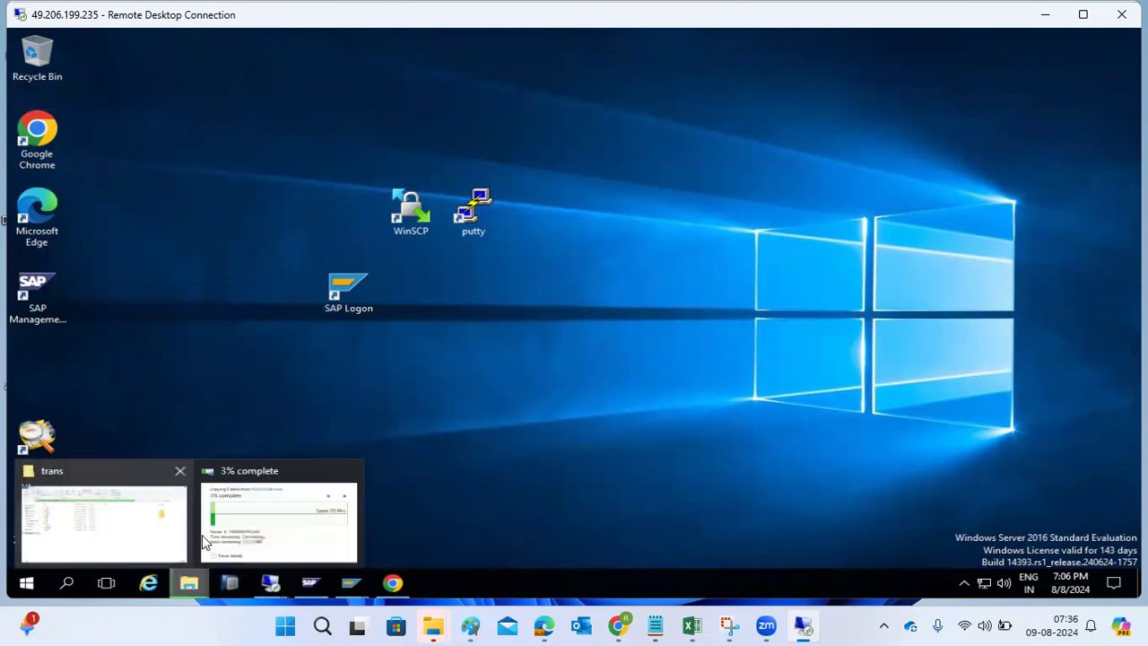
{"action": "left_click", "coordinate": [269, 525]}
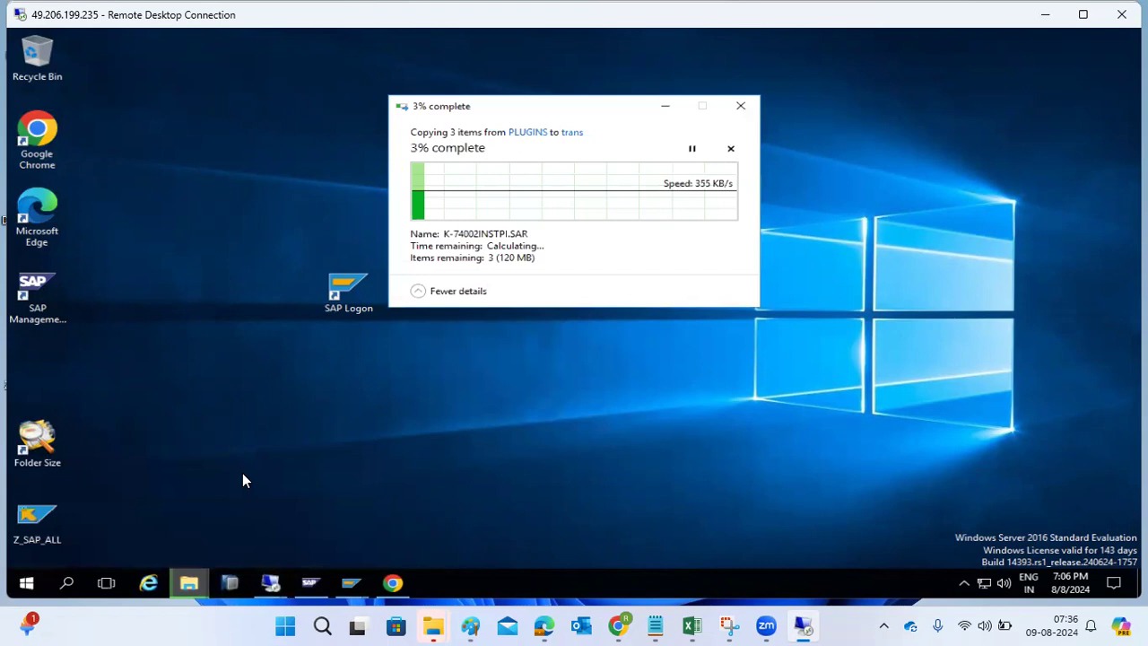
{"action": "right_click", "coordinate": [323, 400]}
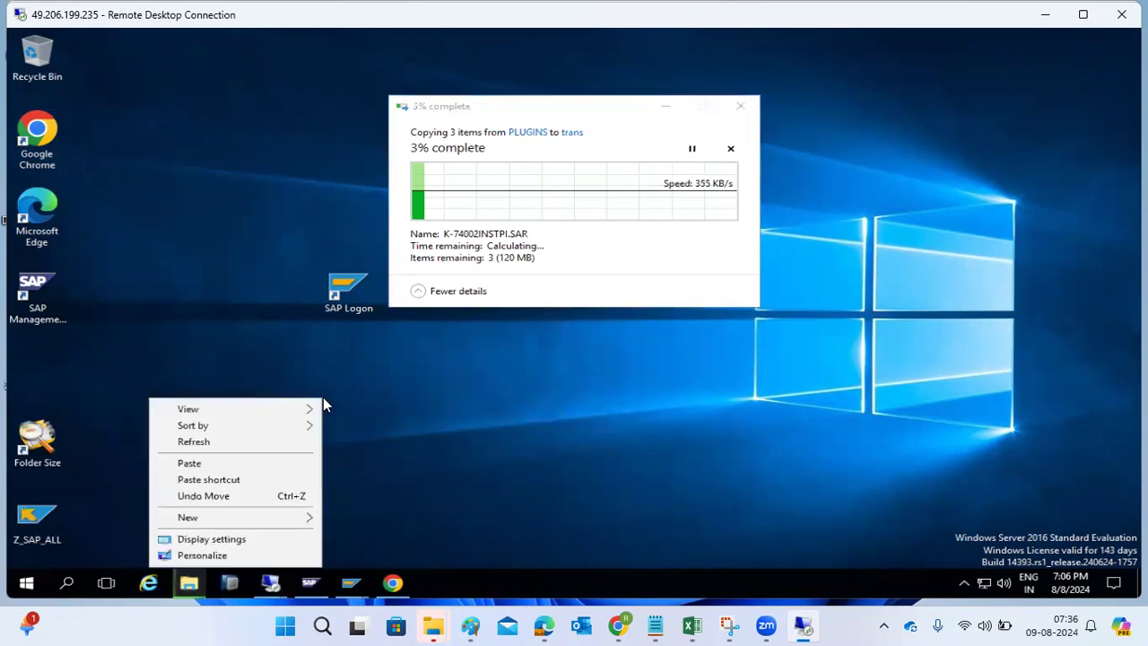
{"action": "left_click", "coordinate": [194, 443]}
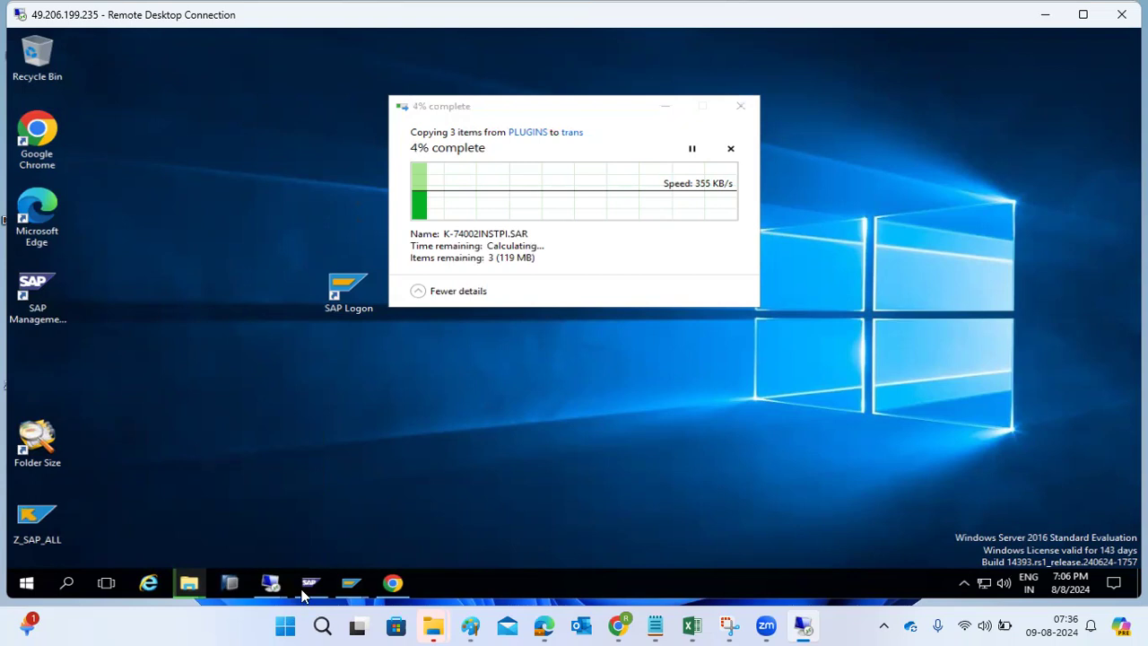
- Stop the running upload transaction in the Add-On Installation Tool via the system menu
{"action": "mouse_move", "coordinate": [351, 583]}
{"action": "left_click", "coordinate": [261, 542]}
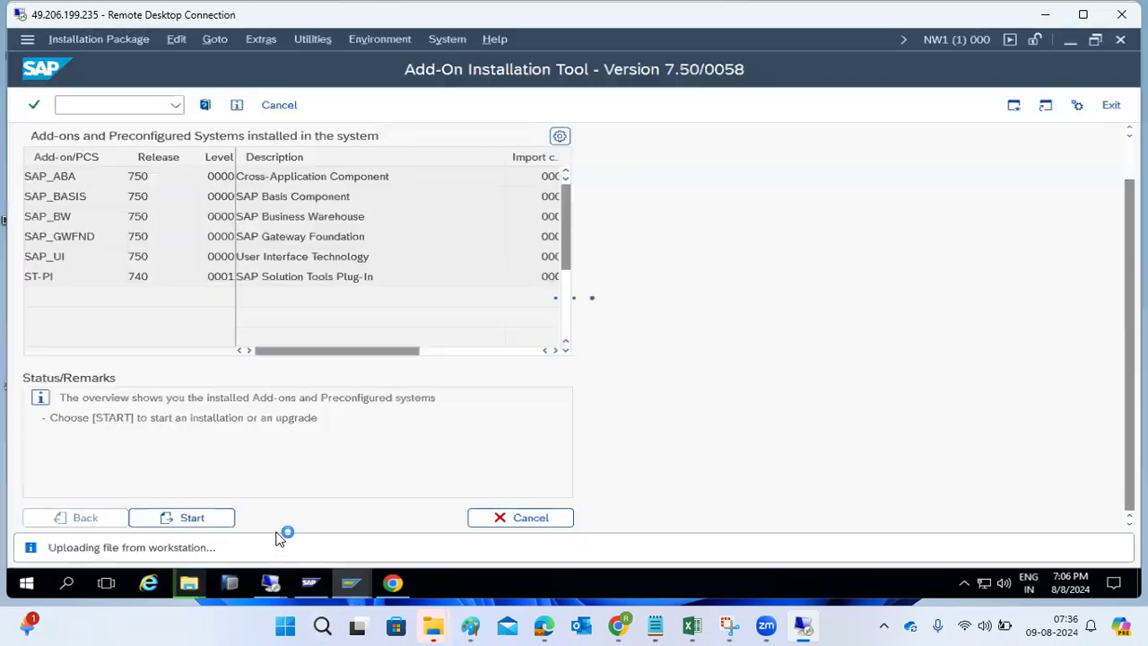
{"action": "left_click", "coordinate": [28, 41]}
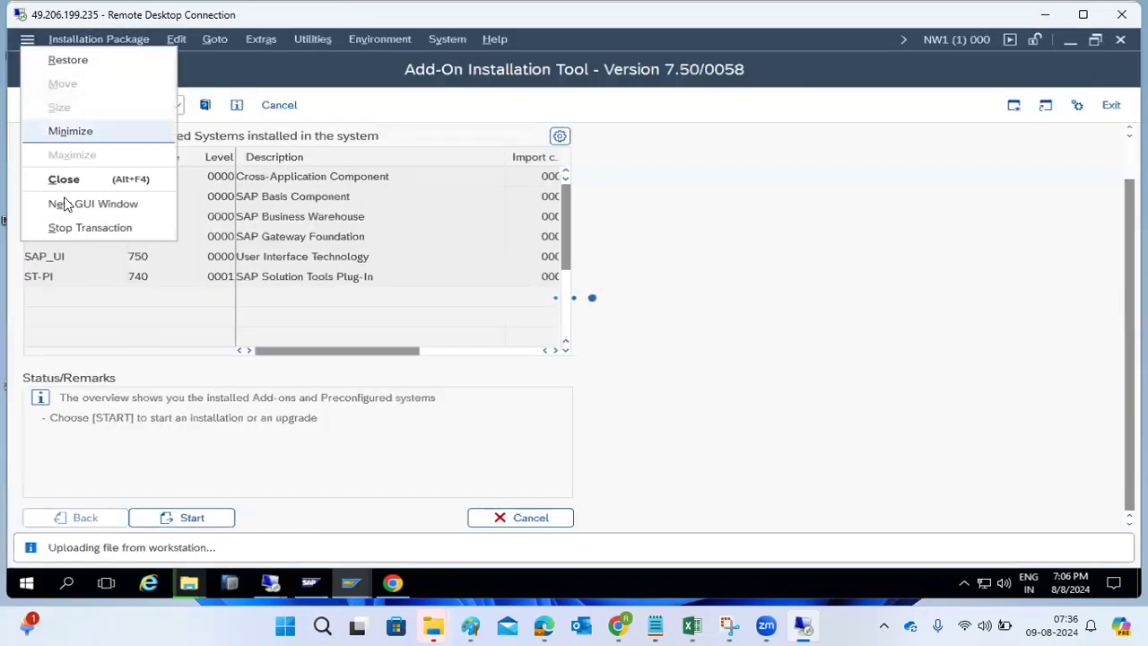
{"action": "left_click", "coordinate": [72, 227]}
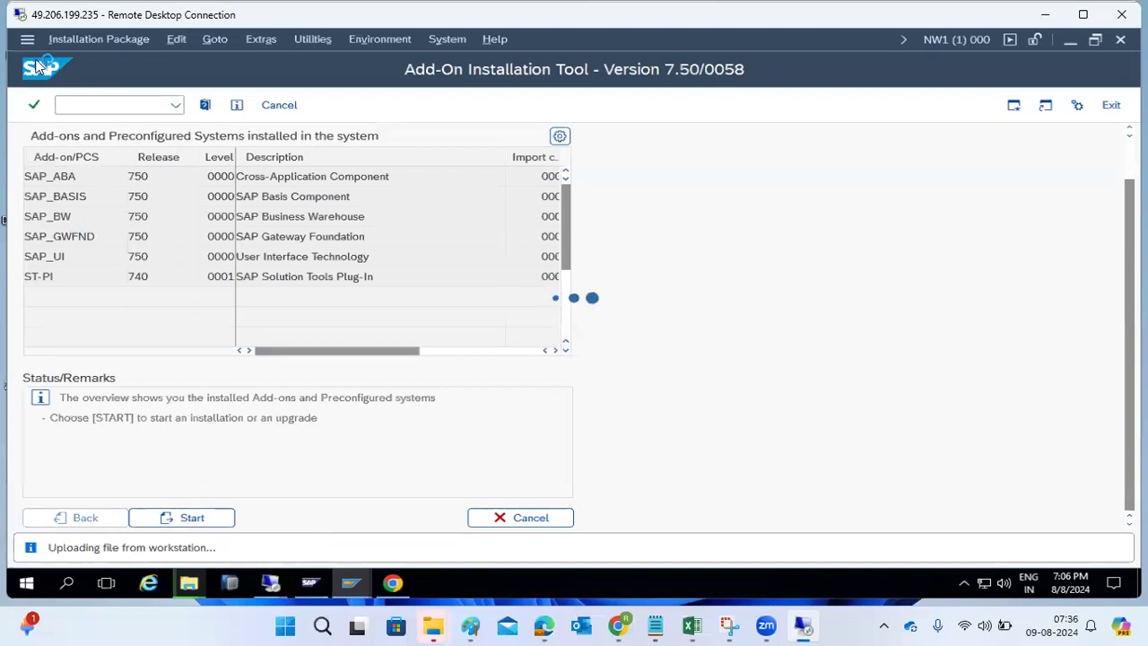
{"action": "left_click", "coordinate": [28, 40]}
{"action": "left_click", "coordinate": [72, 232]}
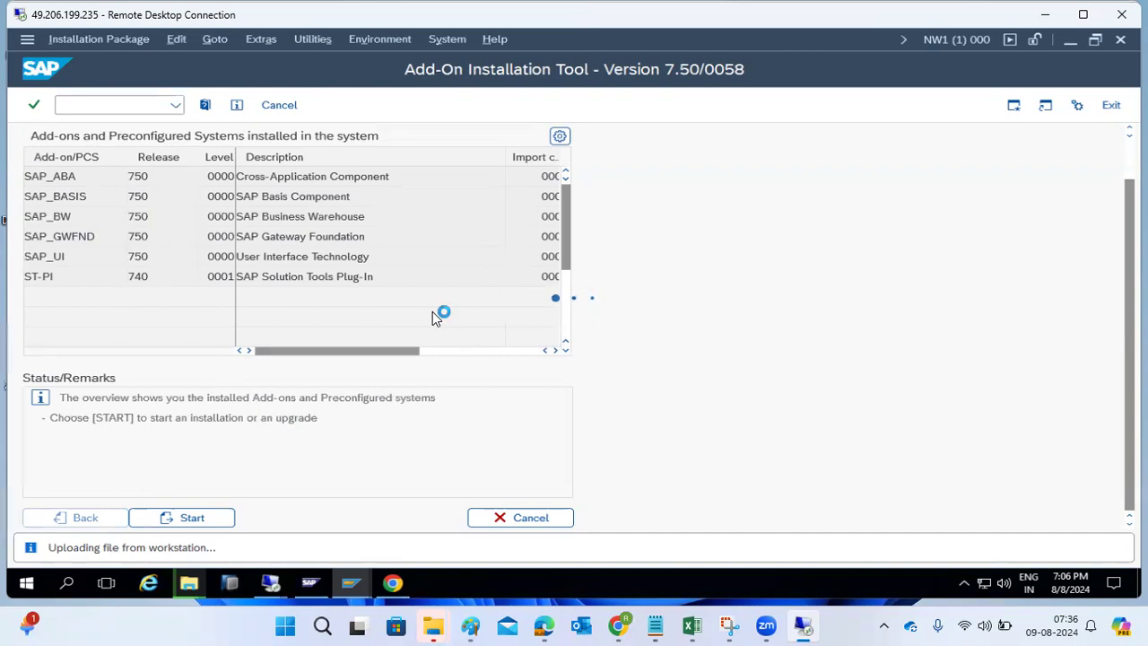
- Bring the copy progress window forward, now at 8% with 114 MB left
{"action": "mouse_move", "coordinate": [543, 610]}
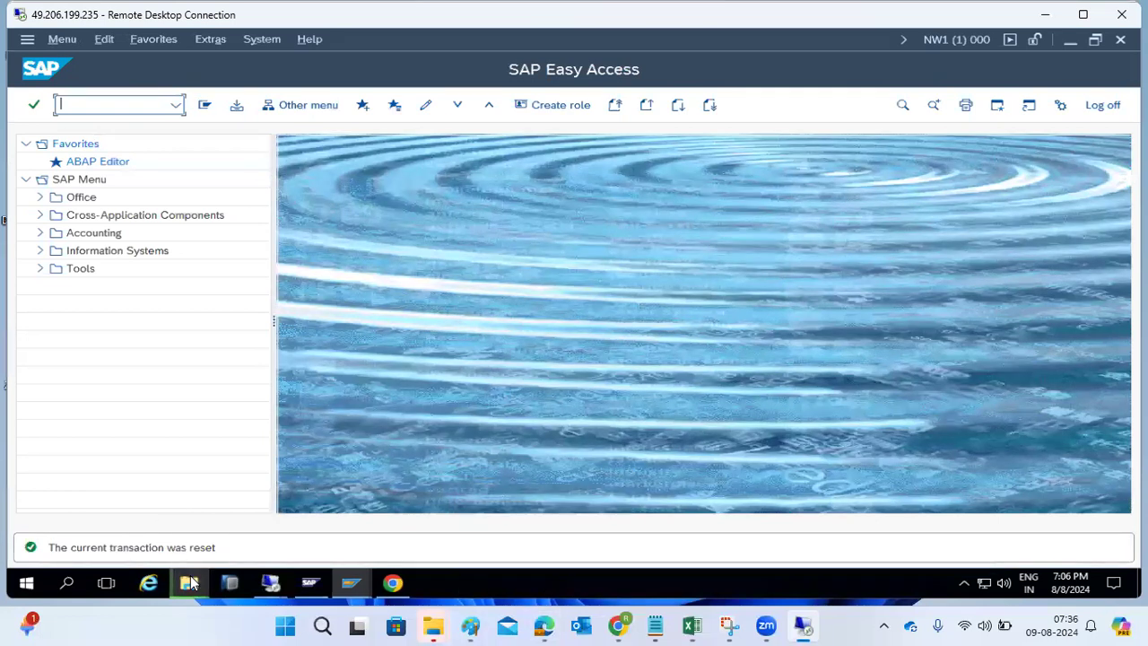
{"action": "mouse_move", "coordinate": [191, 583]}
{"action": "left_click", "coordinate": [246, 519]}
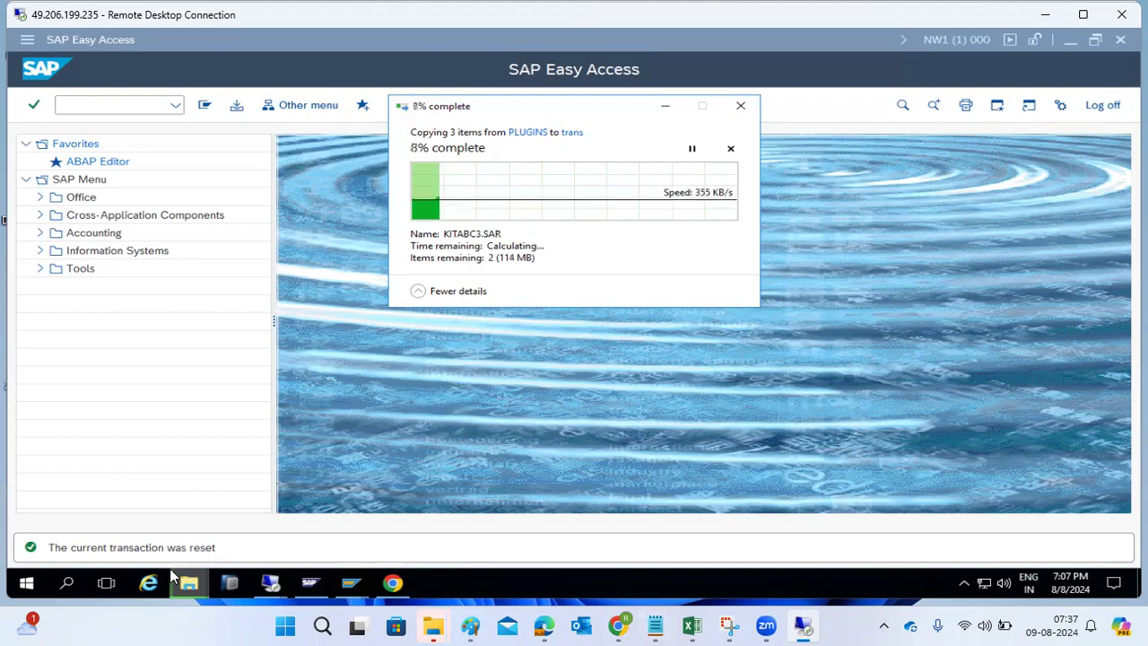
- Switch to the kponline remote desktop showing the E:\usr\sap\trans folder
{"action": "mouse_move", "coordinate": [269, 583]}
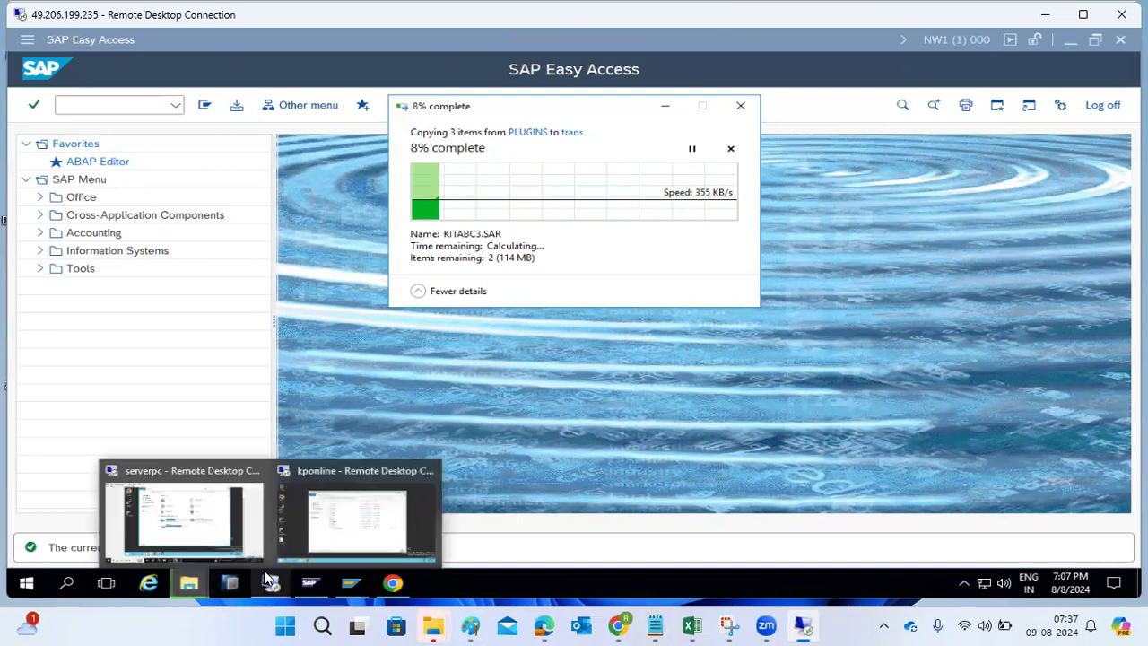
{"action": "left_click", "coordinate": [315, 515]}
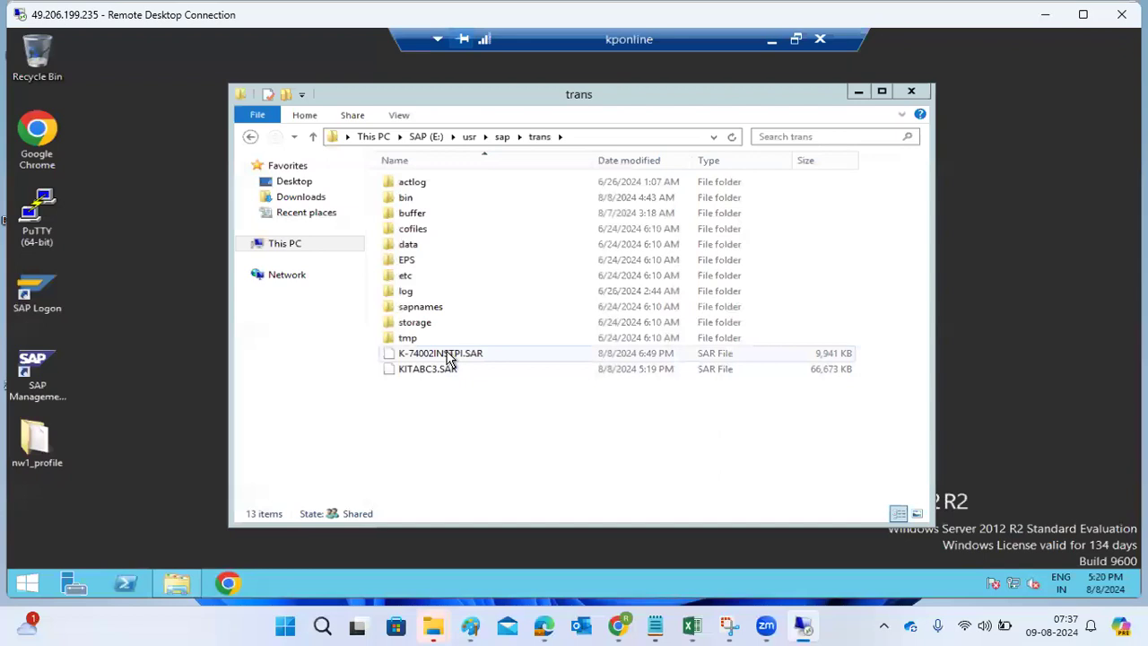
- Open a command prompt in the kponline trans folder via cmd in the address bar
{"action": "left_click", "coordinate": [587, 136]}
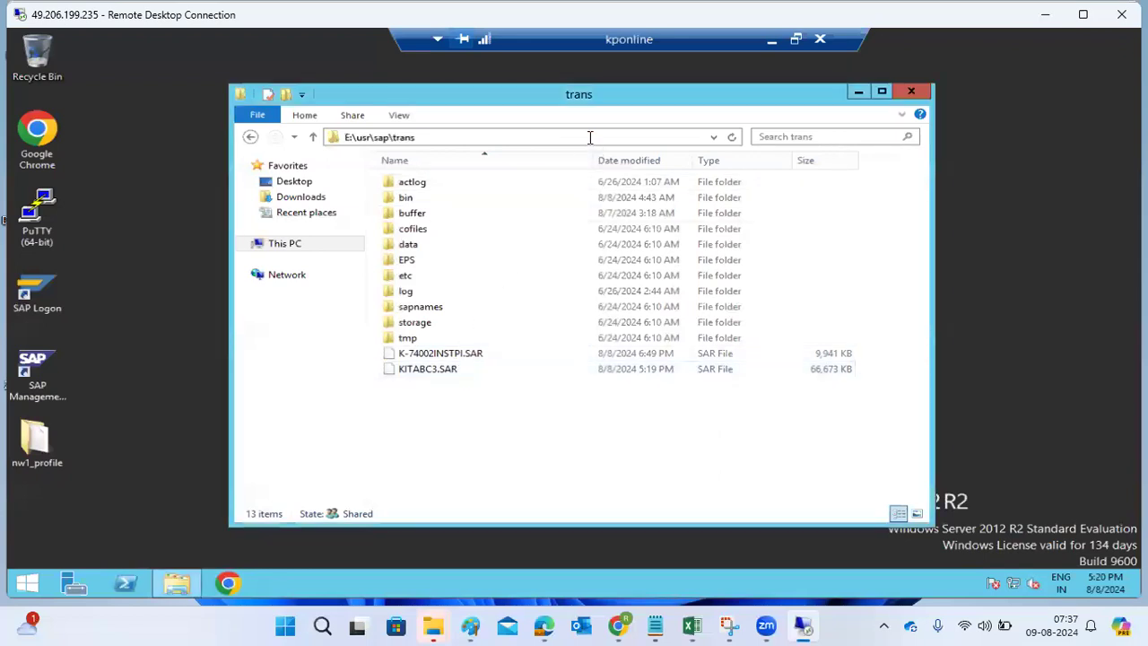
{"action": "type", "text": "cmd"}
{"action": "key", "text": "Return"}
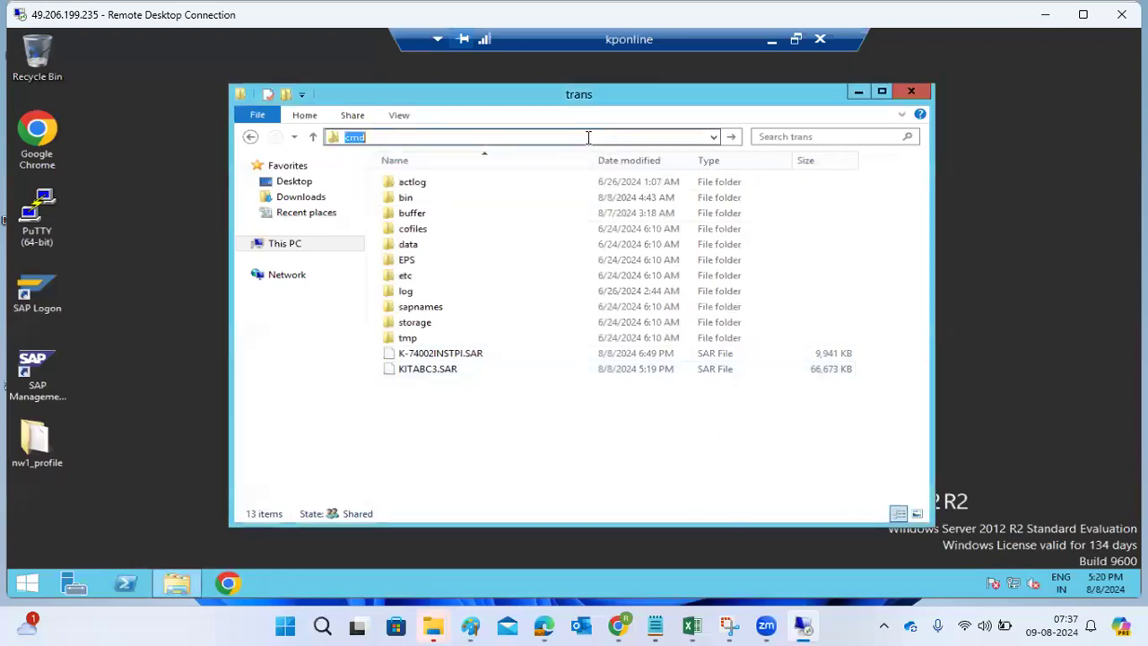
- Extract K-74002INSTPI.SAR with SAPCAR -xvf K-740*.SAR, then return to SAP Easy Access
{"action": "type", "text": "S"}
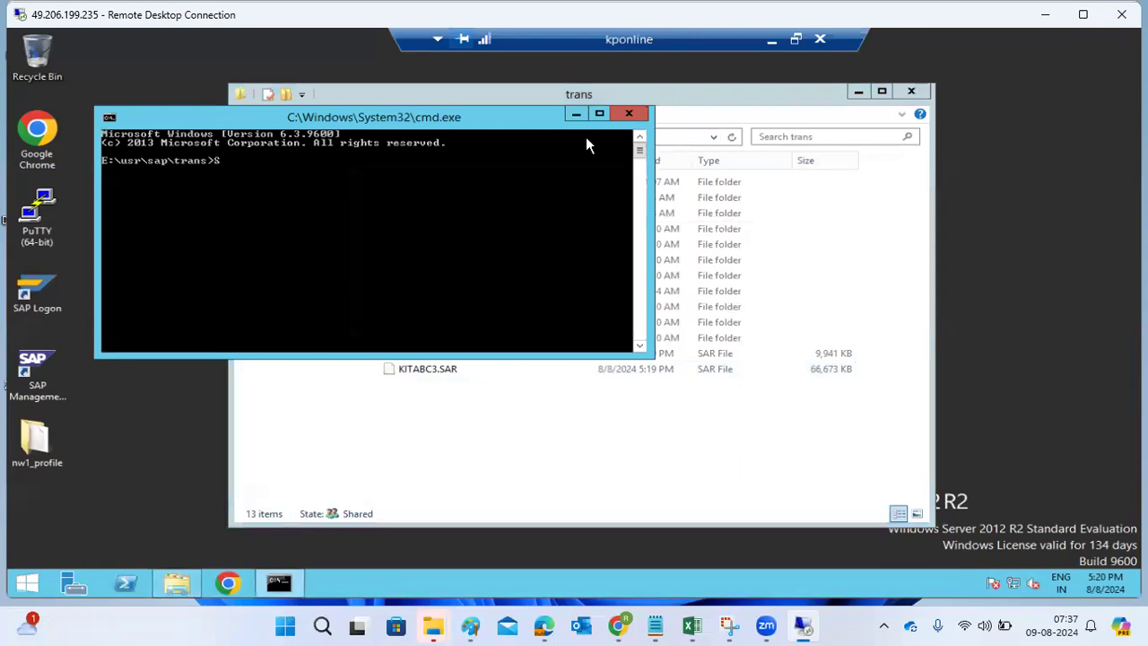
{"action": "type", "text": "APCAR -xvf"}
{"action": "left_click_drag", "start_coordinate": [465, 120], "coordinate": [553, 85]}
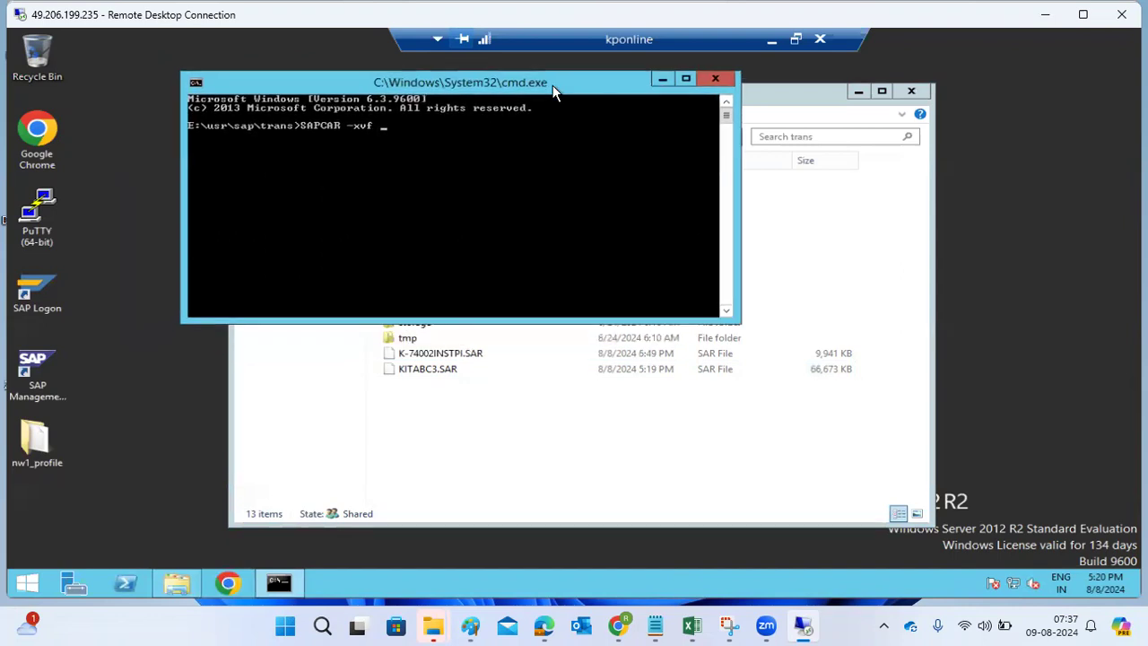
{"action": "type", "text": "K-740"}
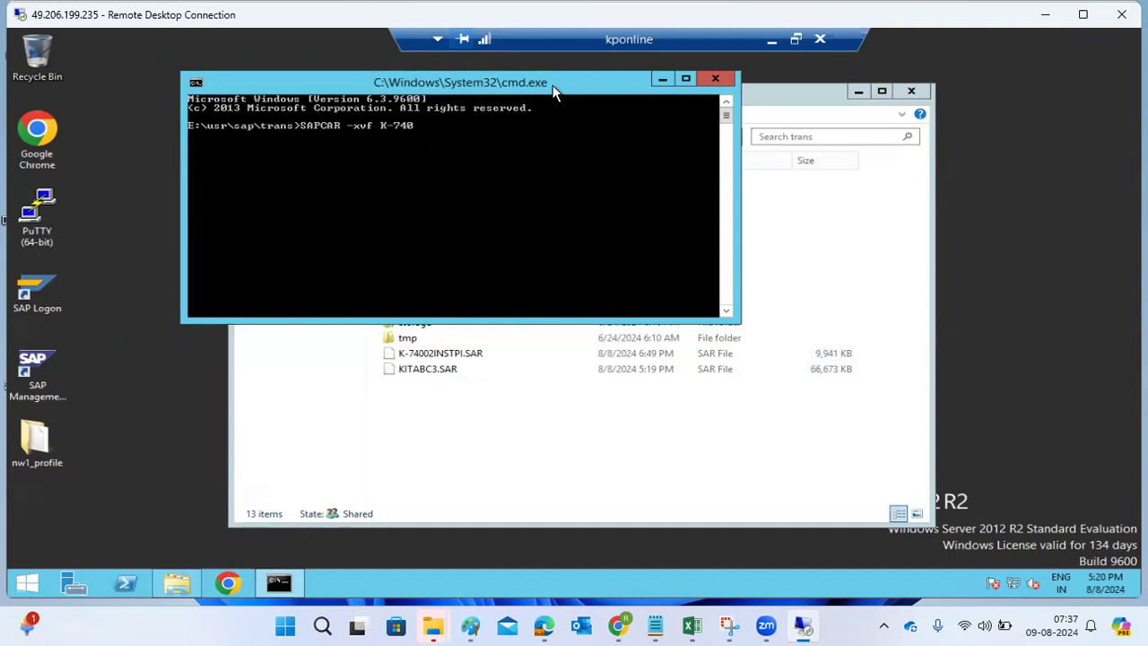
{"action": "type", "text": "*.SAR"}
{"action": "key", "text": "Return"}
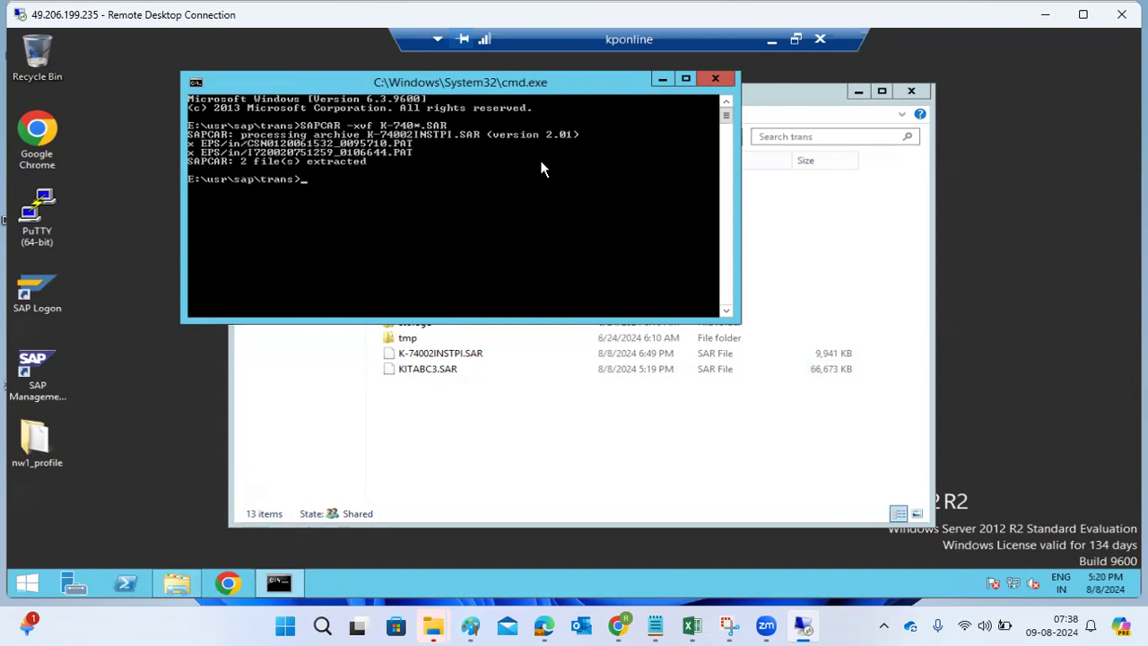
{"action": "left_click", "coordinate": [772, 41]}
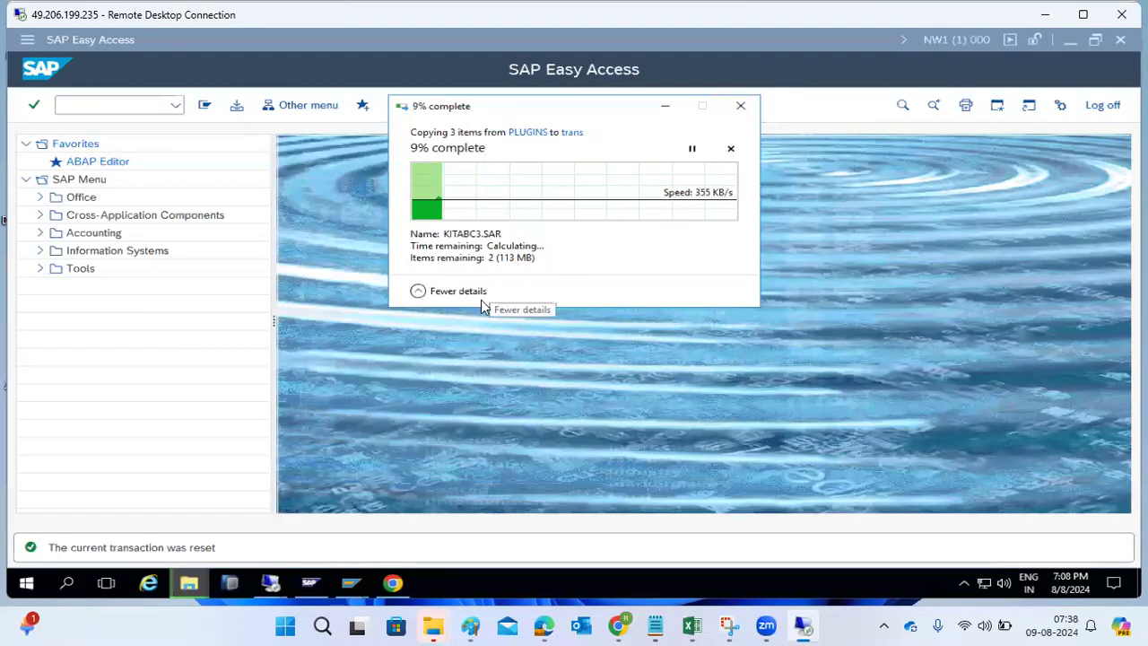
{"action": "left_click", "coordinate": [201, 479]}
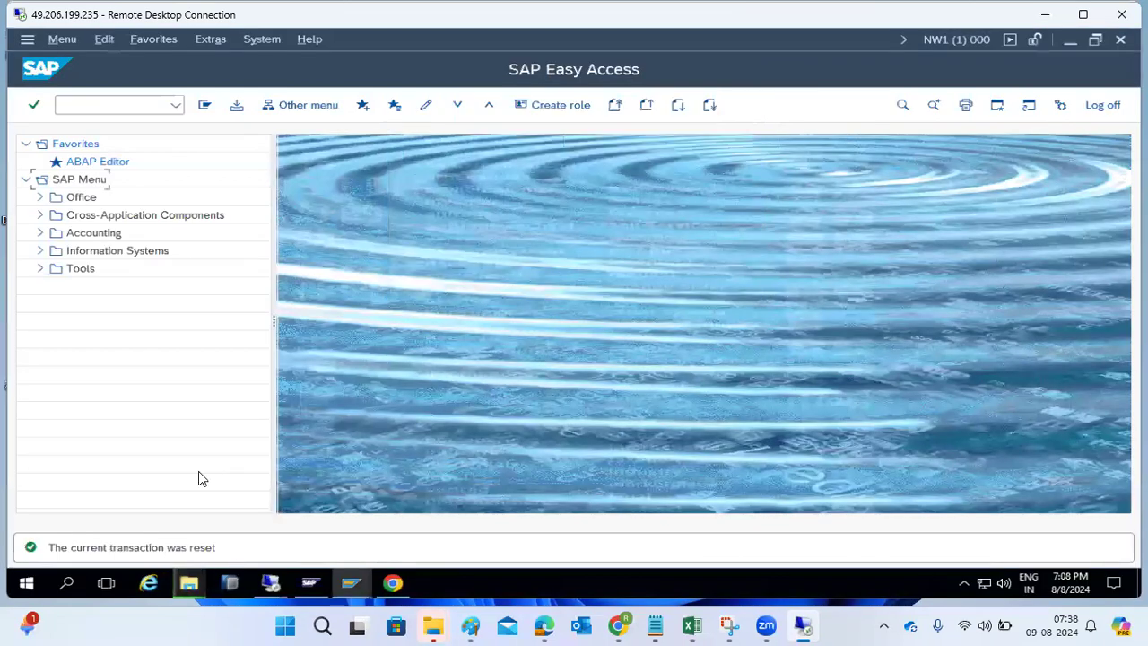
- Enter transaction se38 and dismiss the RFC error message
{"action": "left_click", "coordinate": [82, 102]}
{"action": "type", "text": "se38"}
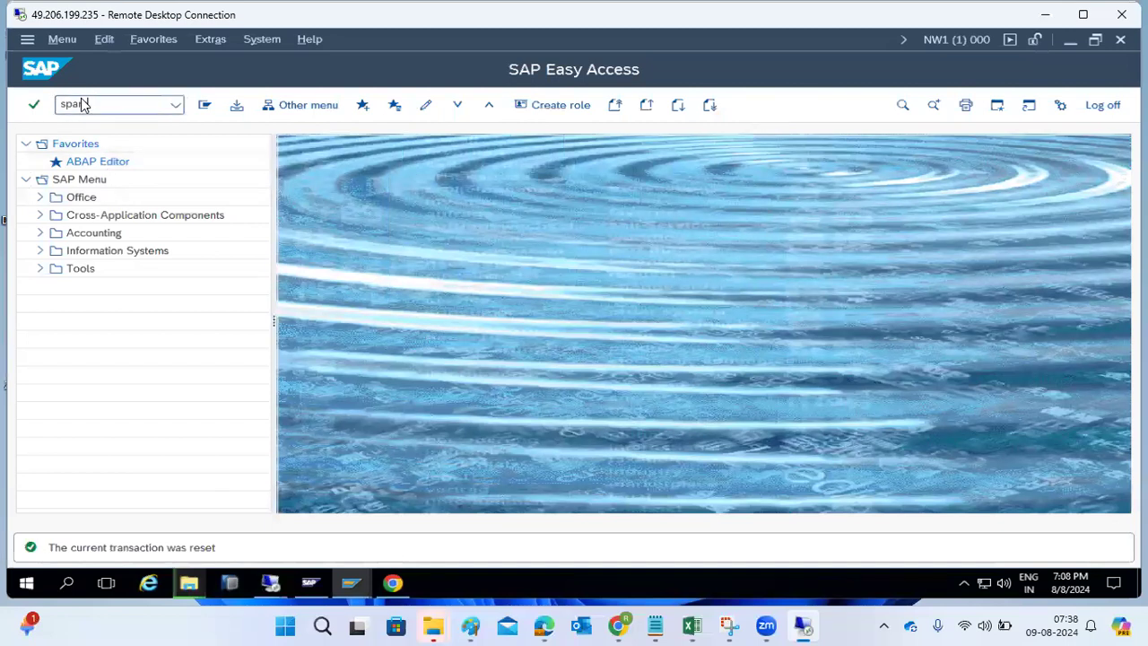
{"action": "key", "text": "Return"}
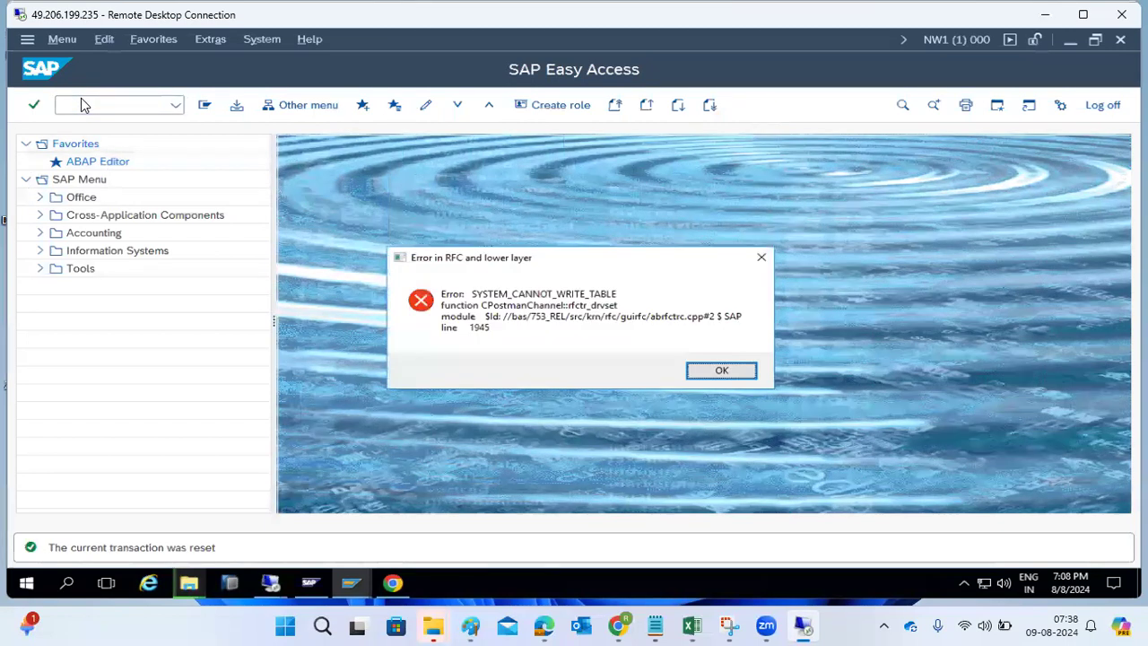
{"action": "left_click", "coordinate": [721, 370]}
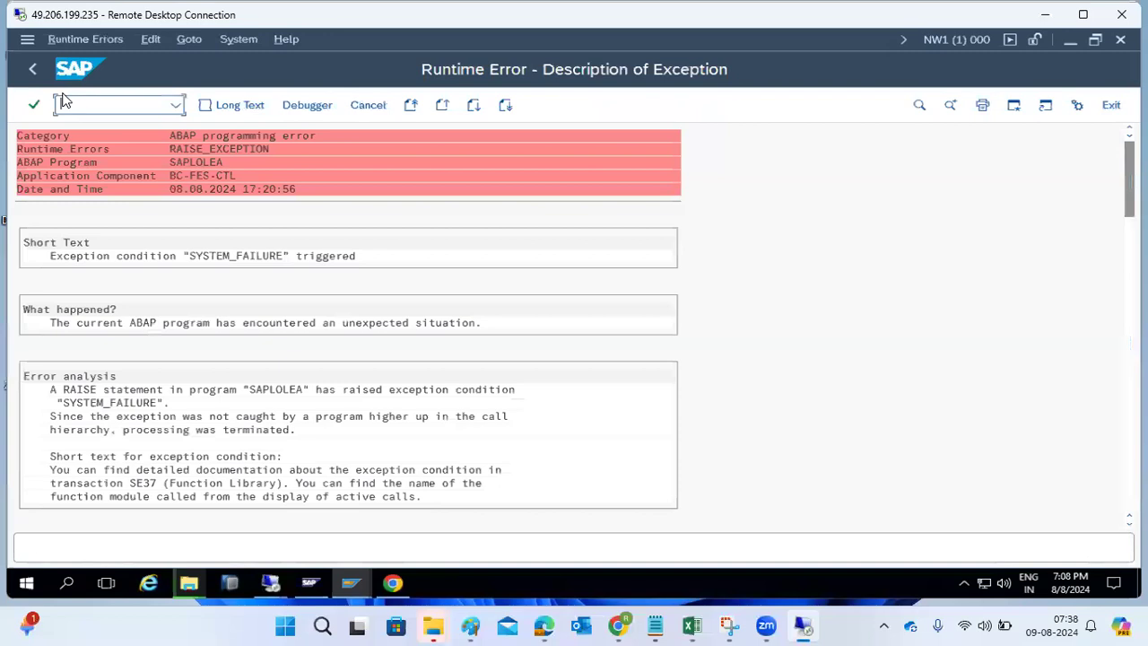
- Load the ST-PI packages into the Support Package Manager from the application server
{"action": "type", "text": "/nse38"}
{"action": "key", "text": "Return"}
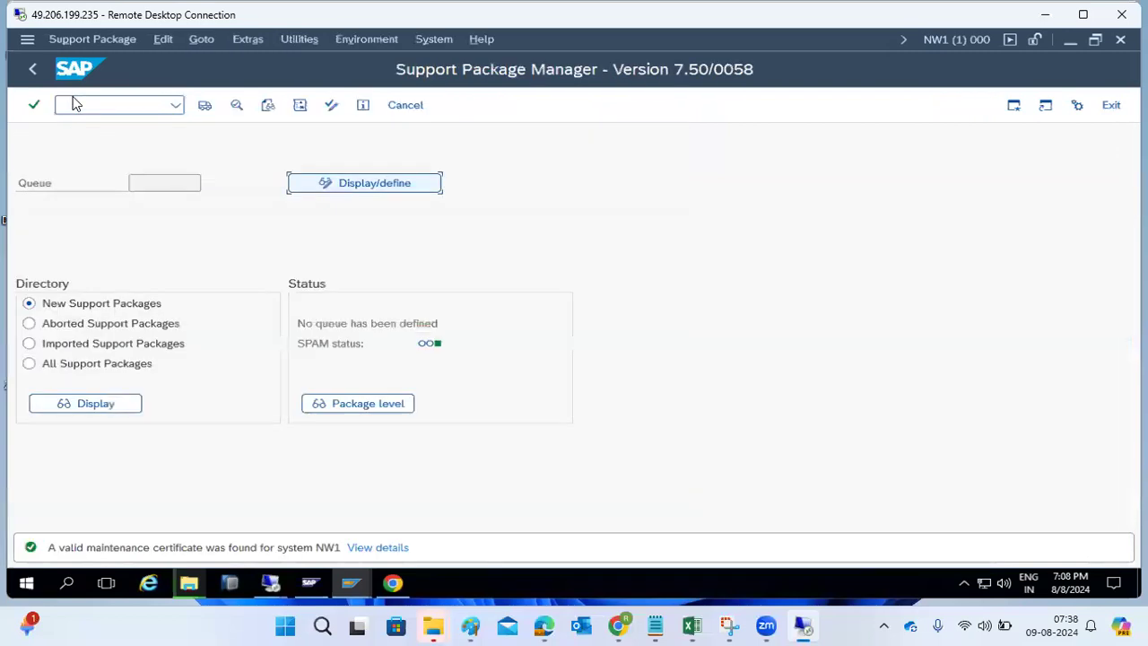
{"action": "left_click", "coordinate": [95, 43]}
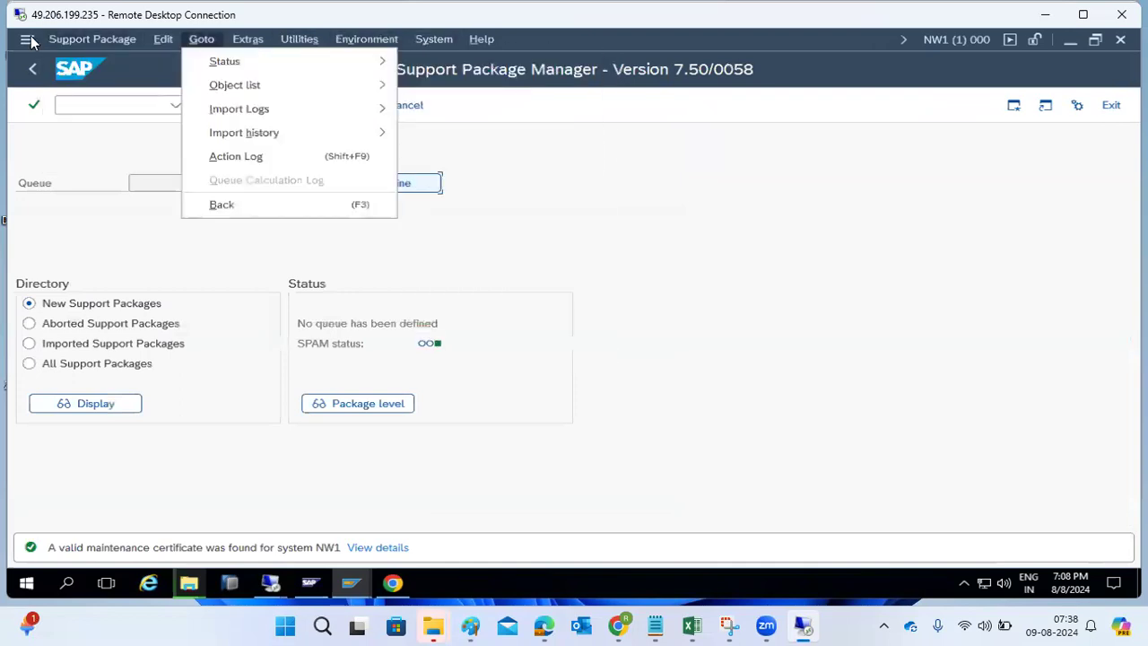
{"action": "left_click", "coordinate": [78, 42]}
{"action": "left_click", "coordinate": [77, 42]}
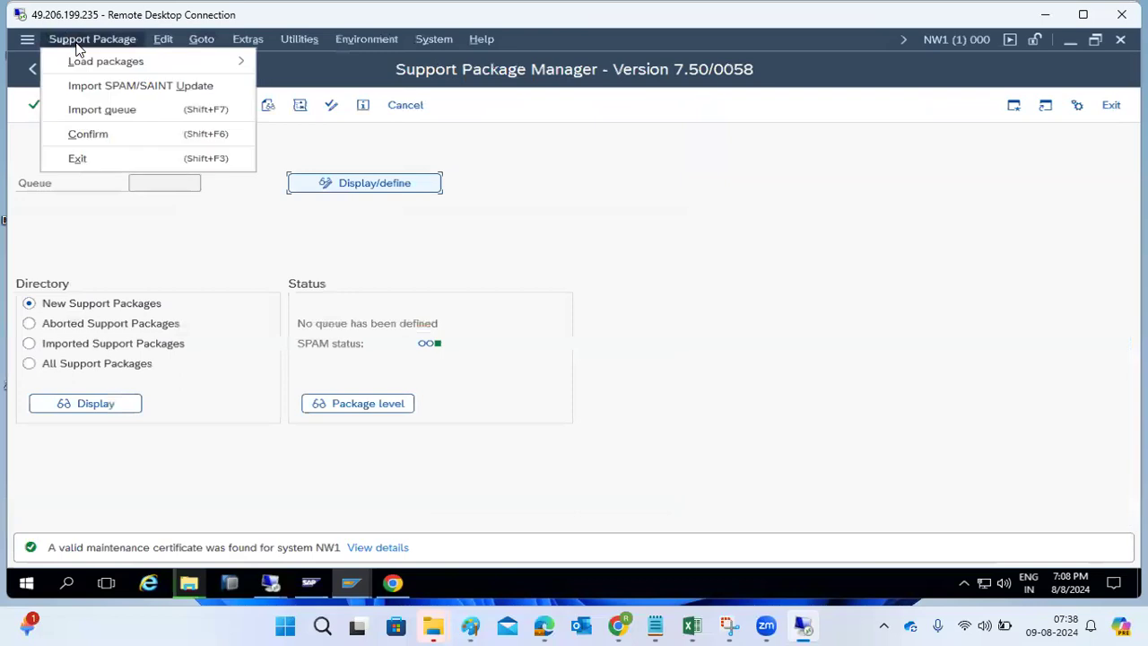
{"action": "mouse_move", "coordinate": [219, 60]}
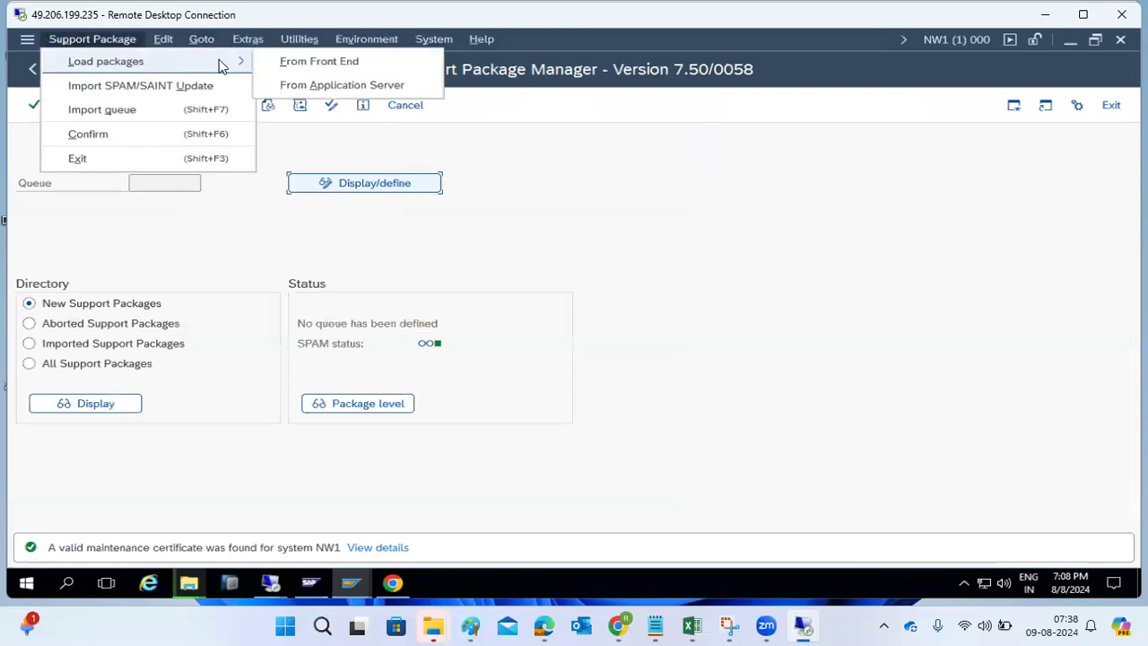
{"action": "left_click", "coordinate": [310, 85]}
{"action": "left_click", "coordinate": [273, 359]}
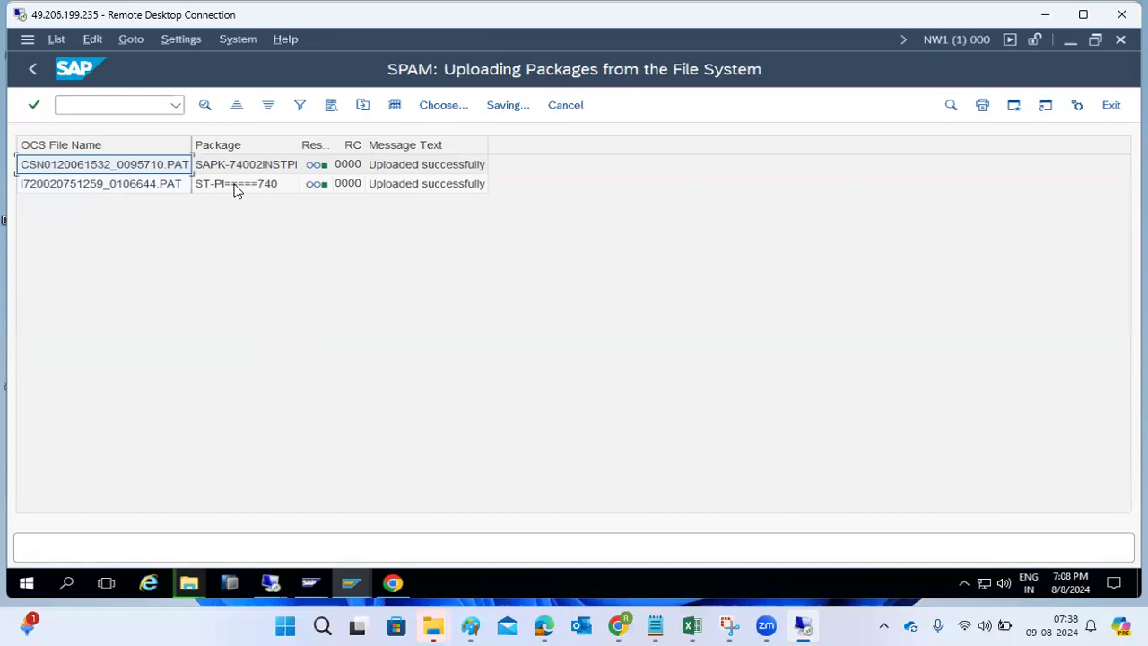
{"action": "left_click", "coordinate": [259, 167]}
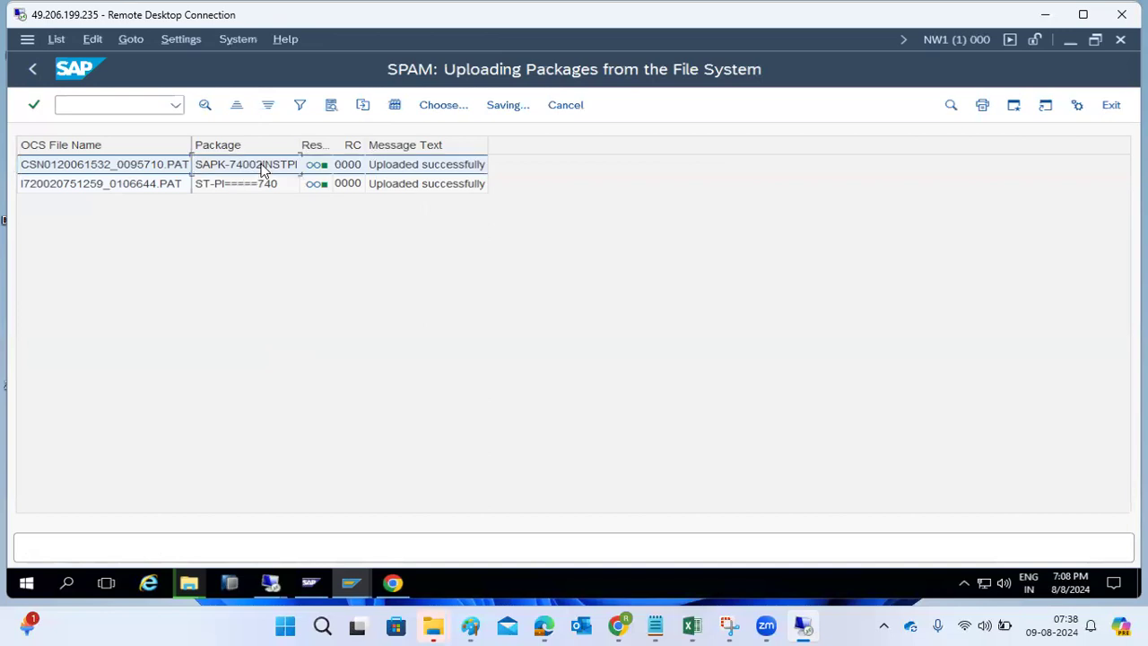
{"action": "left_click", "coordinate": [32, 69]}
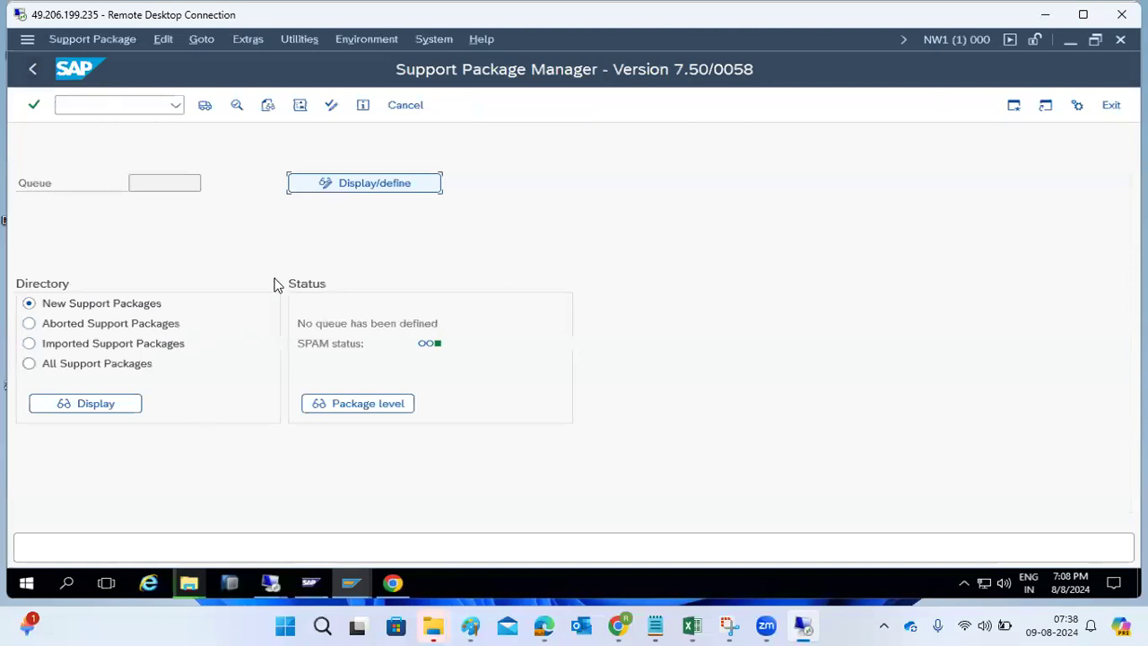
{"action": "left_click", "coordinate": [117, 40]}
{"action": "mouse_move", "coordinate": [108, 61]}
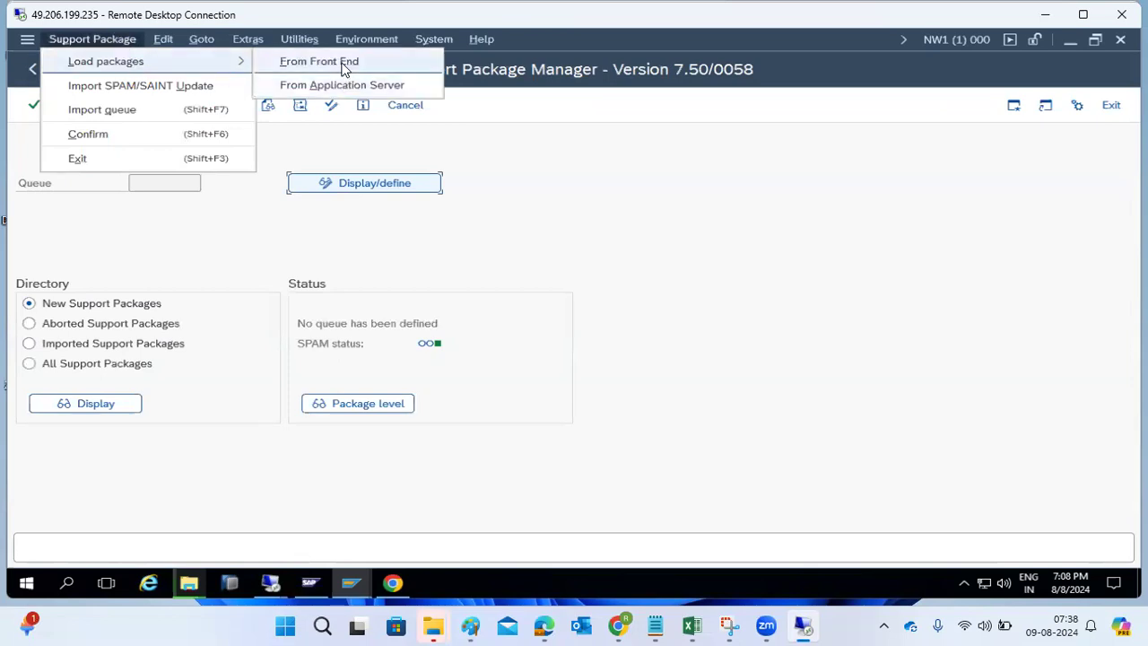
{"action": "left_click", "coordinate": [291, 240]}
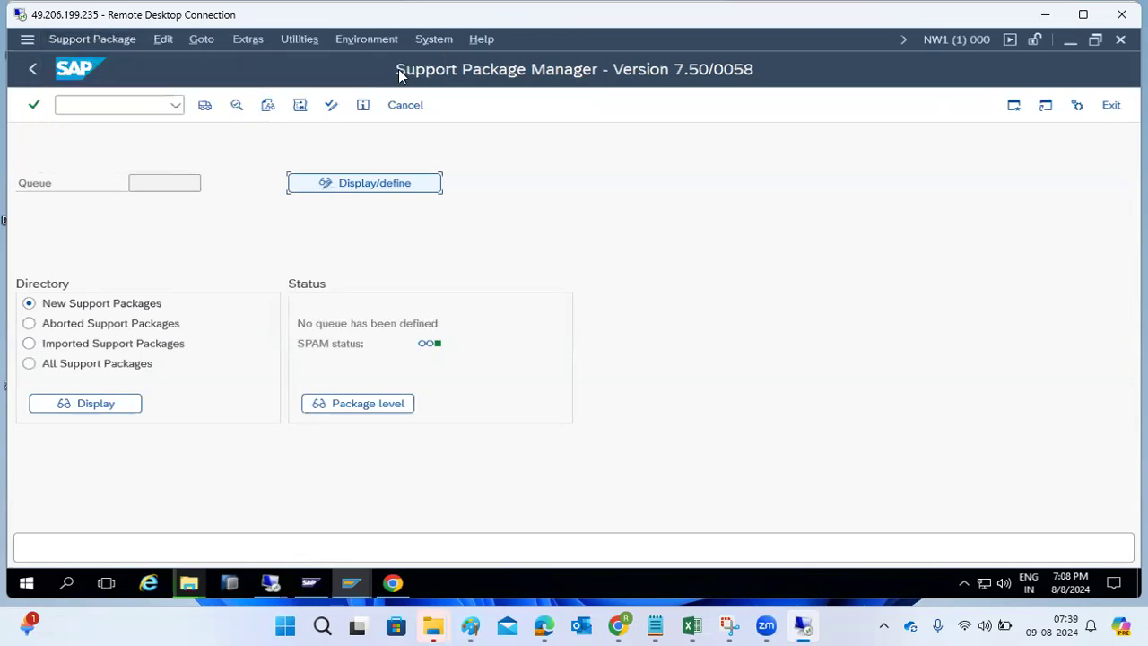
{"action": "left_click", "coordinate": [421, 40]}
{"action": "left_click", "coordinate": [440, 323]}
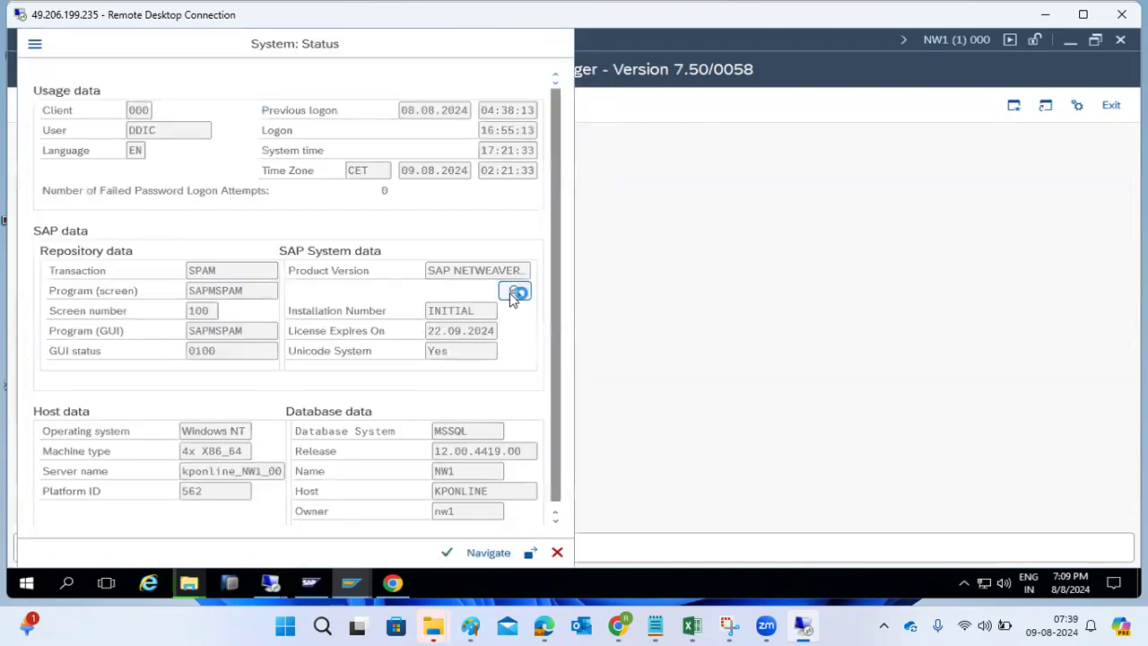
{"action": "left_click", "coordinate": [514, 293]}
{"action": "left_click", "coordinate": [97, 426]}
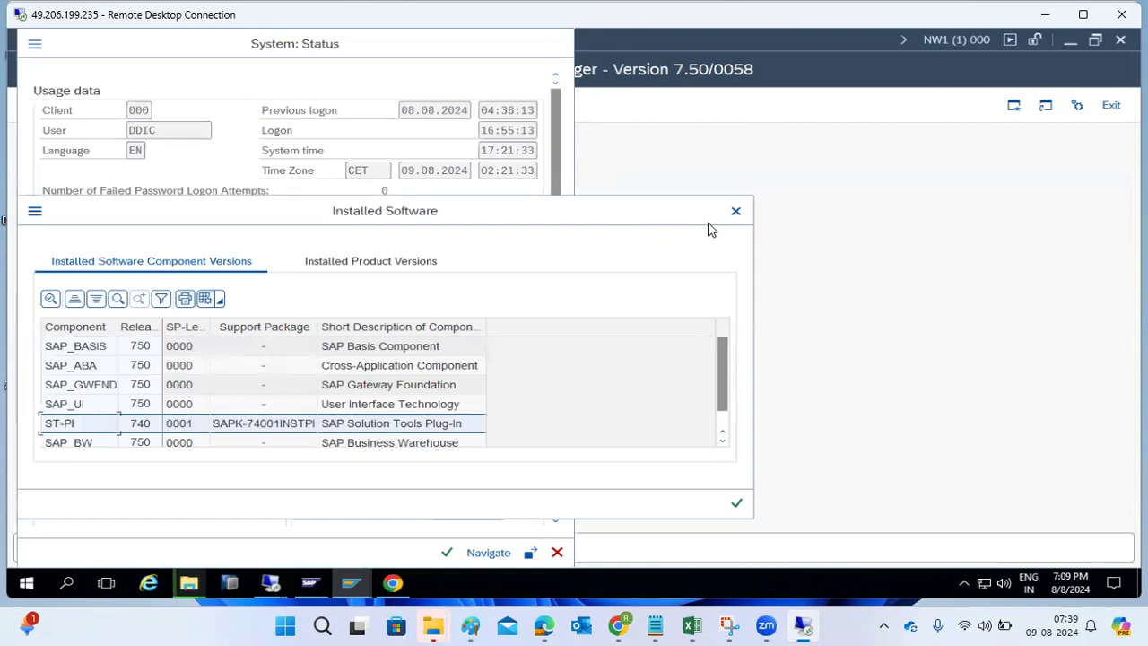
{"action": "left_click", "coordinate": [736, 212]}
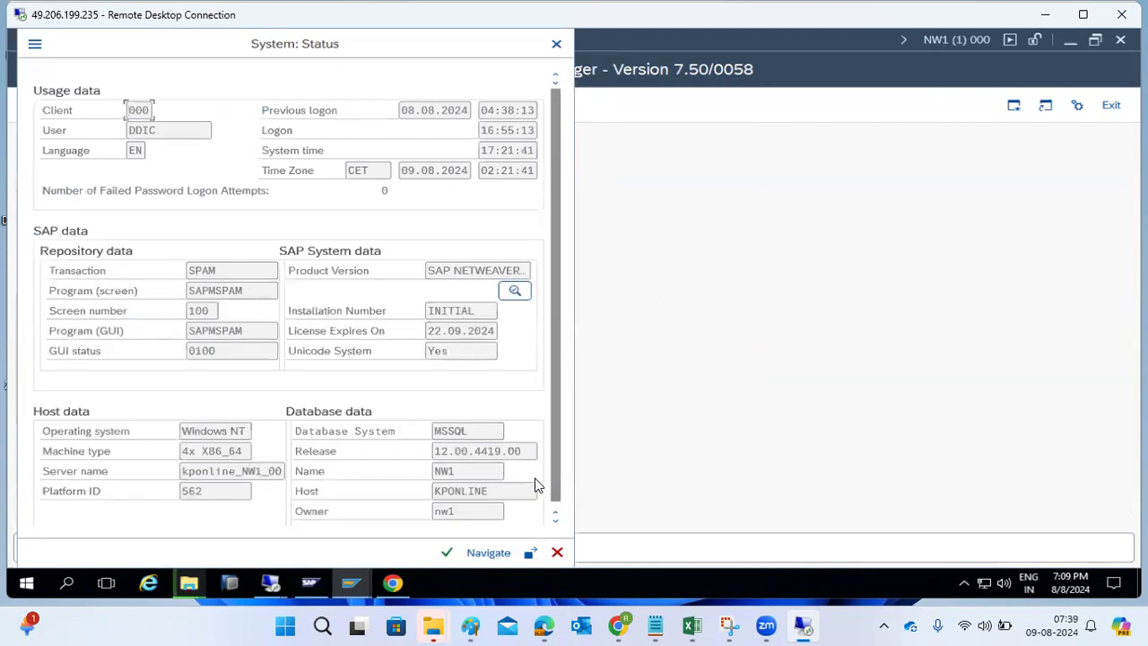
{"action": "left_click", "coordinate": [557, 553]}
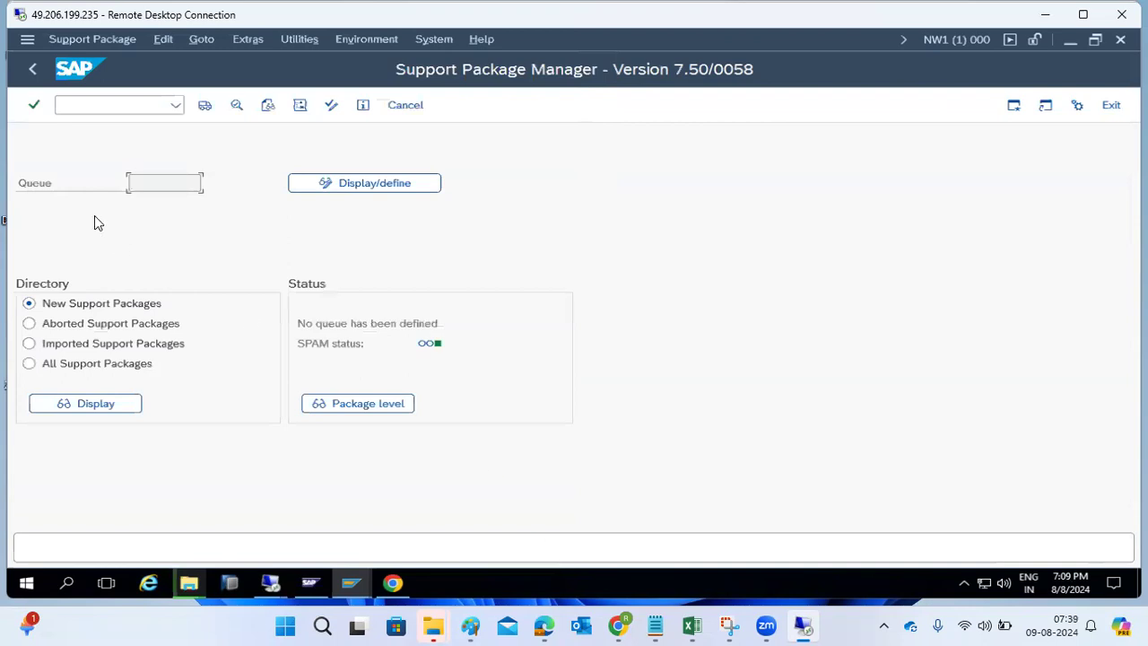
- Define the SAPK-74002INSTPI queue for ST-PI, declining modification adjustment transports
{"action": "left_click", "coordinate": [320, 186]}
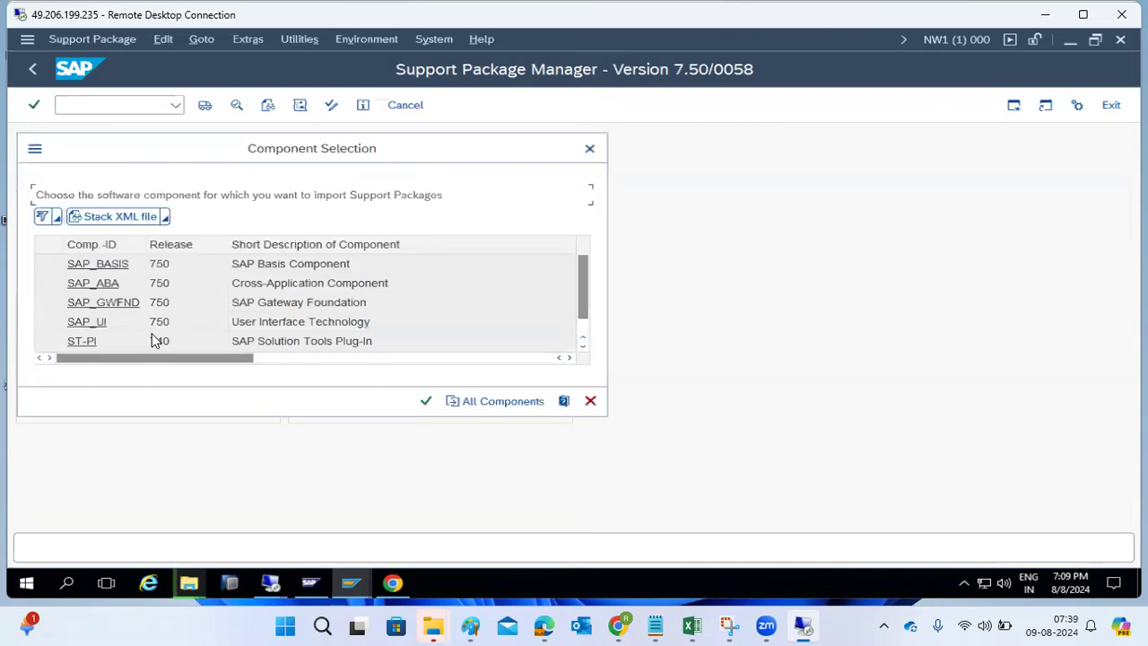
{"action": "left_click", "coordinate": [90, 342]}
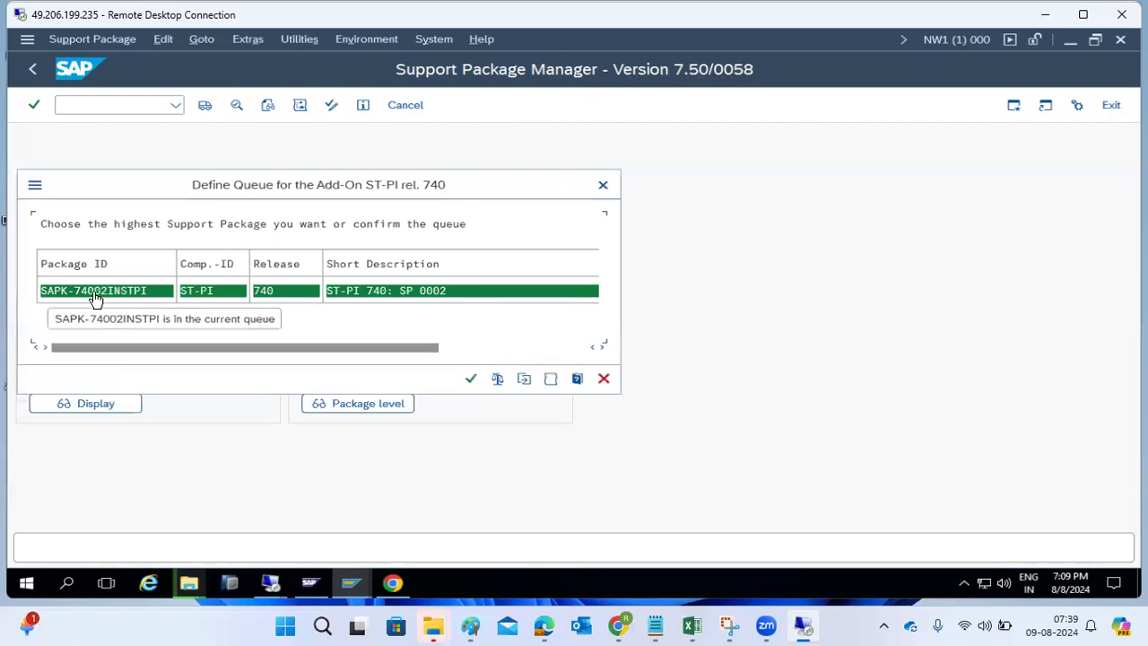
{"action": "left_click", "coordinate": [470, 378]}
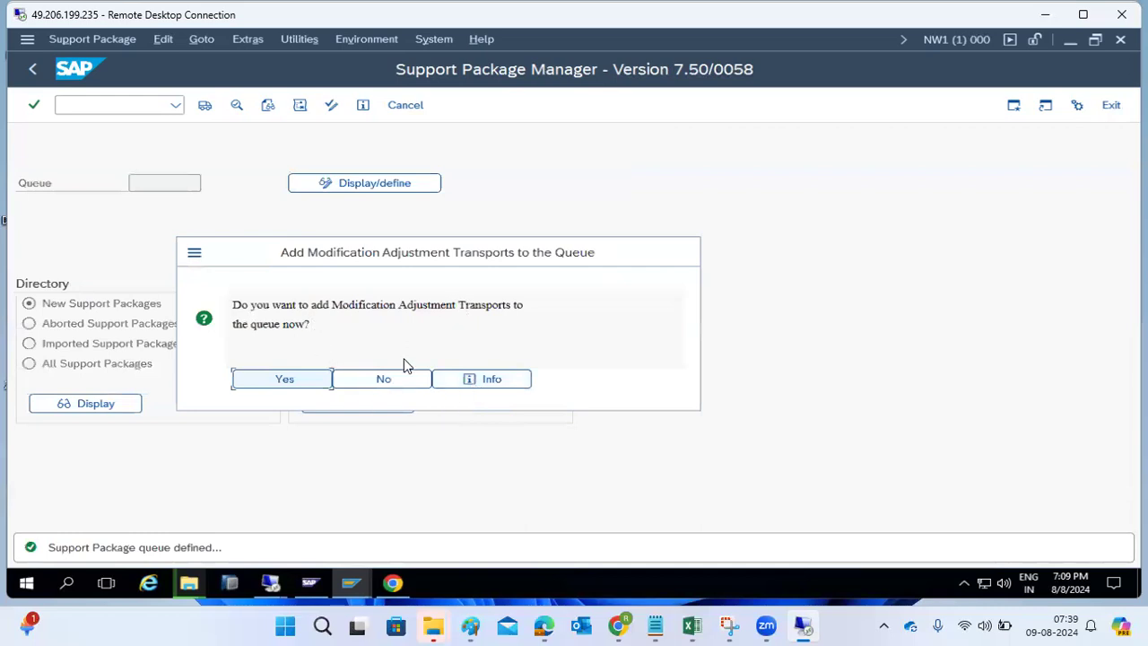
{"action": "left_click", "coordinate": [391, 381]}
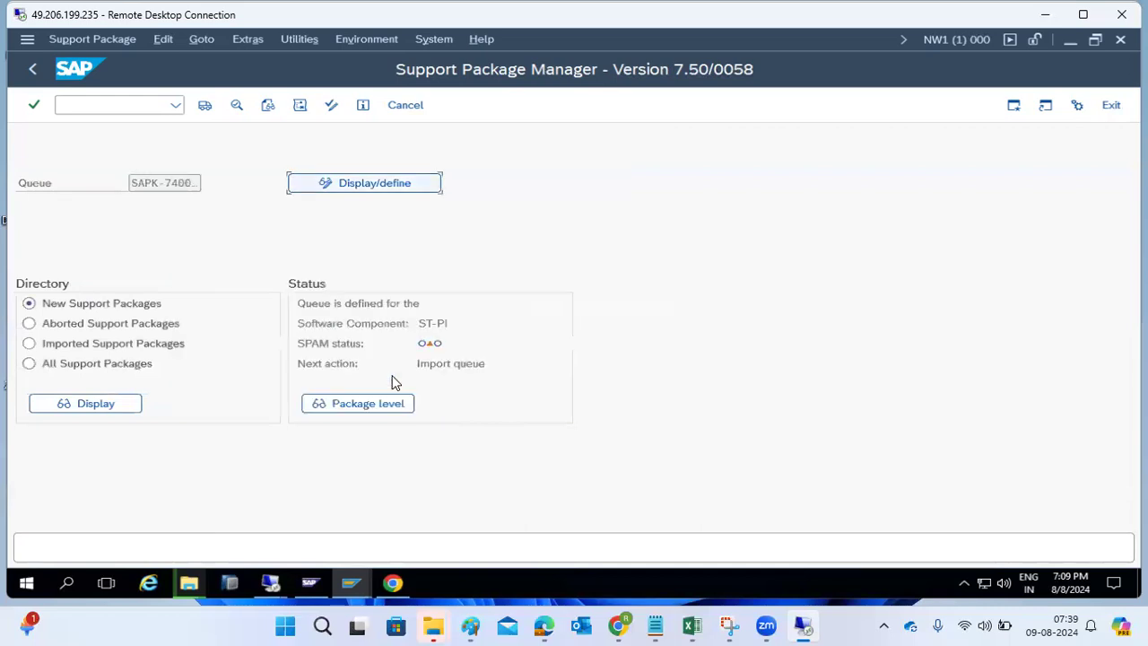
- For the queue import, set Import 1 to continue in background immediately in the start options
{"action": "left_click", "coordinate": [204, 106]}
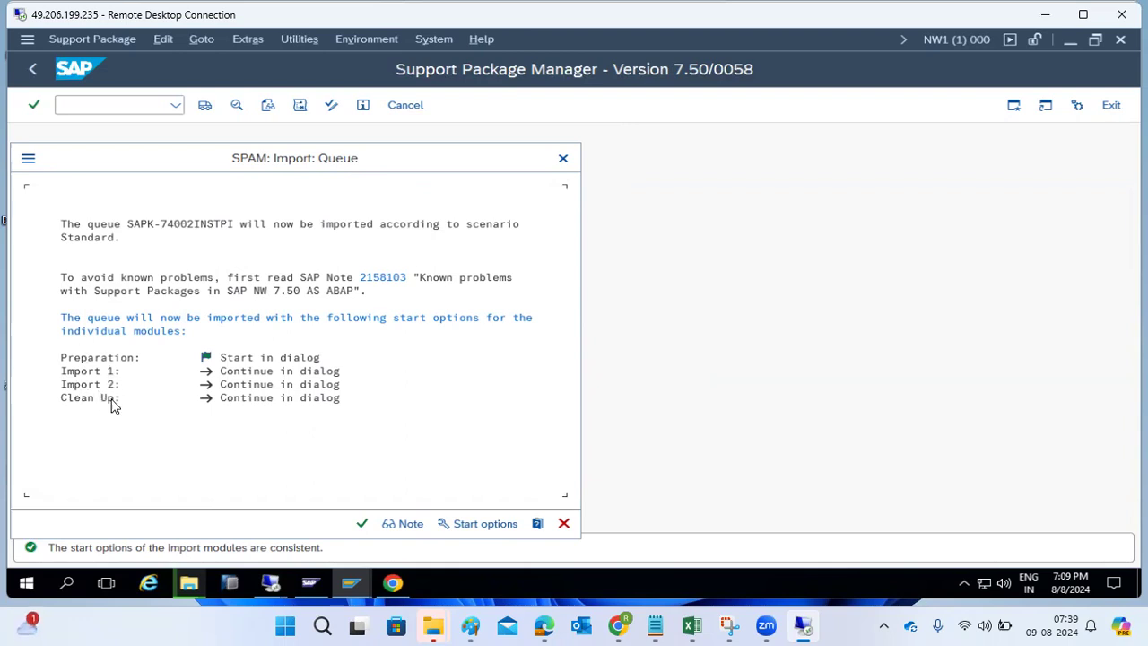
{"action": "left_click", "coordinate": [471, 522]}
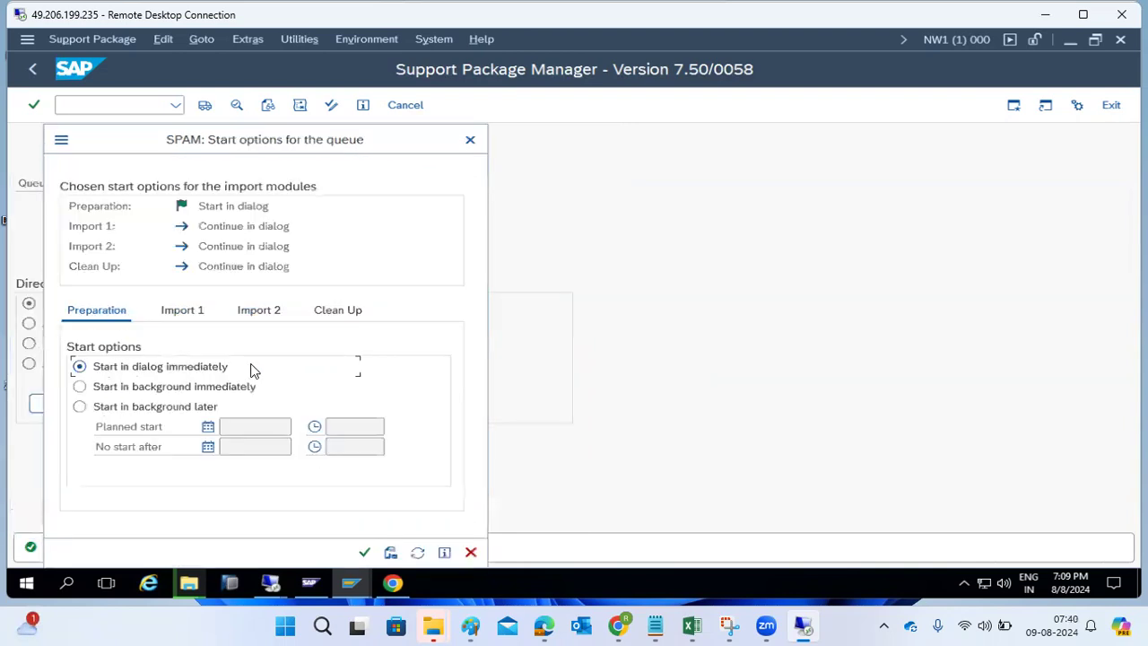
{"action": "left_click", "coordinate": [173, 318]}
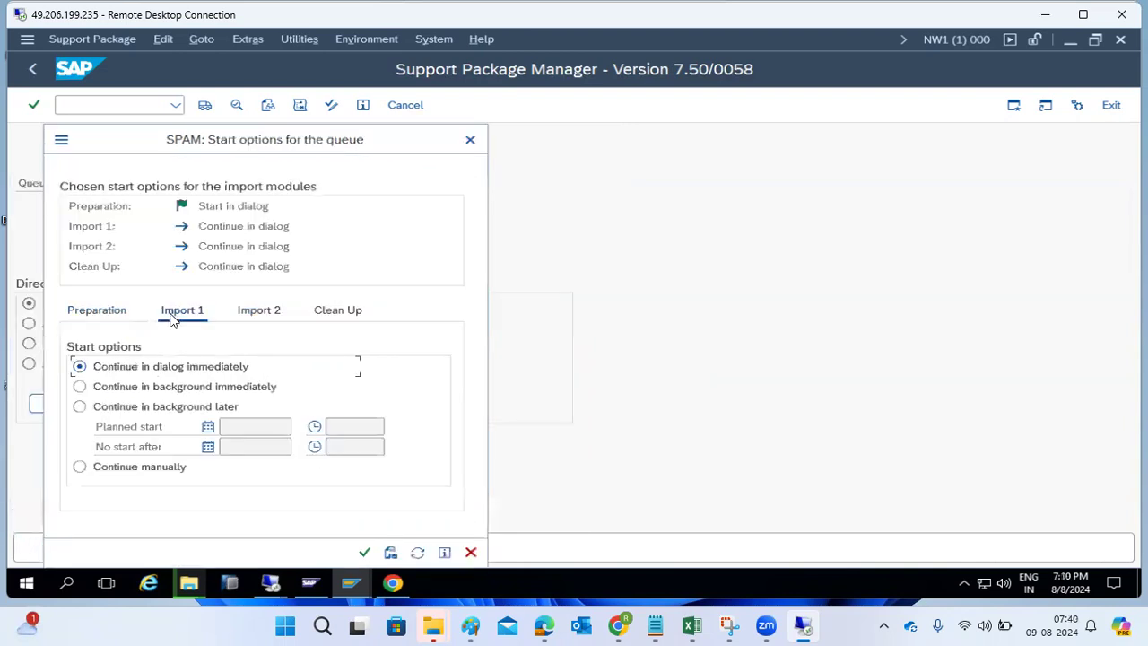
{"action": "left_click", "coordinate": [119, 388]}
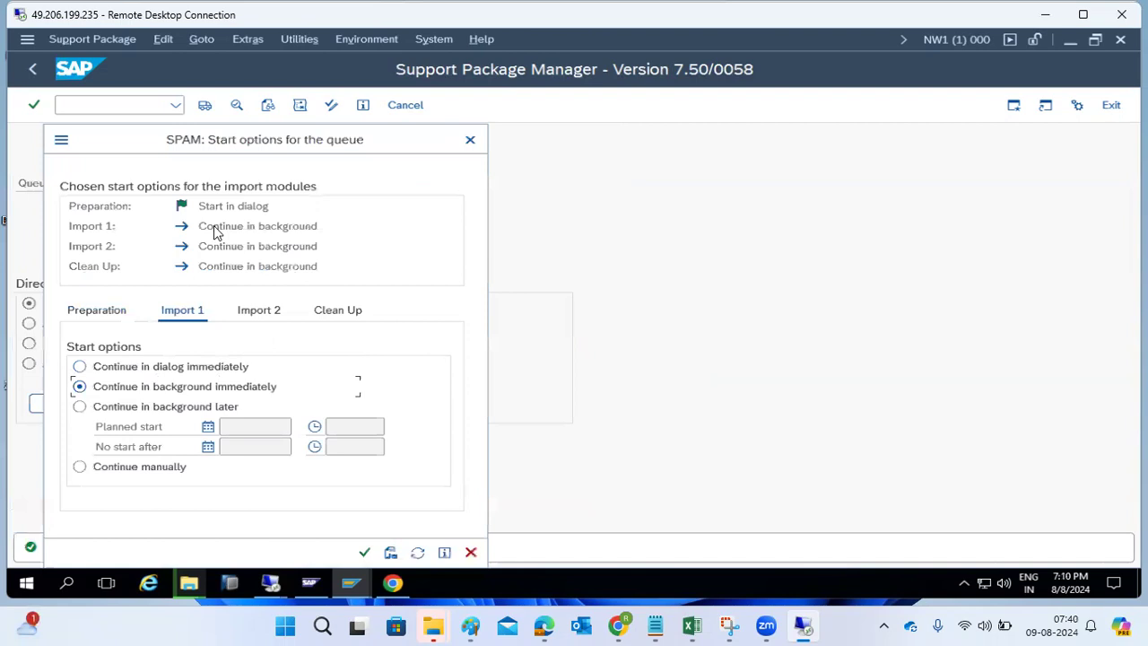
{"action": "left_click", "coordinate": [365, 552]}
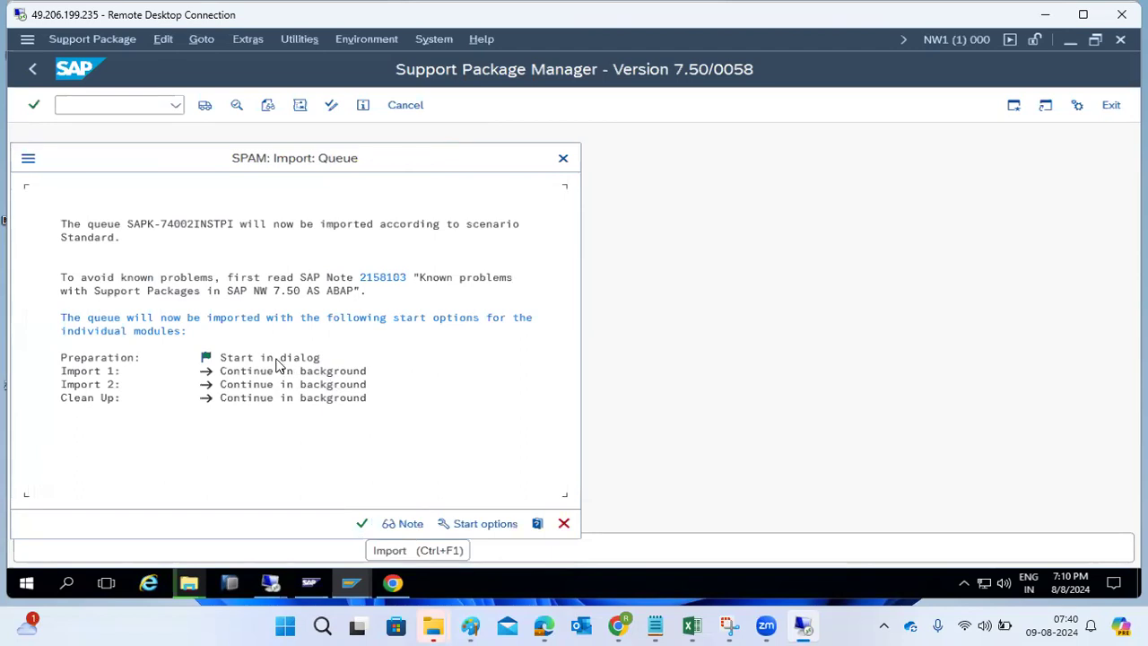
- Confirm the SPAM: Import: Queue dialog to begin importing the ST-PI queue
{"action": "left_click", "coordinate": [363, 524]}
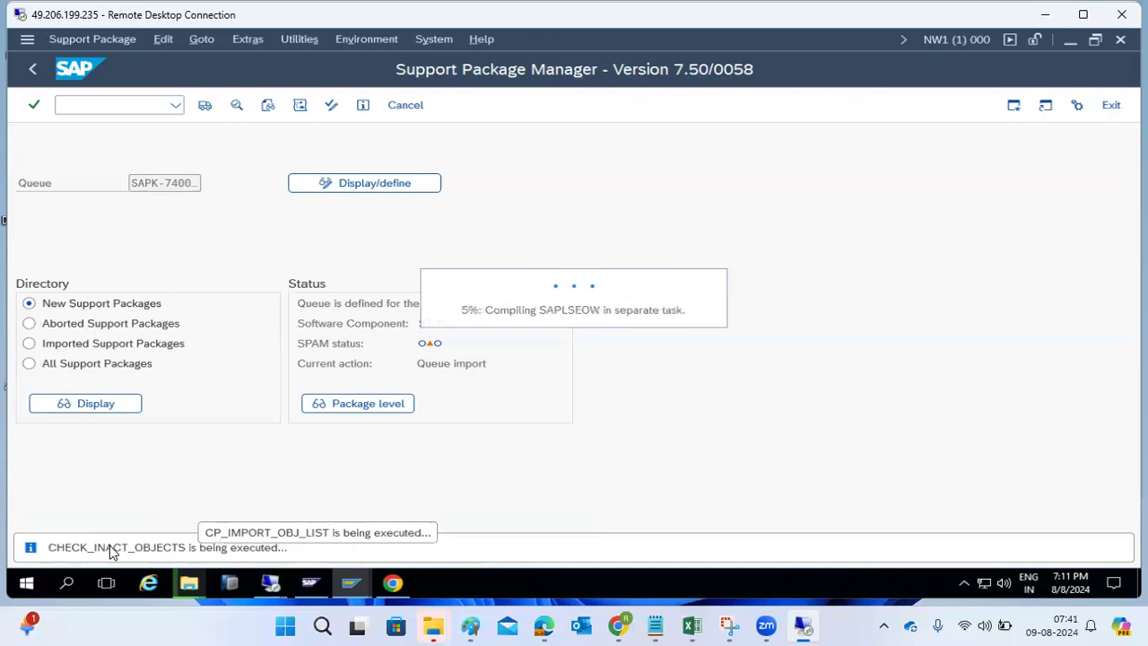
- Add a Paint text box with phase notes 1, 18 and '19 -- IMPORT_PROPER -'
{"action": "left_click", "coordinate": [470, 625]}
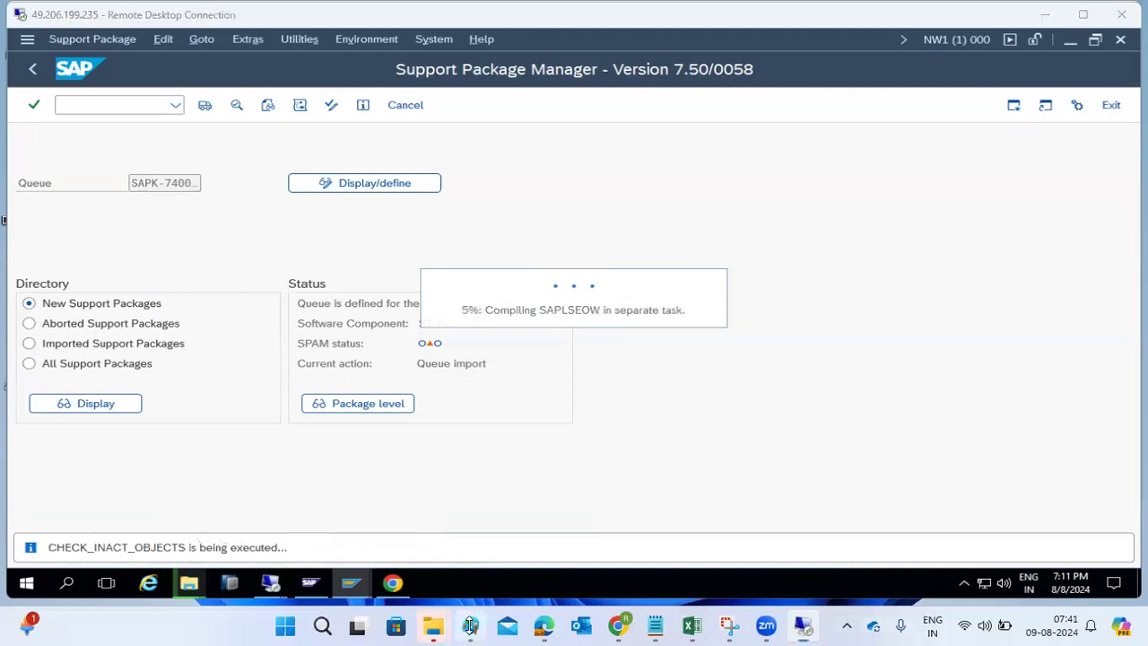
{"action": "left_click", "coordinate": [285, 418]}
{"action": "left_click_drag", "start_coordinate": [455, 319], "coordinate": [866, 491]}
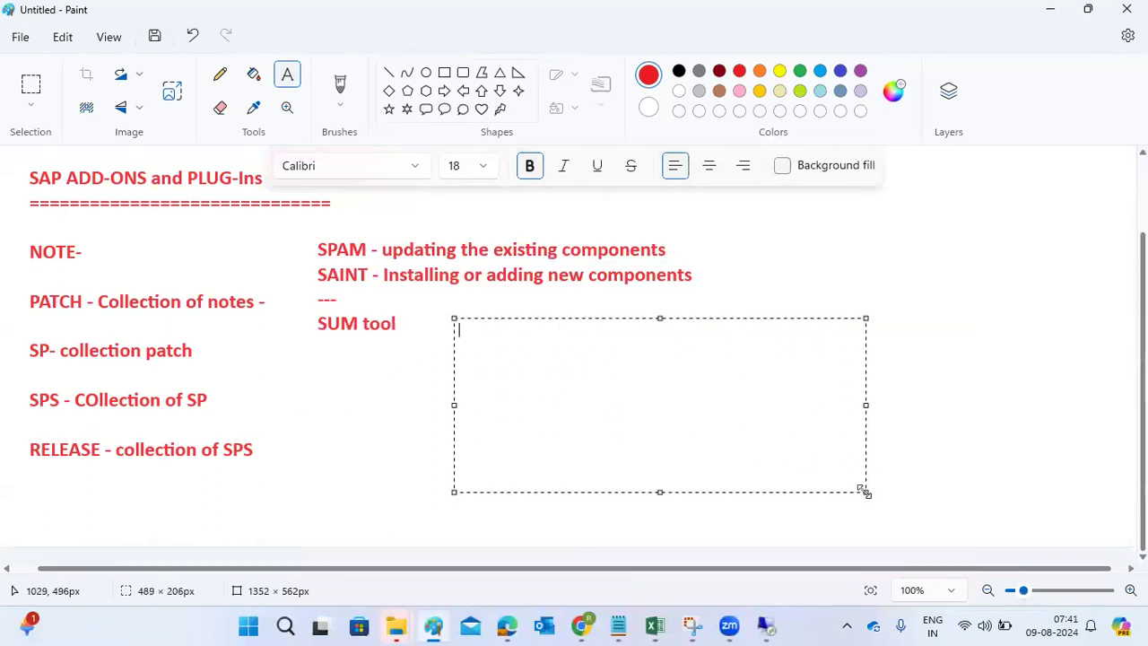
{"action": "key", "text": "Return"}
{"action": "key", "text": "Return"}
{"action": "type", "text": "19 -- IMPORT_PROPER -"}
{"action": "key", "text": "Up"}
{"action": "key", "text": "Up"}
{"action": "type", "text": "1"}
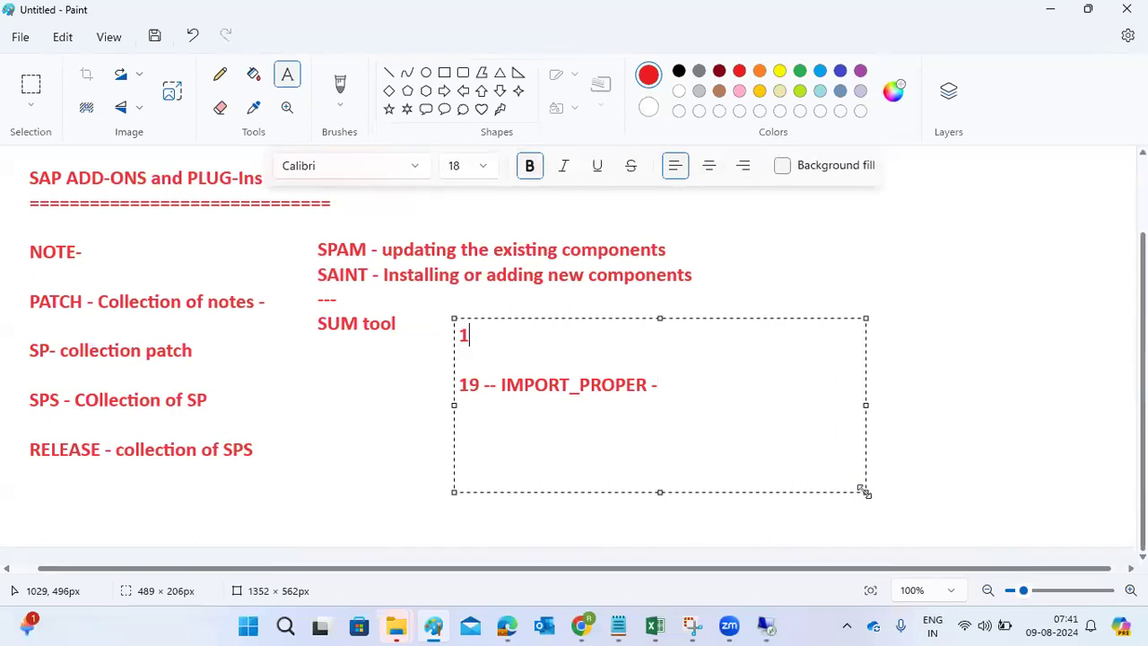
{"action": "key", "text": "Return"}
{"action": "type", "text": "18"}
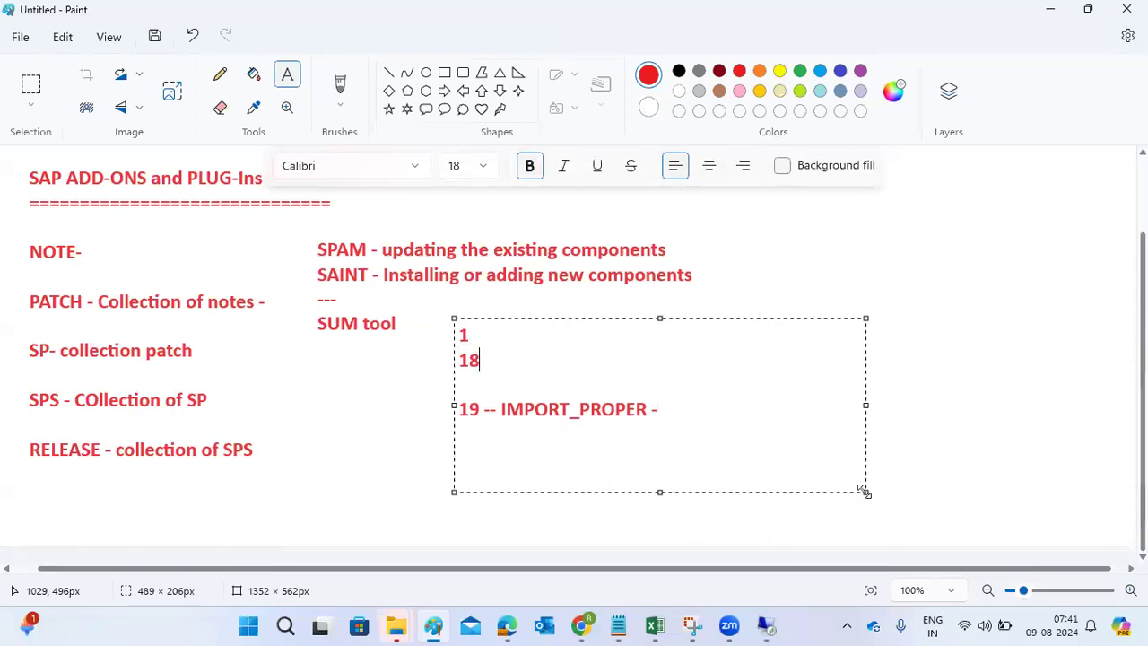
{"action": "key", "text": "Delete"}
{"action": "type", "text": "-"}
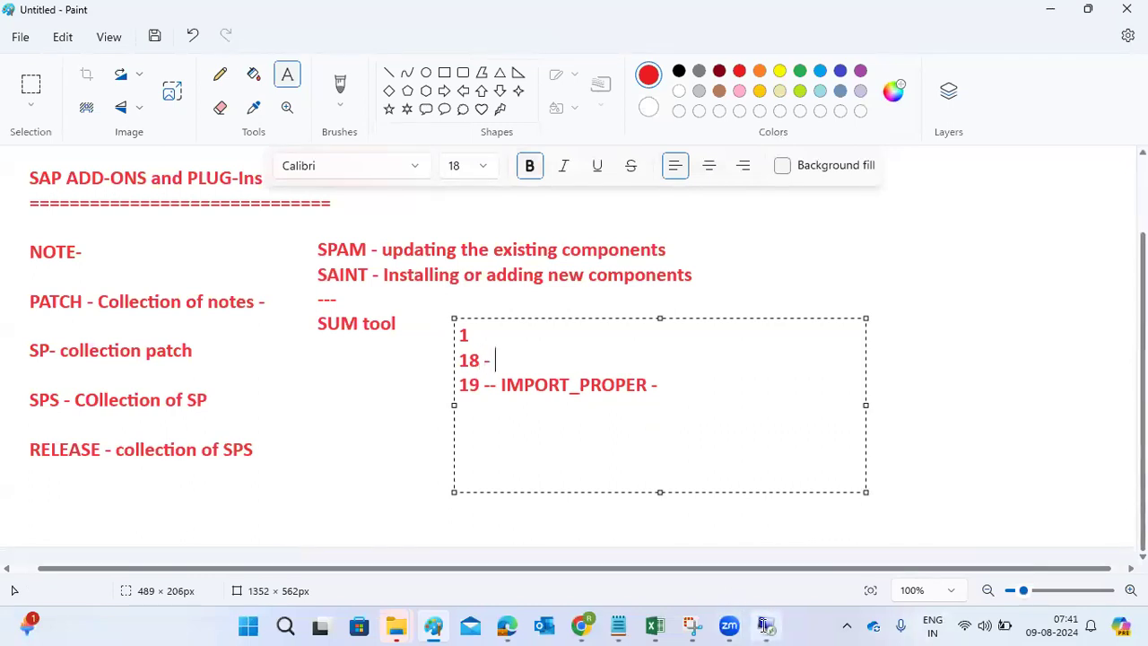
- Check SAP progress, then append 'we cannot roll back' after IMPORT_PROPER and add 27 below
{"action": "left_click", "coordinate": [766, 625]}
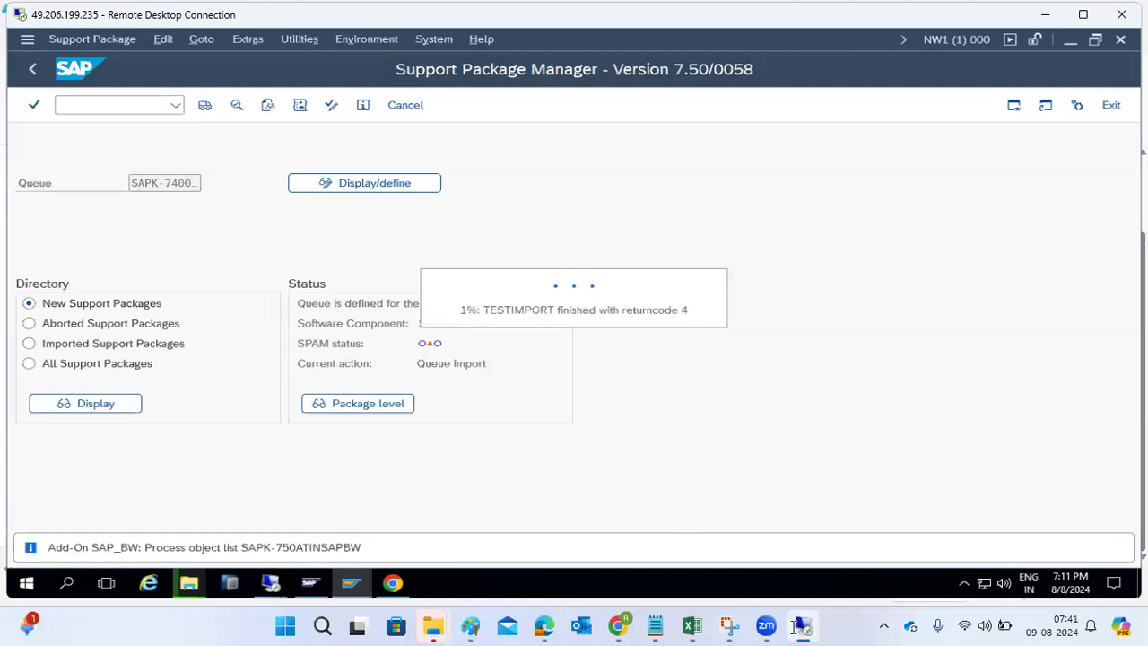
{"action": "left_click", "coordinate": [470, 625]}
{"action": "left_click_drag", "start_coordinate": [518, 393], "coordinate": [617, 388]}
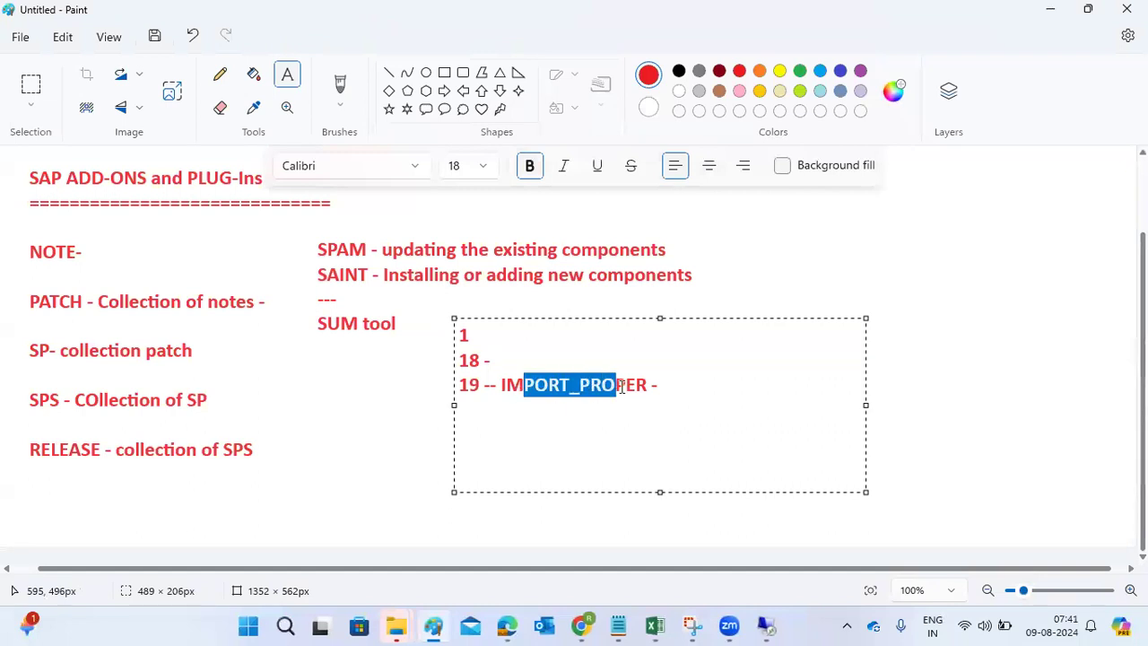
{"action": "left_click", "coordinate": [668, 384]}
{"action": "type", "text": "w"}
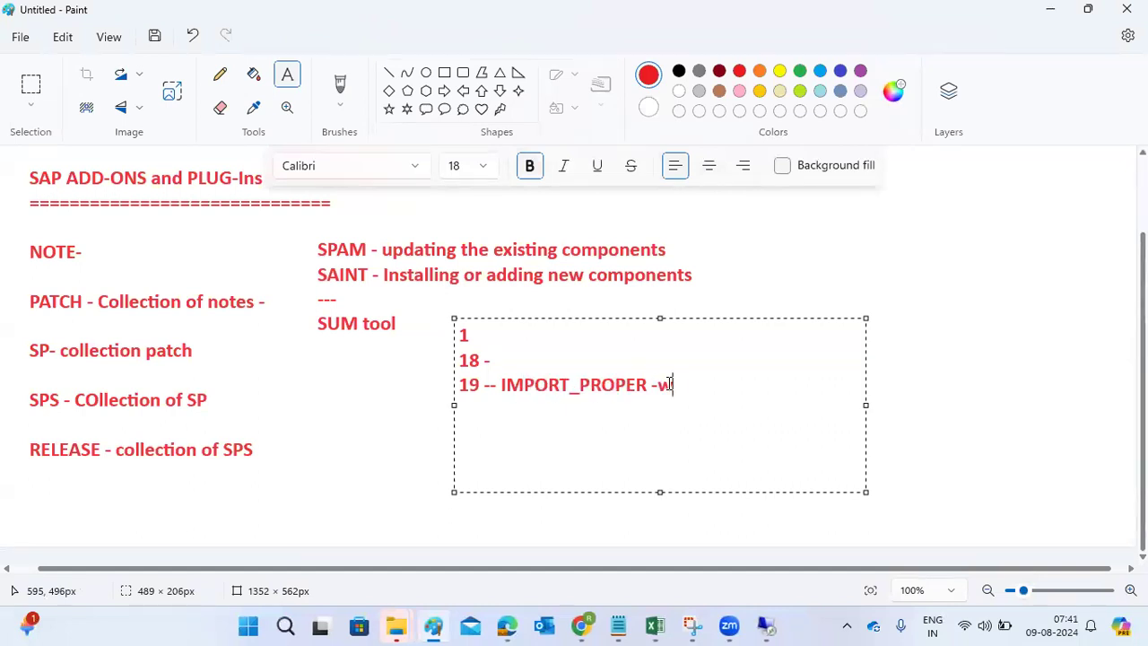
{"action": "type", "text": "e cannot roll back"}
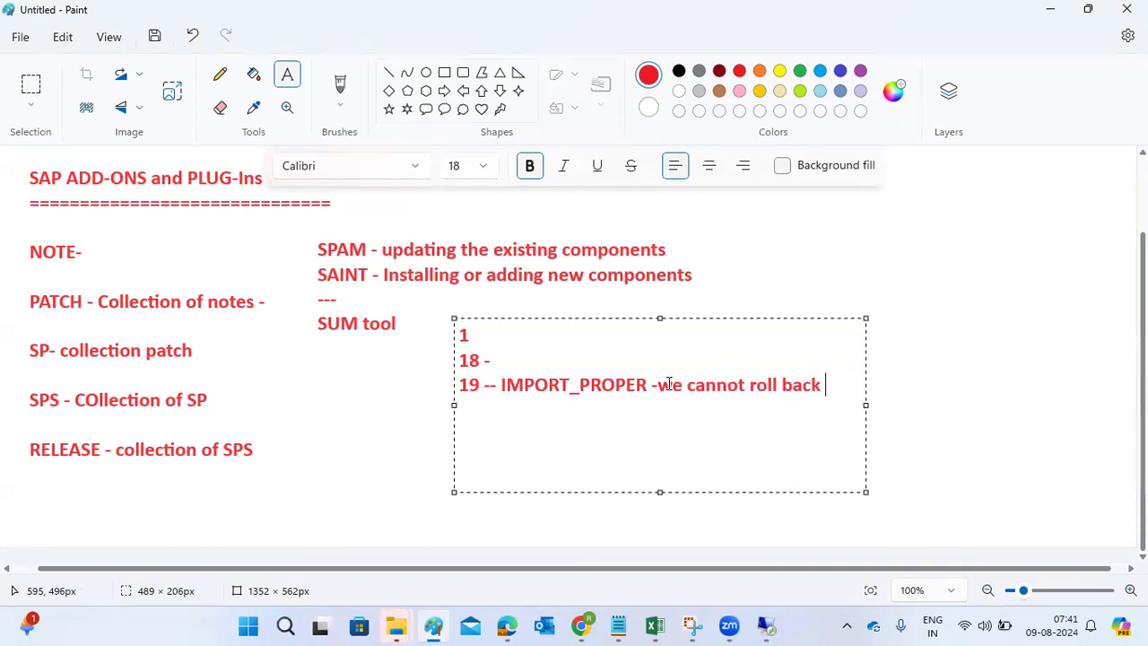
{"action": "key", "text": "Return"}
{"action": "key", "text": "Return"}
{"action": "type", "text": "27"}
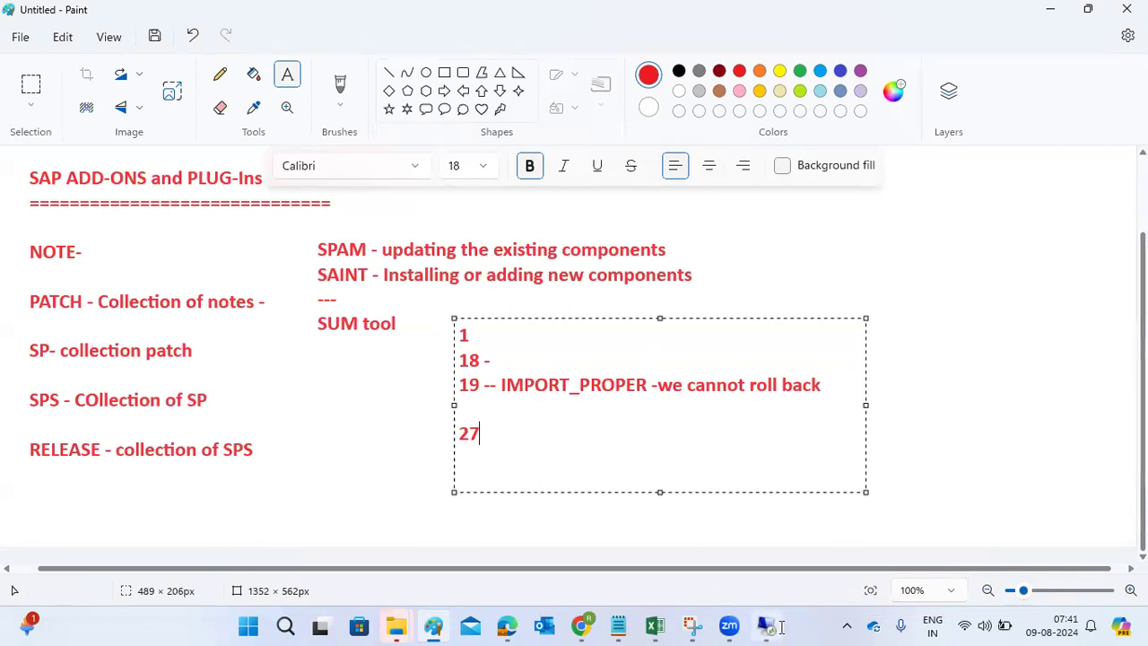
- Return to the SAP remote desktop session
{"action": "mouse_move", "coordinate": [765, 625]}
{"action": "left_click", "coordinate": [768, 565]}
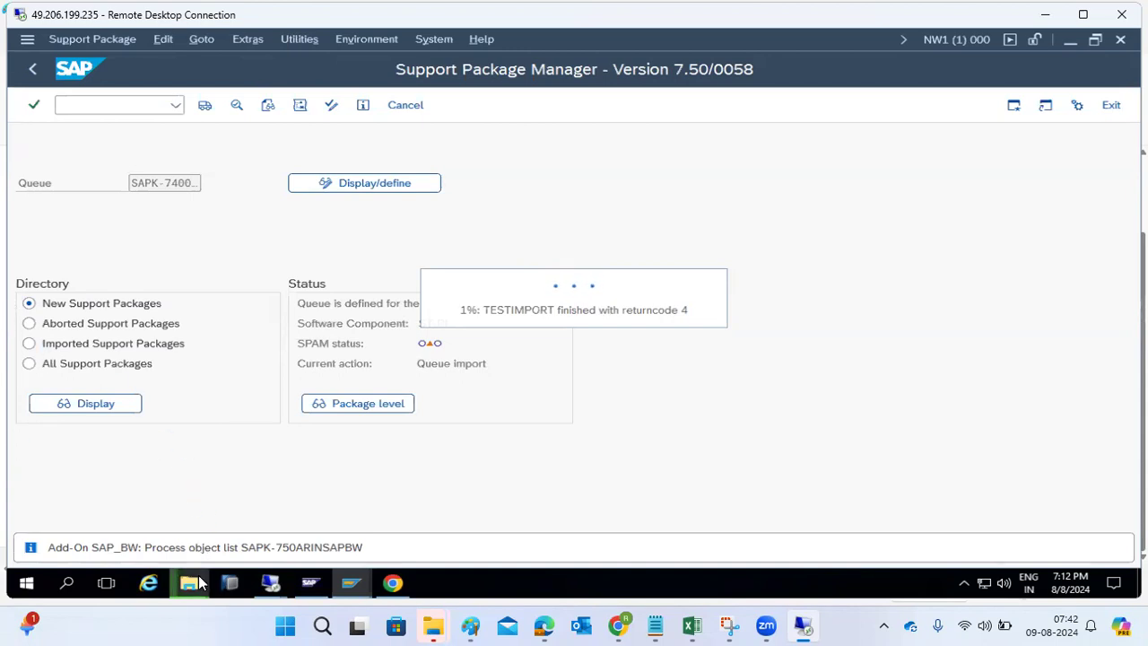
{"action": "mouse_move", "coordinate": [199, 583]}
{"action": "left_click", "coordinate": [268, 504]}
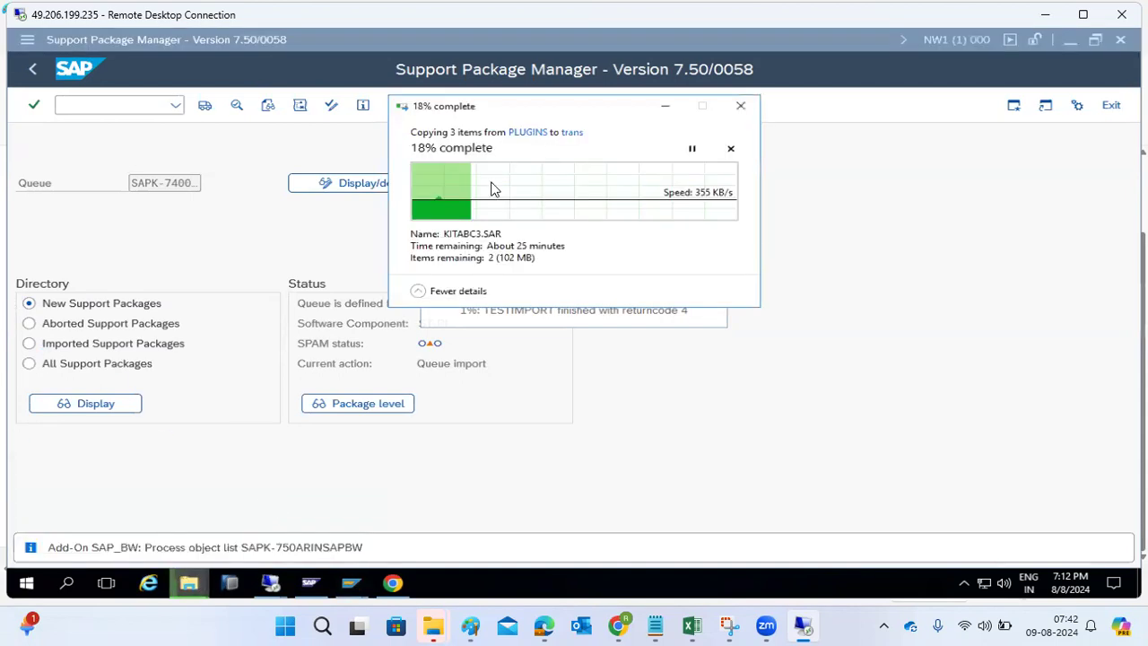
{"action": "left_click", "coordinate": [665, 104]}
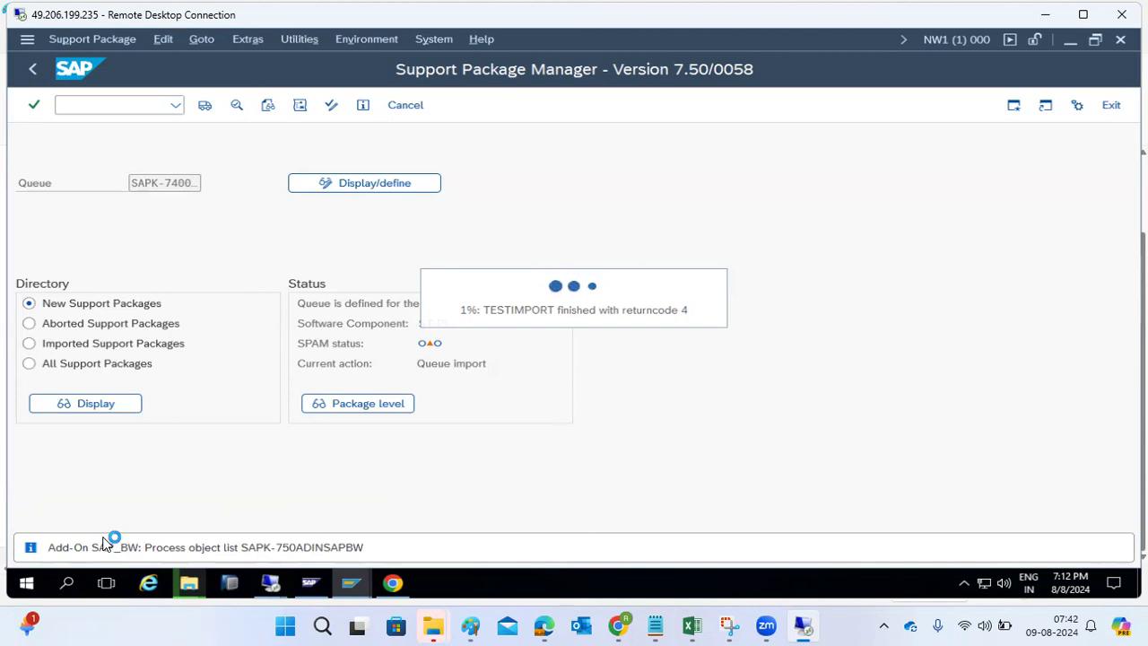
{"action": "mouse_move", "coordinate": [370, 595]}
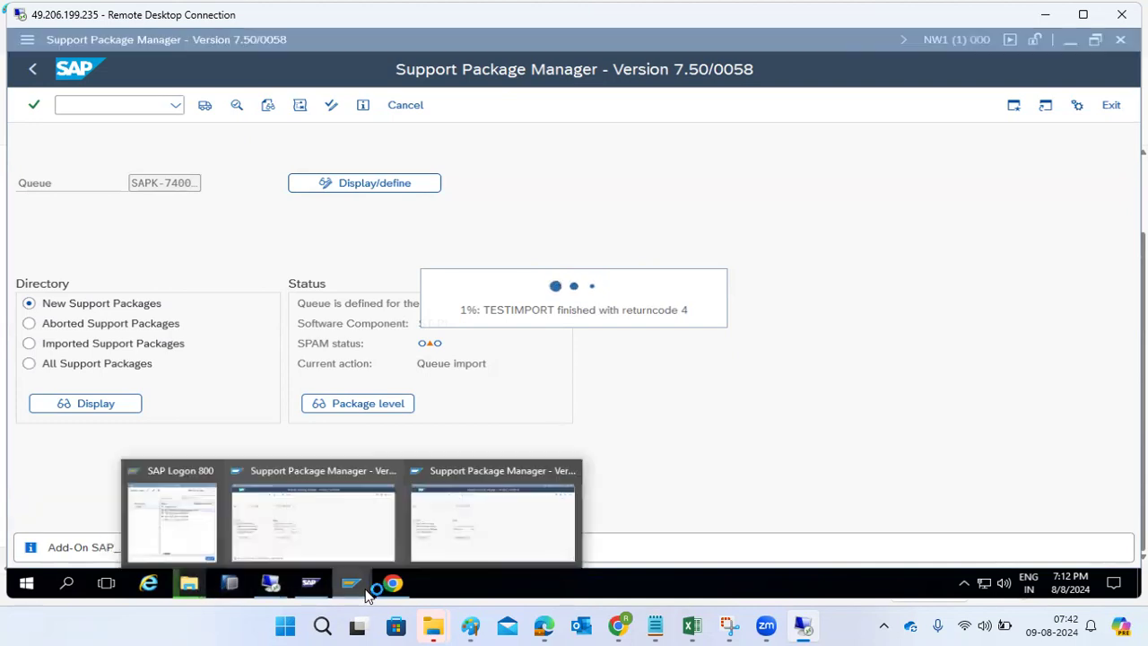
- In the second SAP session, open /nsa38 and select program RSSPAM10
{"action": "left_click", "coordinate": [485, 513]}
{"action": "left_click", "coordinate": [108, 104]}
{"action": "type", "text": "/nsa3"}
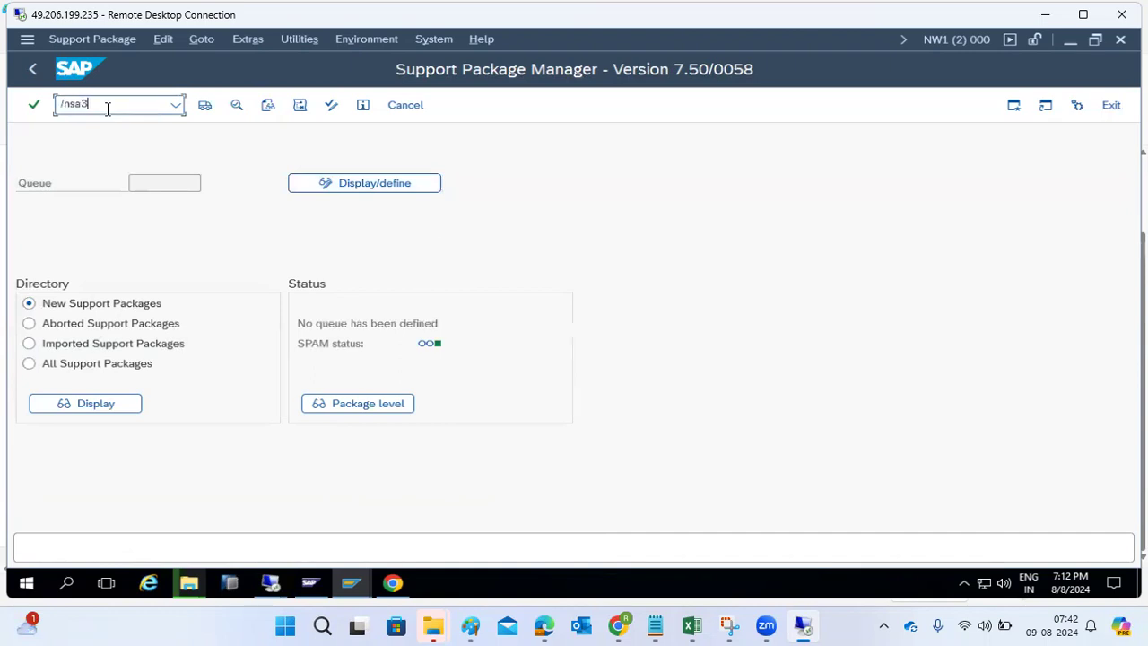
{"action": "type", "text": "8"}
{"action": "key", "text": "Return"}
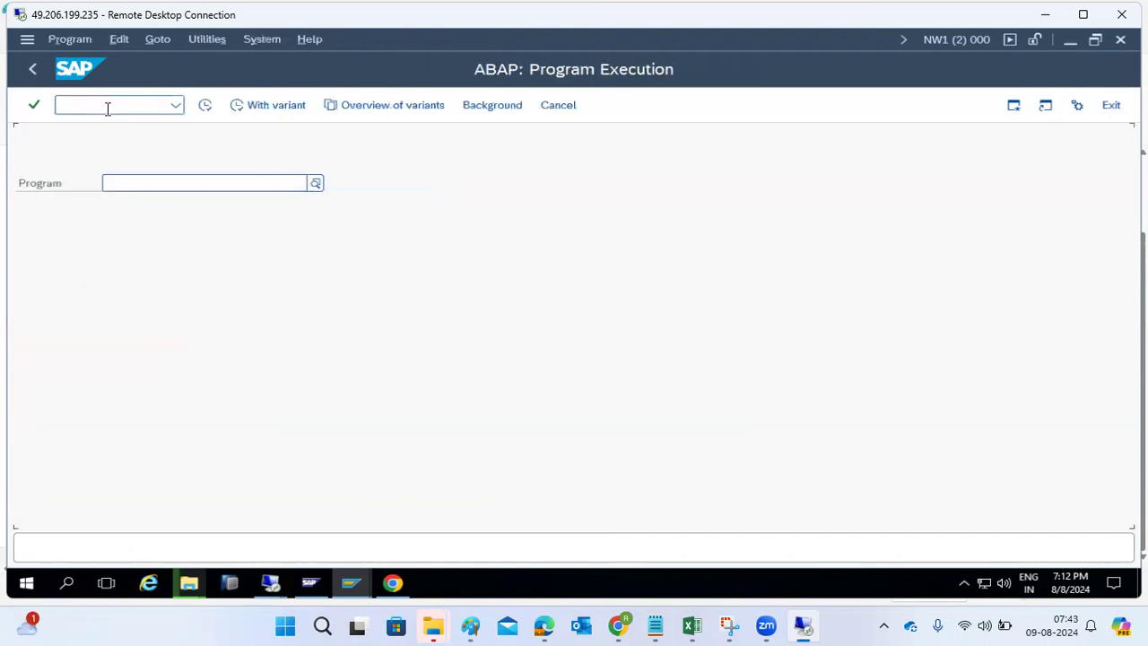
{"action": "type", "text": "RSPAM10"}
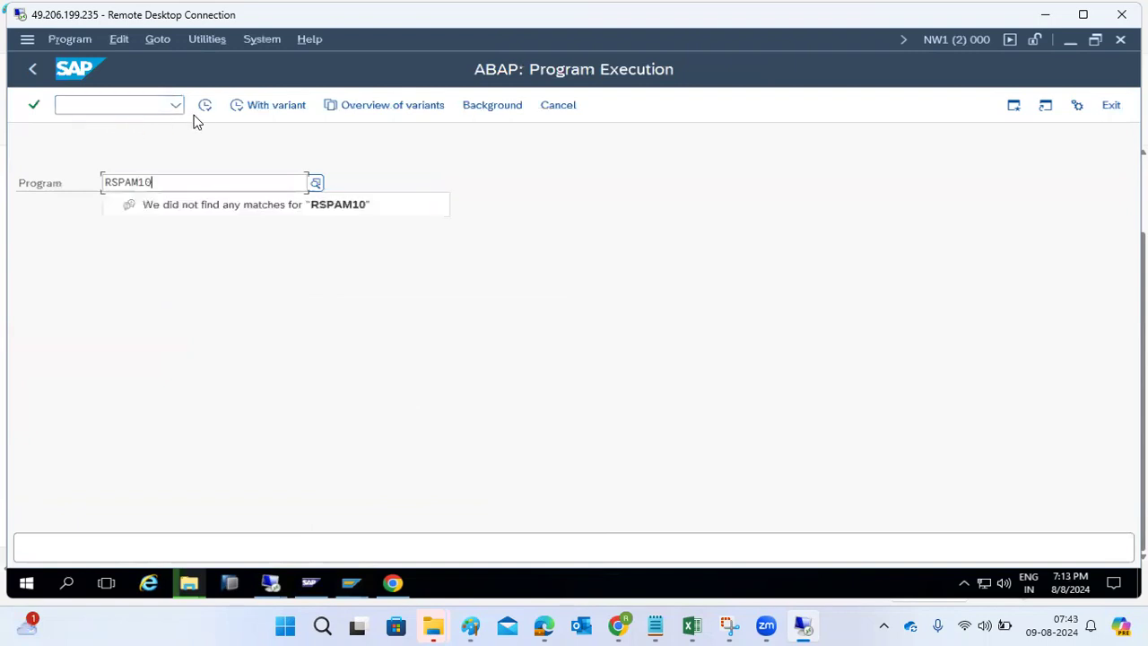
{"action": "key", "text": "BackSpace"}
{"action": "key", "text": "BackSpace"}
{"action": "key", "text": "BackSpace"}
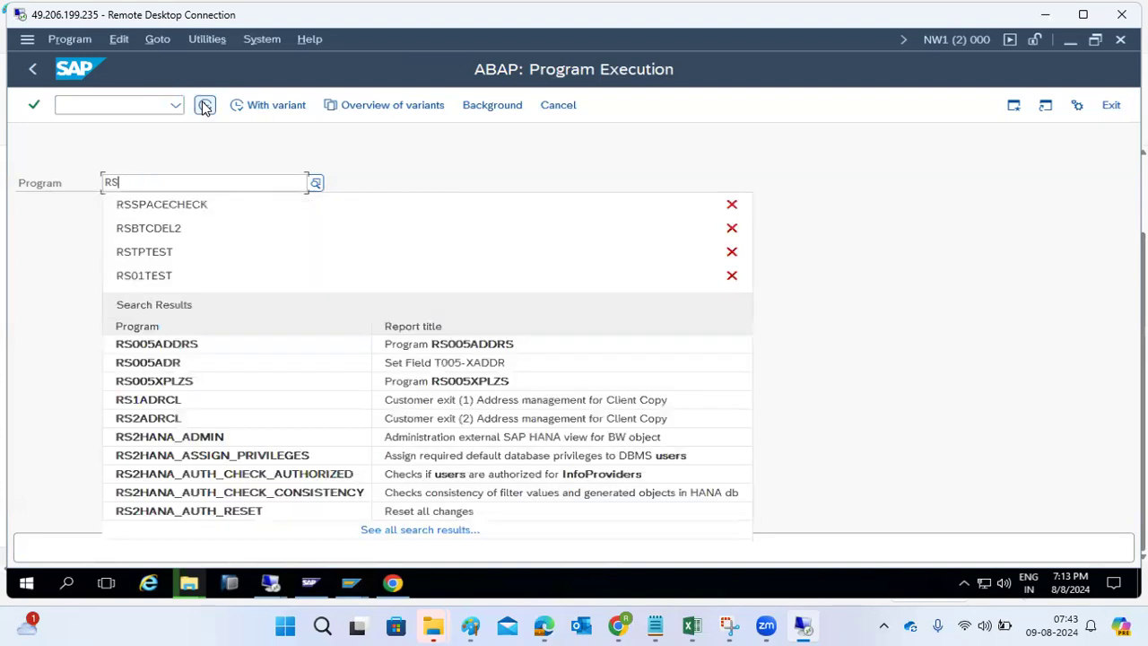
{"action": "type", "text": "SPAM"}
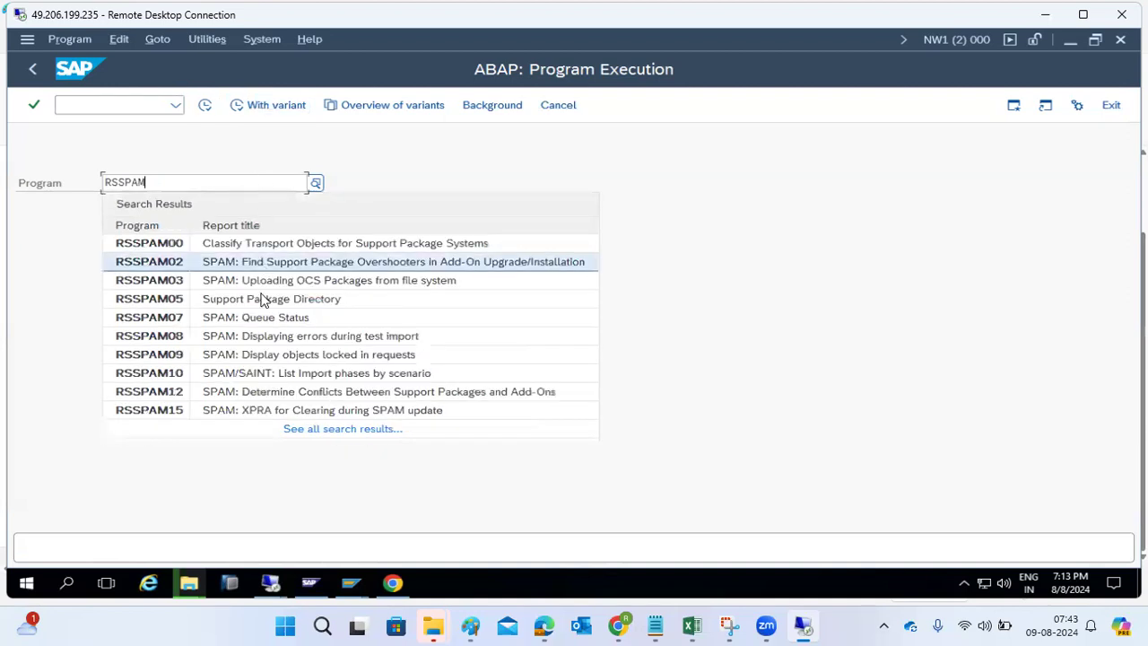
{"action": "left_click", "coordinate": [262, 375]}
- Execute RSSPAM10 and scroll through the list of import phases by scenario
{"action": "left_click", "coordinate": [204, 105]}
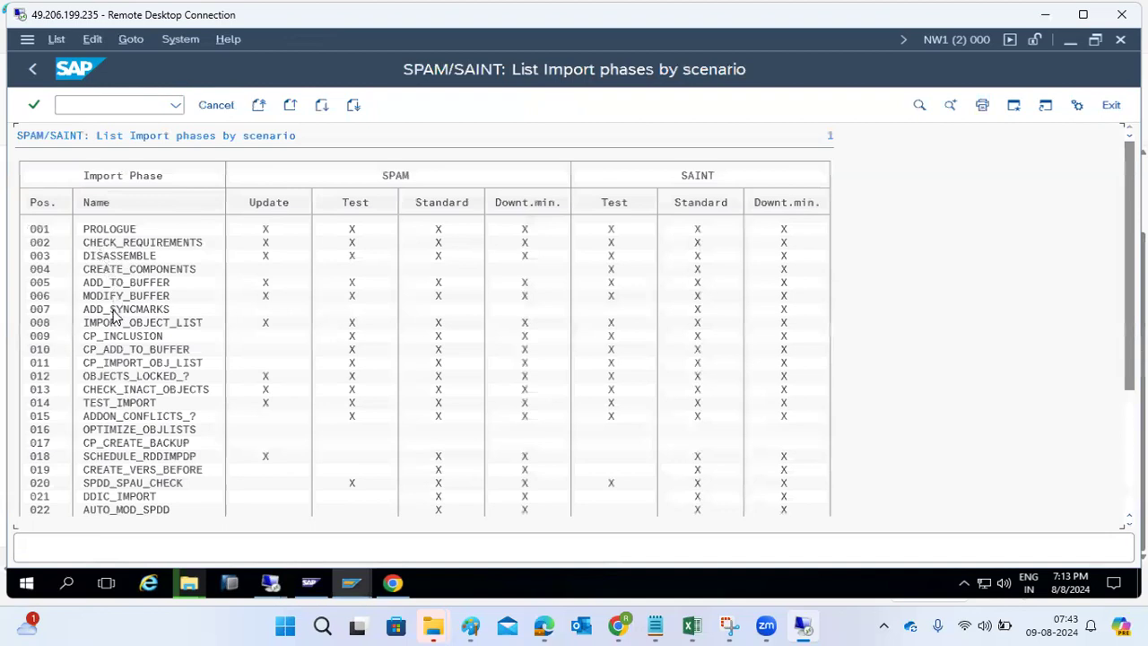
{"action": "scroll", "coordinate": [106, 413], "scroll_direction": "down", "scroll_amount": 2}
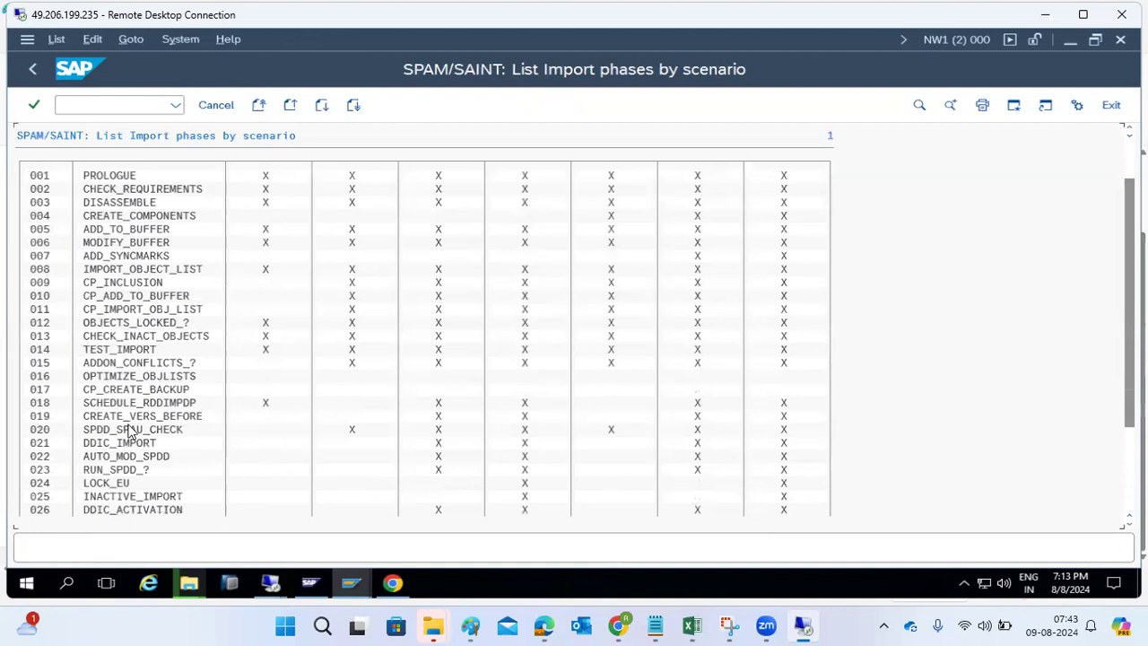
{"action": "scroll", "coordinate": [125, 435], "scroll_direction": "down", "scroll_amount": 2}
{"action": "scroll", "coordinate": [115, 403], "scroll_direction": "down", "scroll_amount": 5}
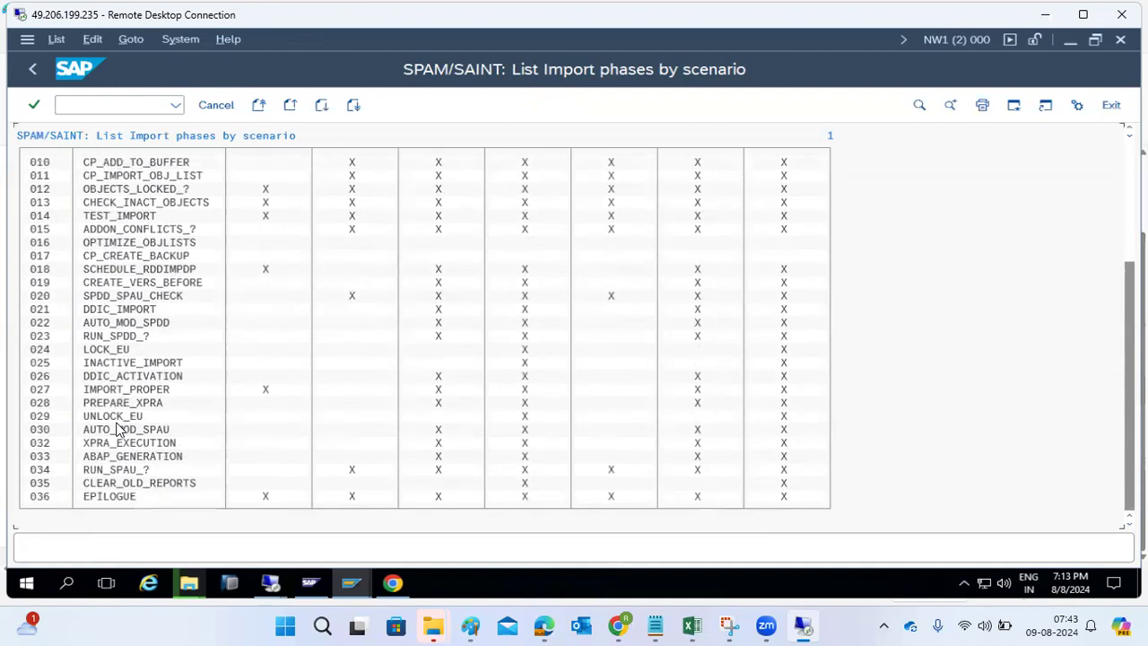
{"action": "scroll", "coordinate": [117, 429], "scroll_direction": "up", "scroll_amount": 6}
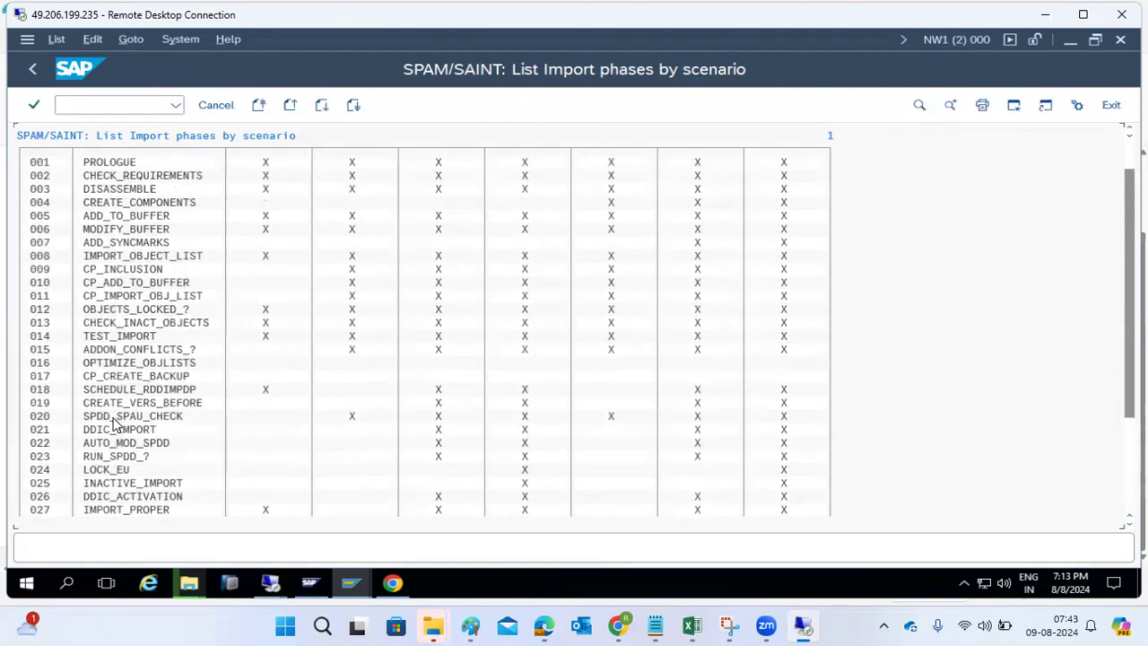
{"action": "scroll", "coordinate": [115, 424], "scroll_direction": "up", "scroll_amount": 1}
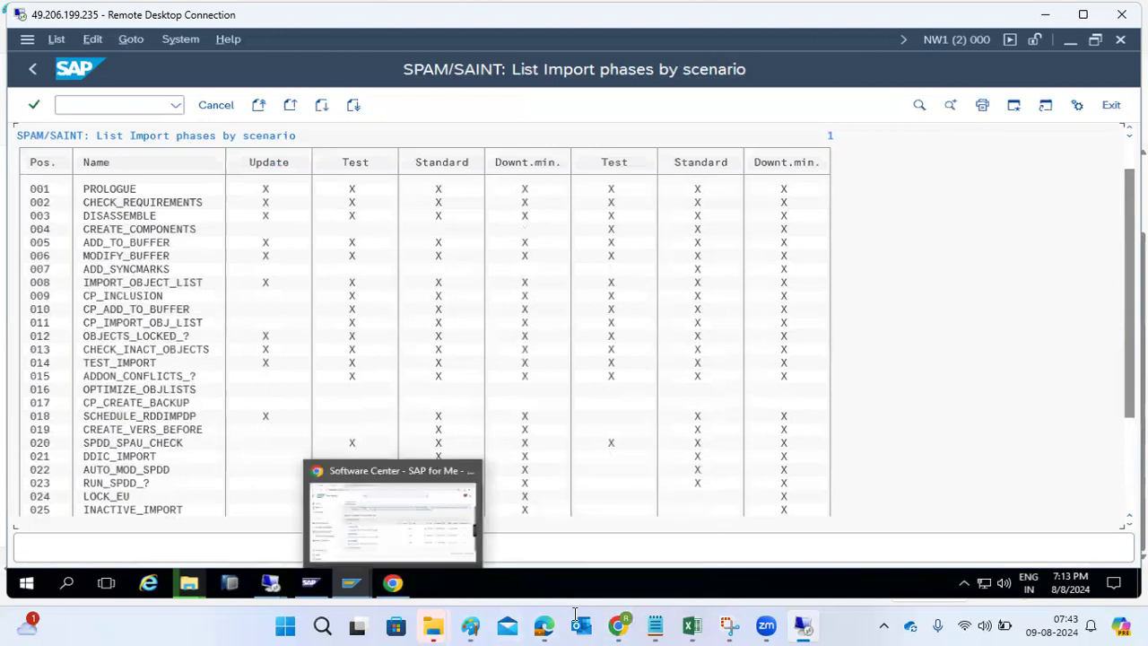
{"action": "left_click", "coordinate": [618, 627]}
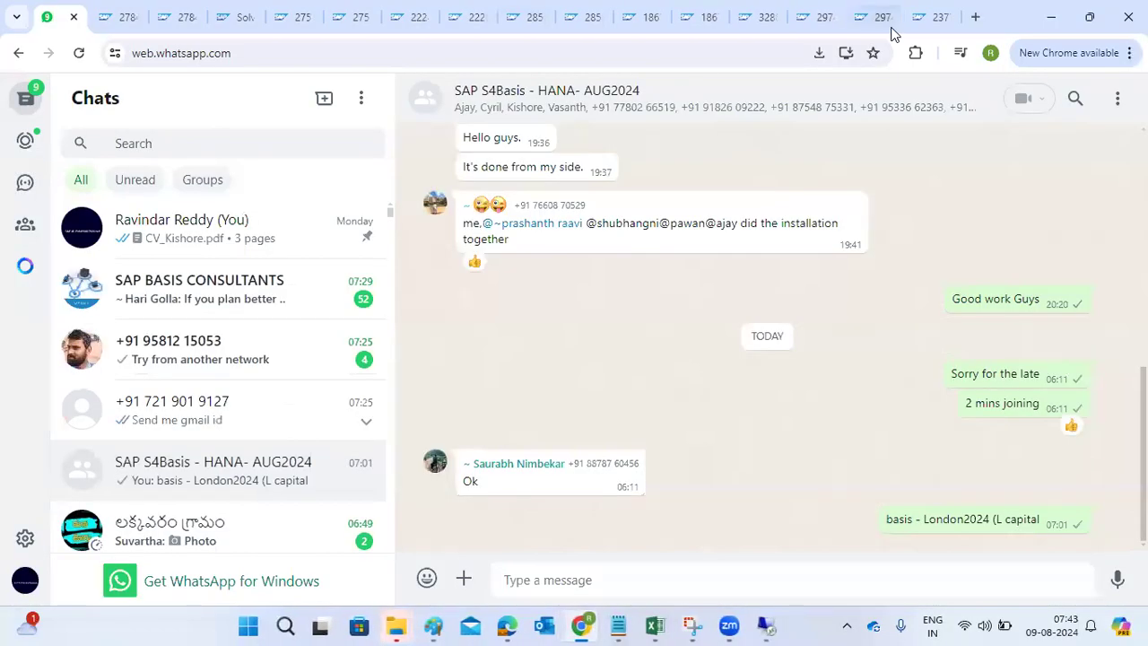
- Search Google for 'SPAM phases' and open the article listing SPAM and SAINT phases
{"action": "left_click", "coordinate": [984, 10]}
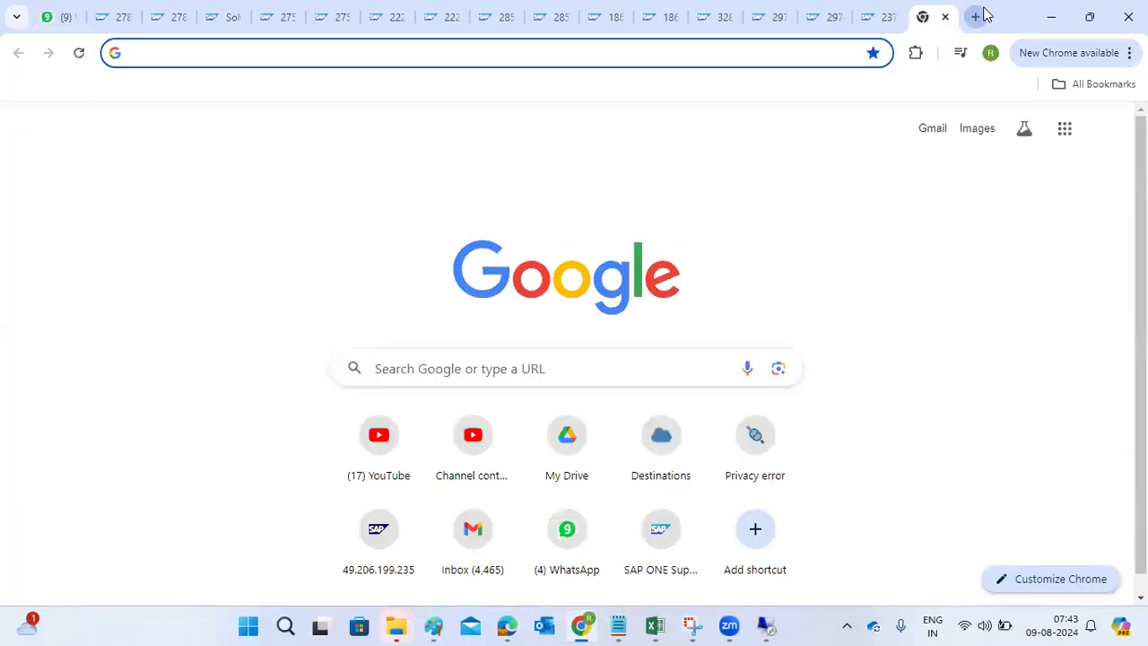
{"action": "type", "text": "SPAM phases'"}
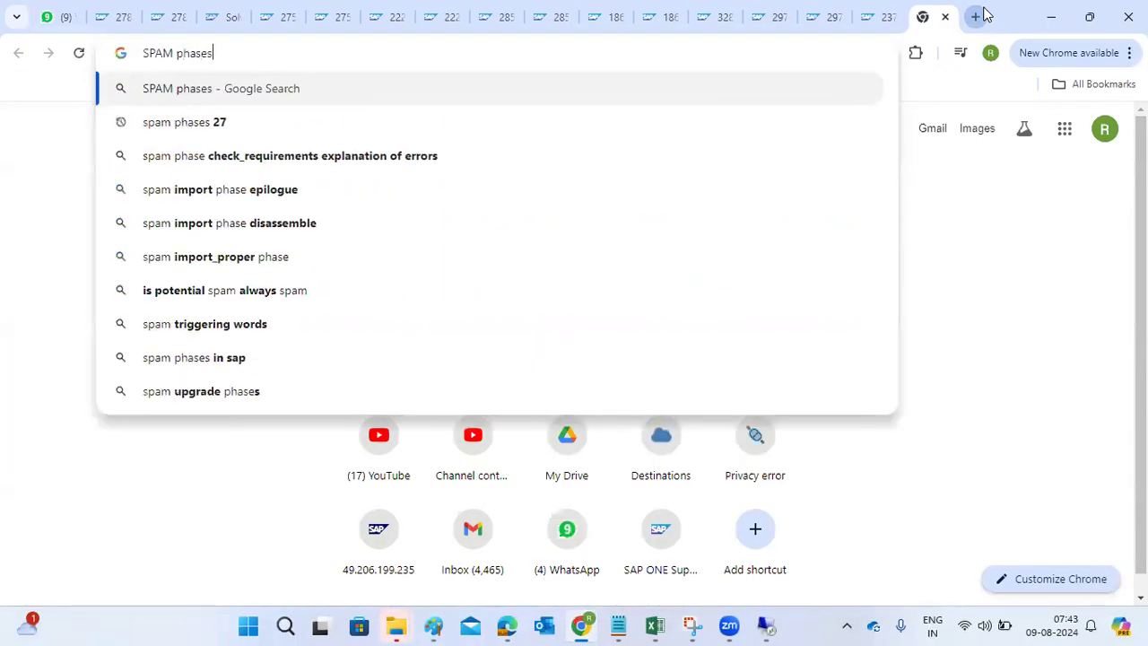
{"action": "key", "text": "Return"}
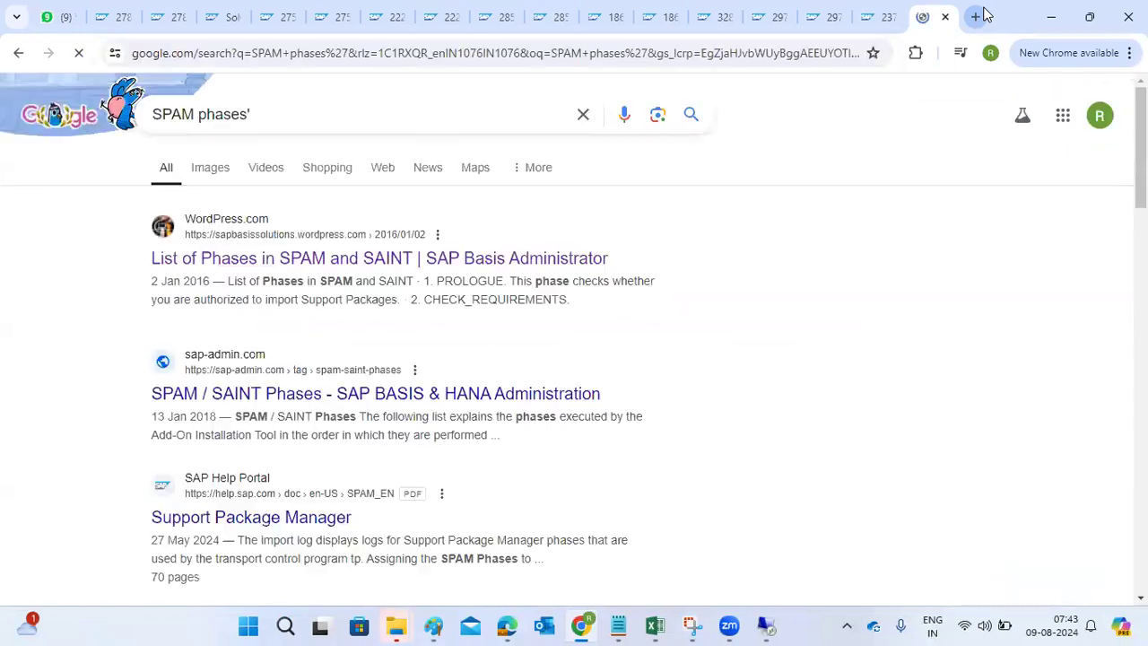
{"action": "left_click", "coordinate": [408, 262]}
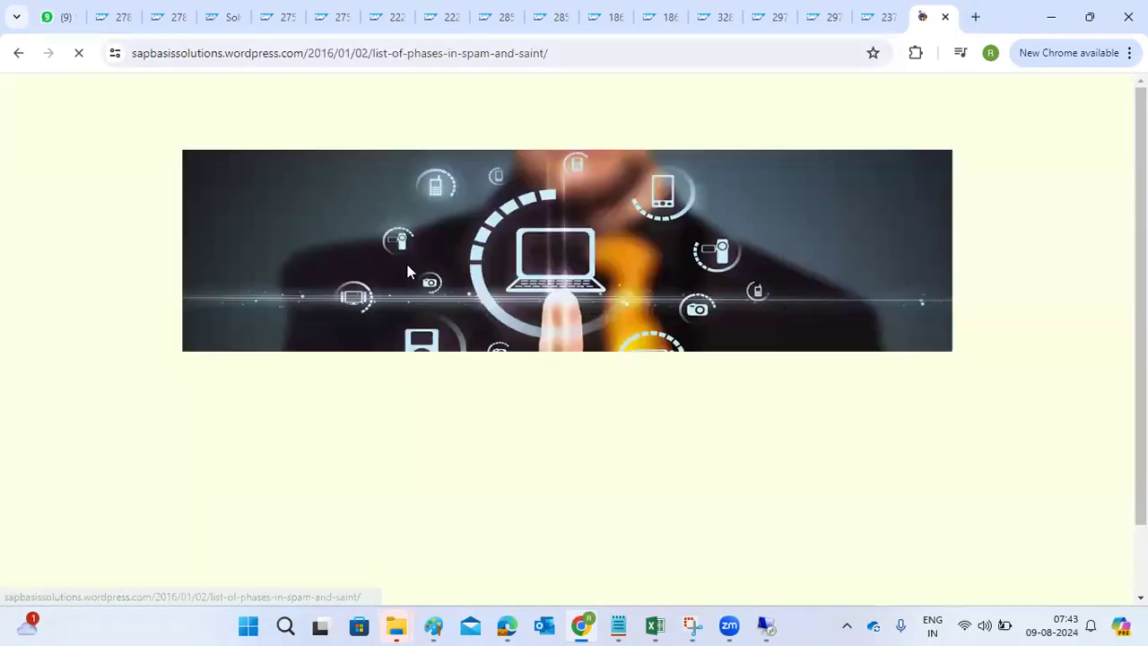
- Highlight the IMPORT_PROPER heading and phases 15–18 descriptions, then return to SAP
{"action": "scroll", "coordinate": [373, 362], "scroll_direction": "down", "scroll_amount": 4}
{"action": "scroll", "coordinate": [373, 362], "scroll_direction": "down", "scroll_amount": 2}
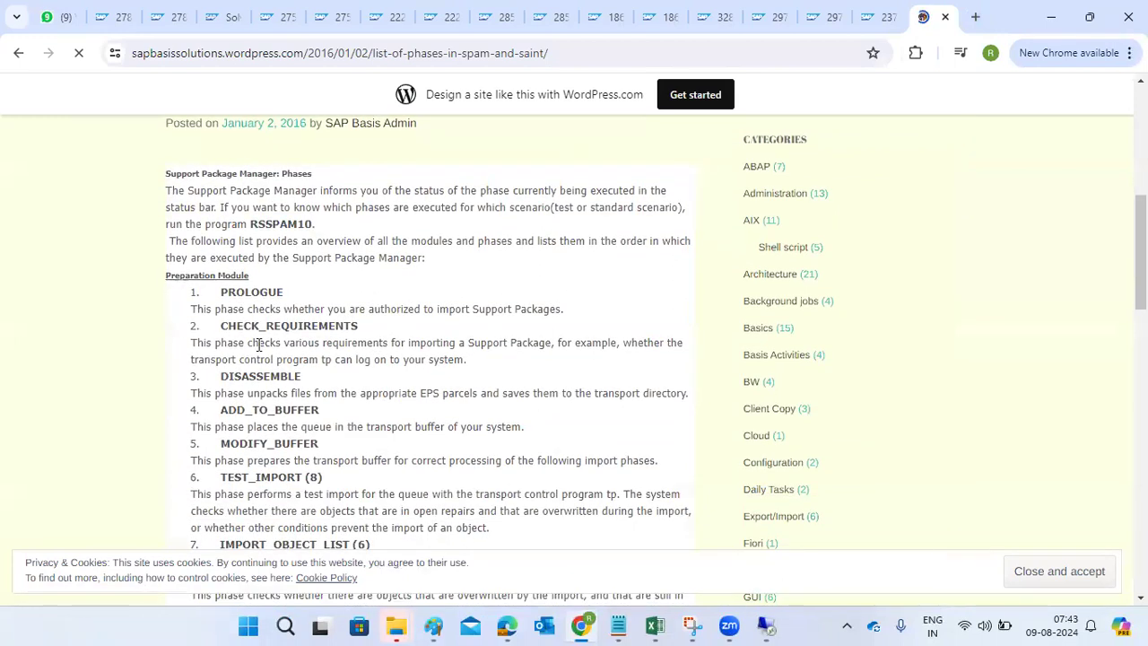
{"action": "scroll", "coordinate": [259, 346], "scroll_direction": "down", "scroll_amount": 3}
{"action": "scroll", "coordinate": [259, 346], "scroll_direction": "down", "scroll_amount": 5}
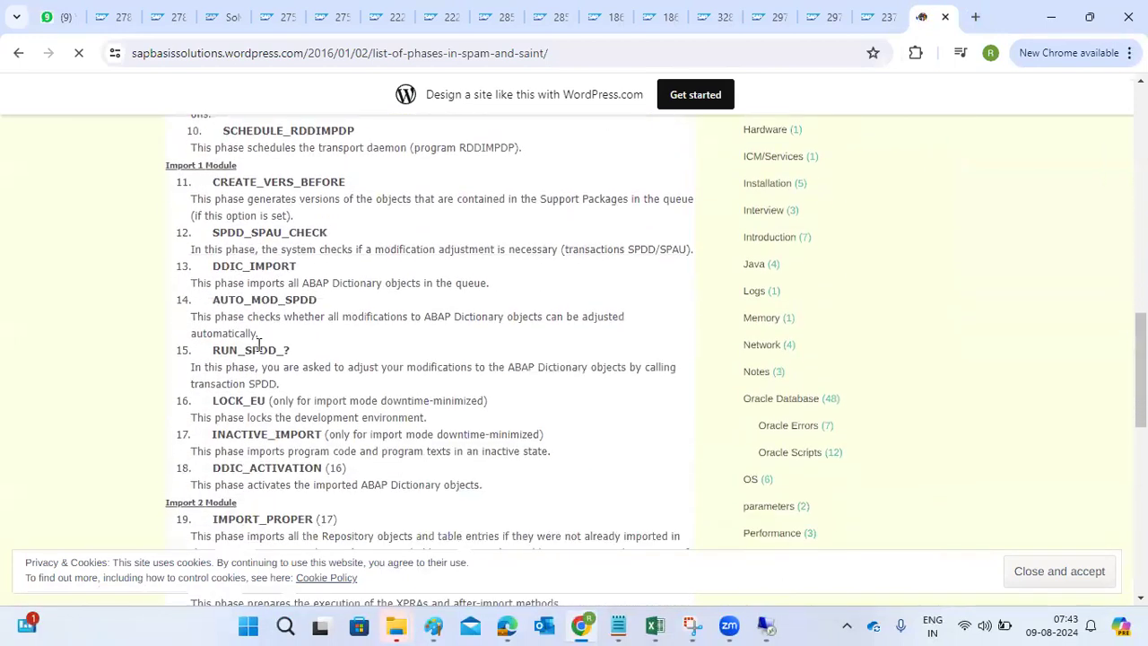
{"action": "left_click_drag", "start_coordinate": [211, 396], "coordinate": [341, 403]}
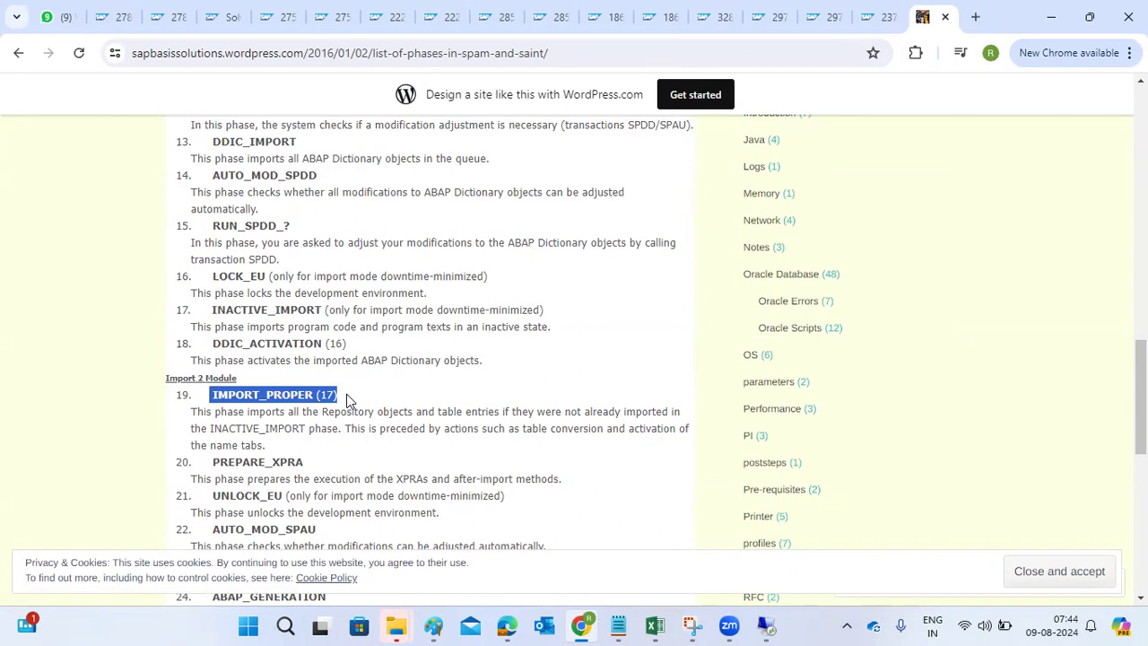
{"action": "left_click_drag", "start_coordinate": [496, 379], "coordinate": [206, 224]}
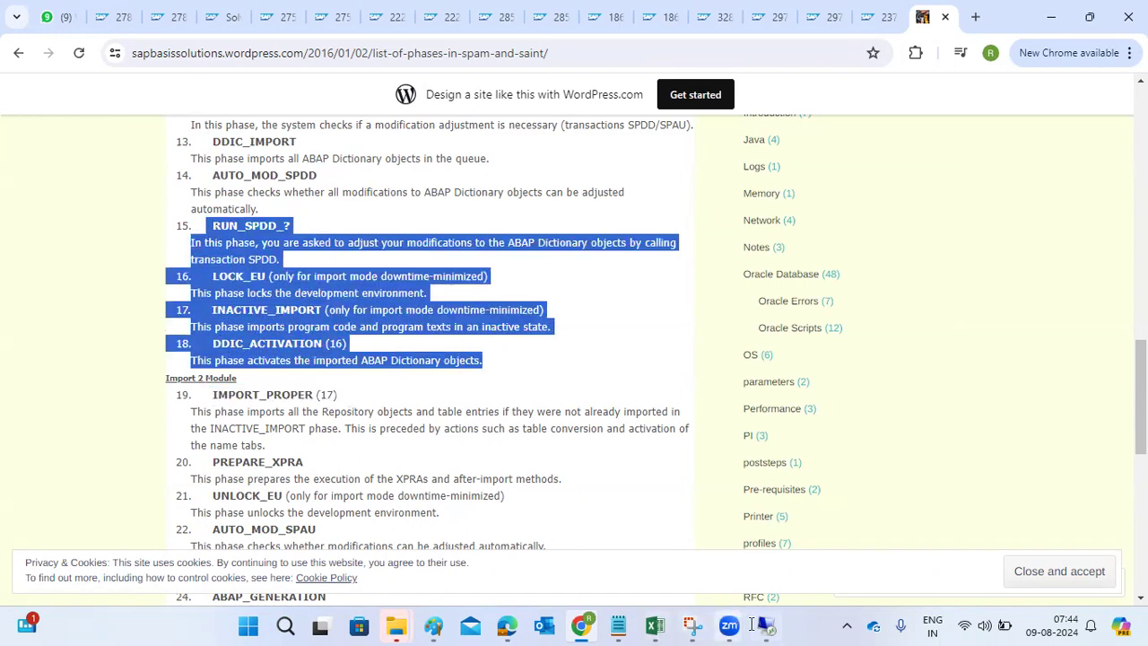
{"action": "left_click", "coordinate": [764, 626]}
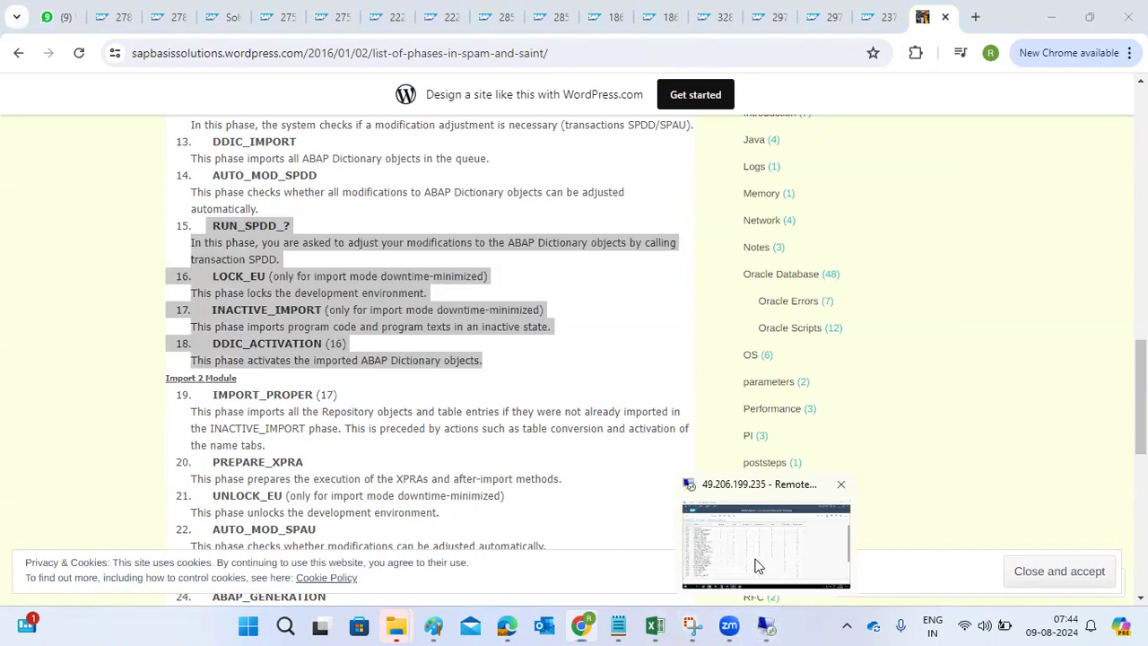
- Confirm the User-defined stop so the ST-PI import continues in background at DDIC_IMPORT, then go back to Chrome
{"action": "mouse_move", "coordinate": [362, 587]}
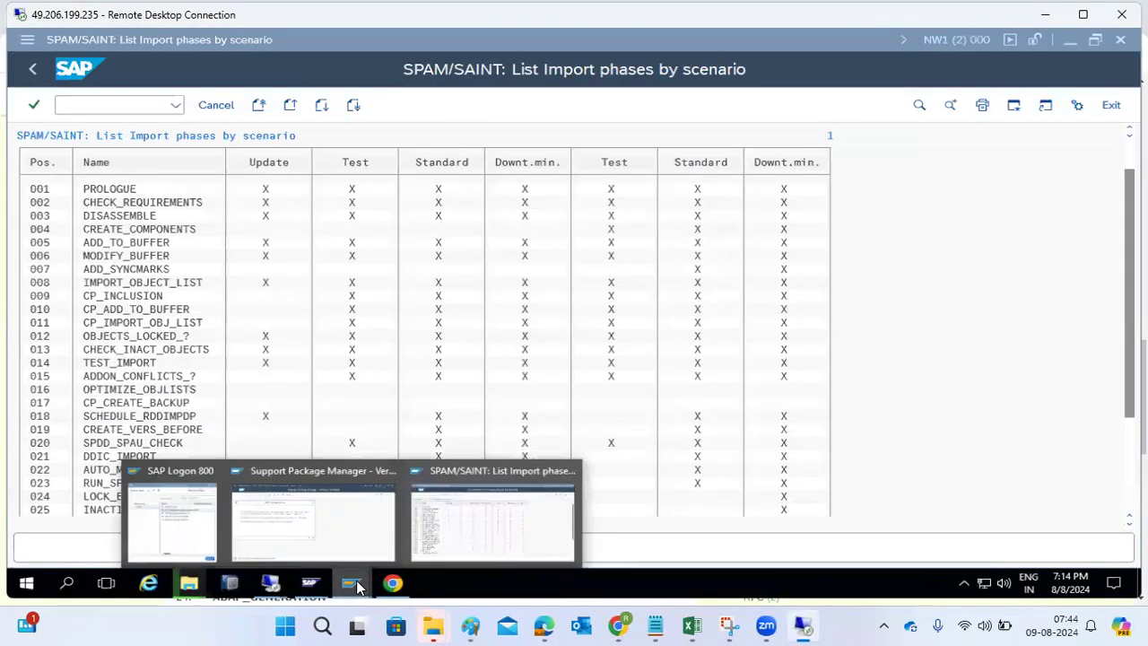
{"action": "left_click", "coordinate": [330, 539]}
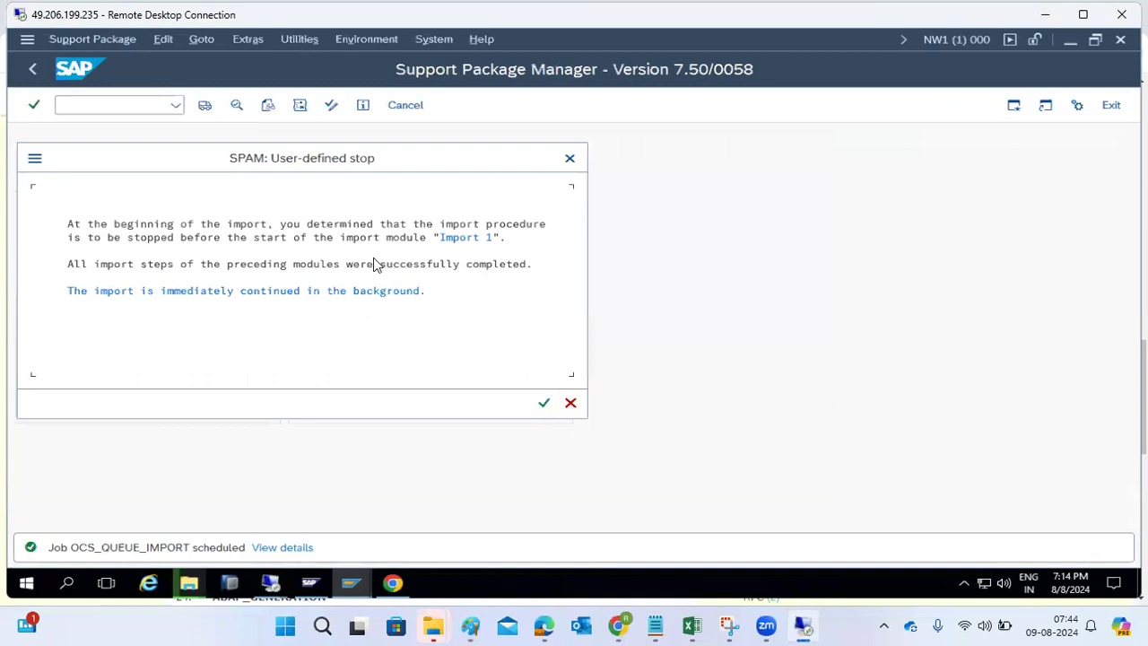
{"action": "left_click", "coordinate": [545, 403]}
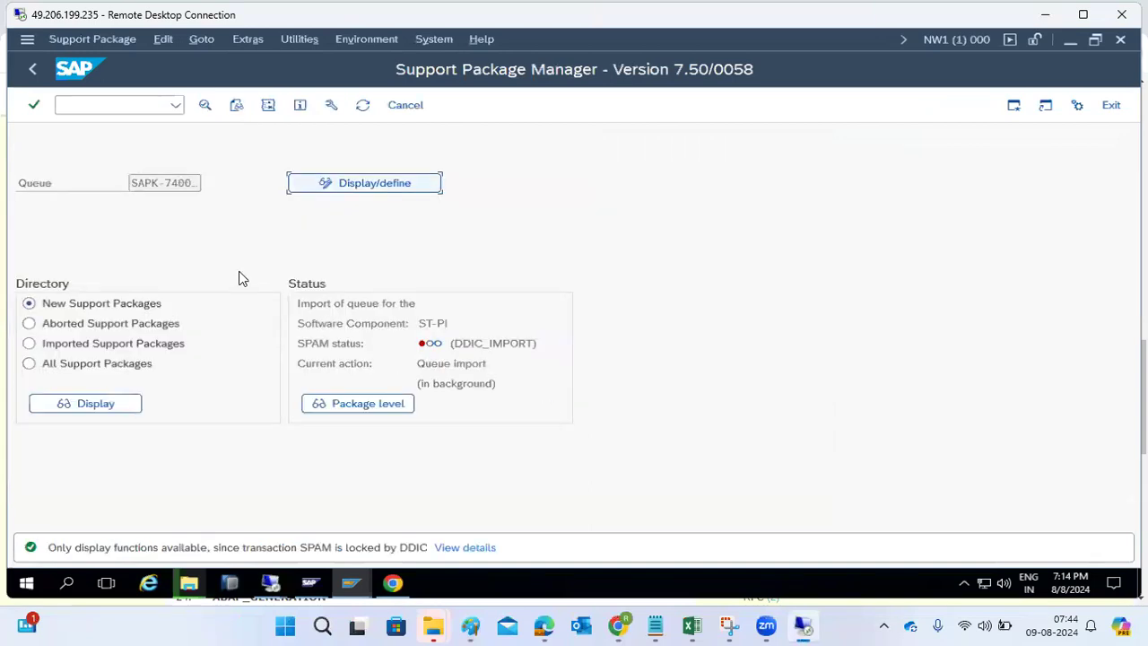
{"action": "left_click_drag", "start_coordinate": [454, 344], "coordinate": [534, 343]}
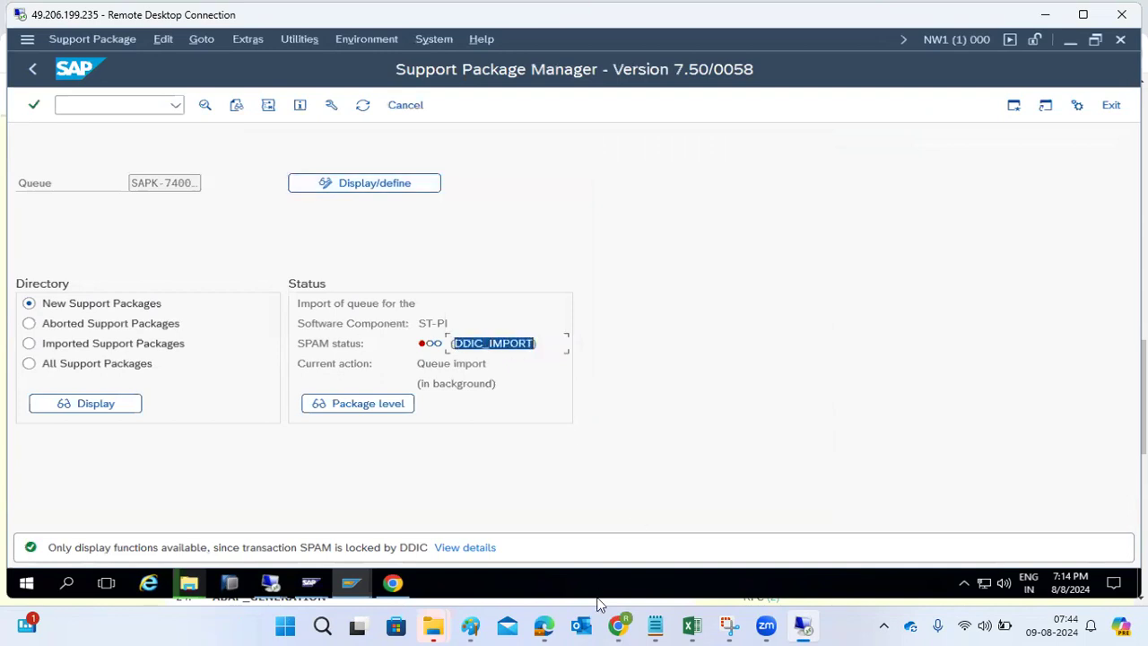
{"action": "left_click", "coordinate": [618, 626]}
- Read the SPAM phases article down to phase 27 EPILOGUE, then return to the remote SAP session
{"action": "left_click", "coordinate": [311, 425]}
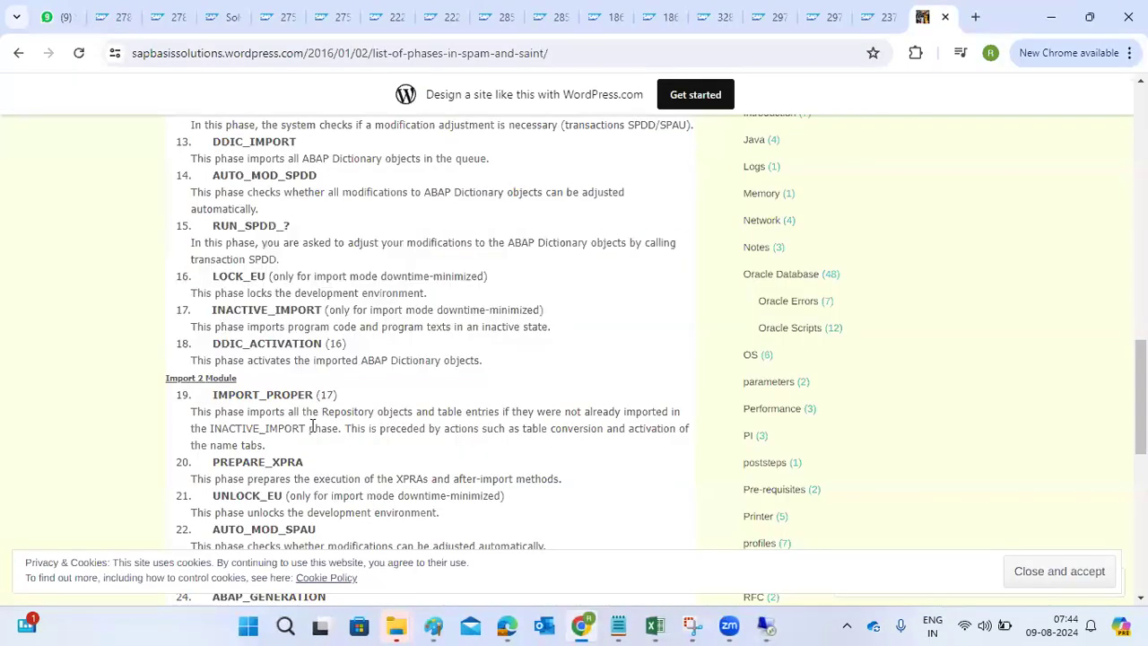
{"action": "scroll", "coordinate": [358, 325], "scroll_direction": "up", "scroll_amount": 1}
{"action": "scroll", "coordinate": [356, 323], "scroll_direction": "up", "scroll_amount": 5}
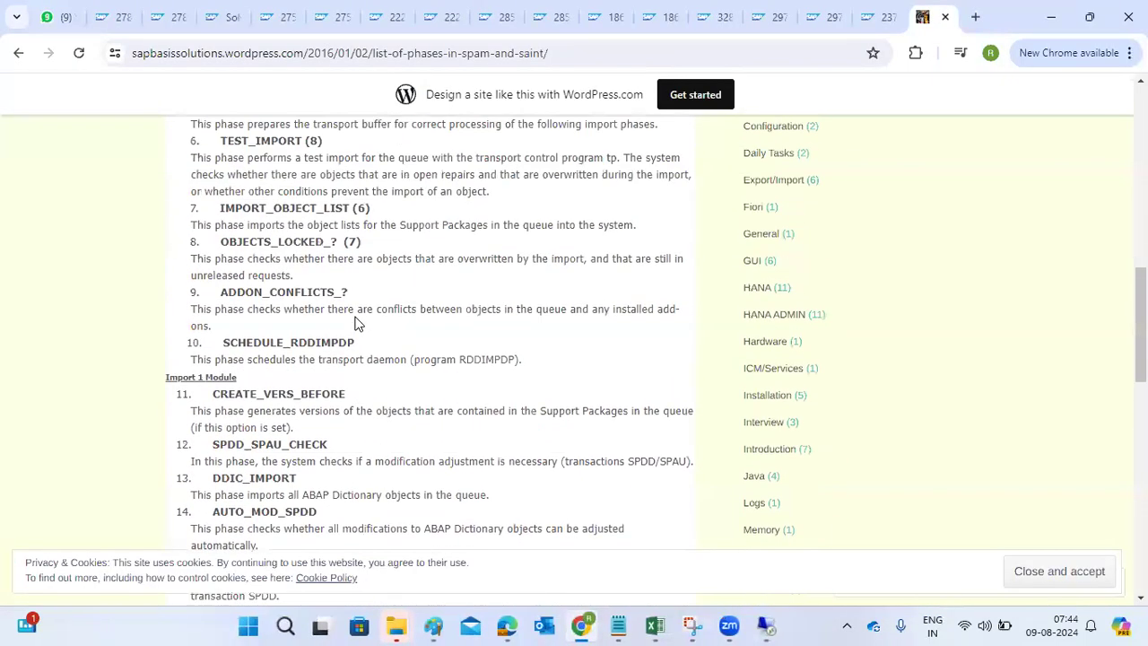
{"action": "scroll", "coordinate": [357, 323], "scroll_direction": "up", "scroll_amount": 1}
{"action": "scroll", "coordinate": [356, 323], "scroll_direction": "down", "scroll_amount": 4}
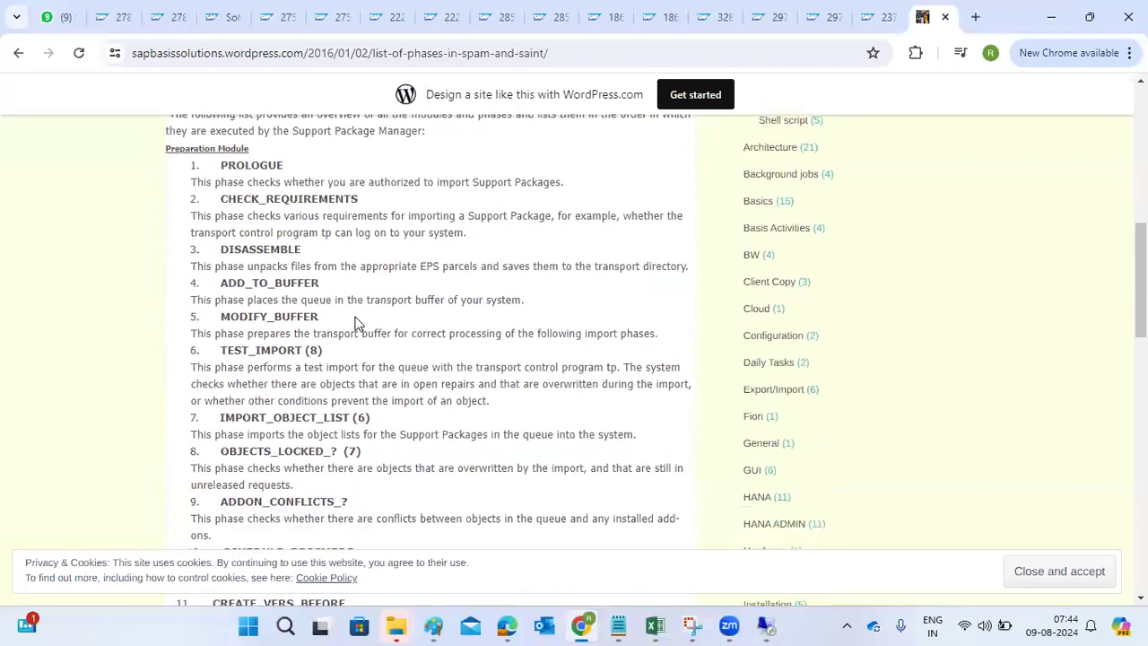
{"action": "scroll", "coordinate": [356, 323], "scroll_direction": "down", "scroll_amount": 7}
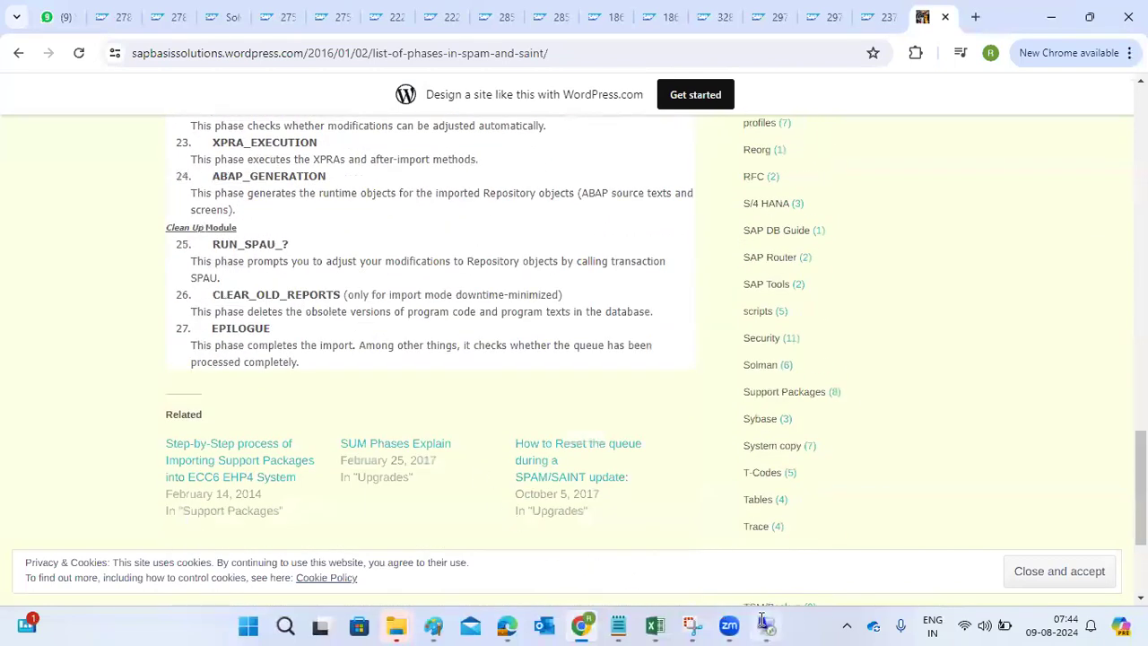
{"action": "left_click", "coordinate": [765, 625]}
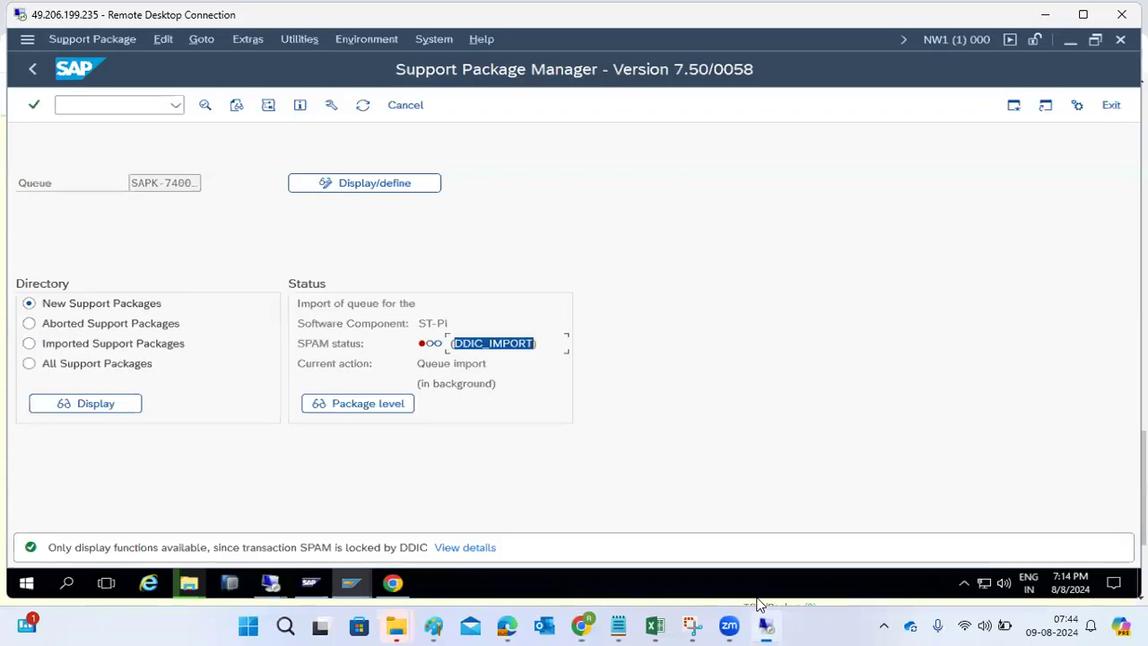
- Refresh the ST-PI queue status until it shows DDIC_ACTIVATION, then go back to the Chrome article
{"action": "left_click", "coordinate": [363, 109]}
{"action": "left_click", "coordinate": [363, 106]}
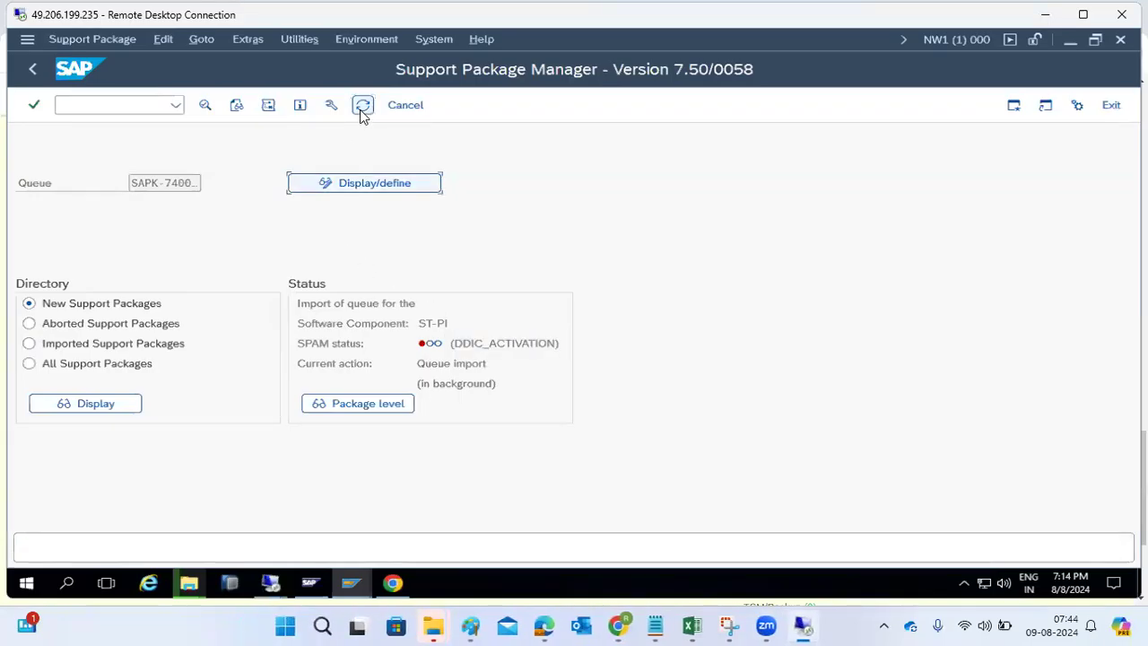
{"action": "left_click", "coordinate": [363, 105]}
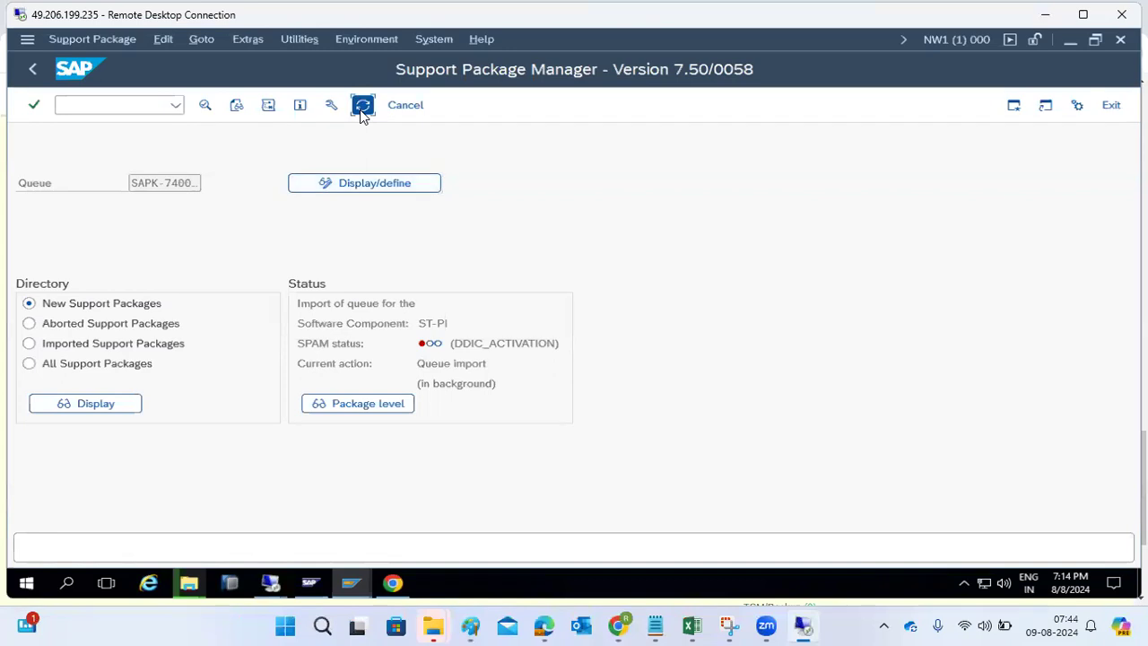
{"action": "left_click", "coordinate": [362, 106]}
{"action": "left_click", "coordinate": [618, 626]}
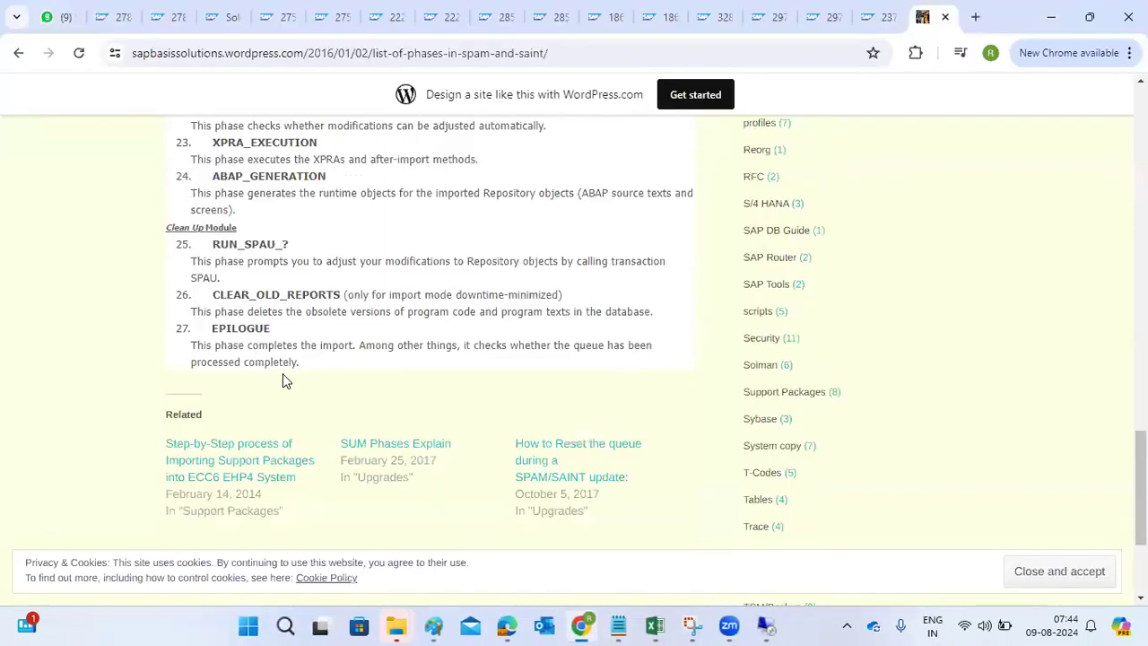
- Highlight phase 18 DDIC_ACTIVATION in the SPAM phases article, then return to the SAP session
{"action": "scroll", "coordinate": [282, 373], "scroll_direction": "up", "scroll_amount": 3}
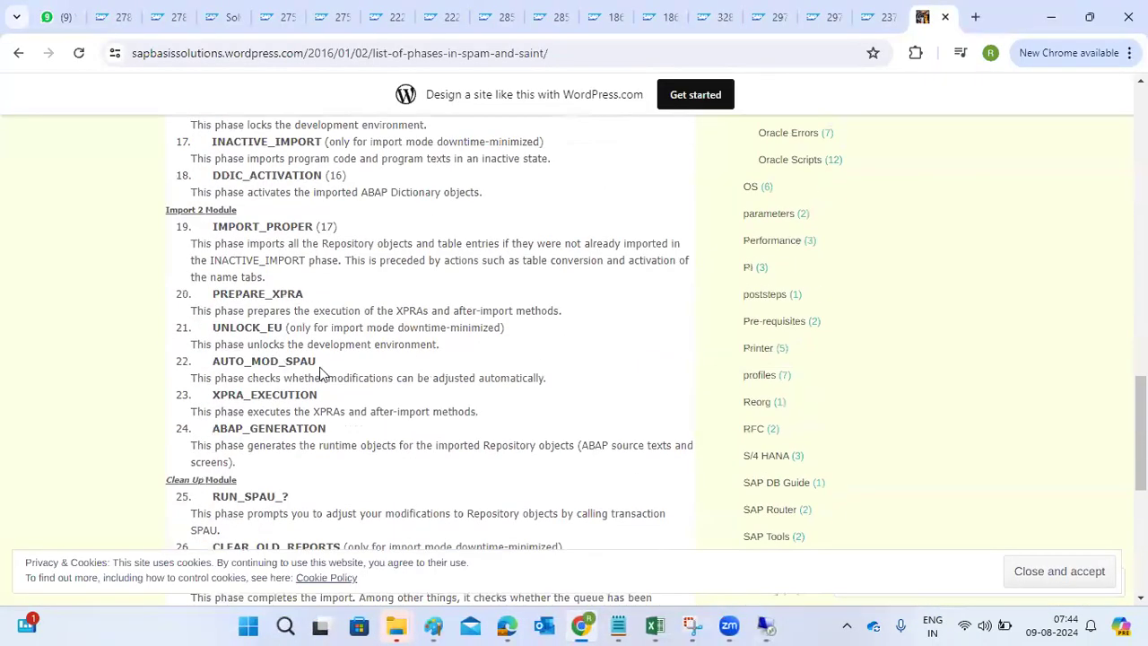
{"action": "scroll", "coordinate": [320, 372], "scroll_direction": "up", "scroll_amount": 1}
{"action": "left_click_drag", "start_coordinate": [217, 259], "coordinate": [307, 259]}
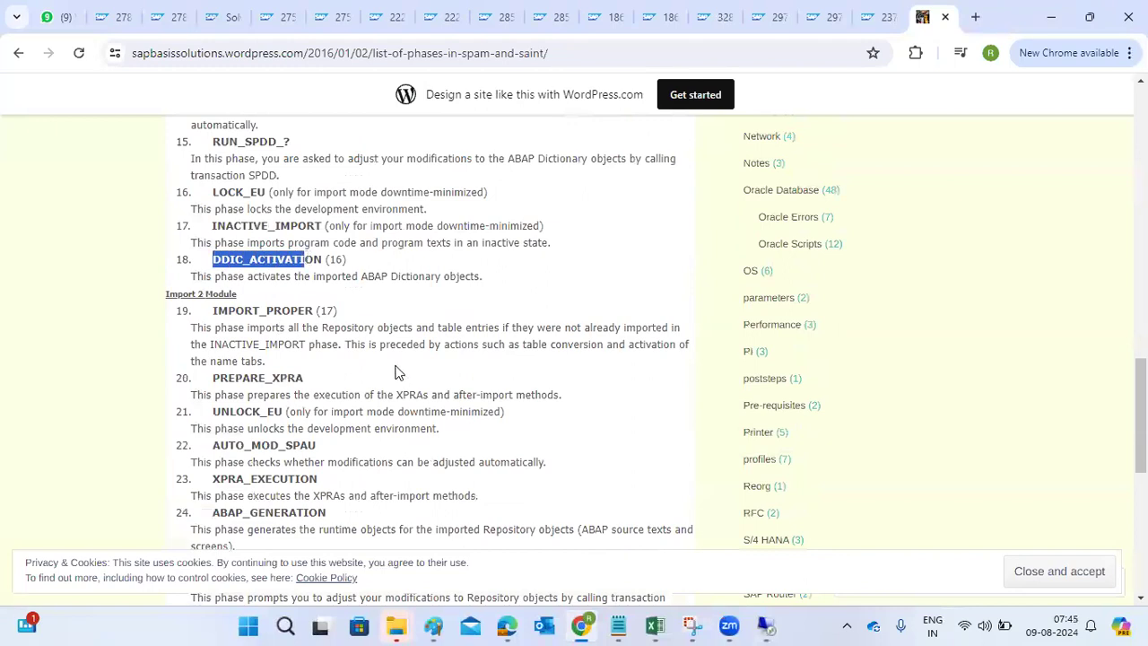
{"action": "left_click", "coordinate": [765, 626]}
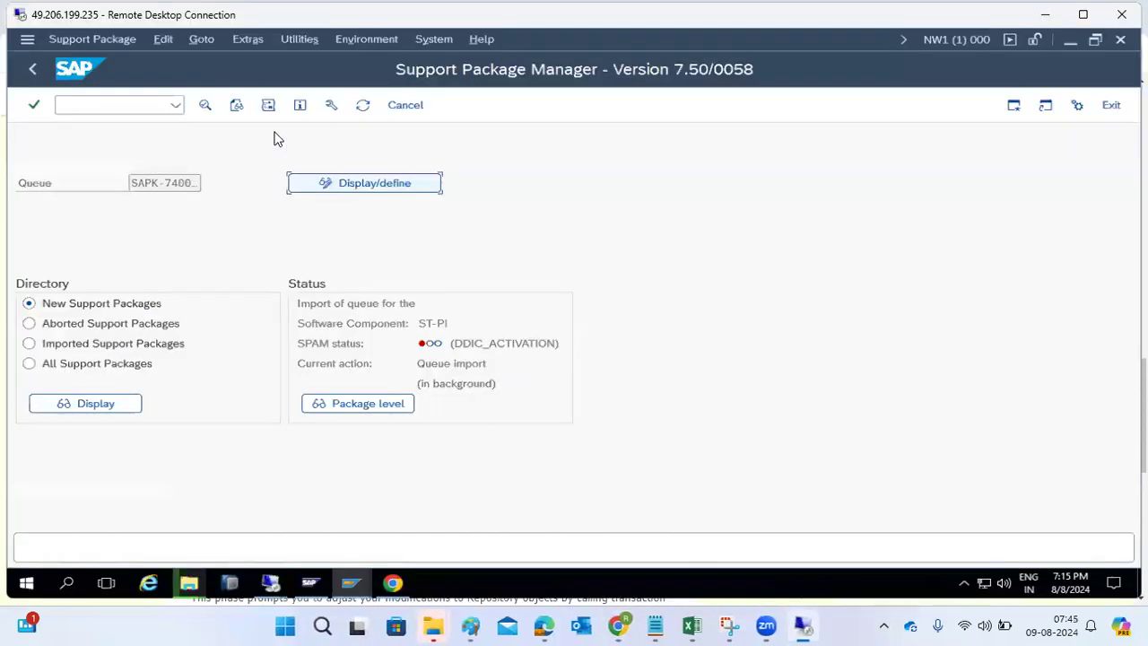
- Browse the SPAM Goto menus for queue functions and close them without choosing anything
{"action": "left_click", "coordinate": [296, 39]}
{"action": "mouse_move", "coordinate": [254, 41]}
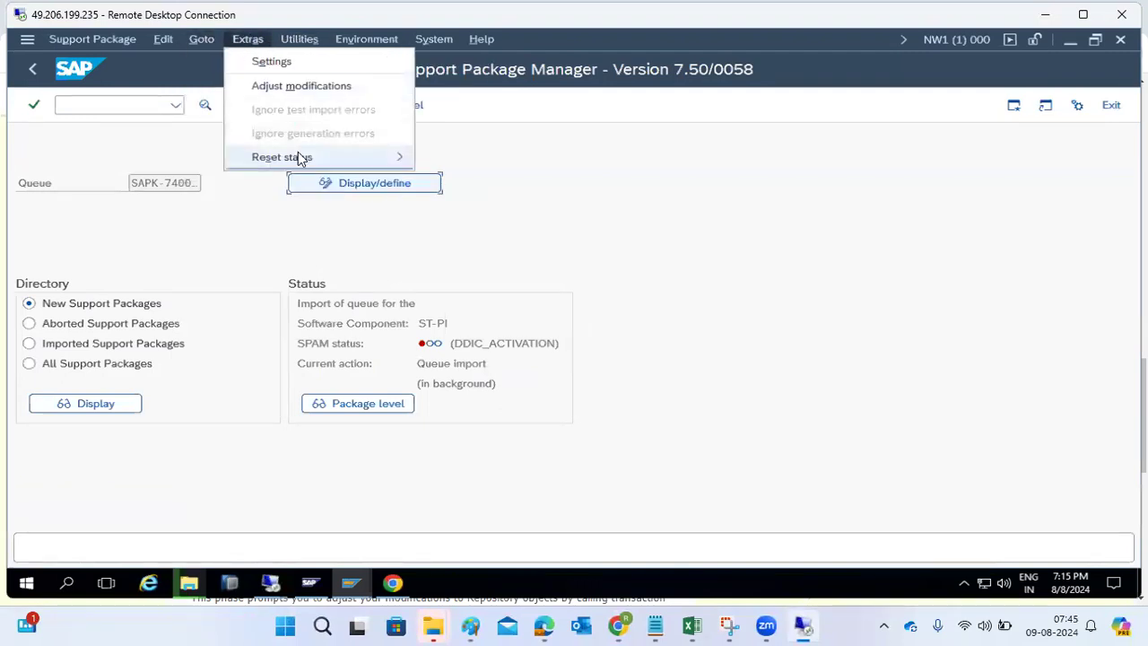
{"action": "mouse_move", "coordinate": [298, 151]}
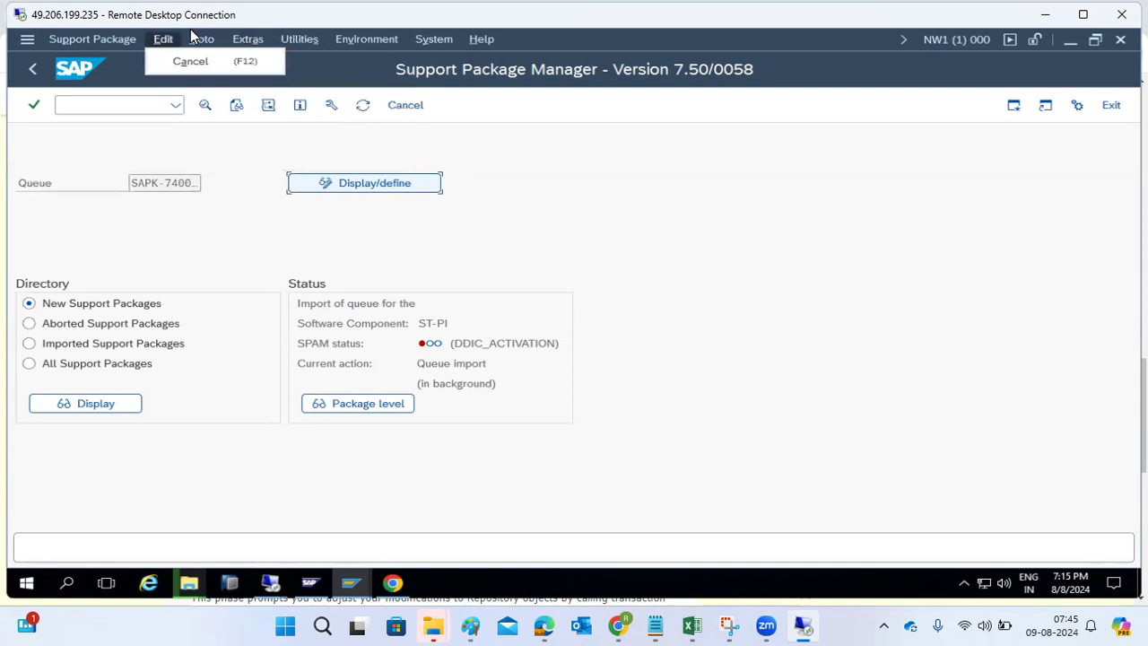
{"action": "mouse_move", "coordinate": [197, 42]}
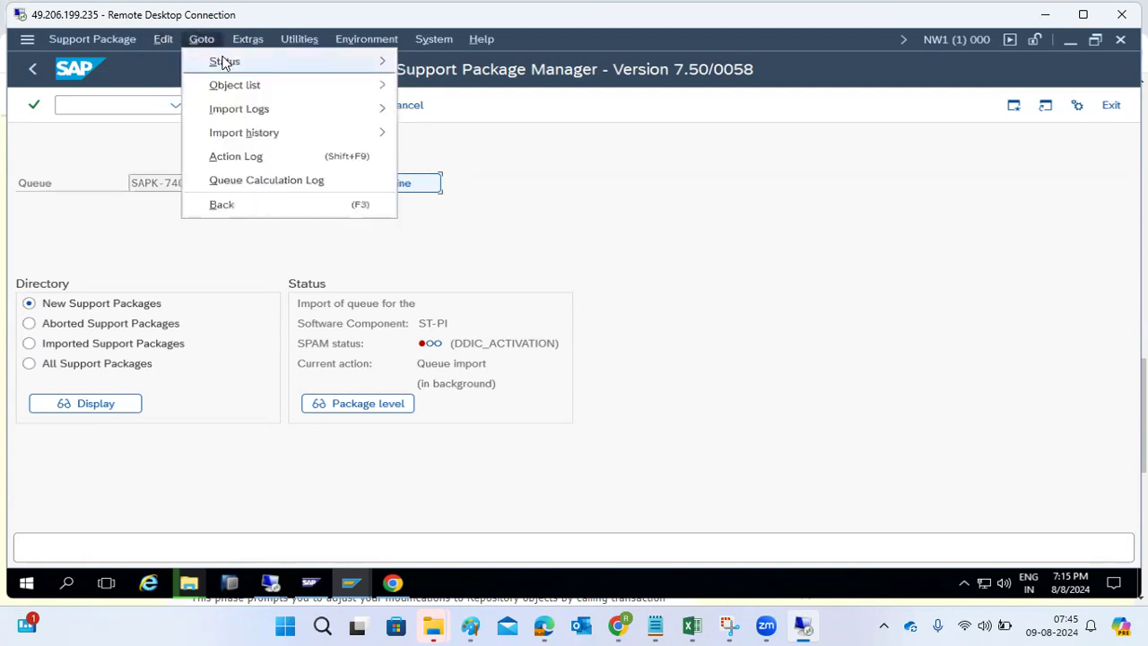
{"action": "mouse_move", "coordinate": [226, 61]}
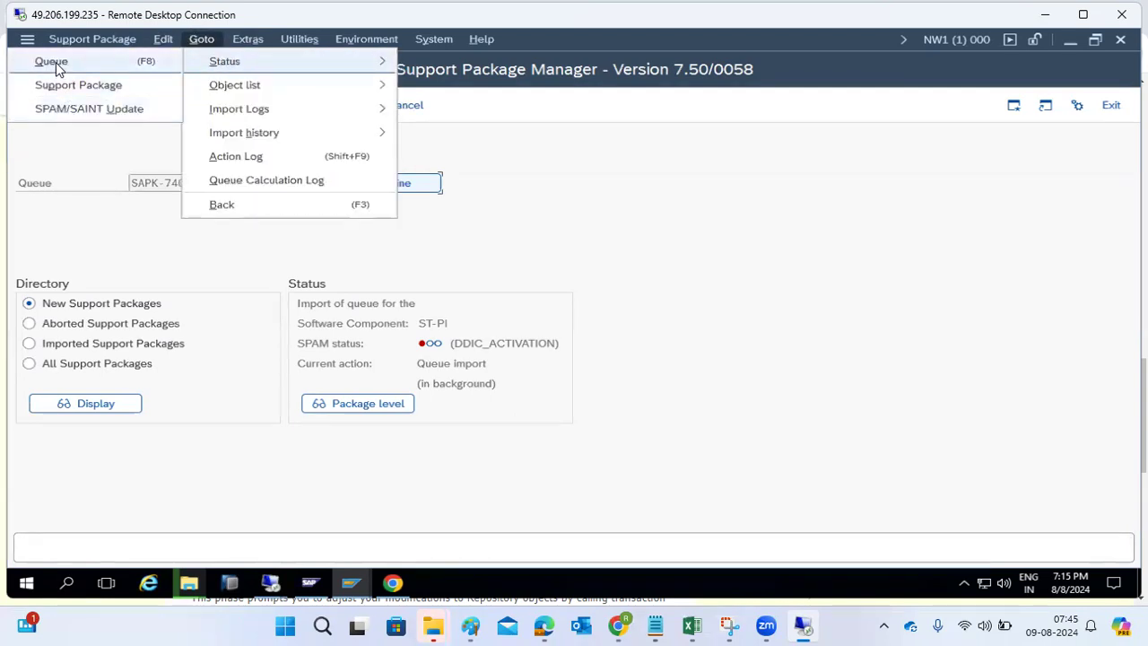
{"action": "left_click", "coordinate": [84, 187]}
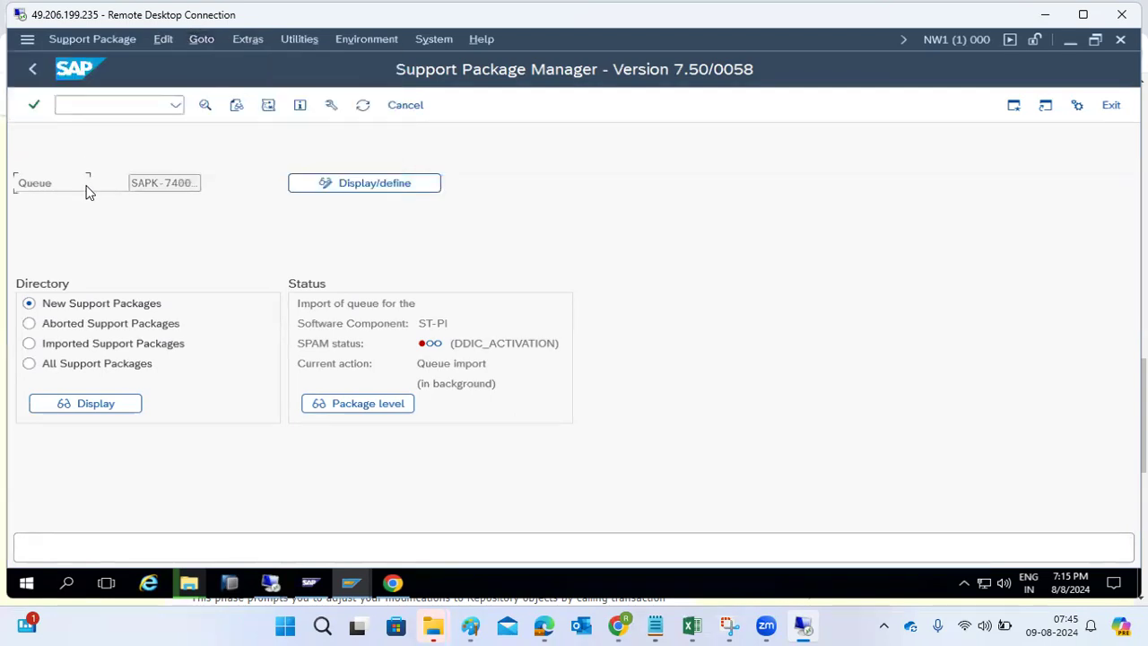
- Refresh the queue status repeatedly and mark the current phase DDIC_ACTIVATION
{"action": "left_click", "coordinate": [363, 107]}
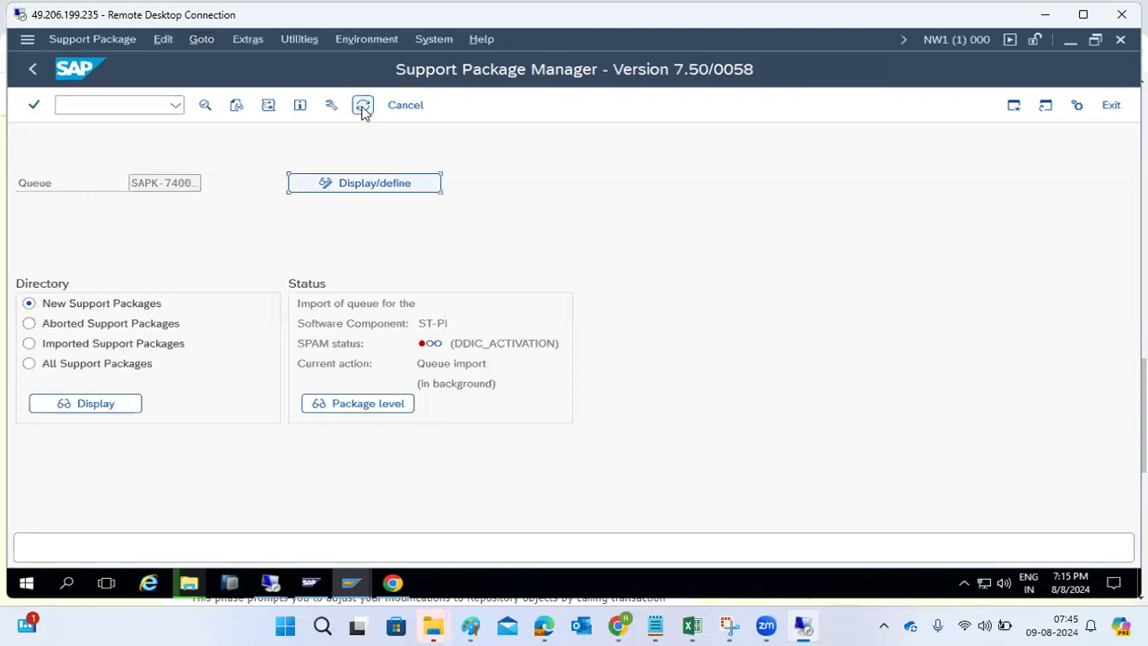
{"action": "left_click", "coordinate": [362, 106]}
{"action": "left_click", "coordinate": [362, 106]}
{"action": "left_click", "coordinate": [361, 105]}
{"action": "left_click", "coordinate": [362, 105]}
{"action": "left_click_drag", "start_coordinate": [454, 342], "coordinate": [546, 346]}
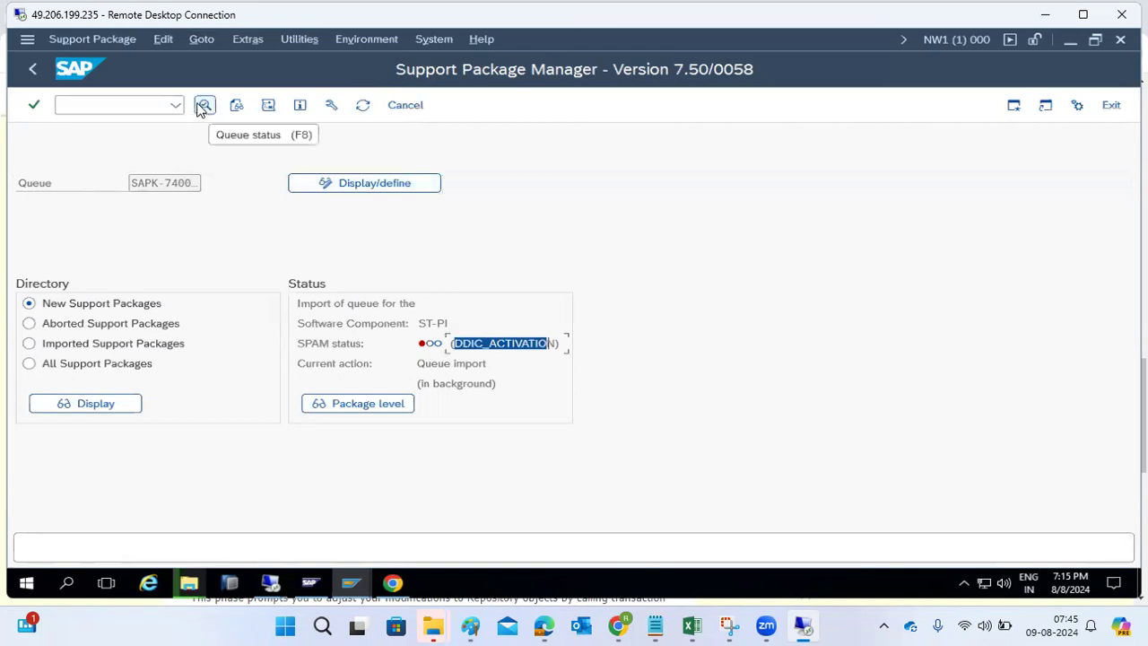
- Check the detailed Queue status, then refresh until the import reaches IMPORT_PROPER
{"action": "left_click", "coordinate": [203, 106]}
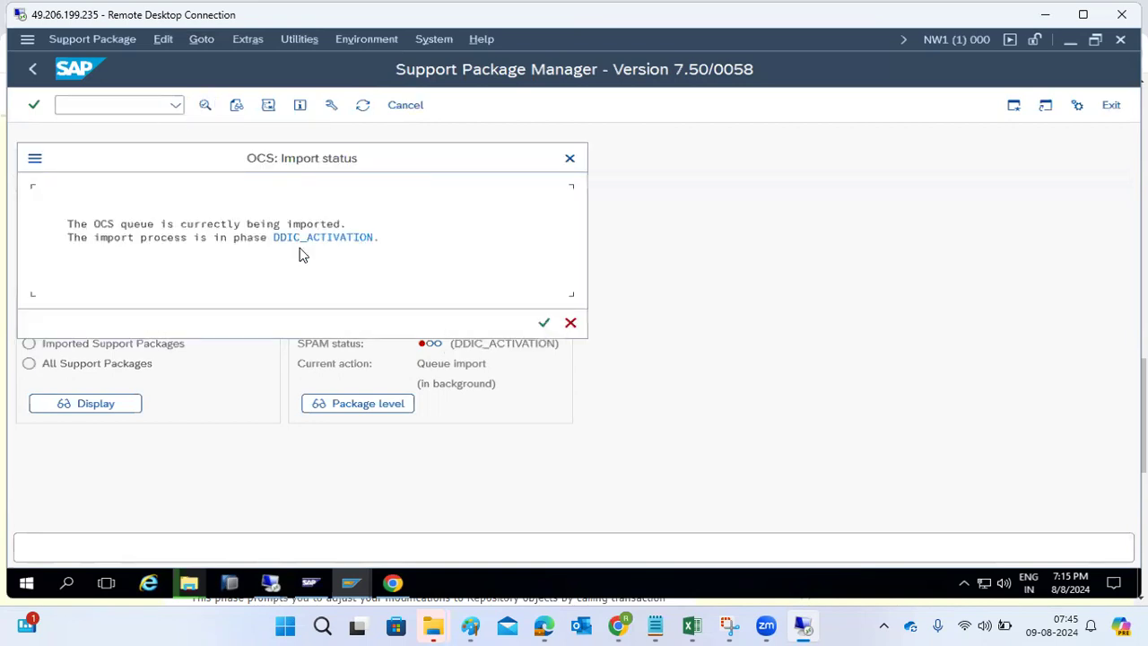
{"action": "left_click", "coordinate": [544, 322]}
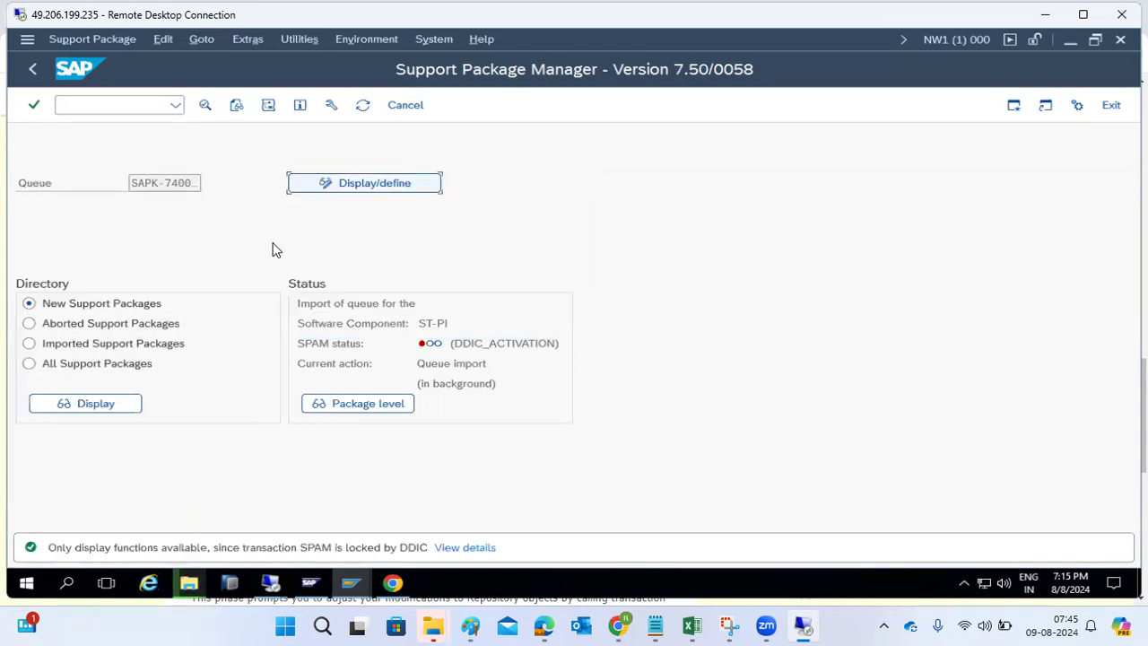
{"action": "left_click", "coordinate": [362, 106]}
{"action": "left_click", "coordinate": [363, 105]}
{"action": "left_click", "coordinate": [362, 106]}
{"action": "left_click", "coordinate": [362, 106]}
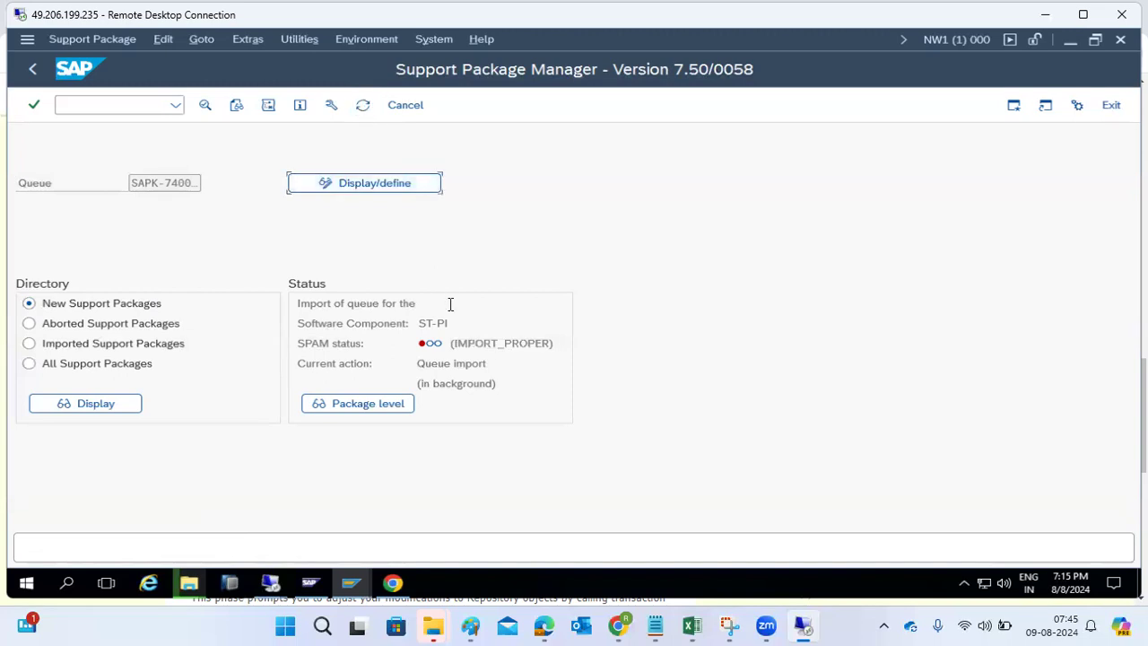
{"action": "left_click_drag", "start_coordinate": [459, 343], "coordinate": [526, 364]}
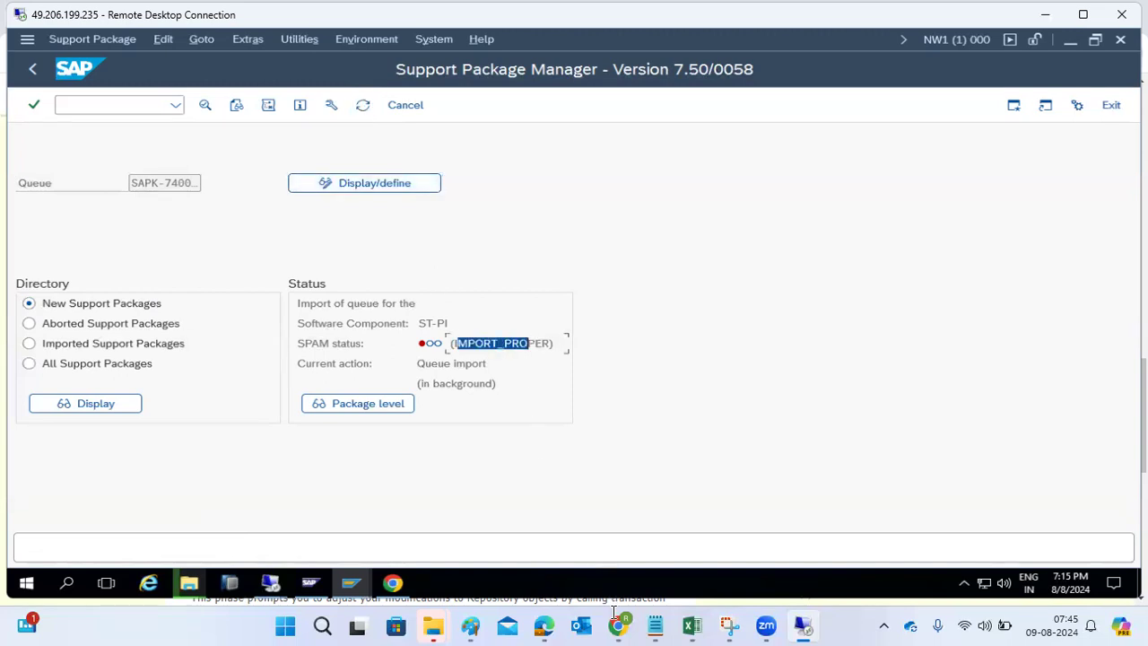
- Highlight the IMPORT_PROPER phase in the Chrome SPAM phases article, showing phases 19 to 27
{"action": "left_click", "coordinate": [618, 625]}
{"action": "left_click", "coordinate": [225, 314]}
{"action": "left_click_drag", "start_coordinate": [225, 314], "coordinate": [334, 314]}
{"action": "scroll", "coordinate": [332, 323], "scroll_direction": "down", "scroll_amount": 2}
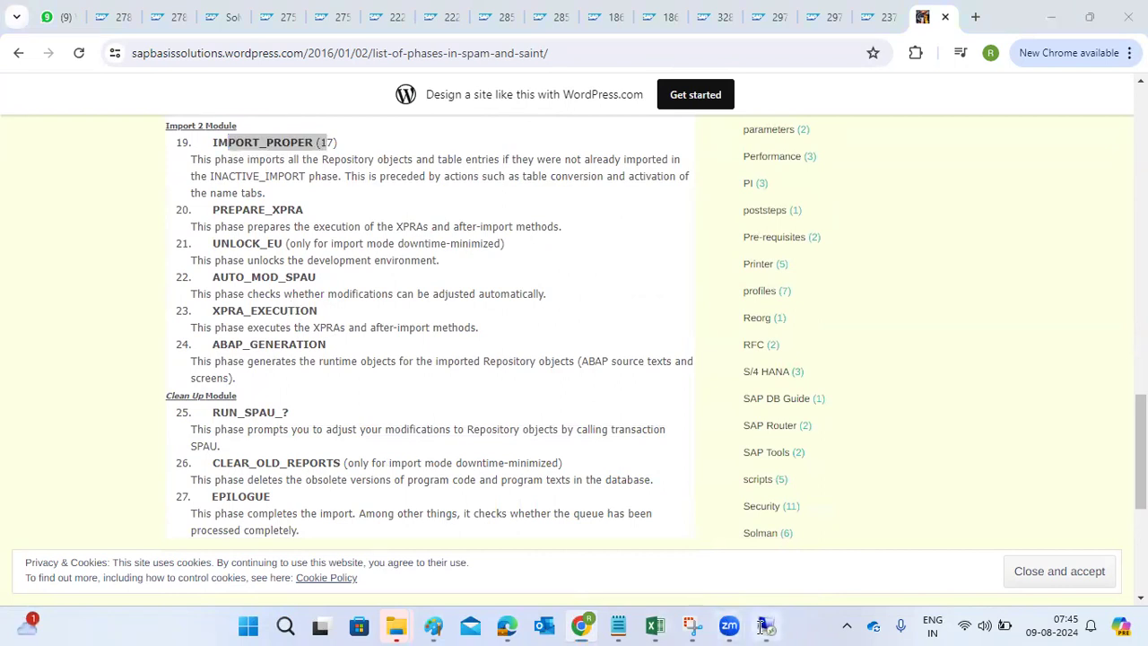
- Return to the SAP session and refresh the queue status, still at IMPORT_PROPER
{"action": "left_click", "coordinate": [766, 625]}
{"action": "left_click", "coordinate": [364, 105]}
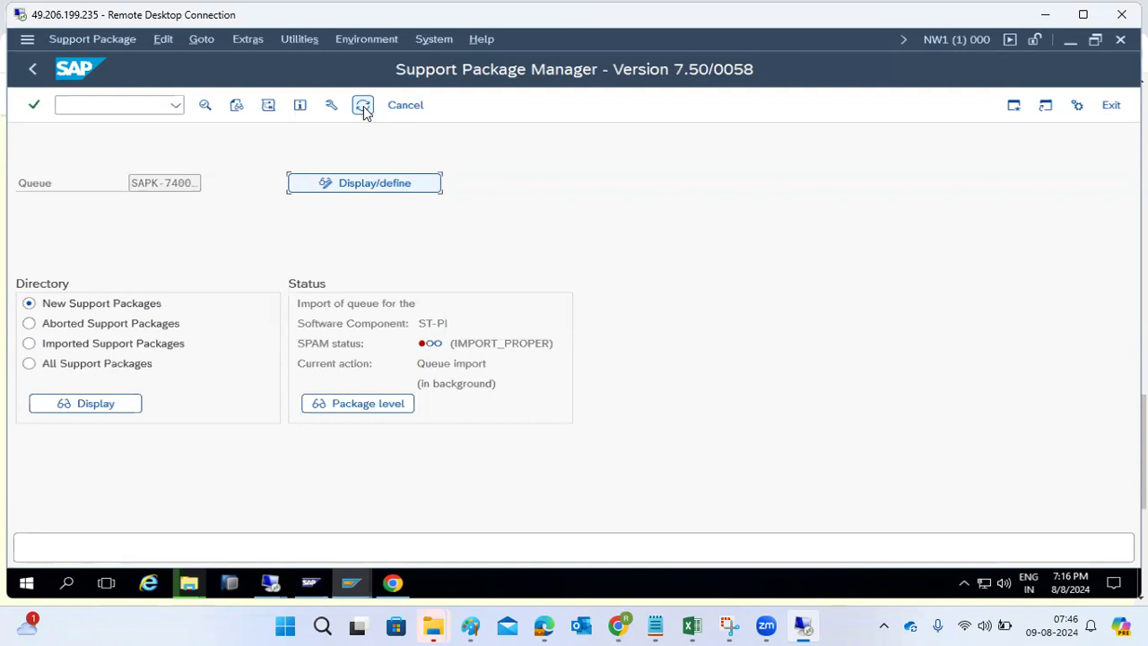
- Refresh the ST-PI queue status several times to check progress past IMPORT_PROPER
{"action": "left_click", "coordinate": [363, 107]}
{"action": "left_click", "coordinate": [363, 107]}
{"action": "left_click", "coordinate": [363, 106]}
{"action": "left_click", "coordinate": [364, 107]}
{"action": "left_click", "coordinate": [363, 107]}
{"action": "left_click", "coordinate": [363, 107]}
{"action": "left_click", "coordinate": [363, 106]}
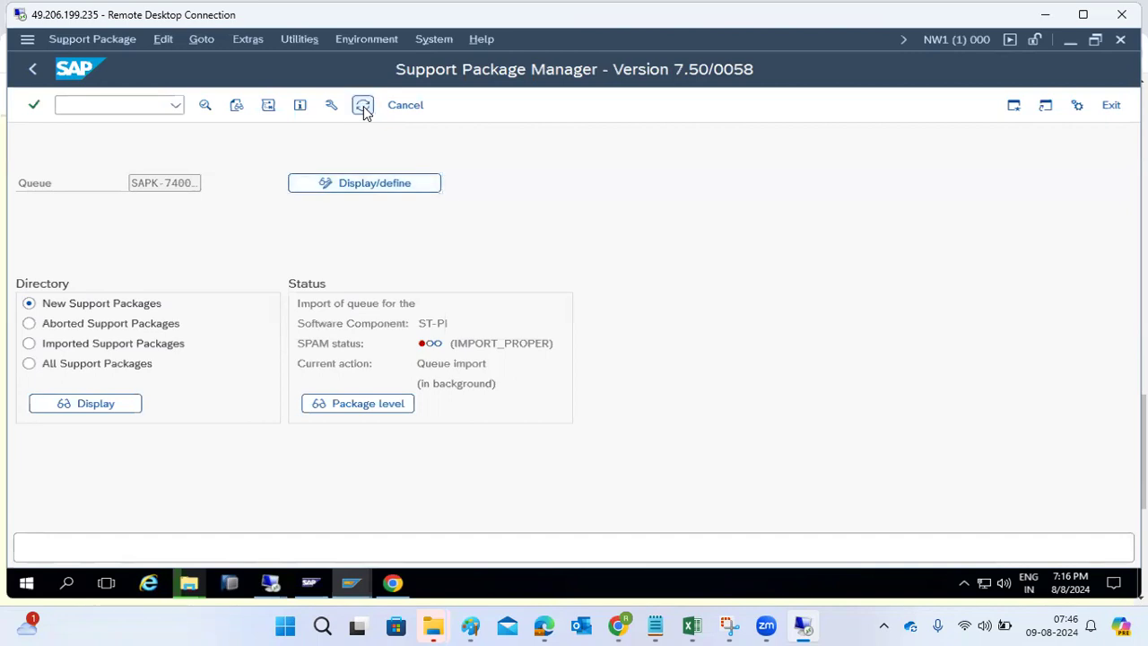
- Open the queue's action log and expand the background-import entry to list its phases
{"action": "left_click", "coordinate": [269, 106]}
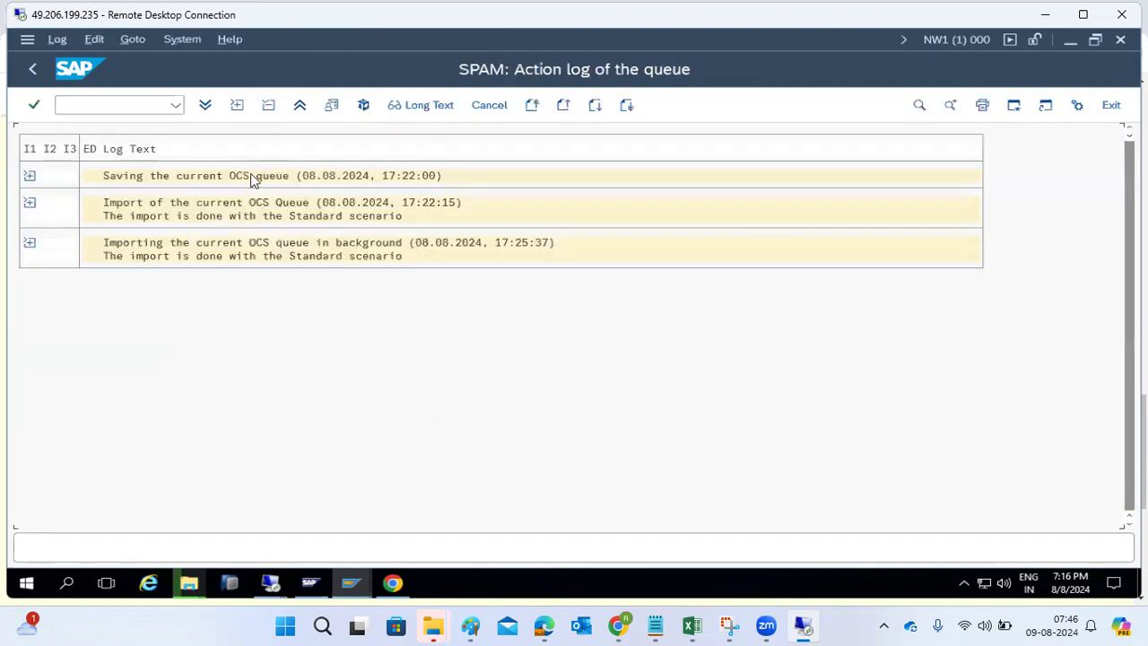
{"action": "left_click", "coordinate": [27, 249]}
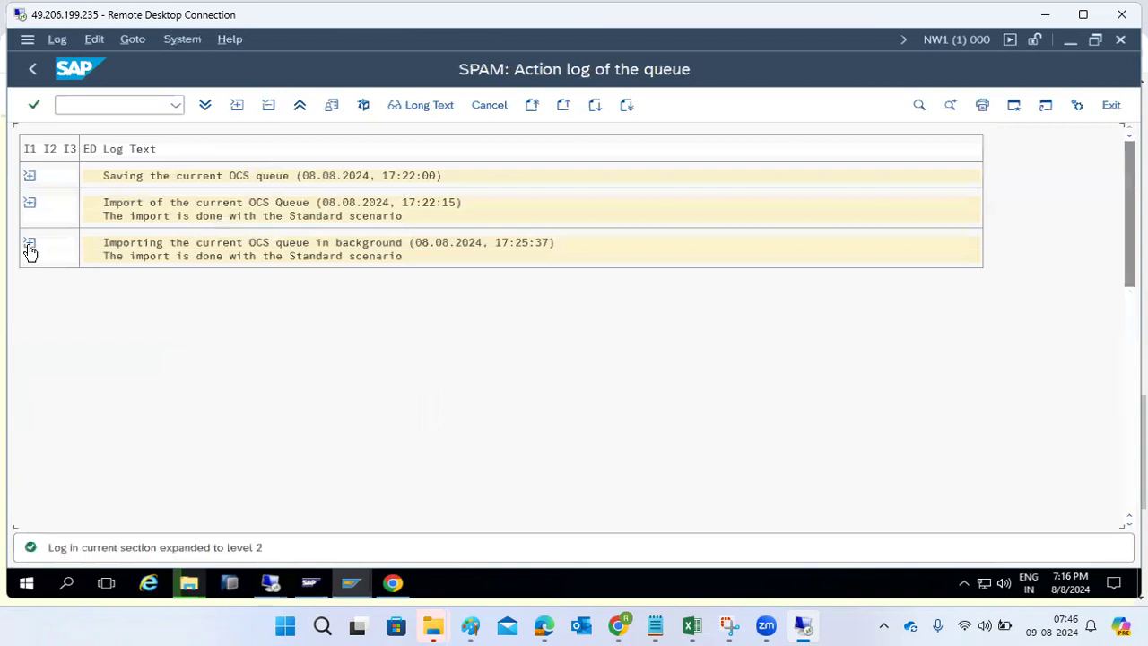
{"action": "scroll", "coordinate": [119, 414], "scroll_direction": "down", "scroll_amount": 1}
{"action": "scroll", "coordinate": [120, 413], "scroll_direction": "down", "scroll_amount": 2}
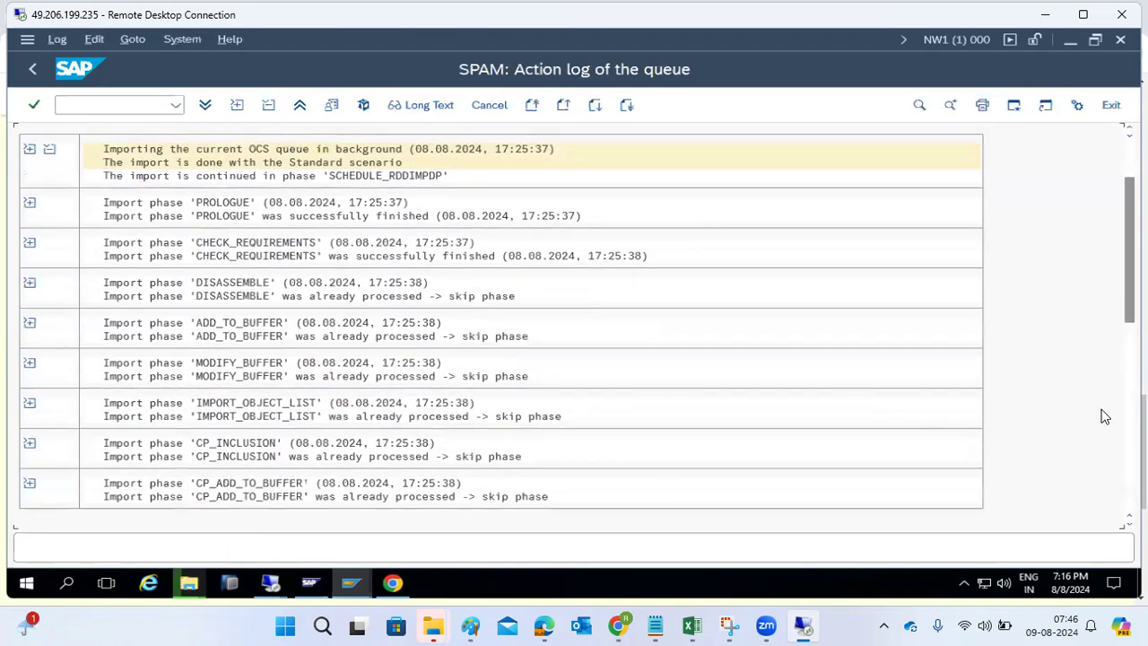